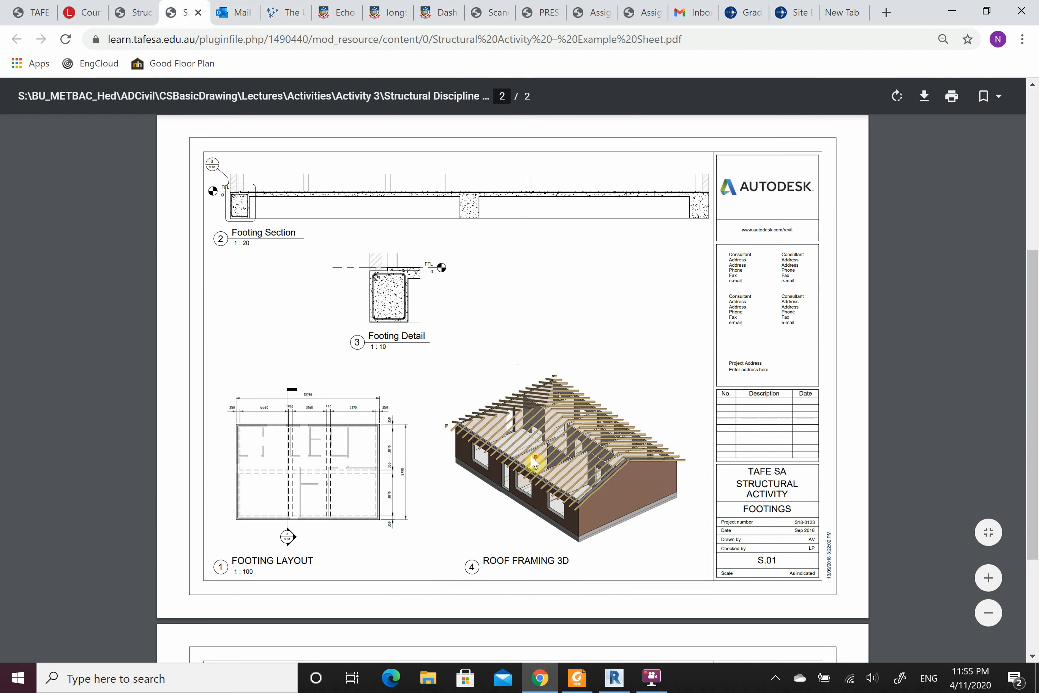
Step: Examine the example sheets and the Structural Discipline Activity instructions on title block, crop regions, levels and sheet layout
scroll(534, 462, down, 10)
scroll(534, 462, up, 10)
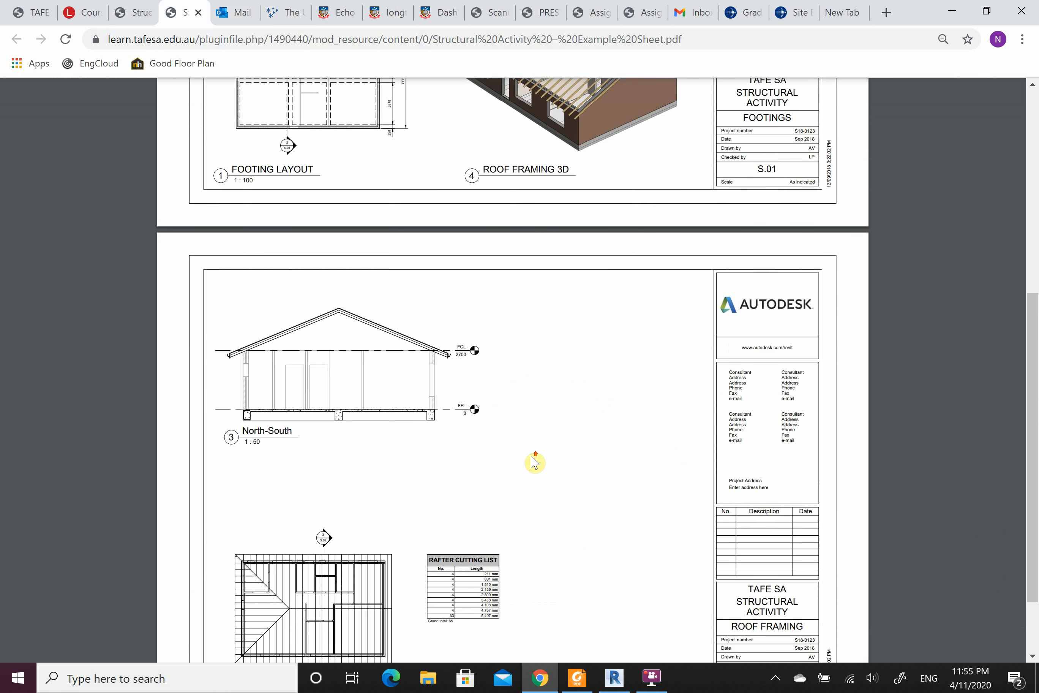
click(133, 13)
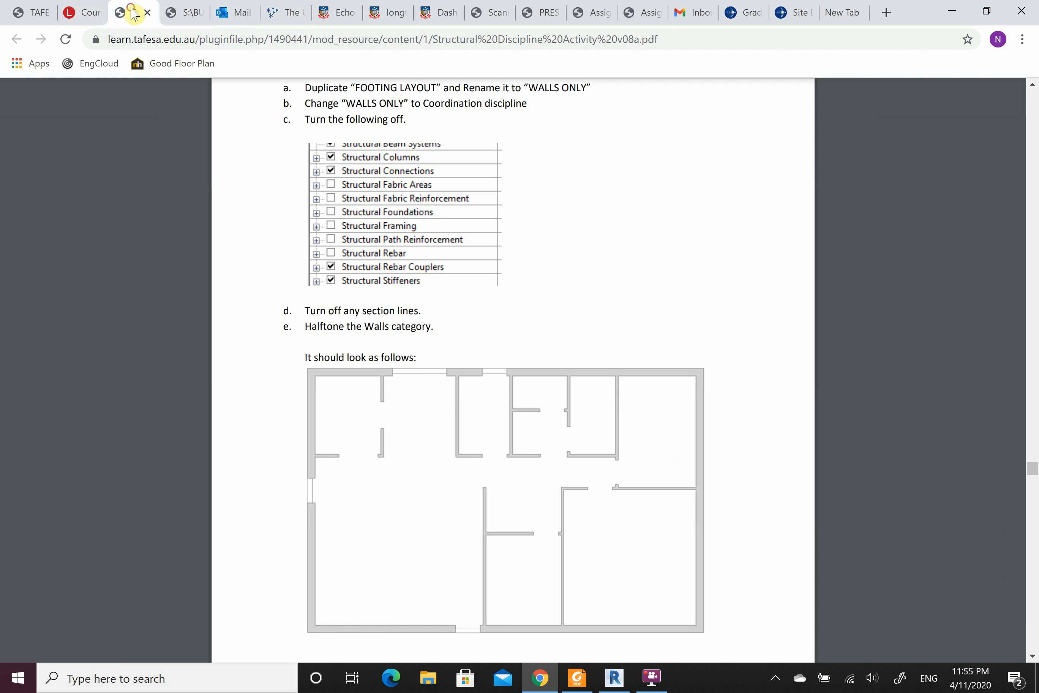
scroll(492, 295, down, 8)
scroll(564, 285, down, 8)
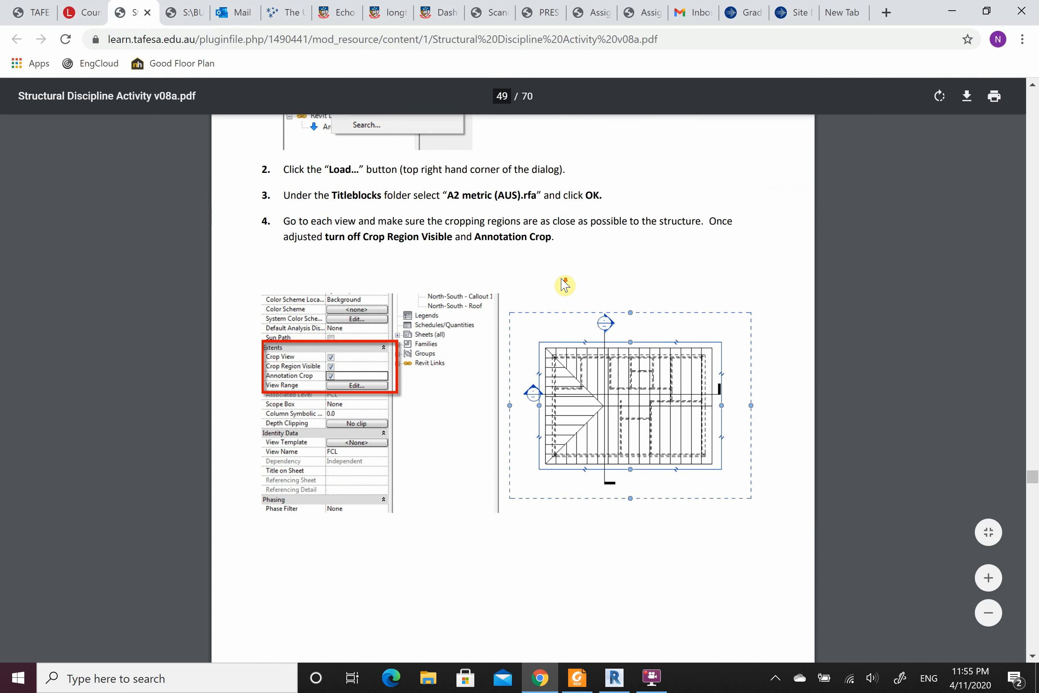
scroll(564, 285, down, 12)
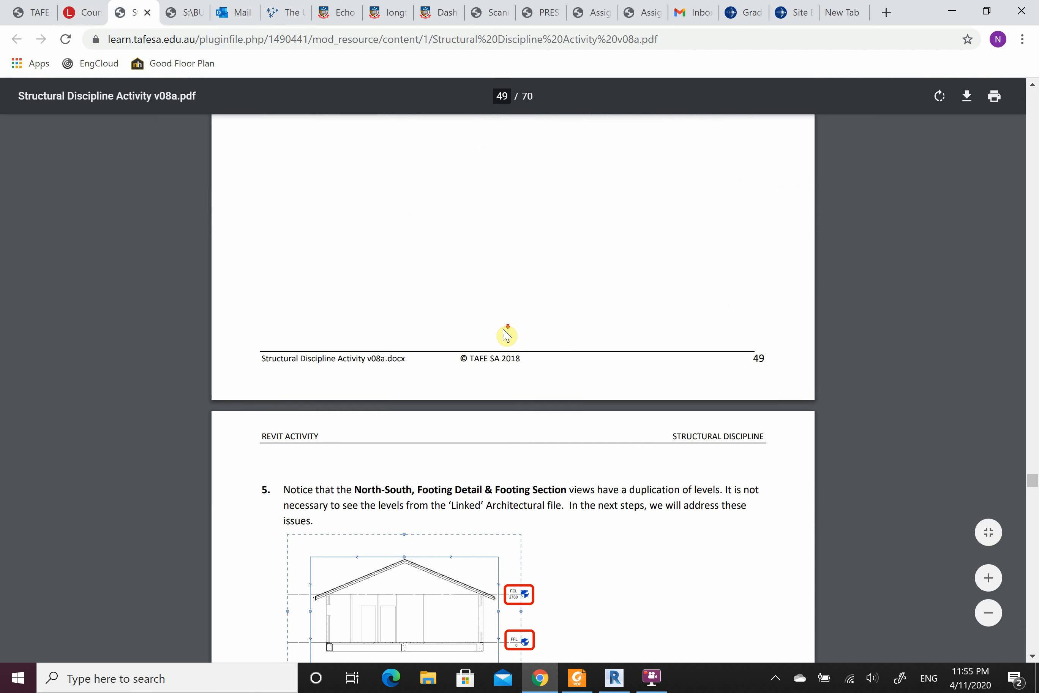
scroll(582, 374, down, 20)
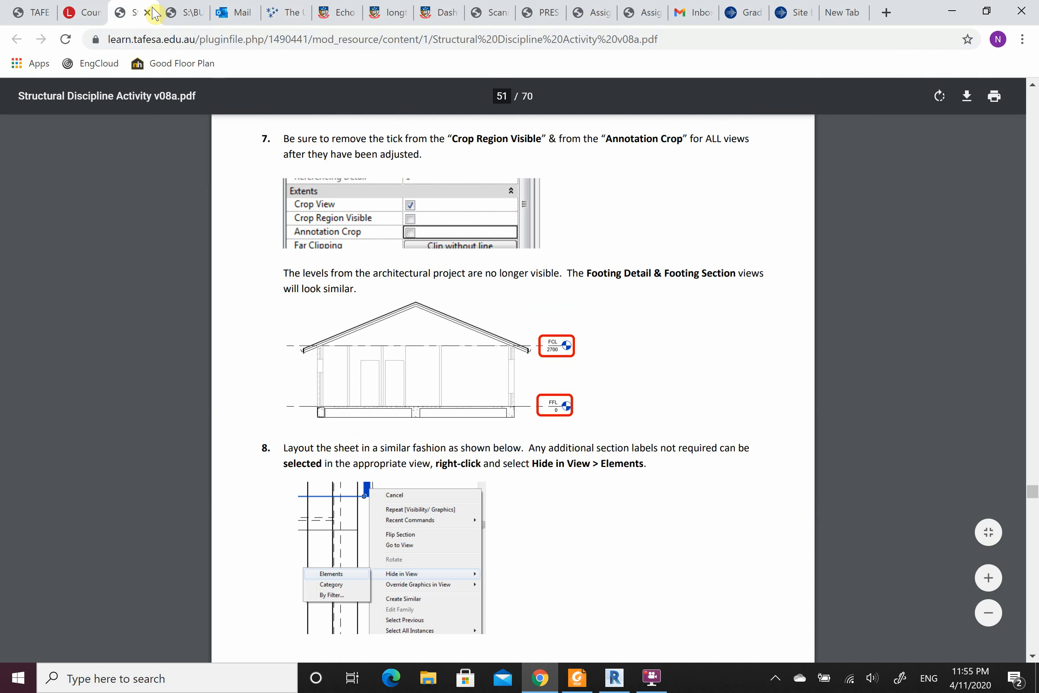
Step: Examine the example sheet PDF for the views laid out on the FOOTINGS and ROOF FRAMING sheets
click(186, 12)
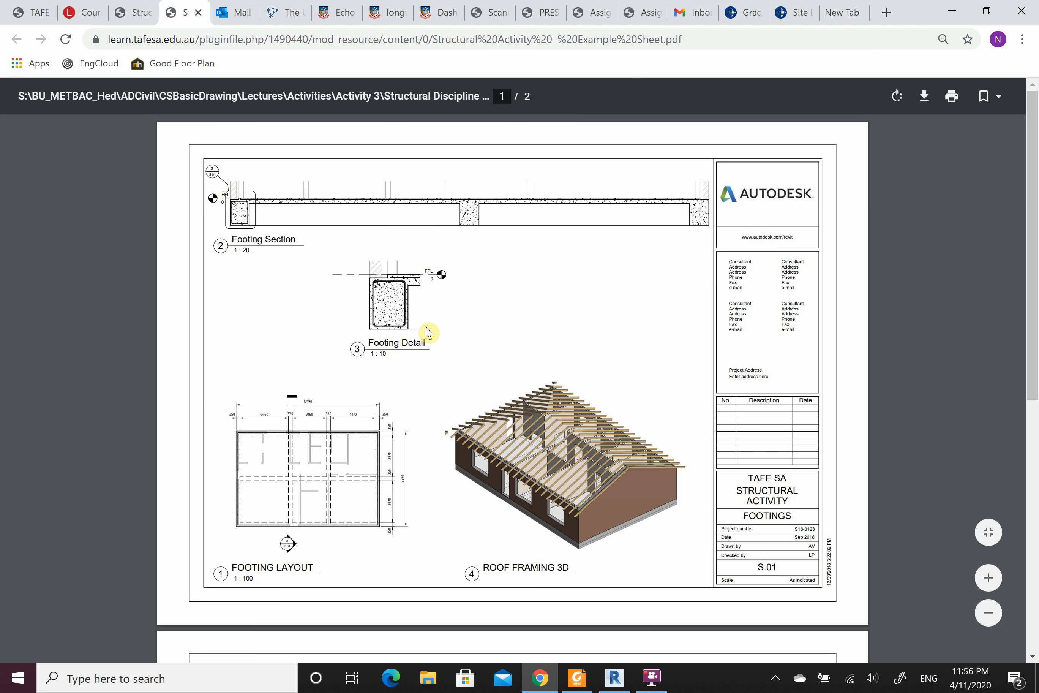
scroll(468, 283, down, 2)
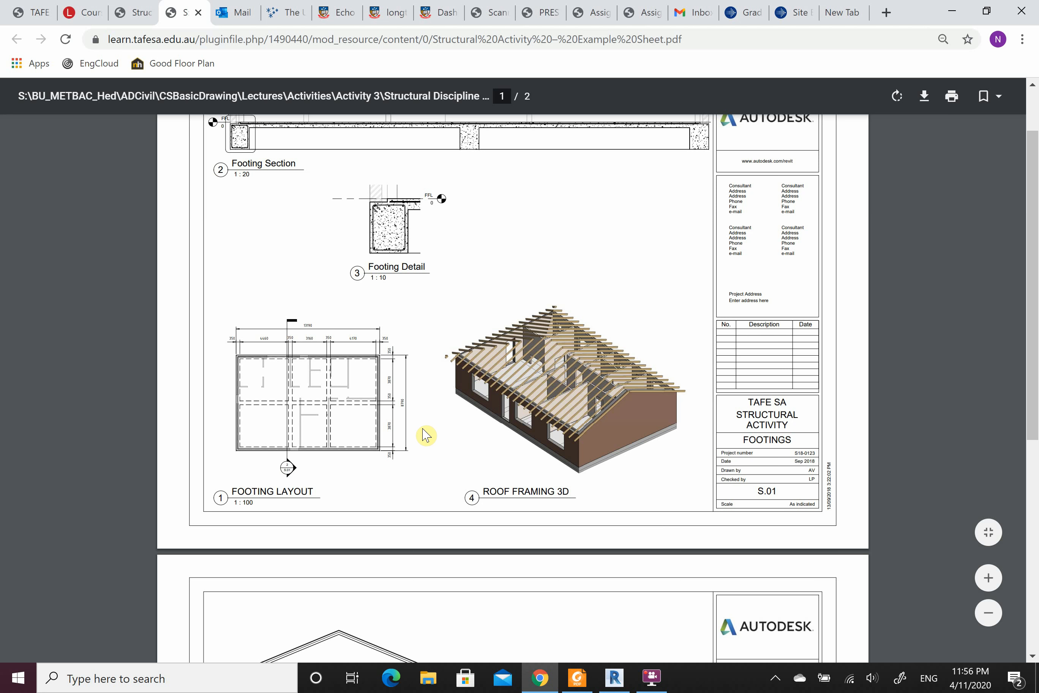
scroll(462, 329, down, 3)
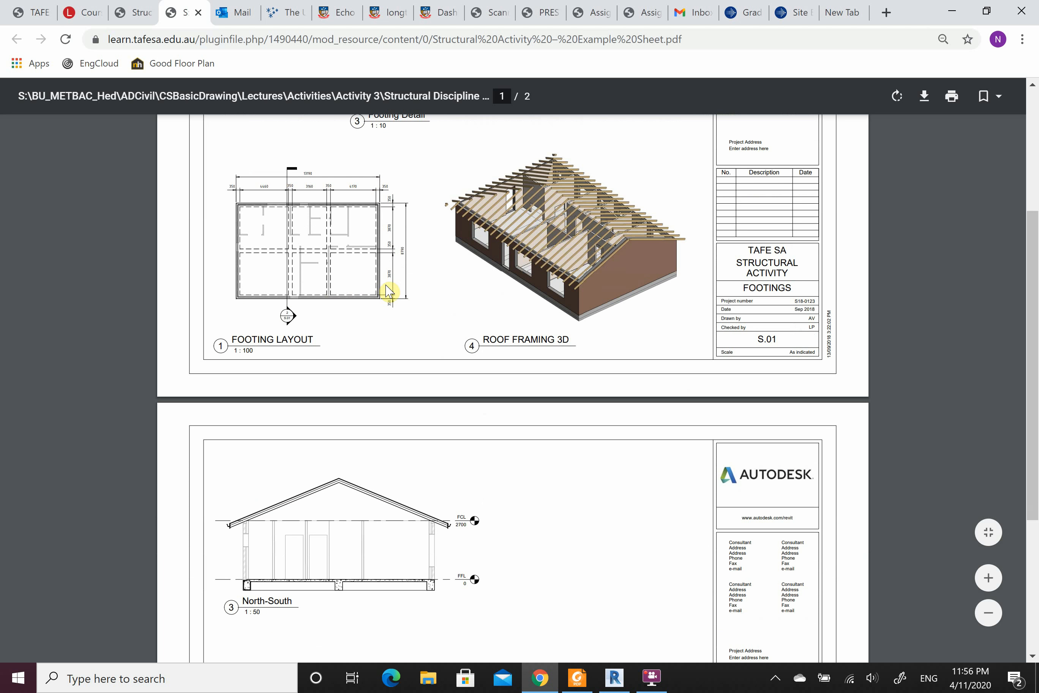
scroll(493, 236, down, 5)
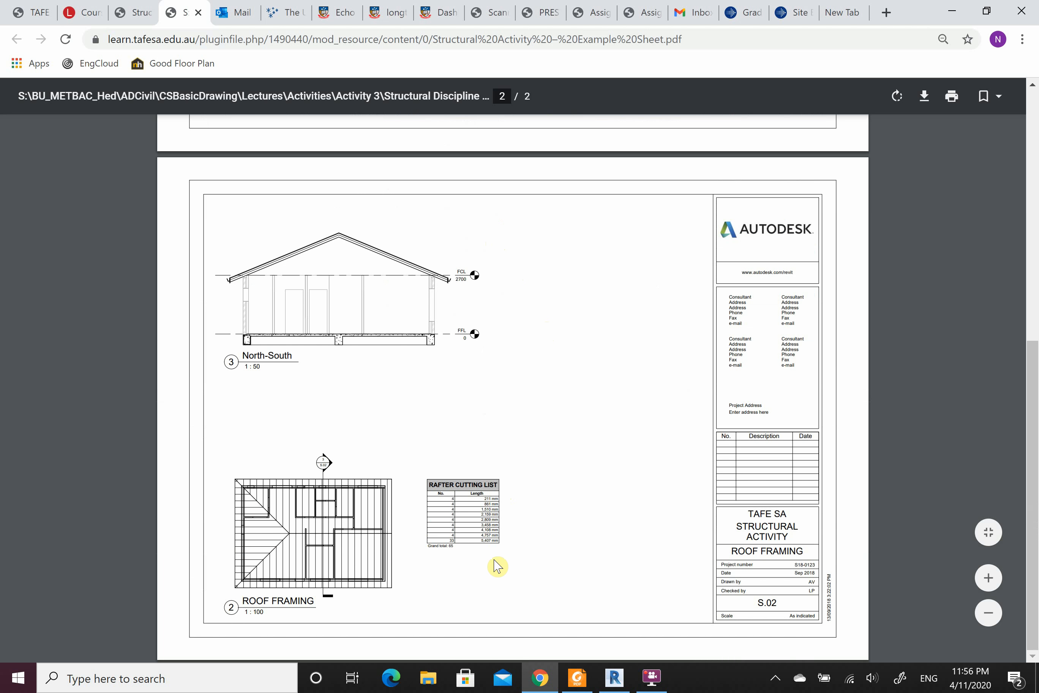
scroll(461, 457, up, 10)
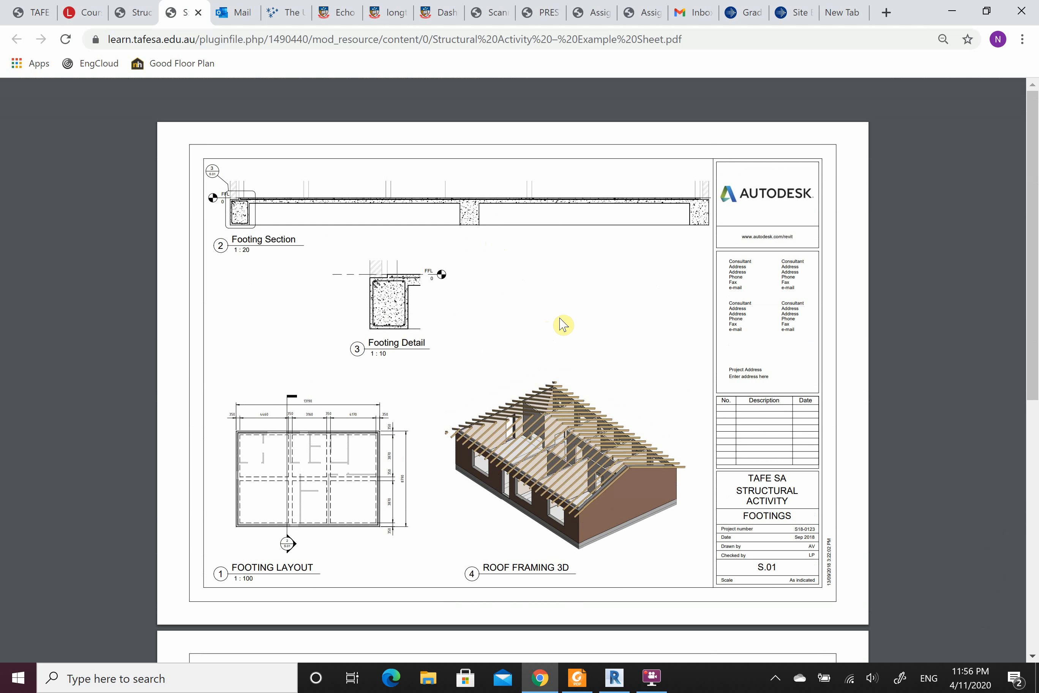
scroll(633, 494, down, 10)
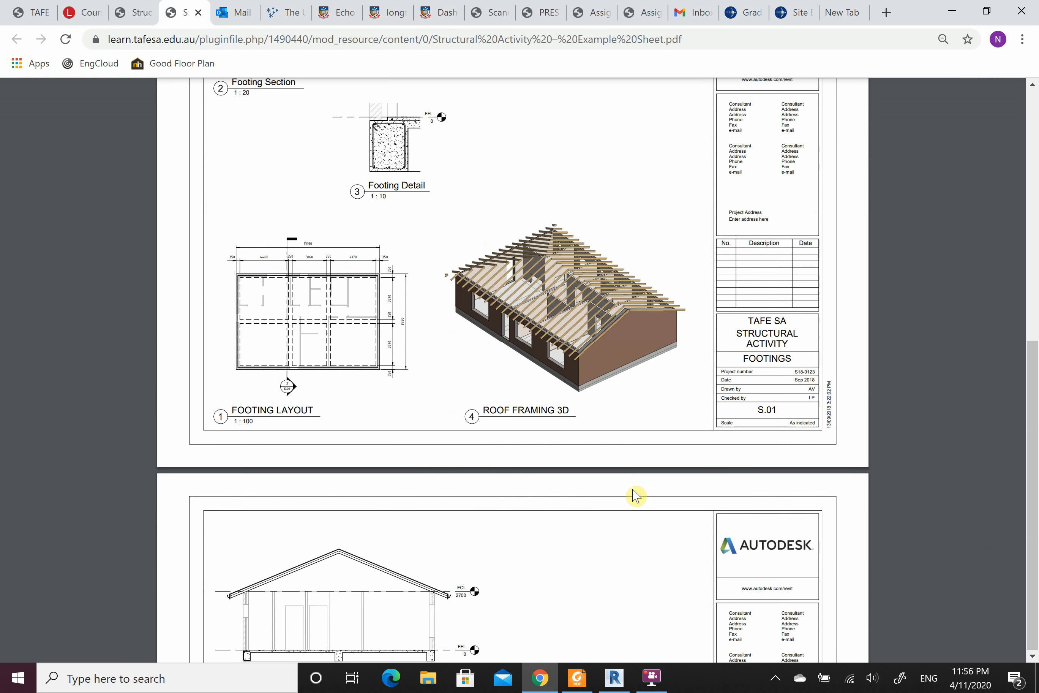
Step: Switch to Revit and inspect the house in the 3D views of Project22-Structural and Project1
click(616, 677)
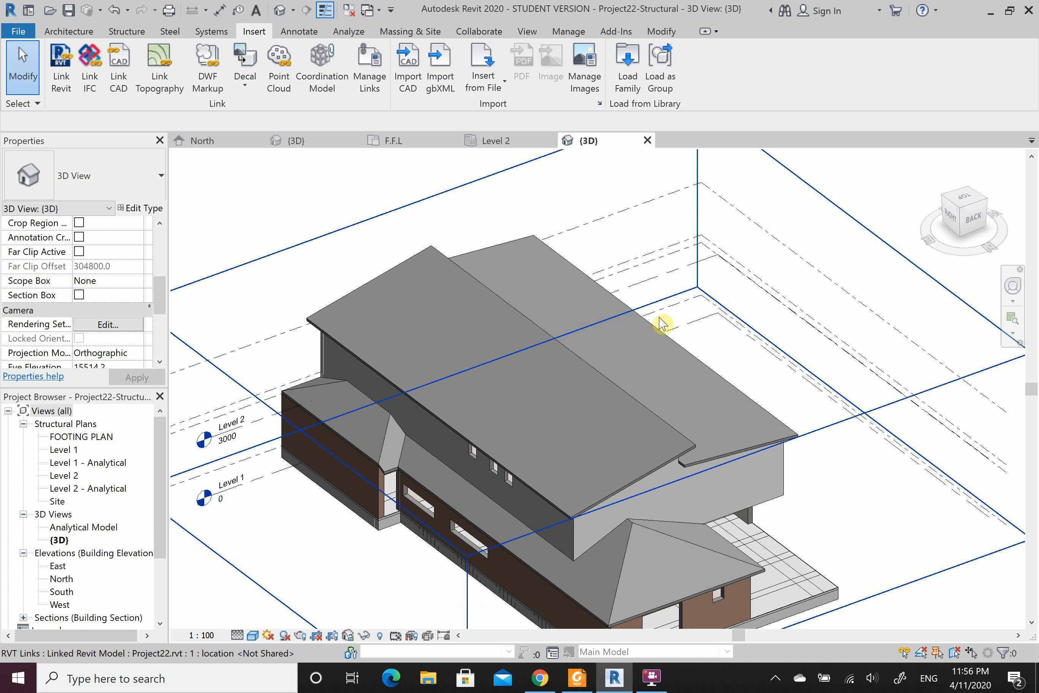
scroll(600, 309, down, 2)
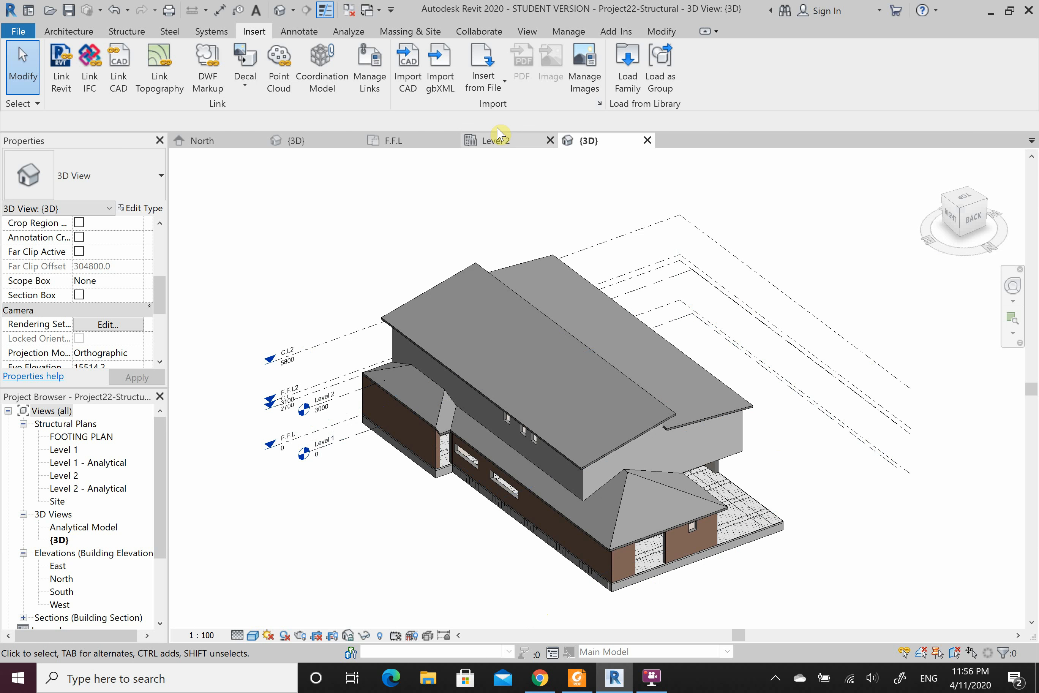
click(318, 141)
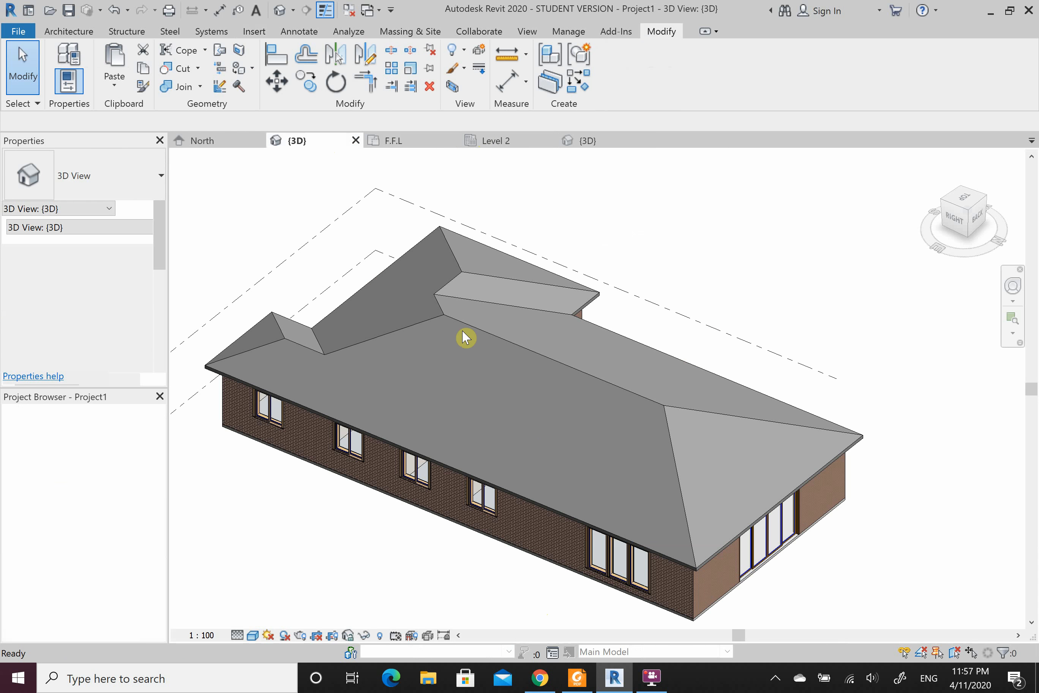
key(b)
key(m)
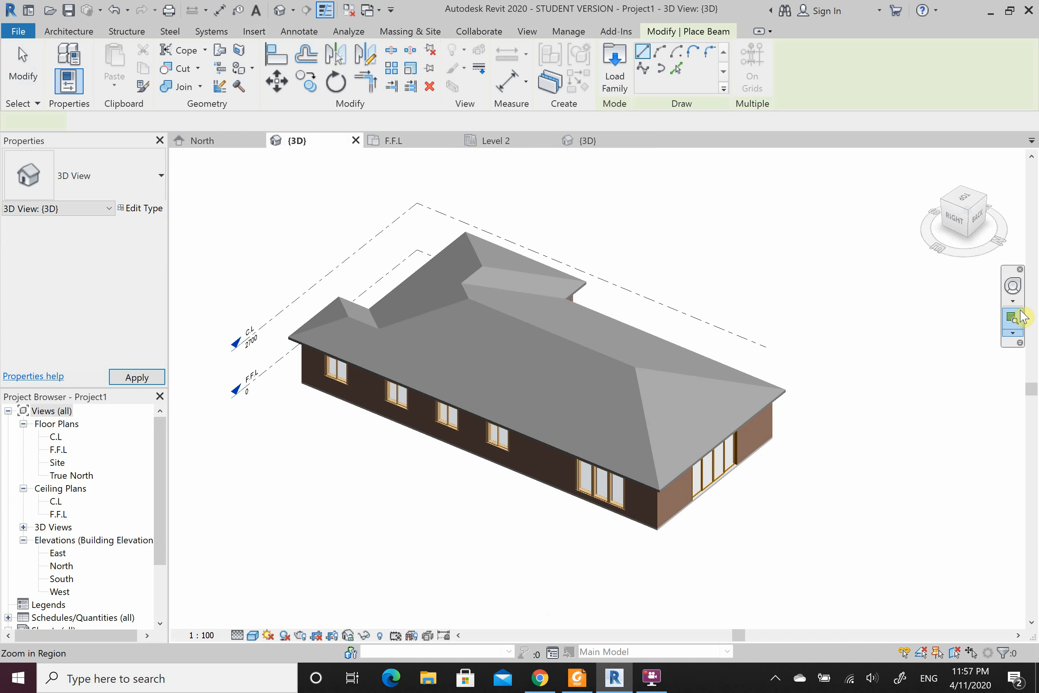
click(1014, 286)
drag(580, 371, 541, 371)
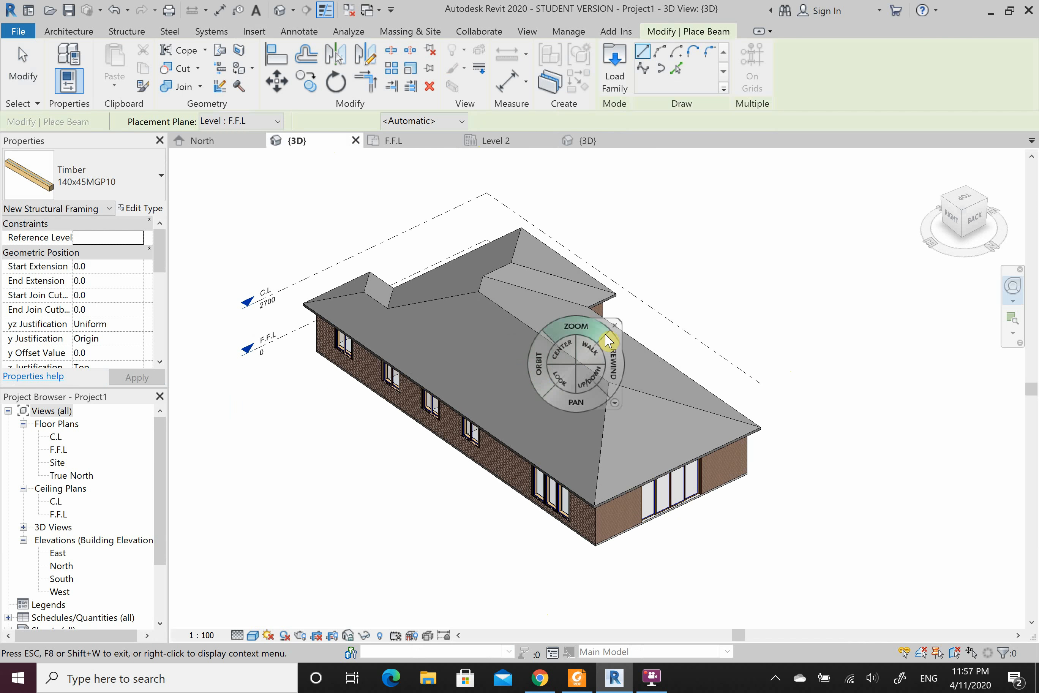
click(616, 325)
scroll(559, 284, up, 1)
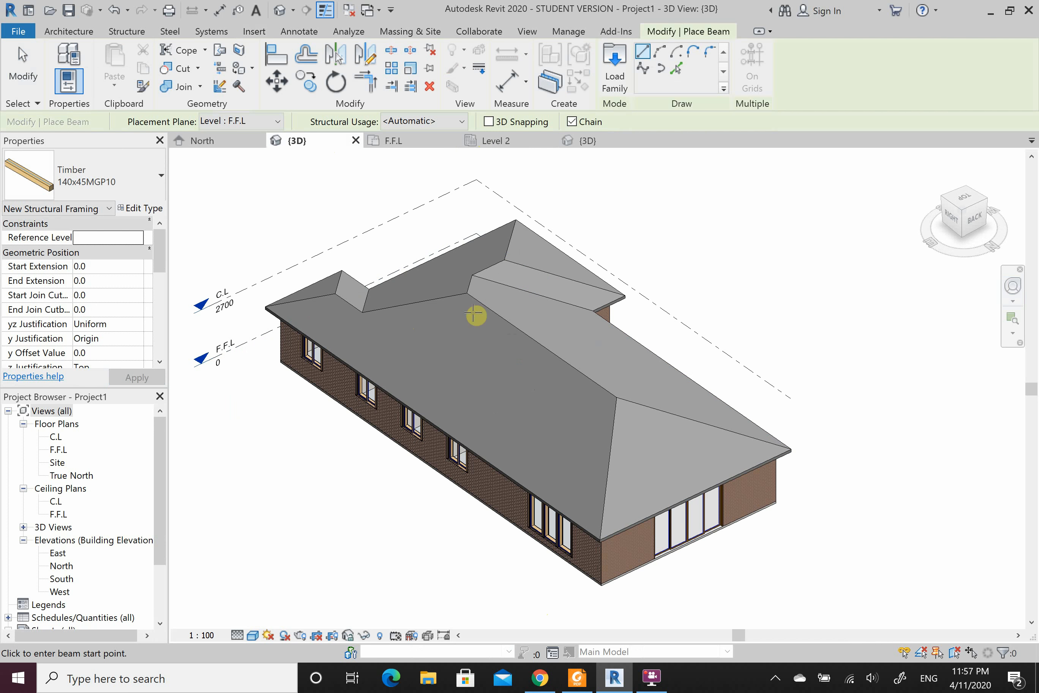
Step: Open the building section Section 1 in Project22-Structural and rename it FOOTING SECTION
click(588, 141)
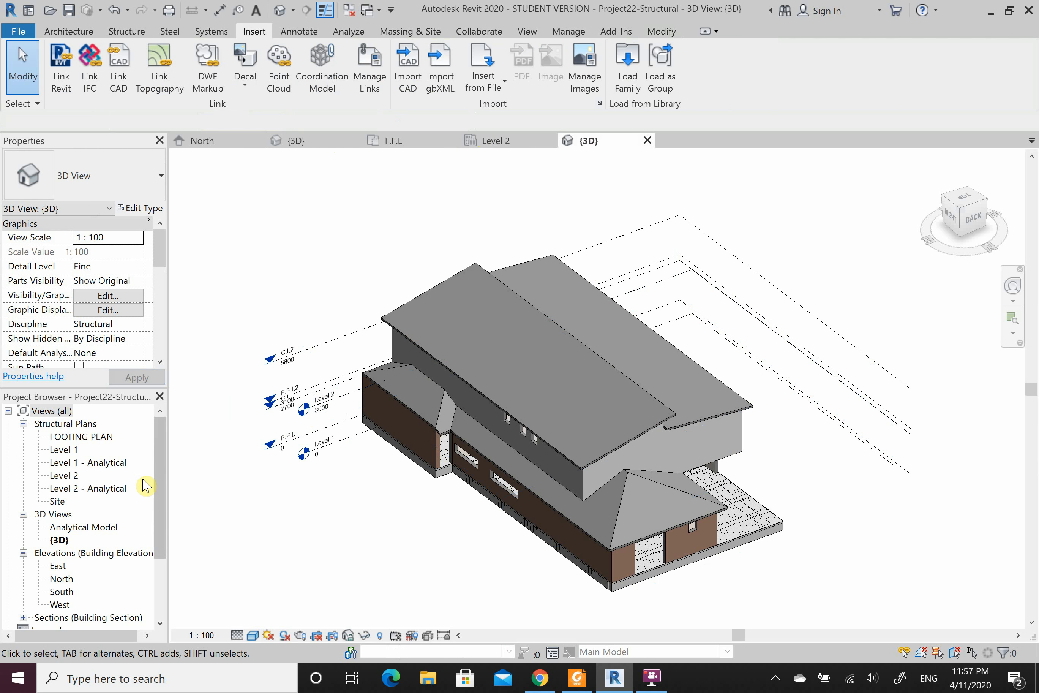
scroll(101, 499, down, 3)
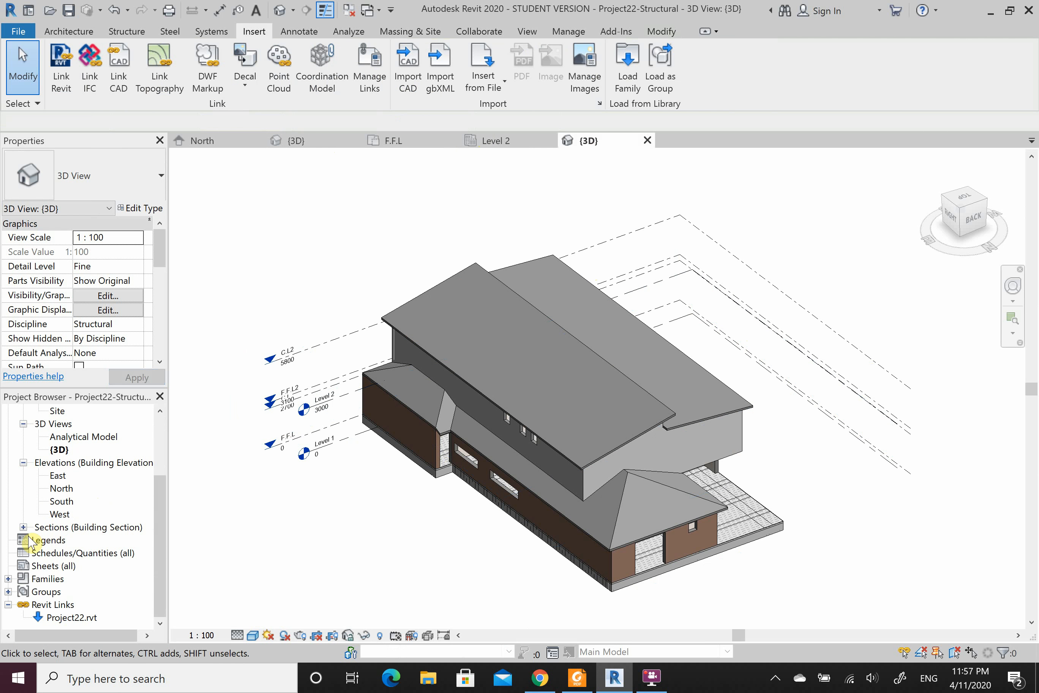
click(24, 527)
double_click(69, 540)
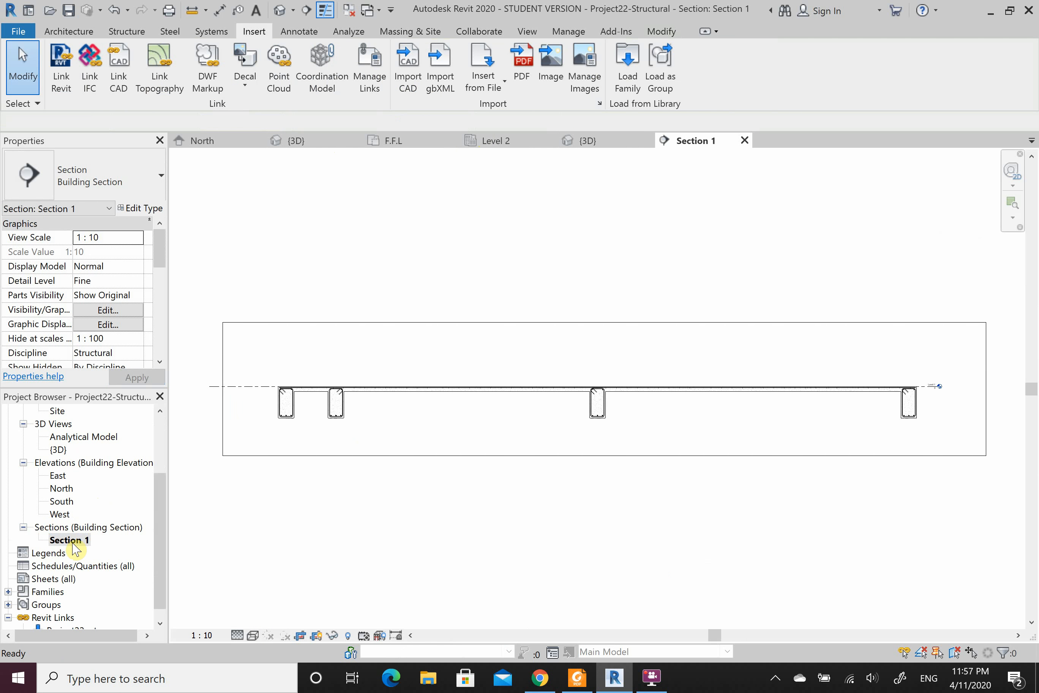
right_click(72, 541)
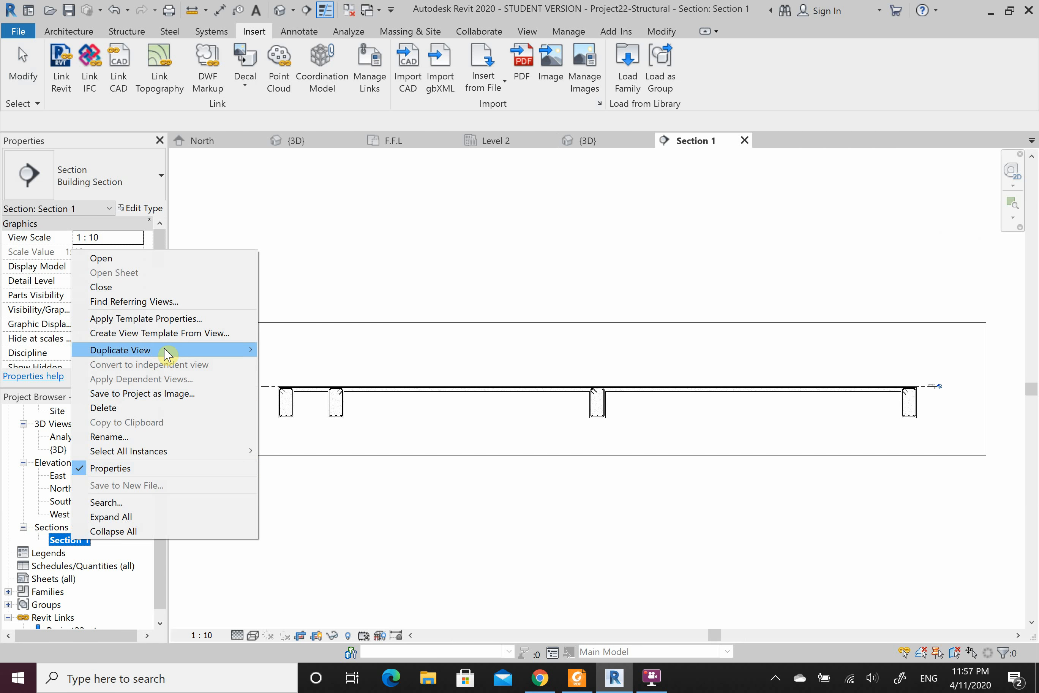
click(152, 436)
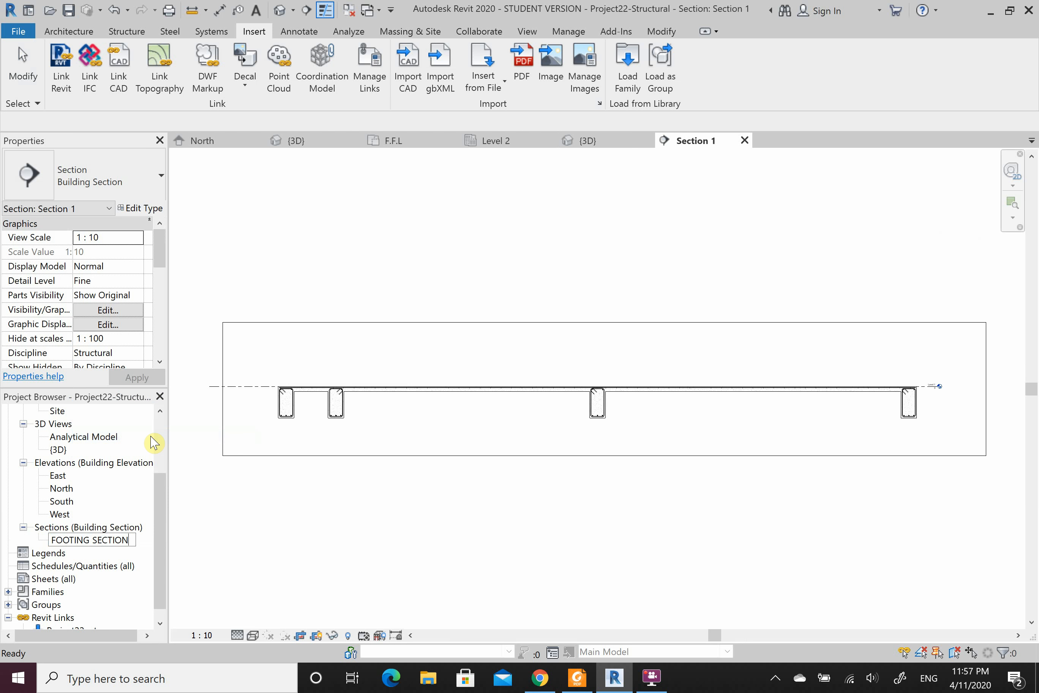
click(300, 497)
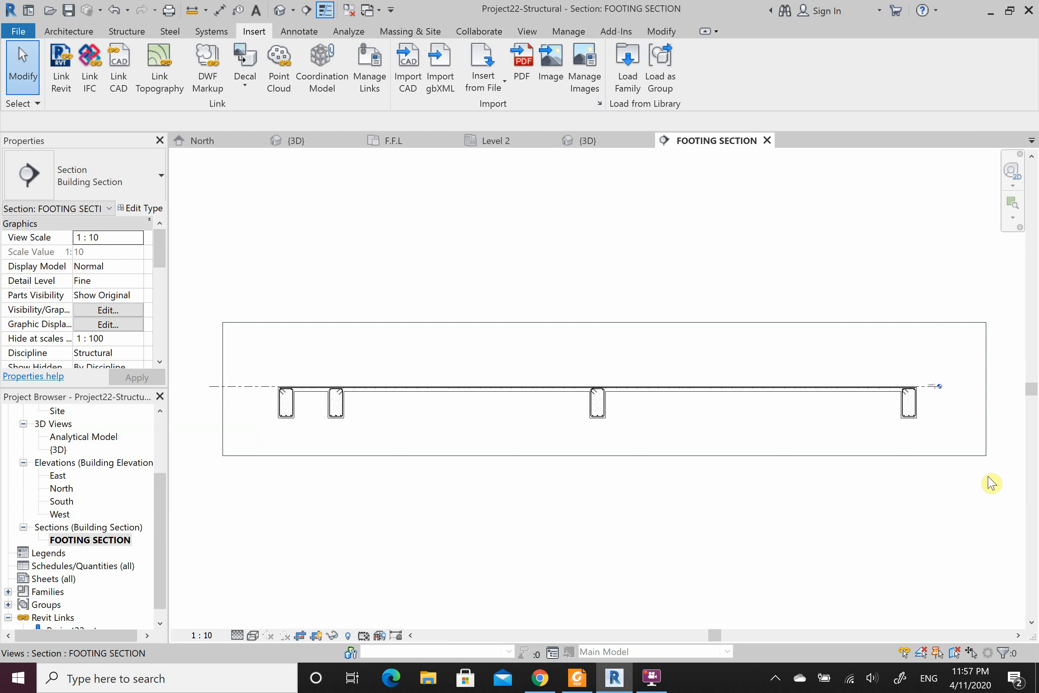
Step: Open the FOOTING PLAN view and examine its footing beam layout, dimensions and section line
scroll(80, 495, up, 3)
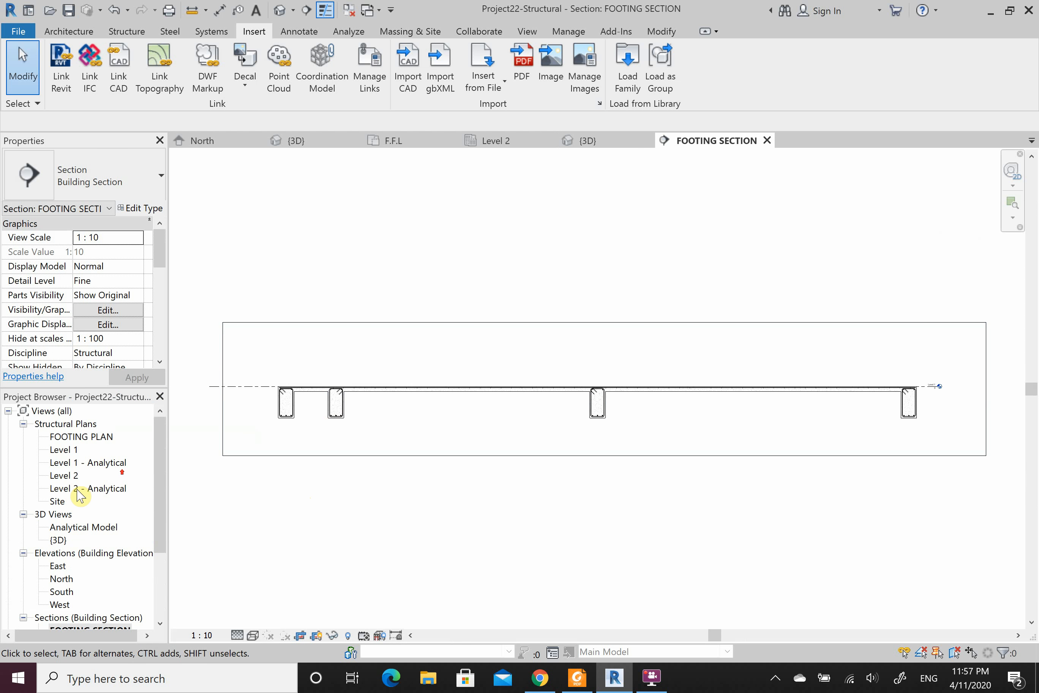
double_click(78, 438)
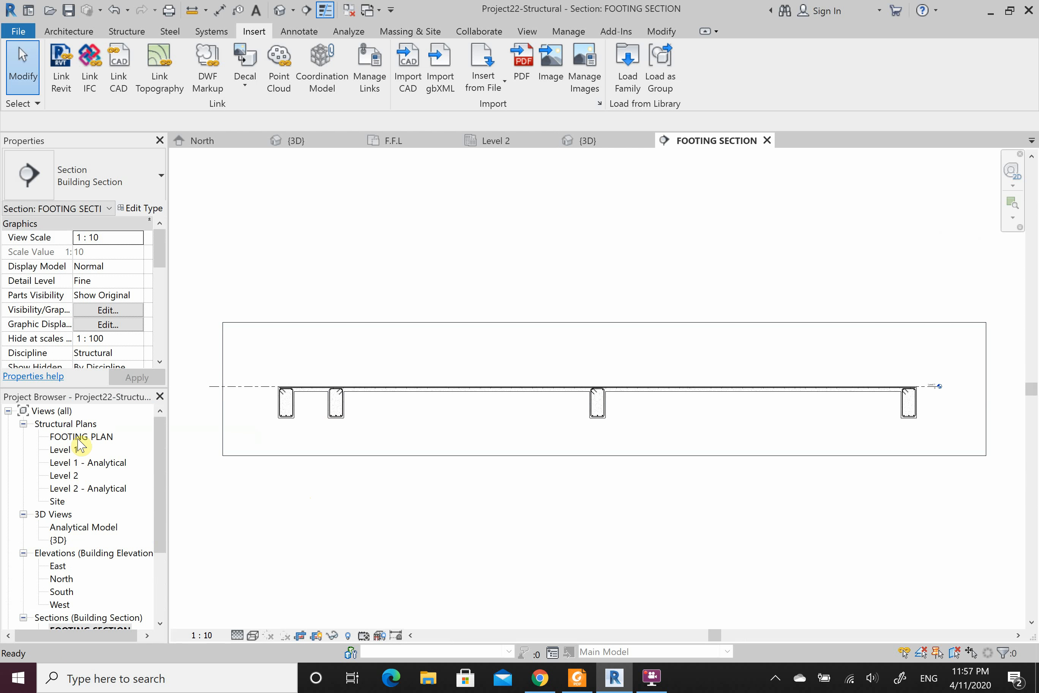
scroll(693, 494, up, 5)
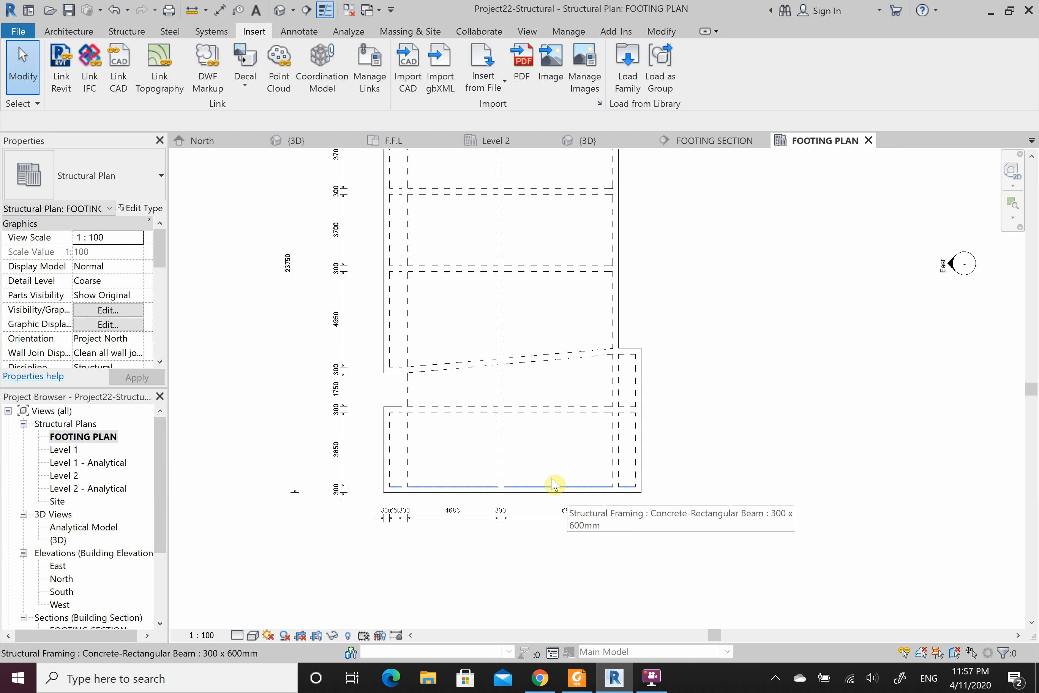
scroll(509, 536, down, 3)
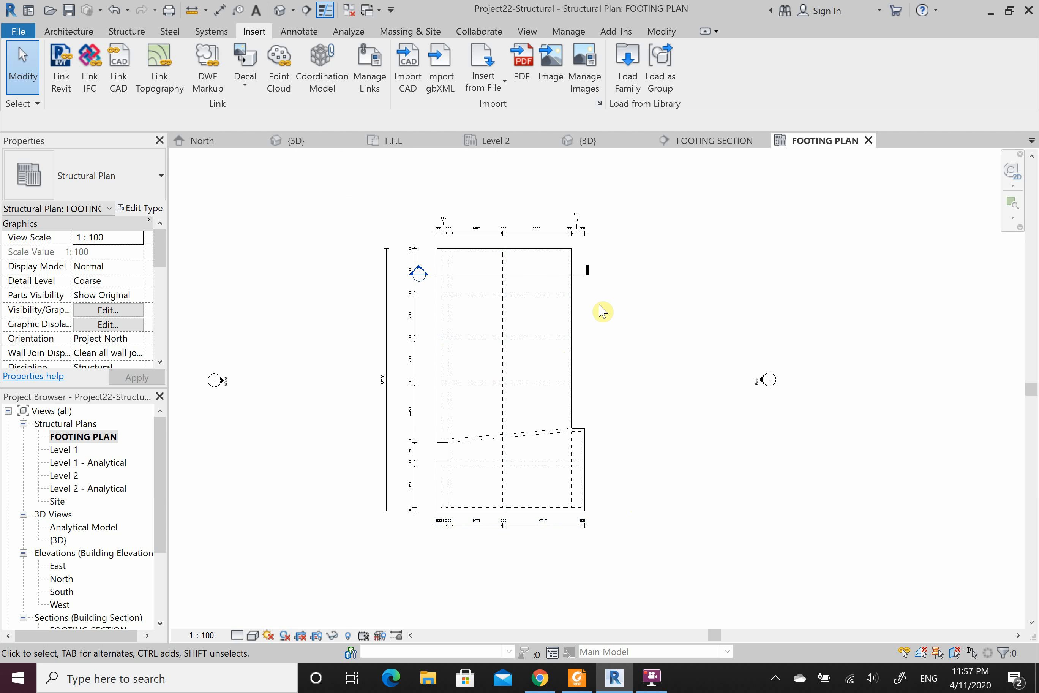
scroll(589, 505, up, 3)
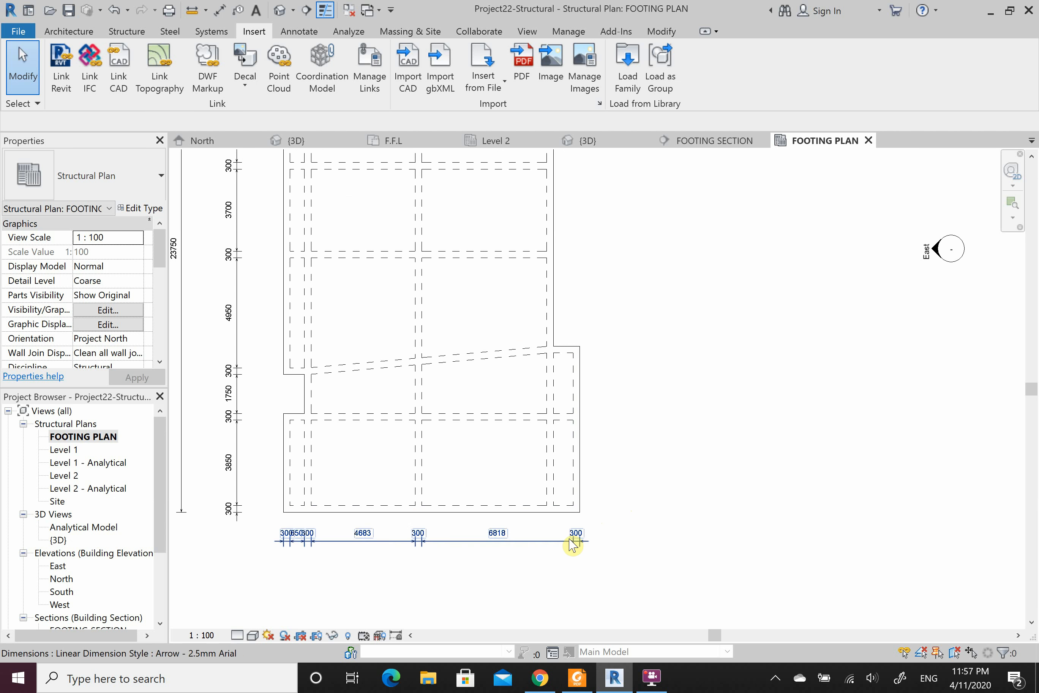
Step: Set the FOOTING SECTION view's scale to 1:20
click(711, 141)
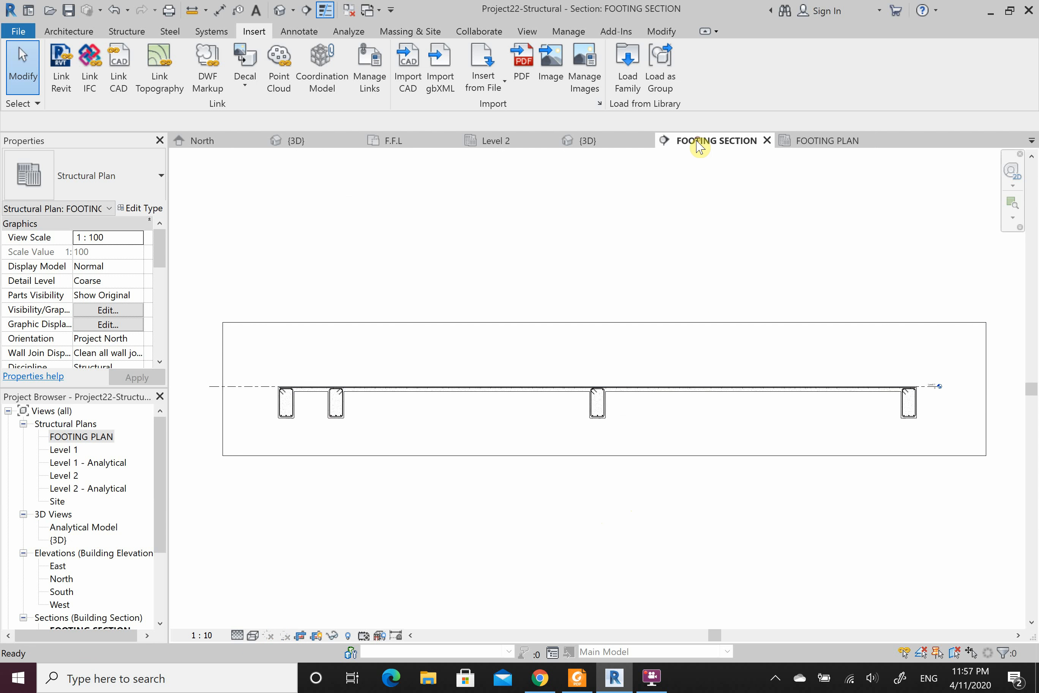
click(204, 635)
click(215, 506)
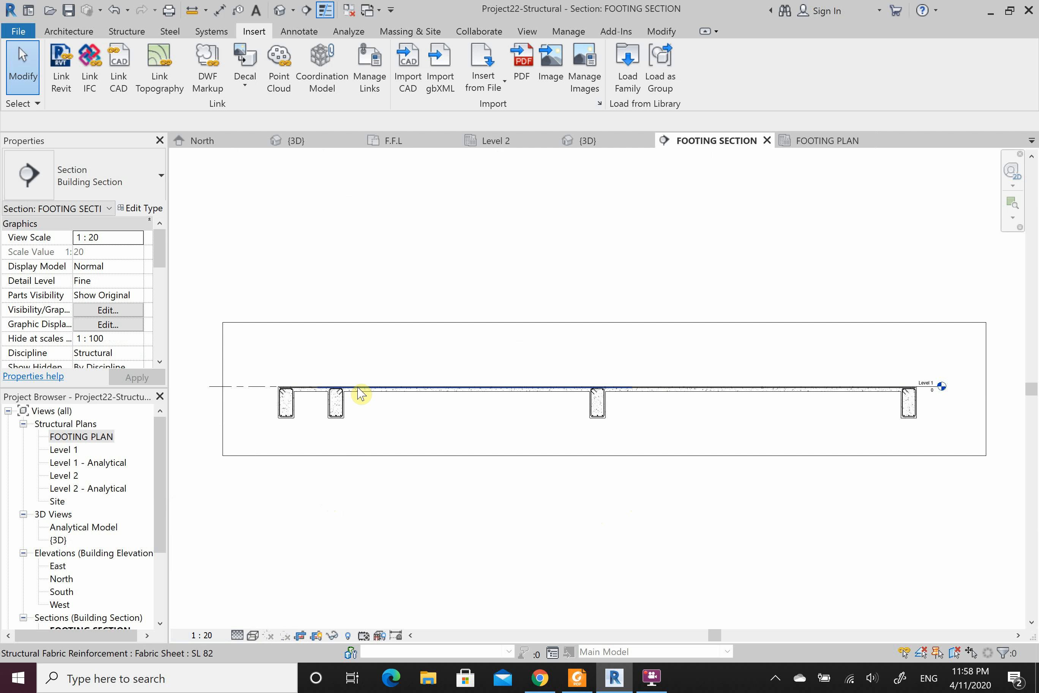
Step: Place a rectangular callout around the leftmost edge footing beam in the FOOTING SECTION view
scroll(288, 420, up, 4)
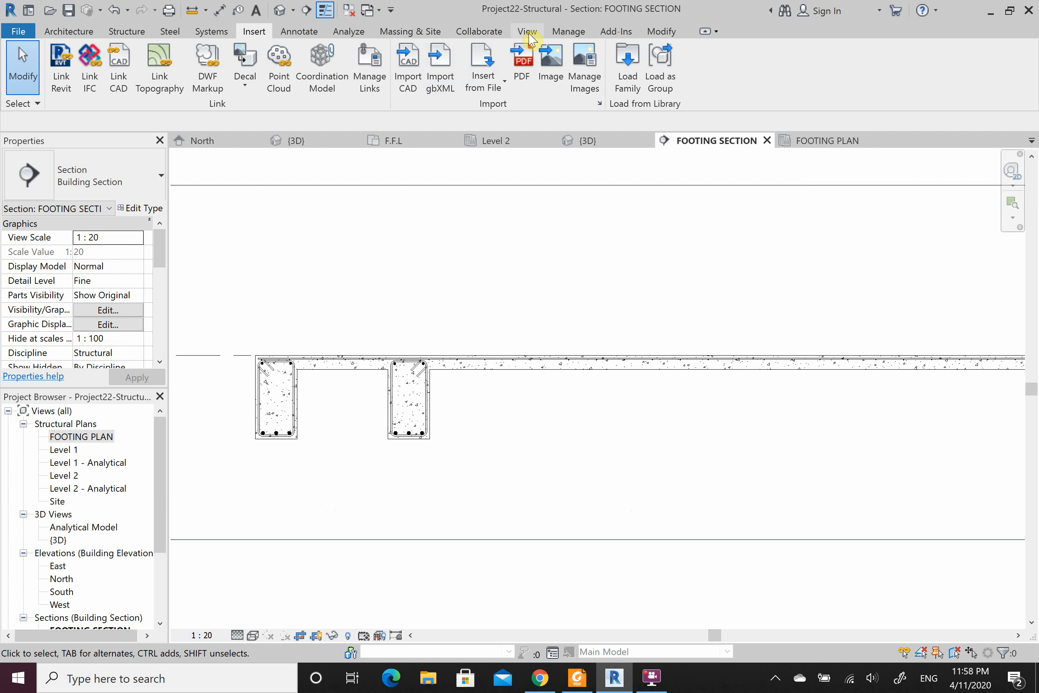
click(528, 32)
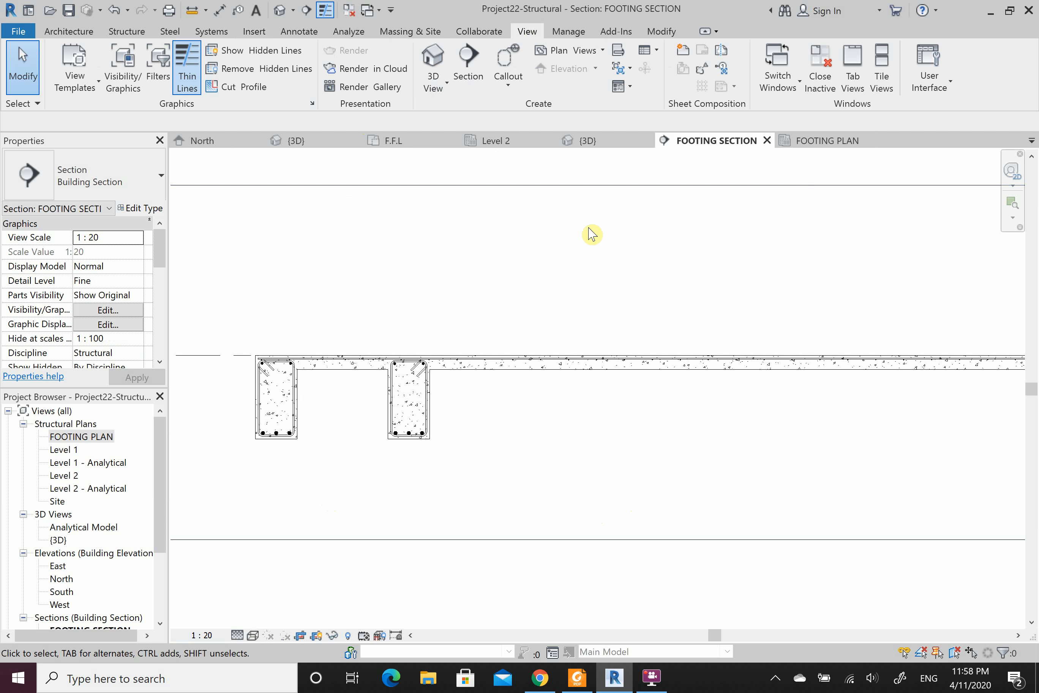
click(505, 68)
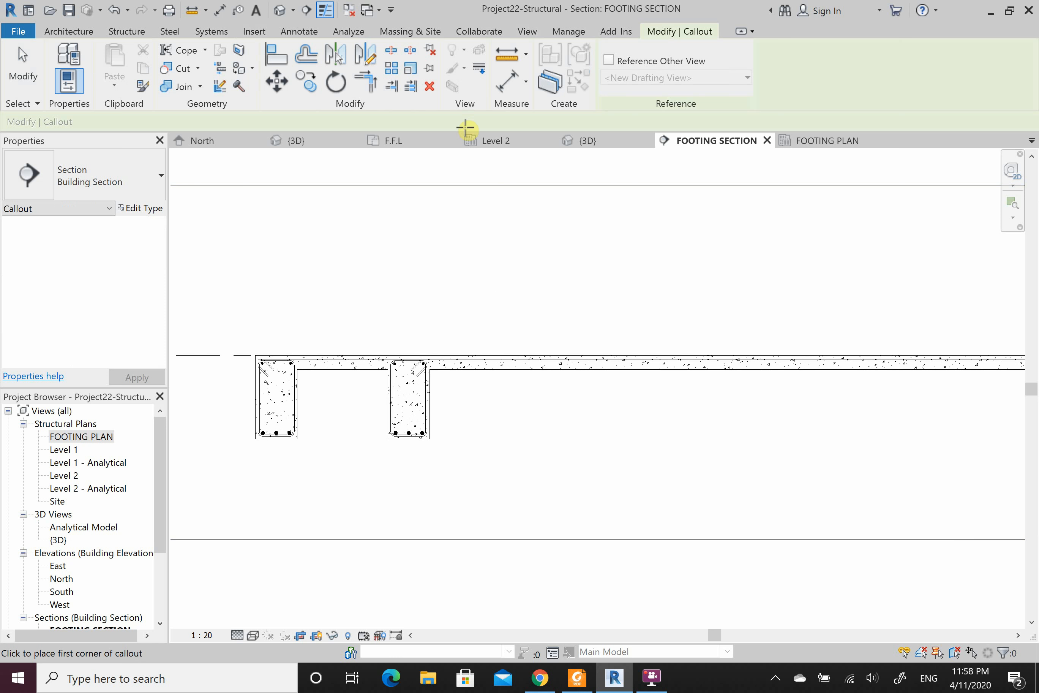
click(228, 317)
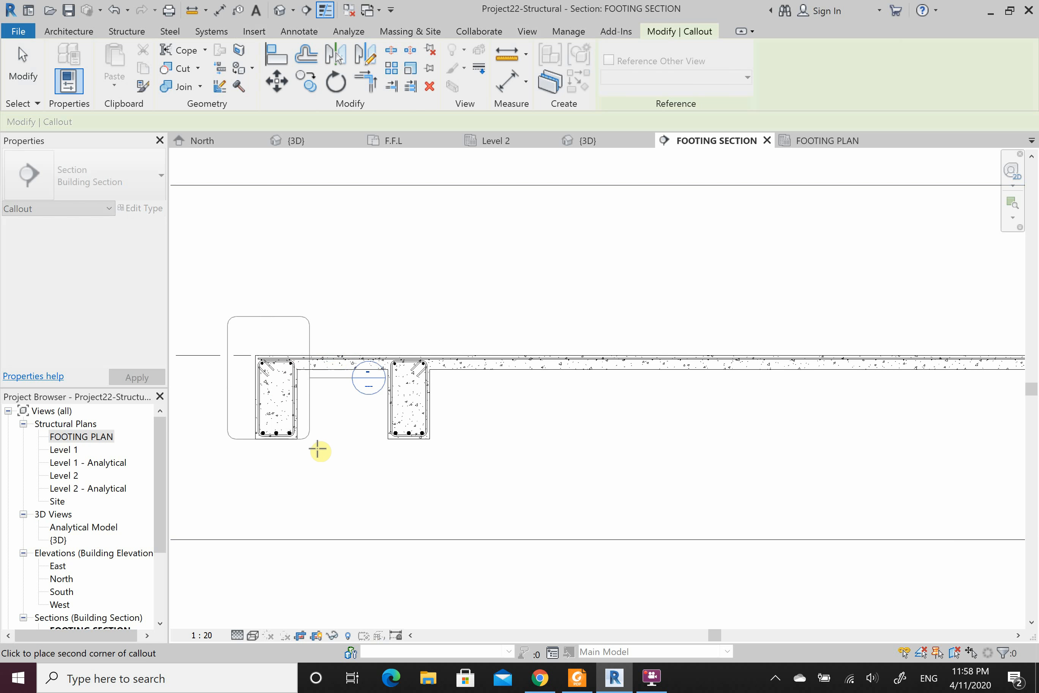
click(328, 462)
scroll(204, 461, up, 2)
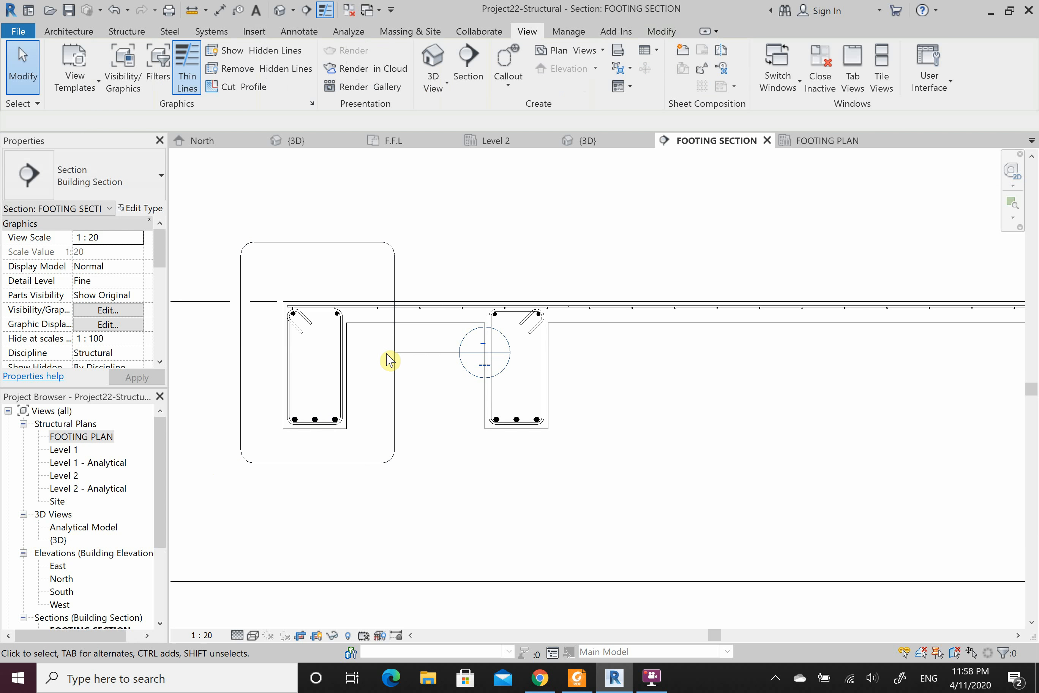
Step: Move the callout's head from over the second footing beam to the empty area above and left of the callout boundary
scroll(476, 419, down, 2)
scroll(287, 348, up, 1)
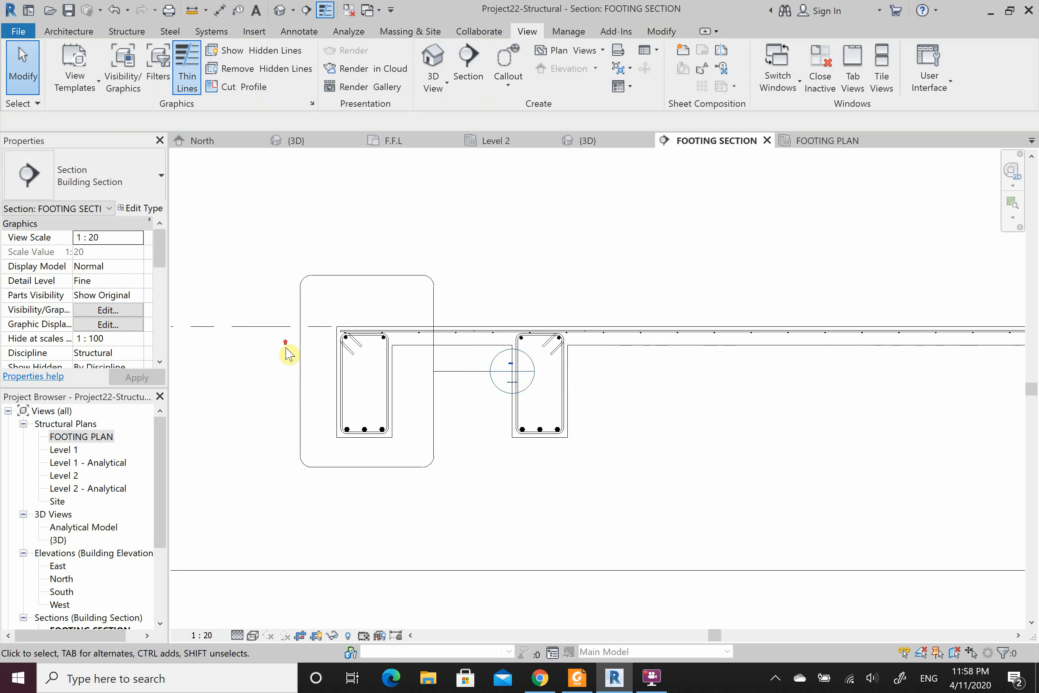
click(462, 379)
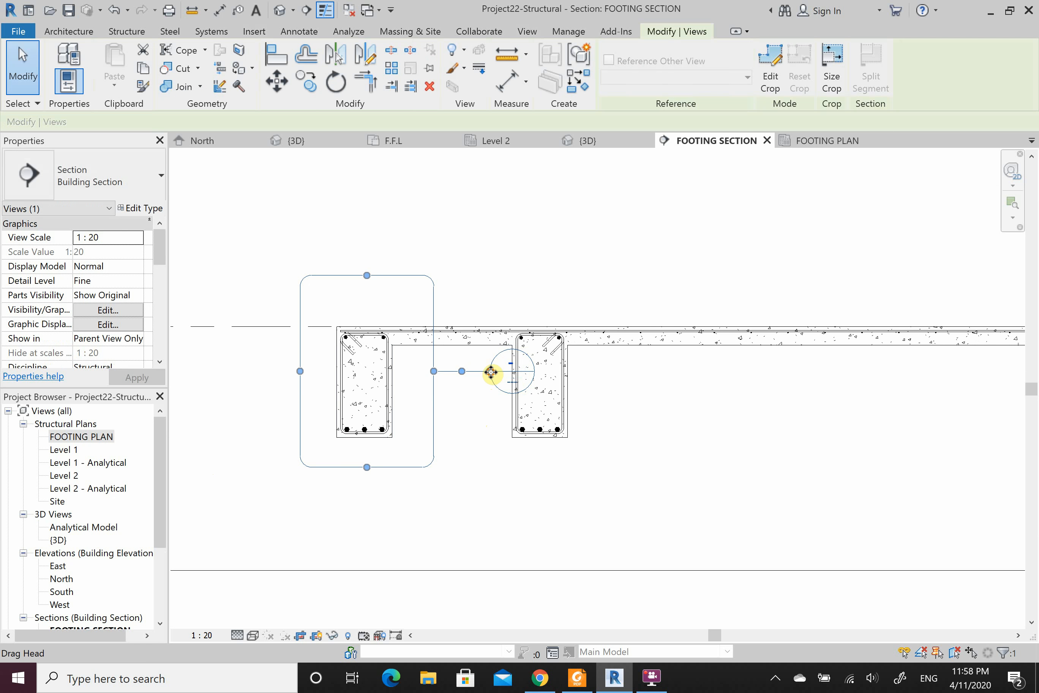
drag(492, 372, 262, 263)
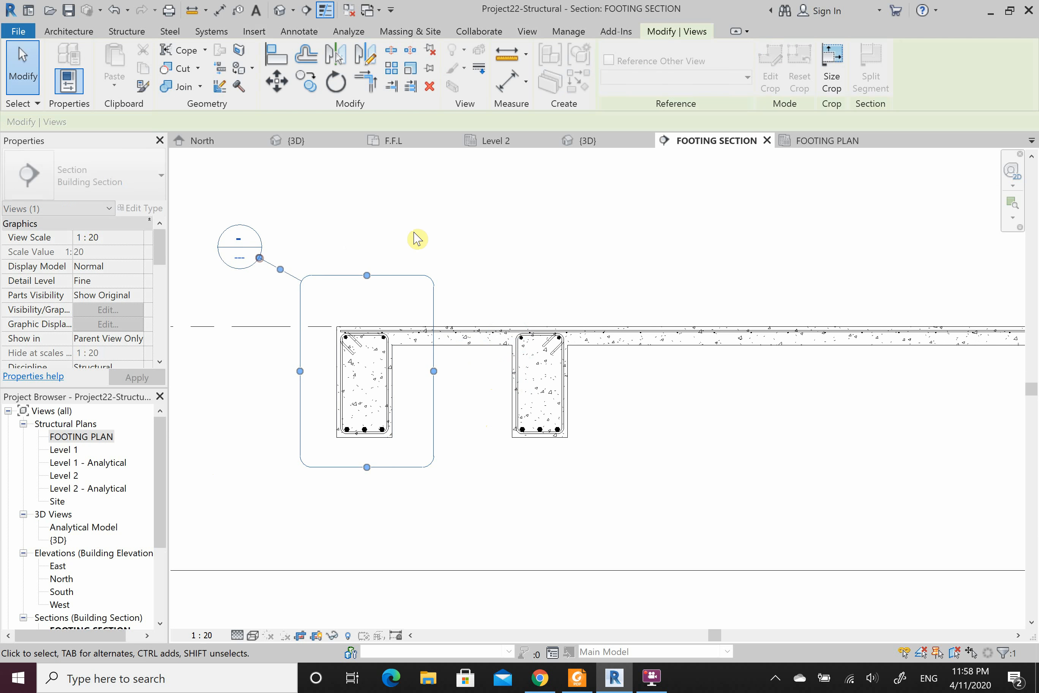
key(Escape)
Step: Examine the callout head's detail and sheet number placeholders, the callout boundary and the matching callout view listed under Sections
scroll(204, 263, up, 3)
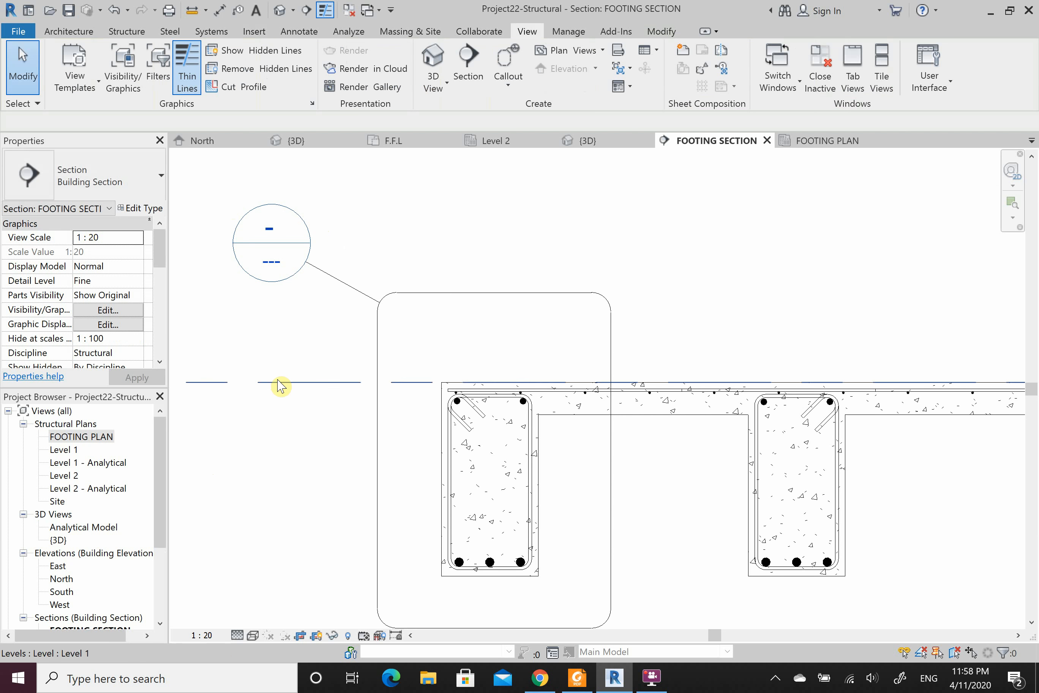
scroll(259, 230, up, 1)
scroll(258, 231, up, 2)
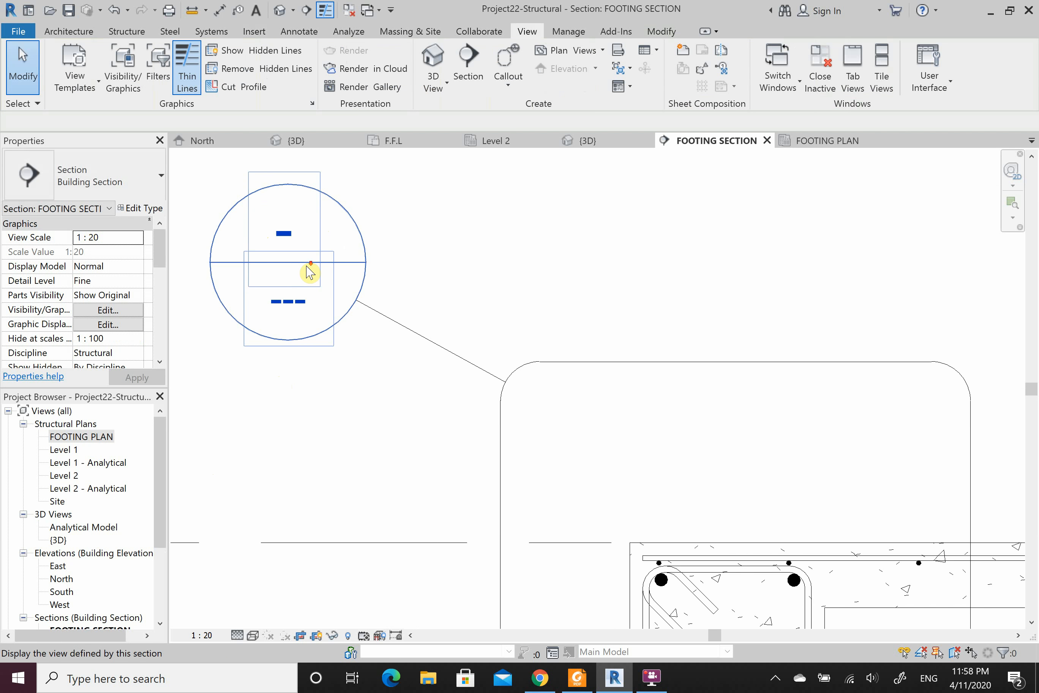
scroll(308, 270, down, 2)
scroll(304, 237, up, 1)
scroll(304, 237, up, 1)
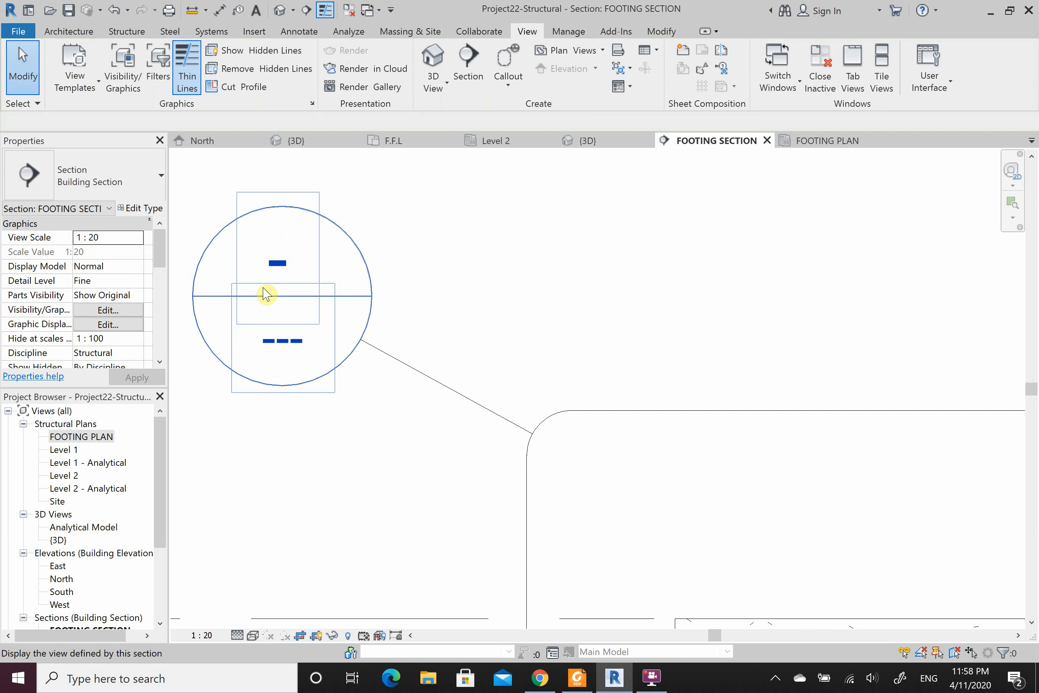
scroll(269, 293, down, 5)
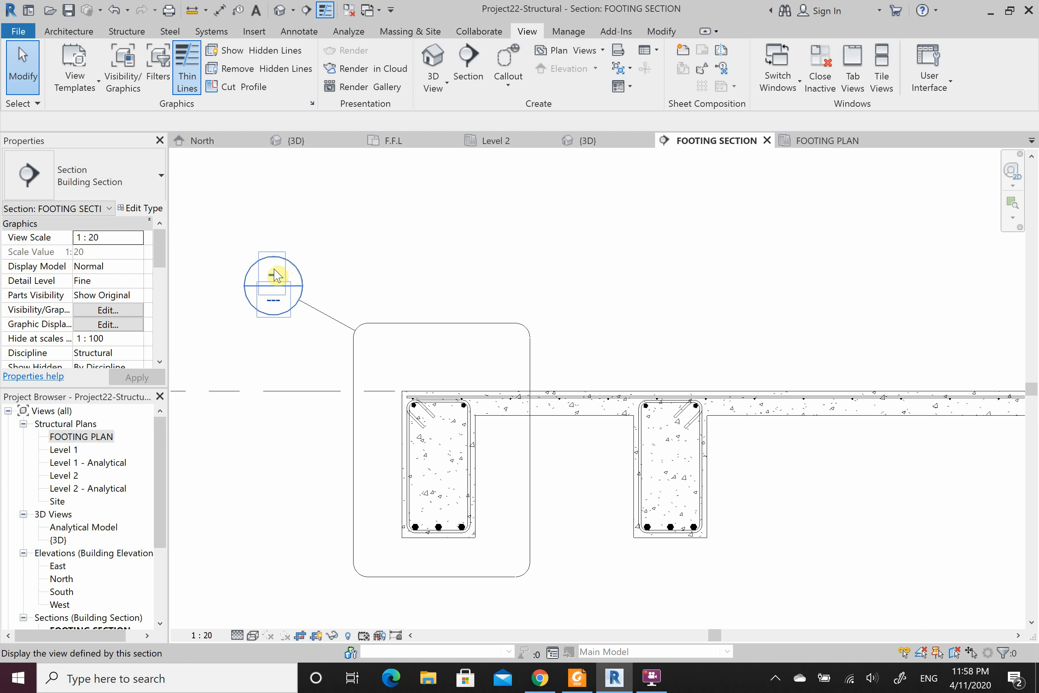
scroll(379, 385, down, 2)
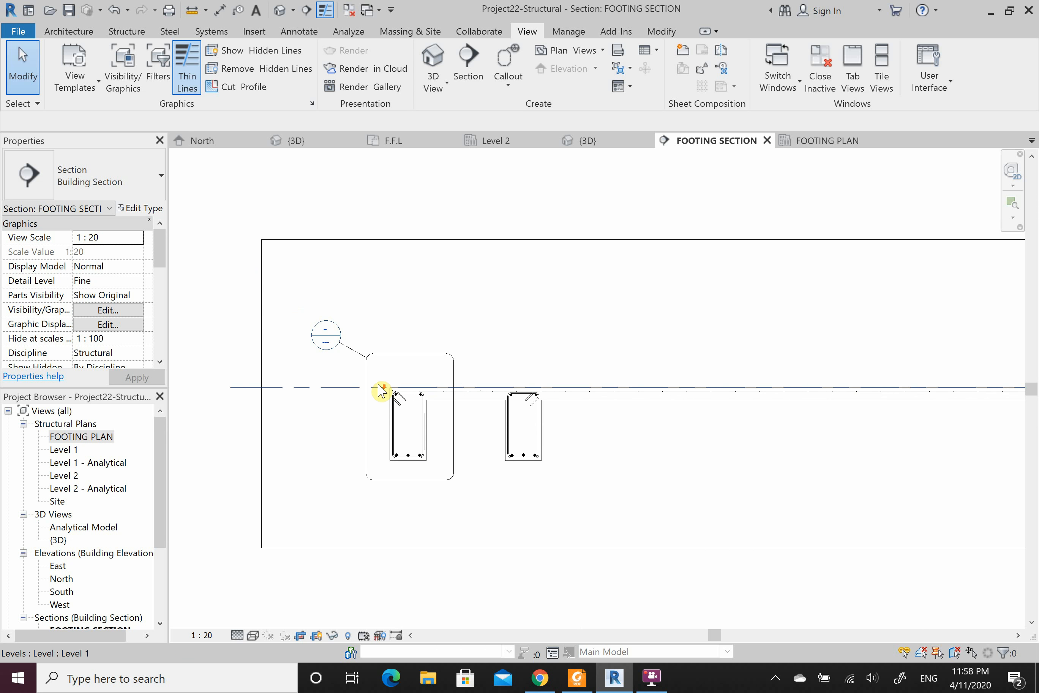
scroll(344, 339, up, 5)
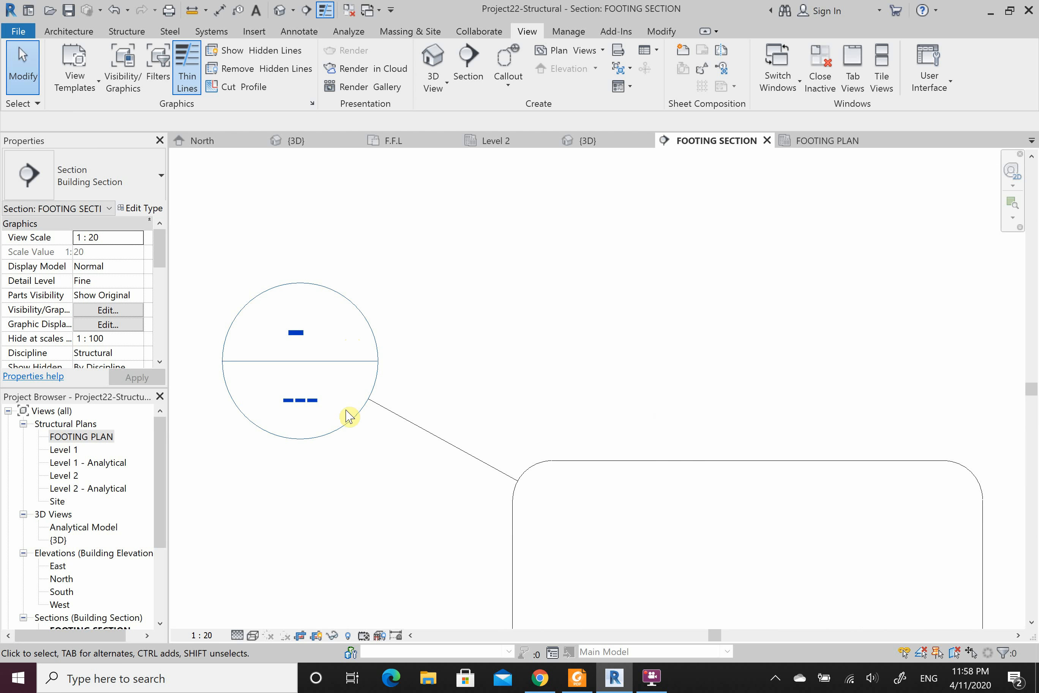
scroll(288, 330, up, 3)
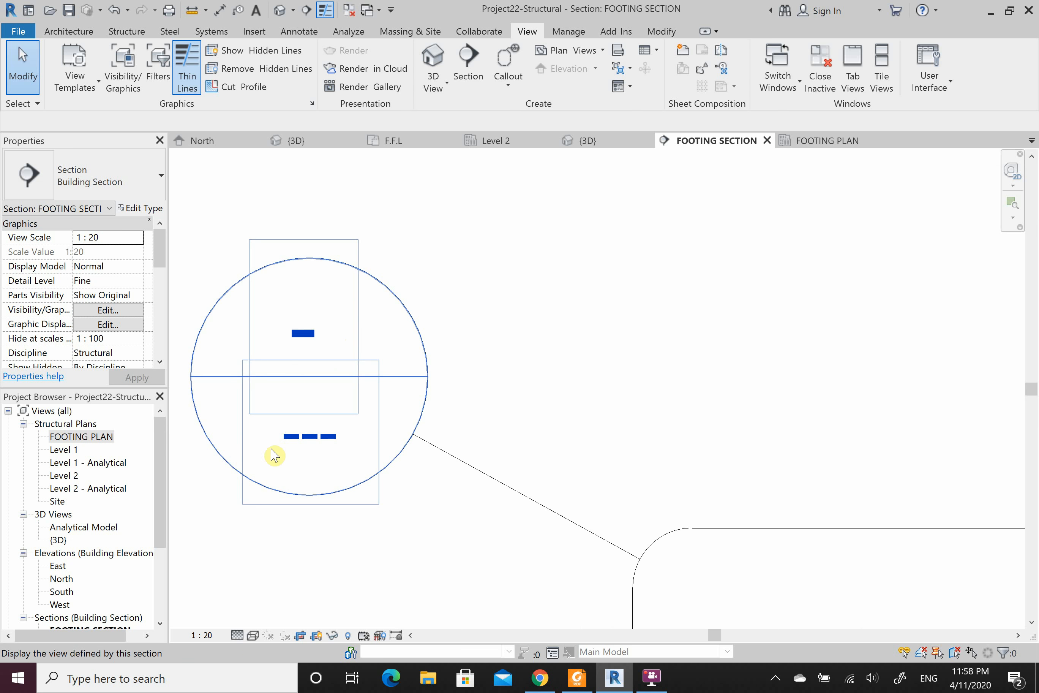
scroll(79, 581, down, 3)
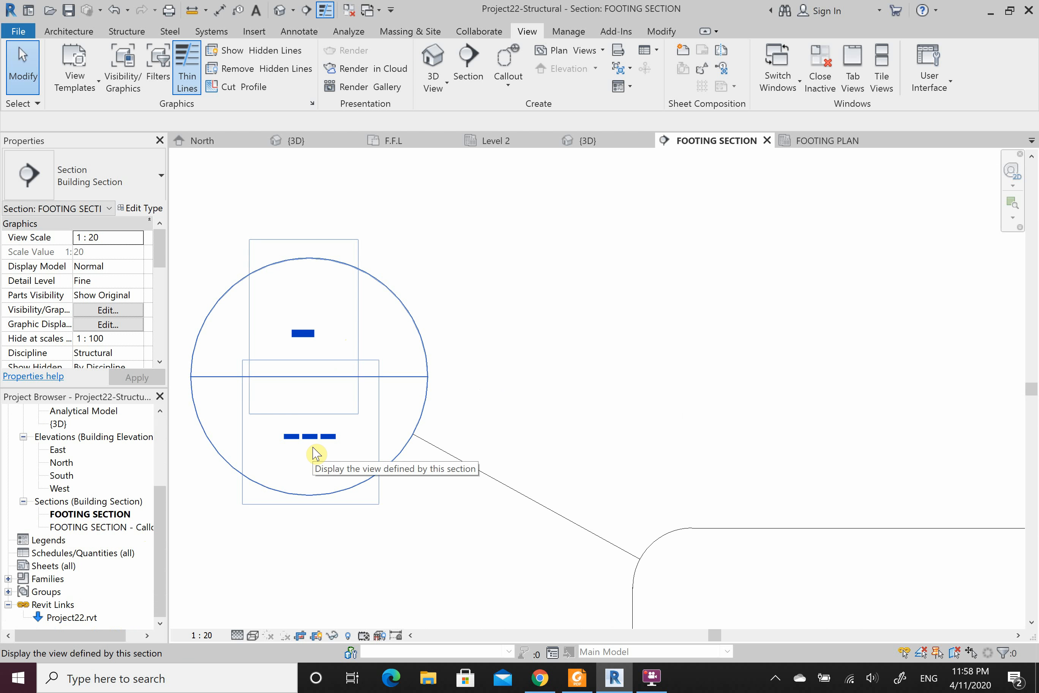
scroll(404, 288, down, 2)
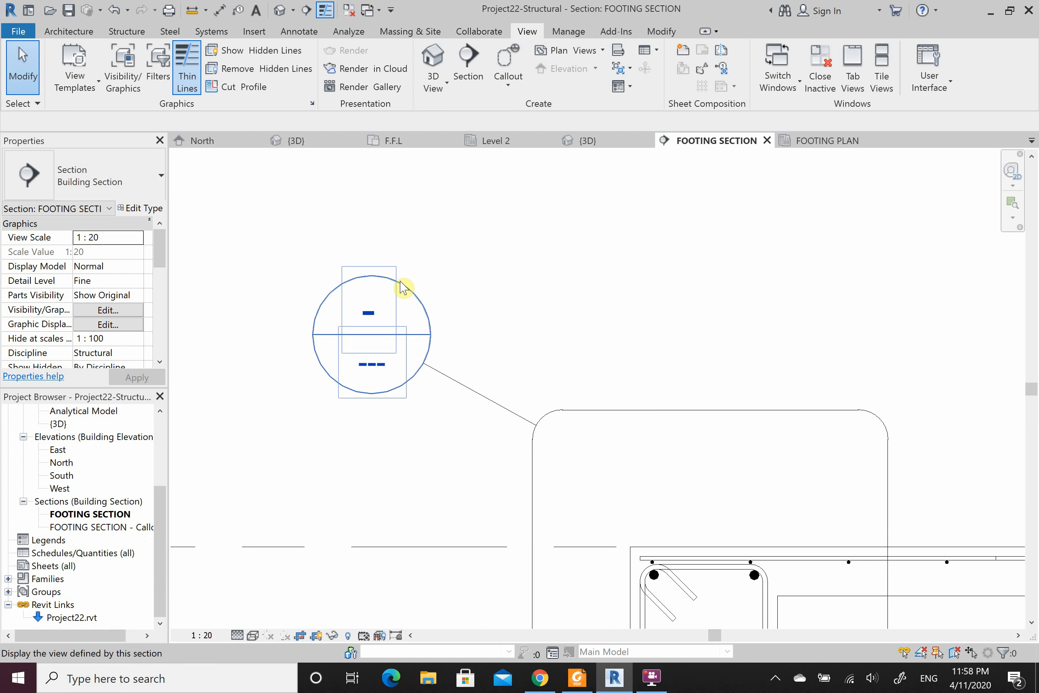
scroll(403, 288, down, 2)
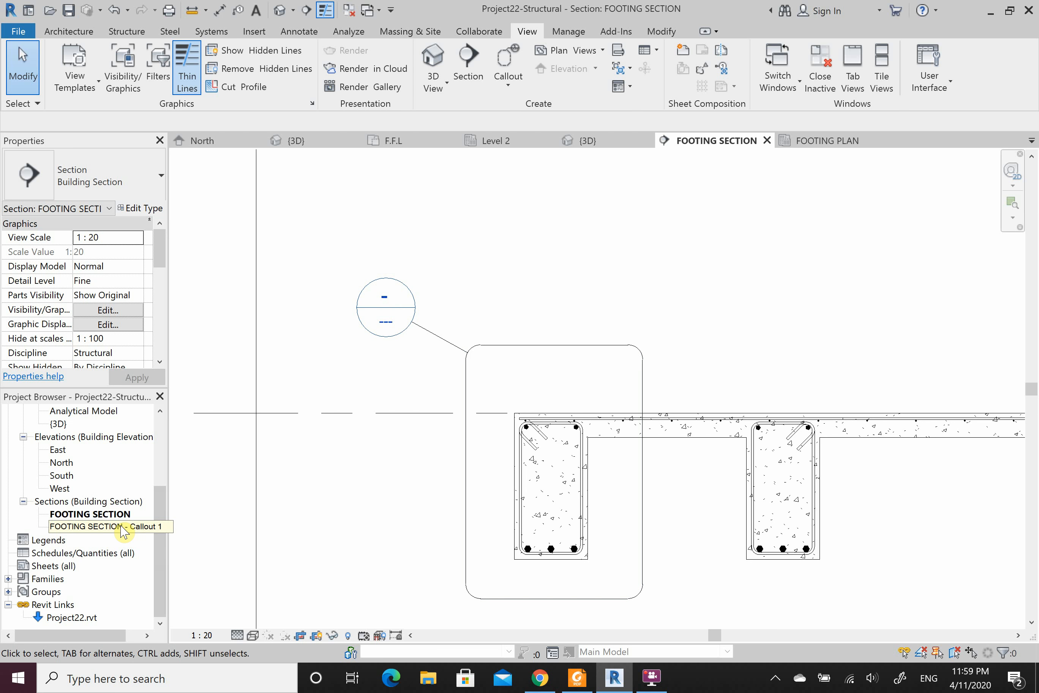
Step: Open the footing beam's callout view and set its scale to 1:10
right_click(537, 348)
click(626, 92)
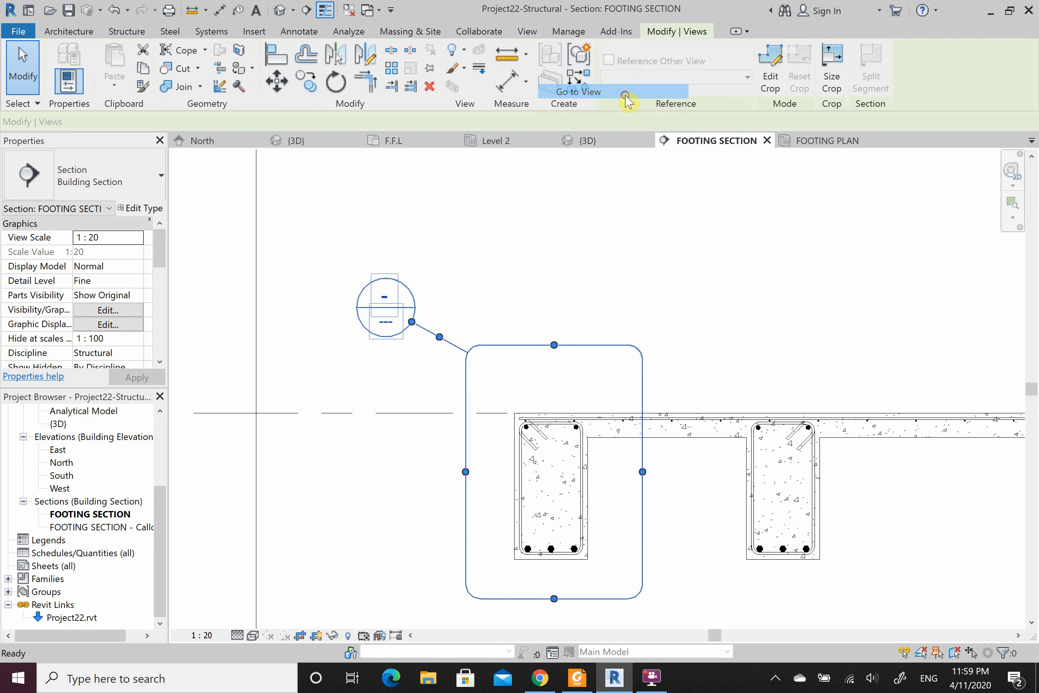
click(204, 635)
click(238, 491)
scroll(347, 307, down, 2)
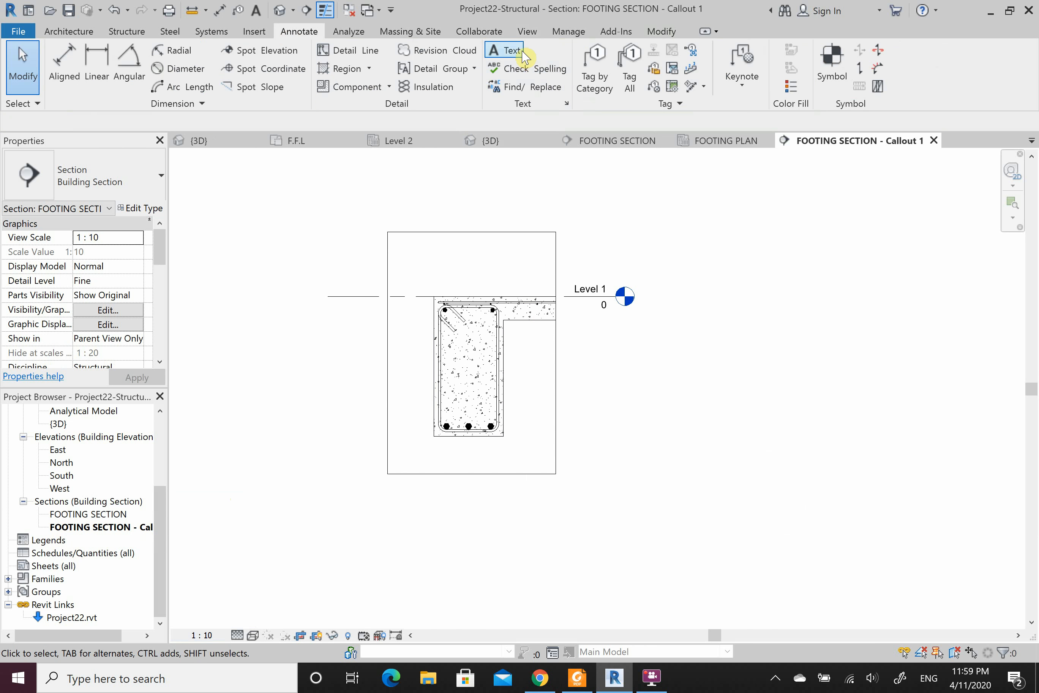
click(522, 52)
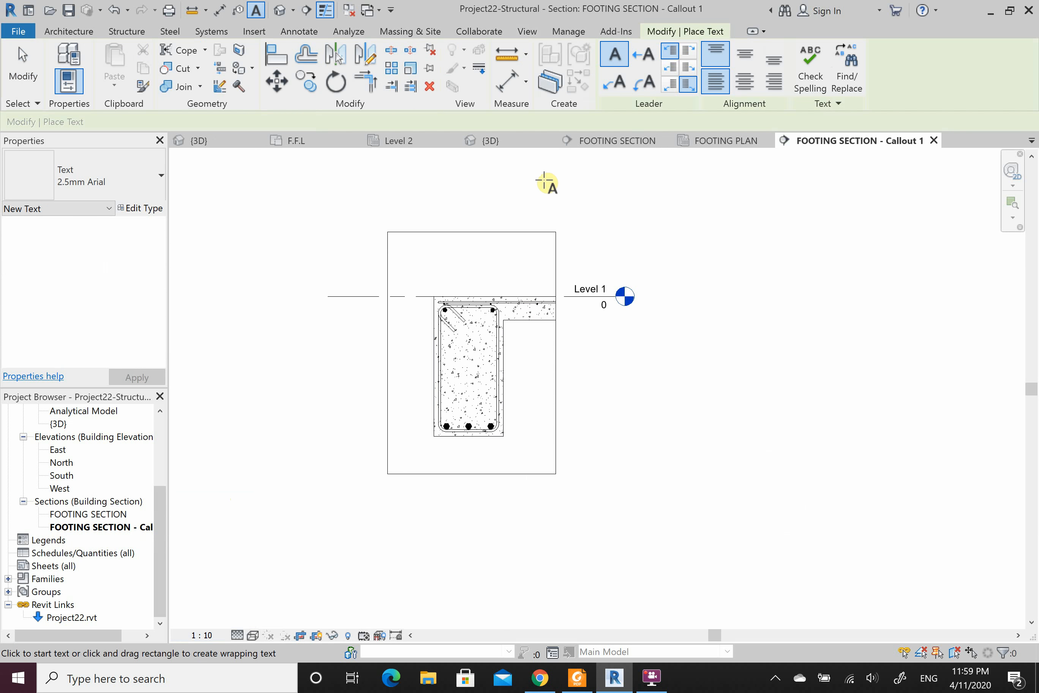
click(643, 54)
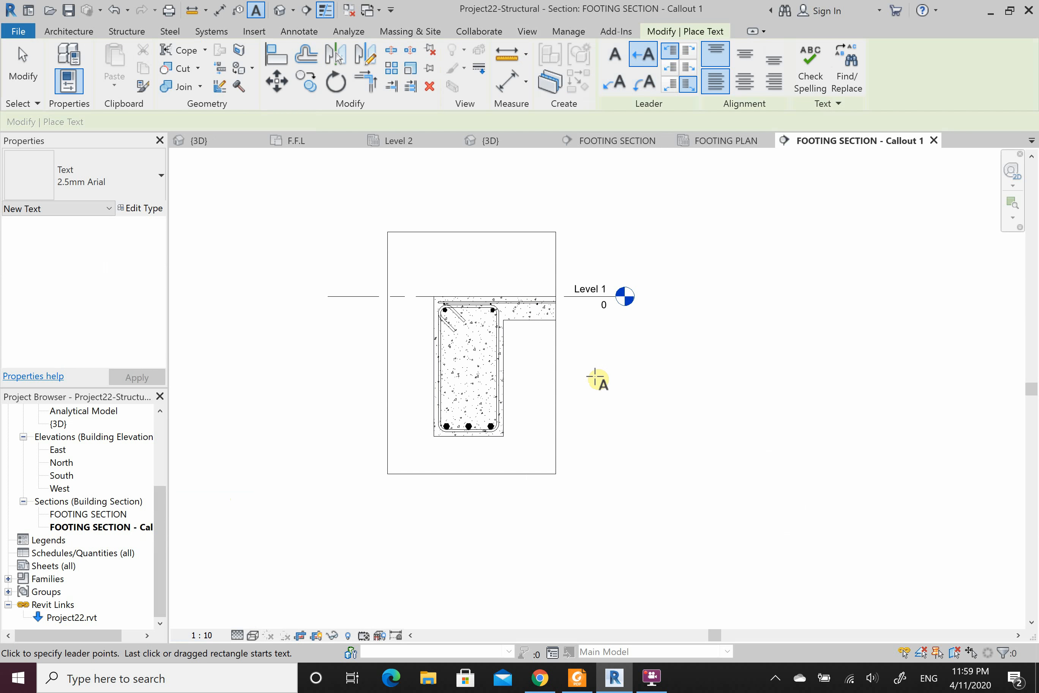
click(498, 383)
click(529, 380)
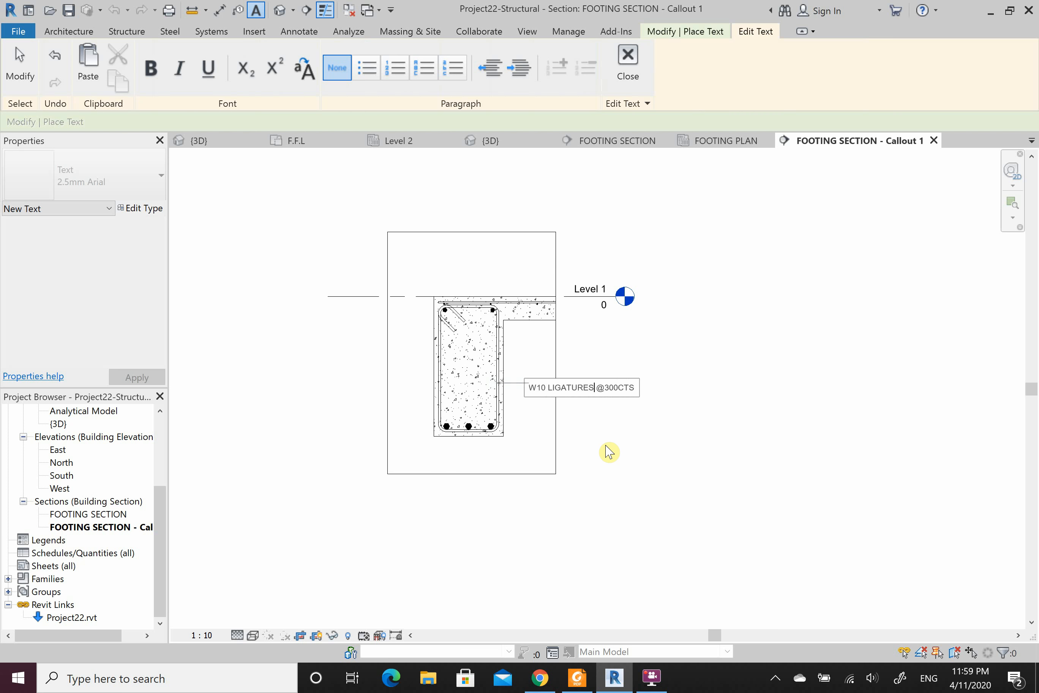
click(635, 476)
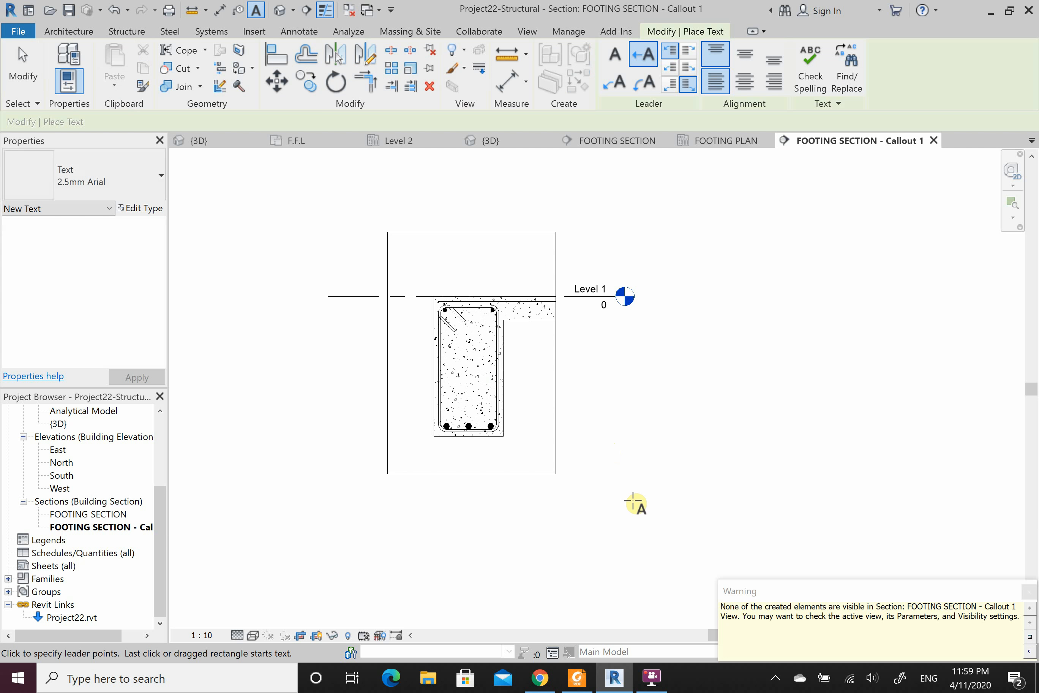
key(Escape)
key(Escape)
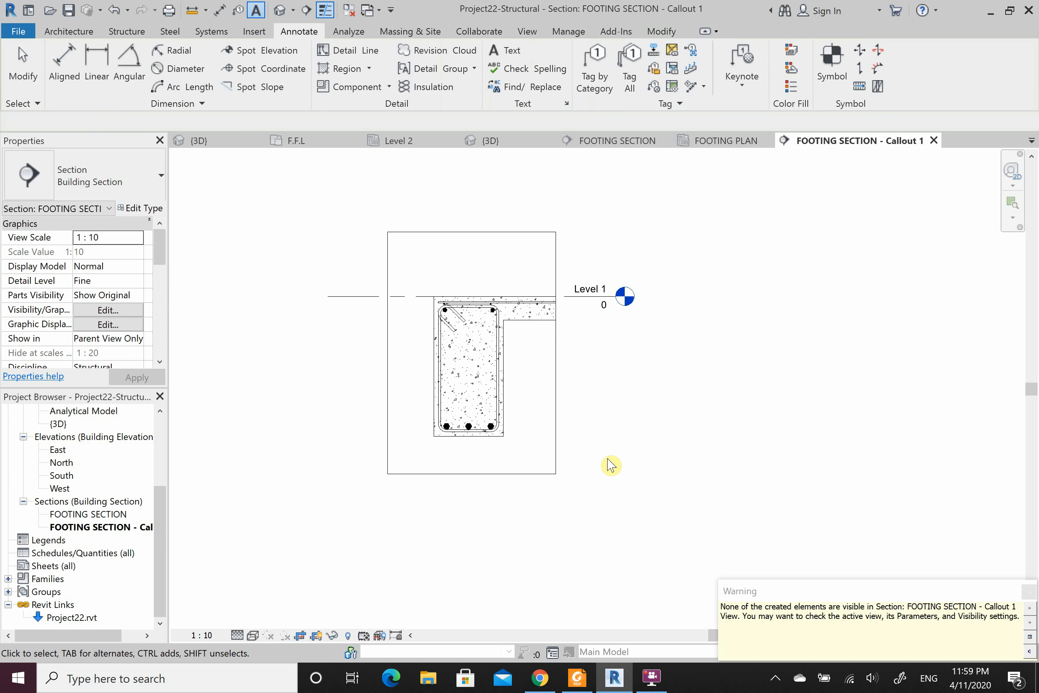
Step: Extend the callout view's annotation crop to the right past the ligature note and hide the crop region
click(557, 418)
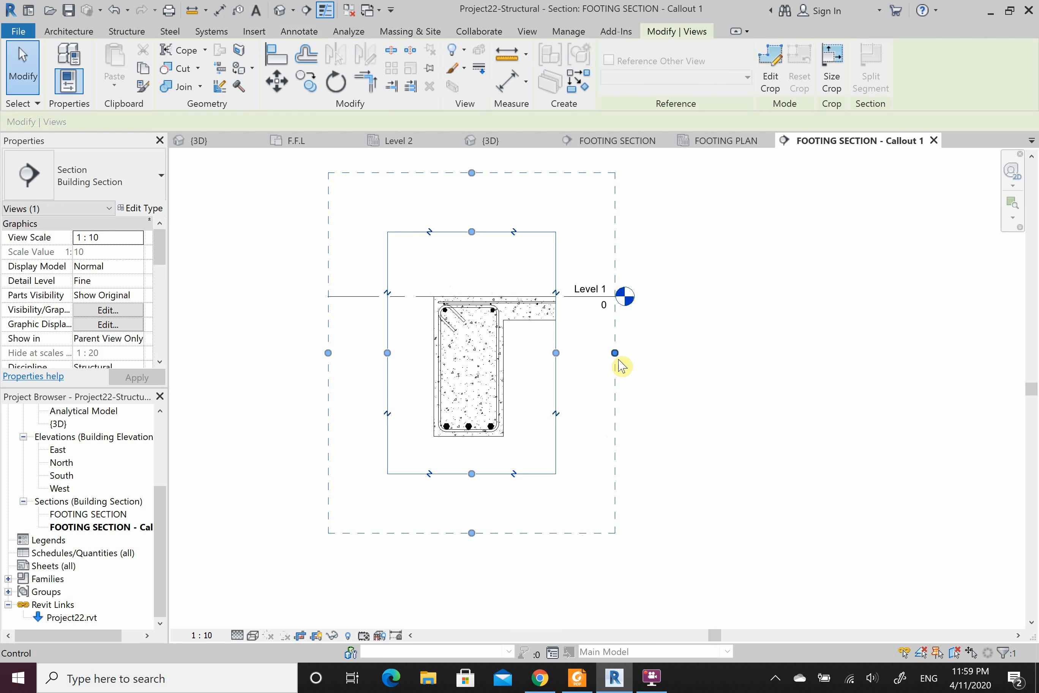
mouse_move(617, 355)
mouse_down()
mouse_move(701, 352)
mouse_move(642, 349)
mouse_move(659, 354)
mouse_up()
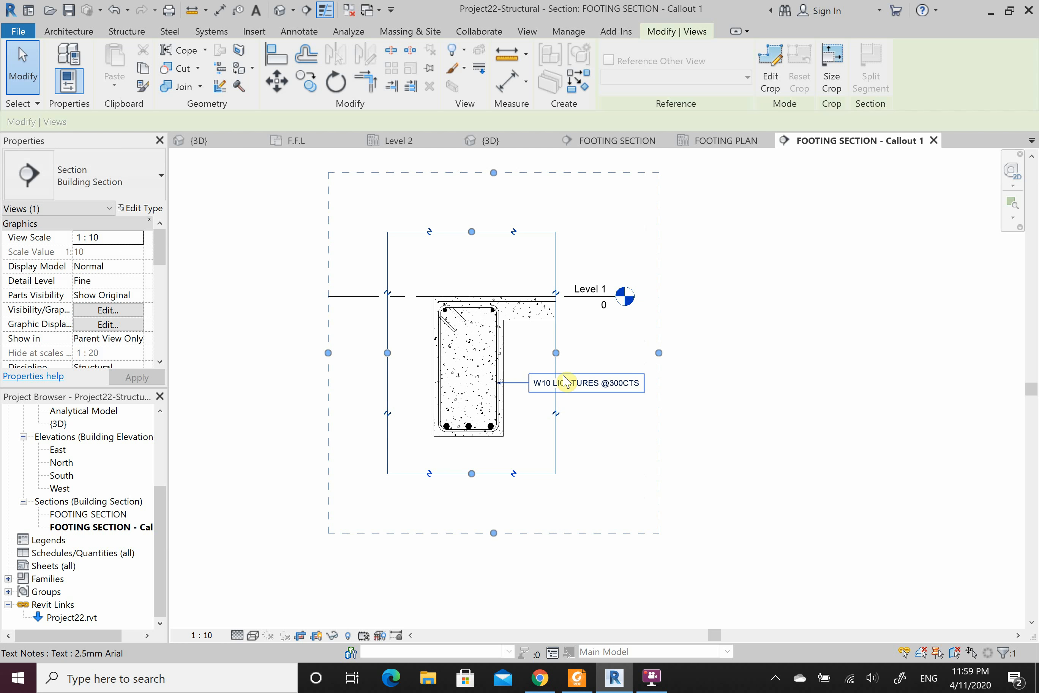
click(733, 372)
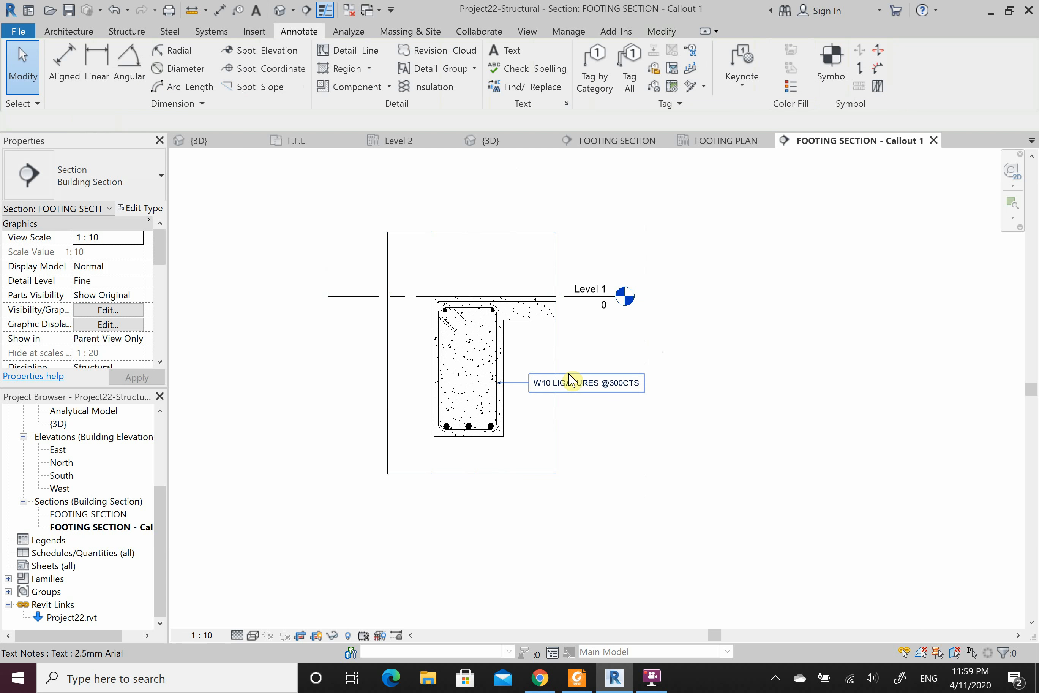
scroll(78, 333, down, 5)
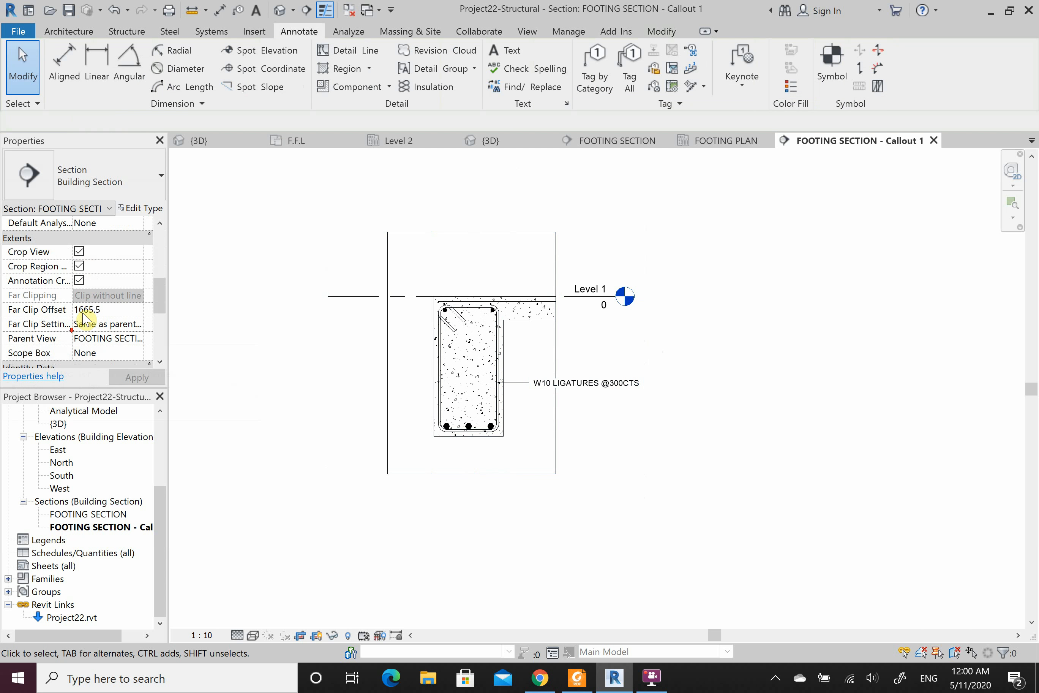
click(79, 266)
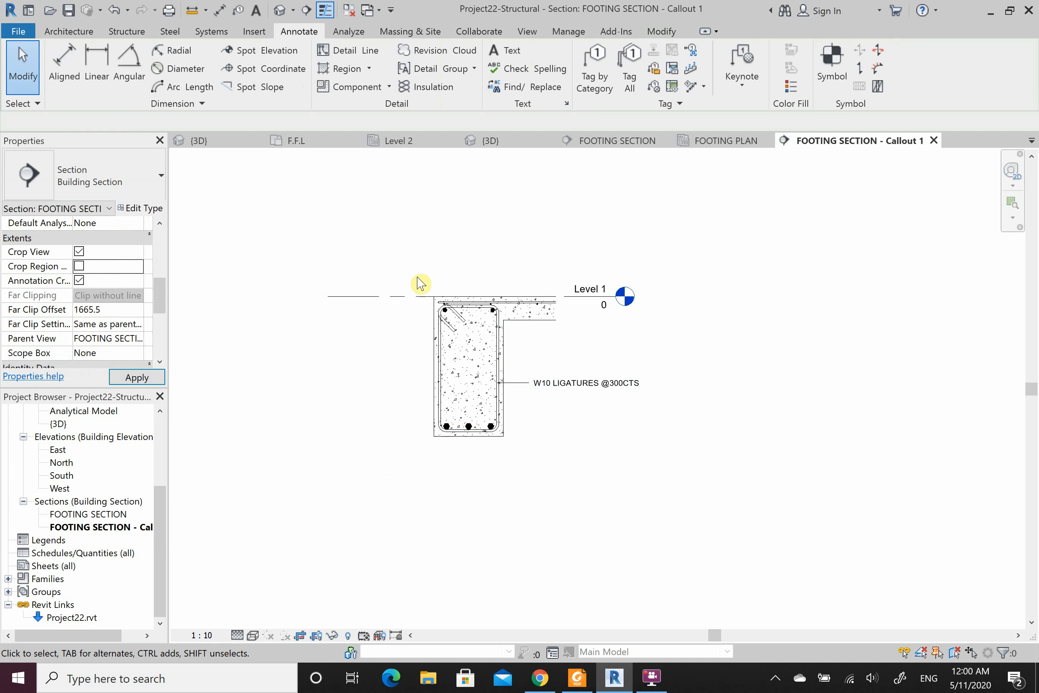
Step: Add a one-segment leader note reading "3N28 BOTTOM" on the left for the beam's bottom reinforcing bars
scroll(437, 299, up, 1)
click(501, 50)
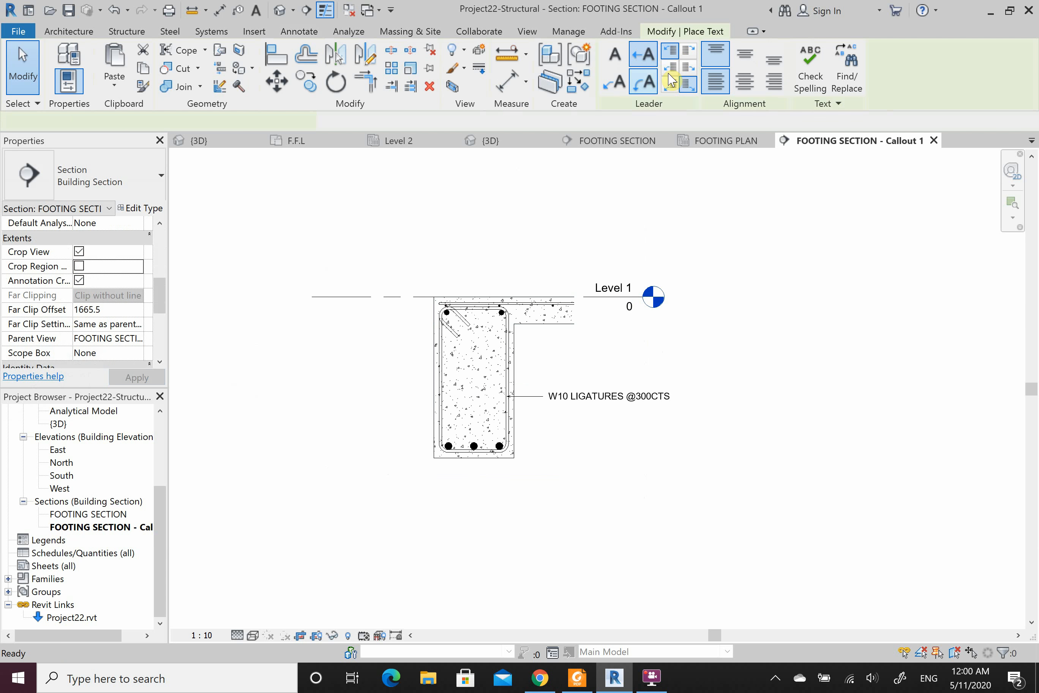
click(650, 58)
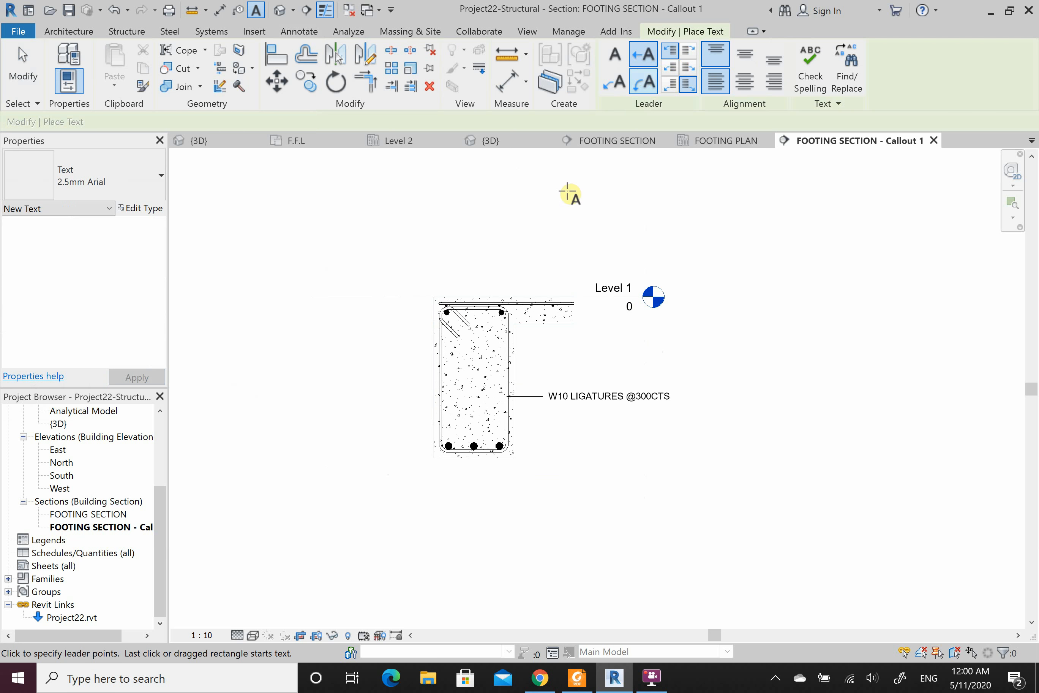
scroll(411, 473, up, 1)
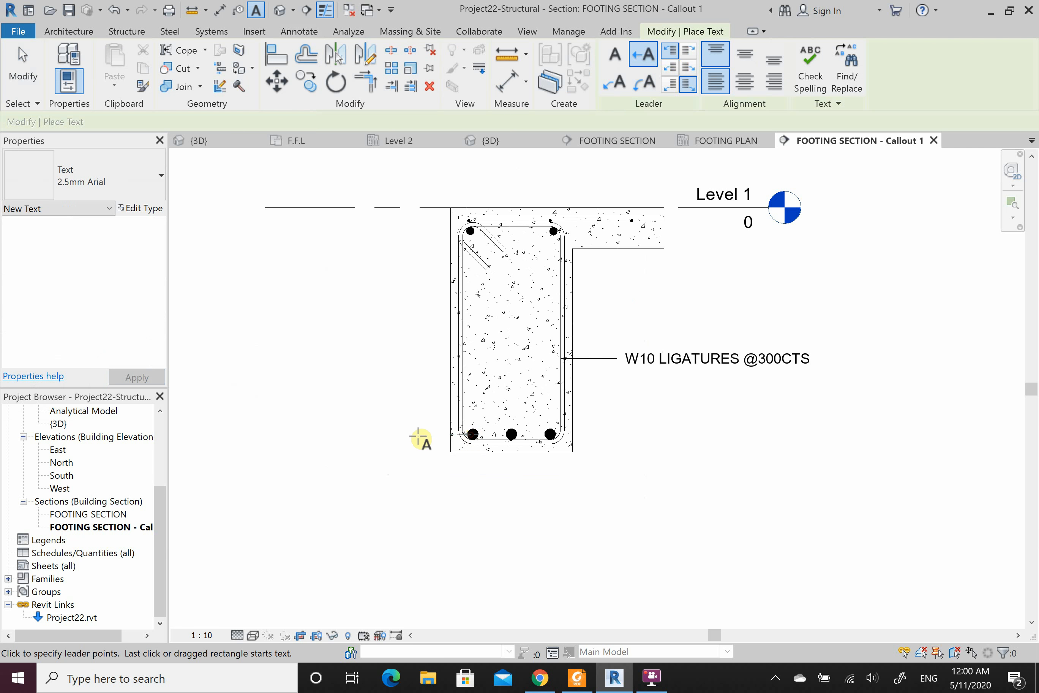
click(379, 440)
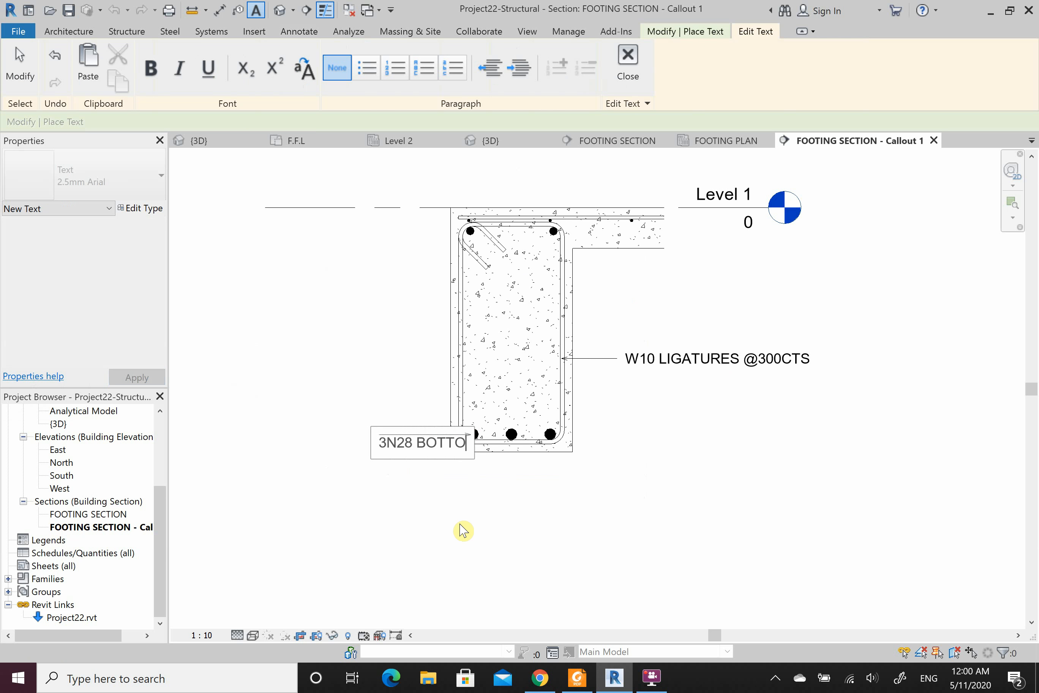
click(464, 531)
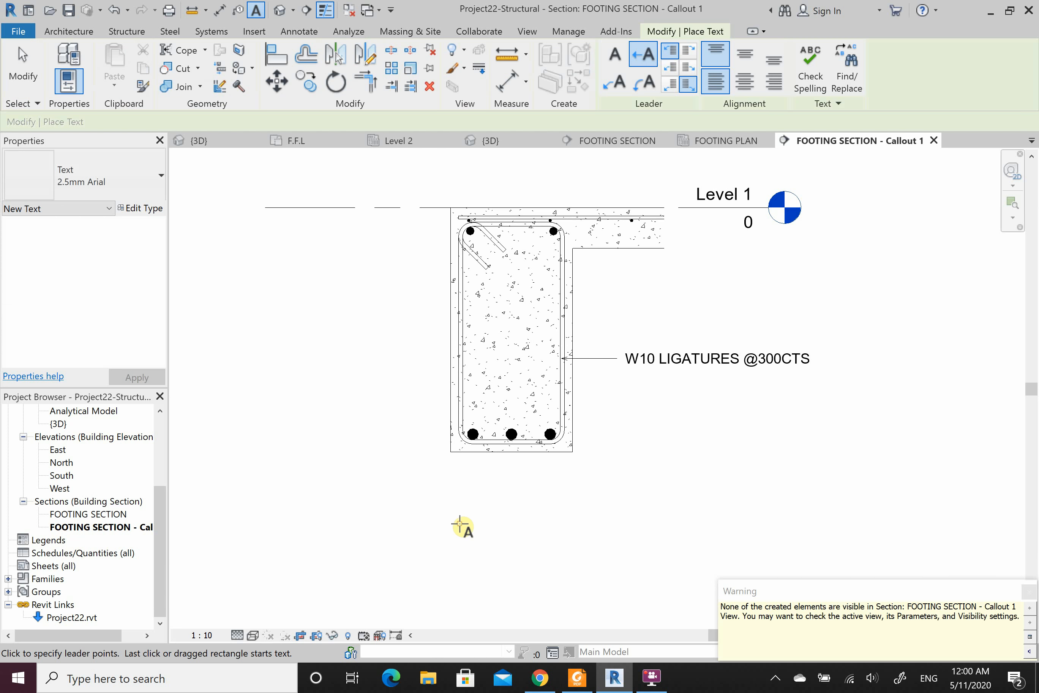
Step: Add a leader note reading "2N20 TOP" on the left, pointing to the beam's top-left reinforcing bar
click(469, 231)
click(391, 232)
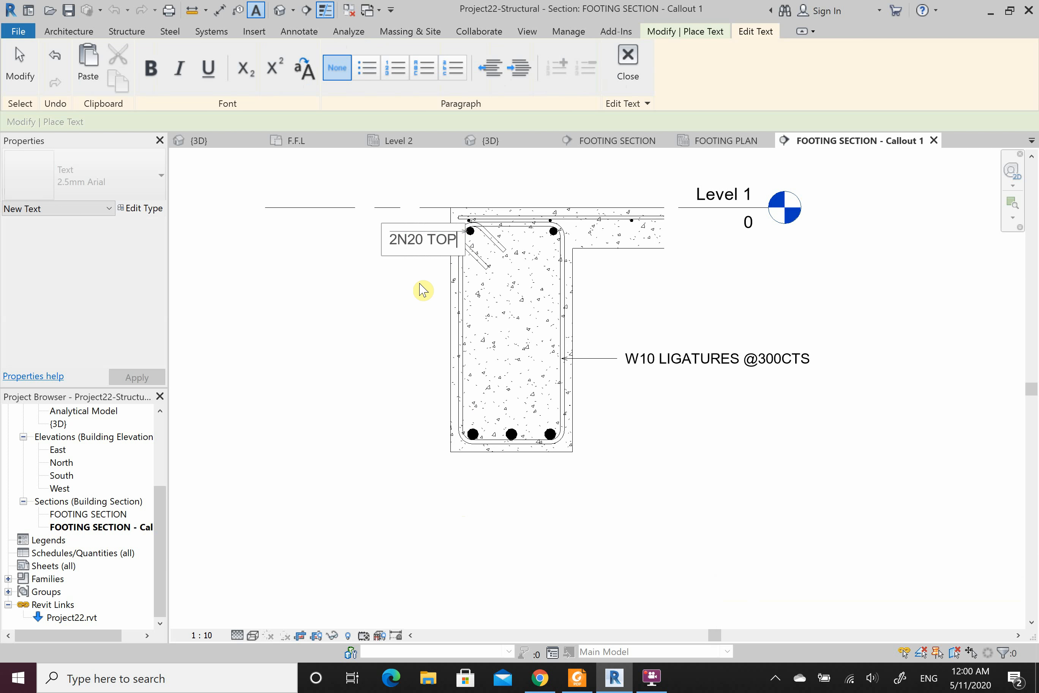
click(401, 319)
scroll(398, 363, down, 1)
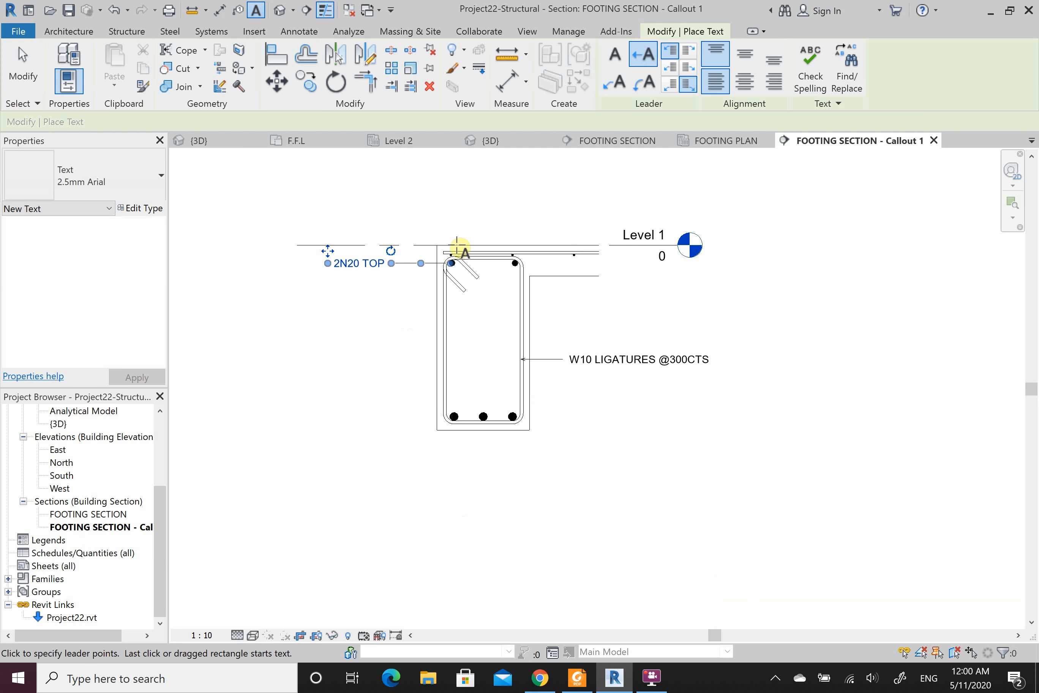
Step: Add a leader note reading "SL82 MESH" above the slab's left end, pointing to the slab mesh
scroll(477, 197, up, 1)
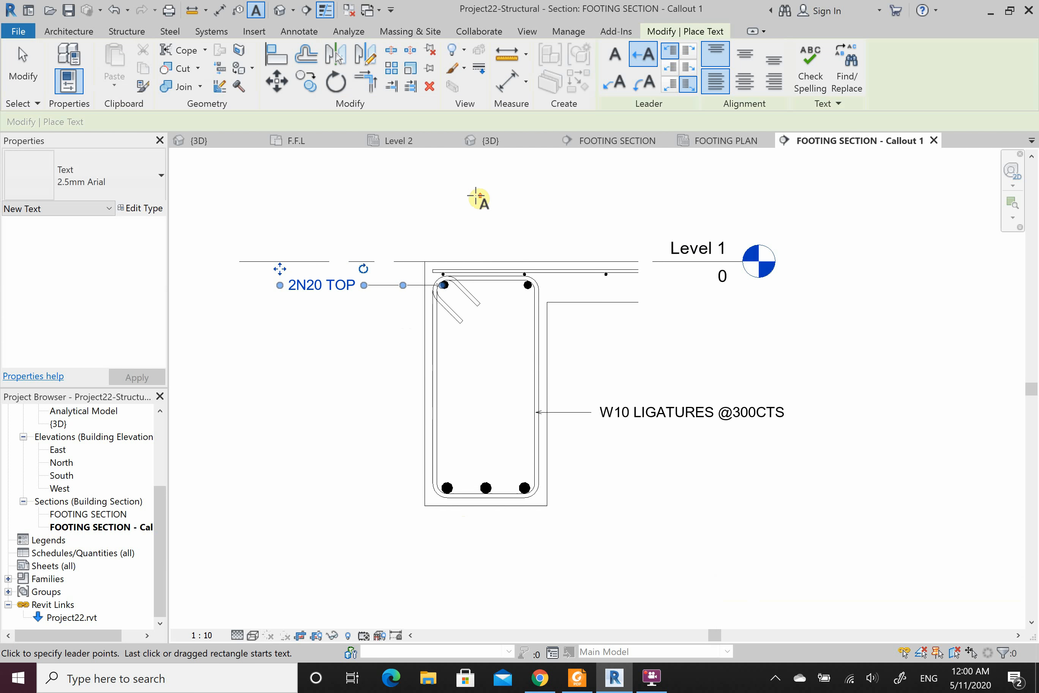
click(476, 270)
click(409, 212)
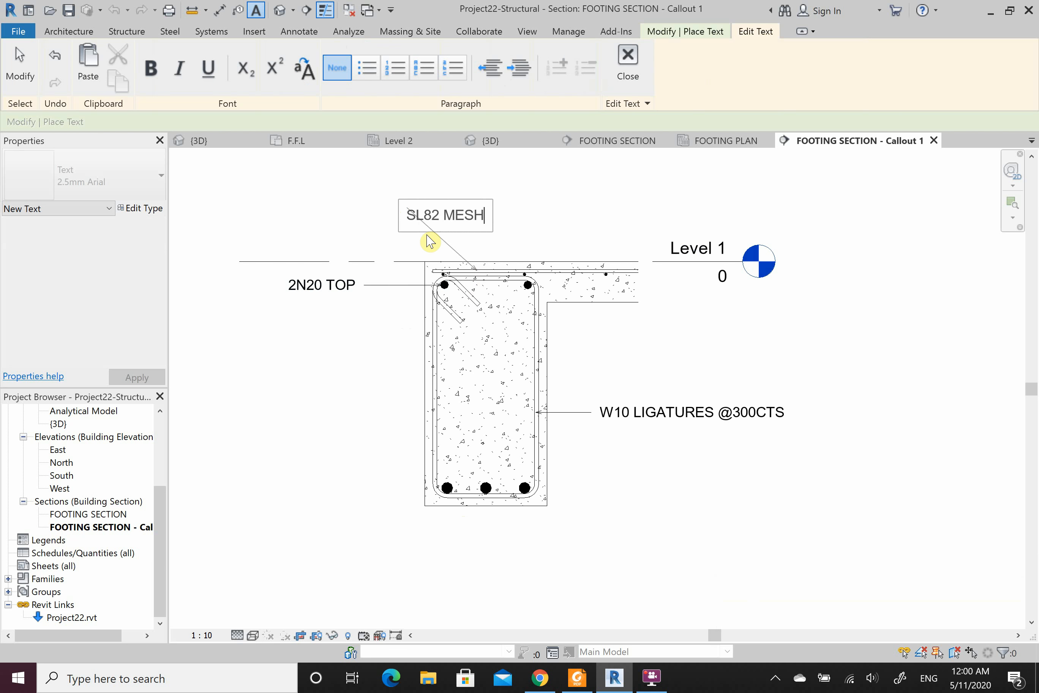
click(341, 238)
scroll(527, 216, down, 2)
scroll(535, 258, up, 1)
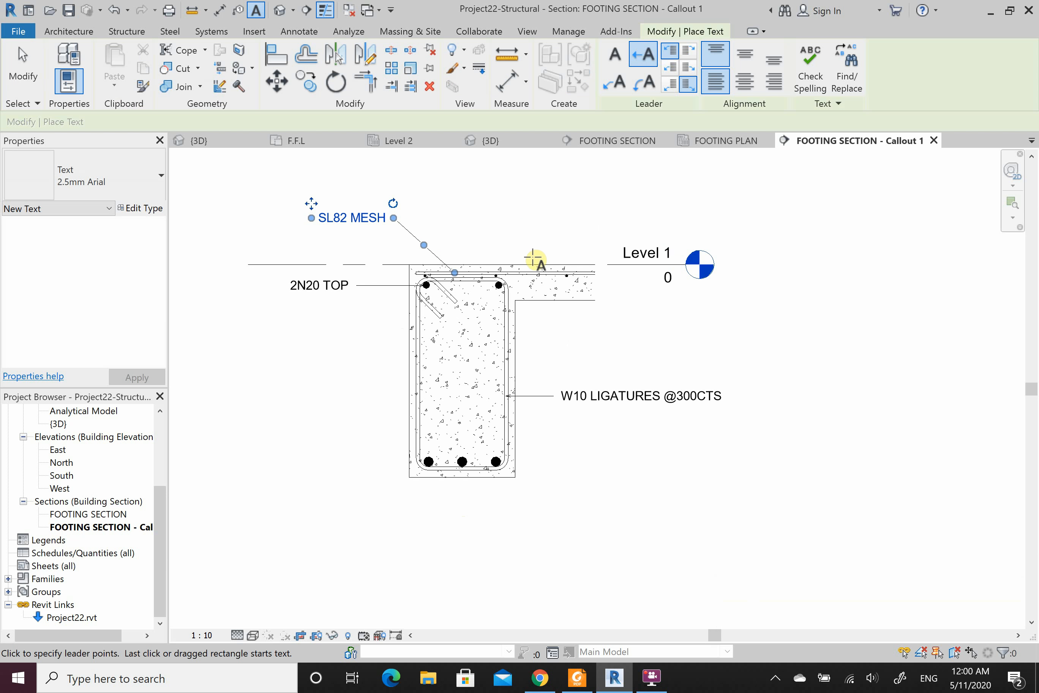
Step: Add a leader note reading "100MM SLAB" above the slab, pointing to the slab's top surface
click(531, 267)
click(534, 197)
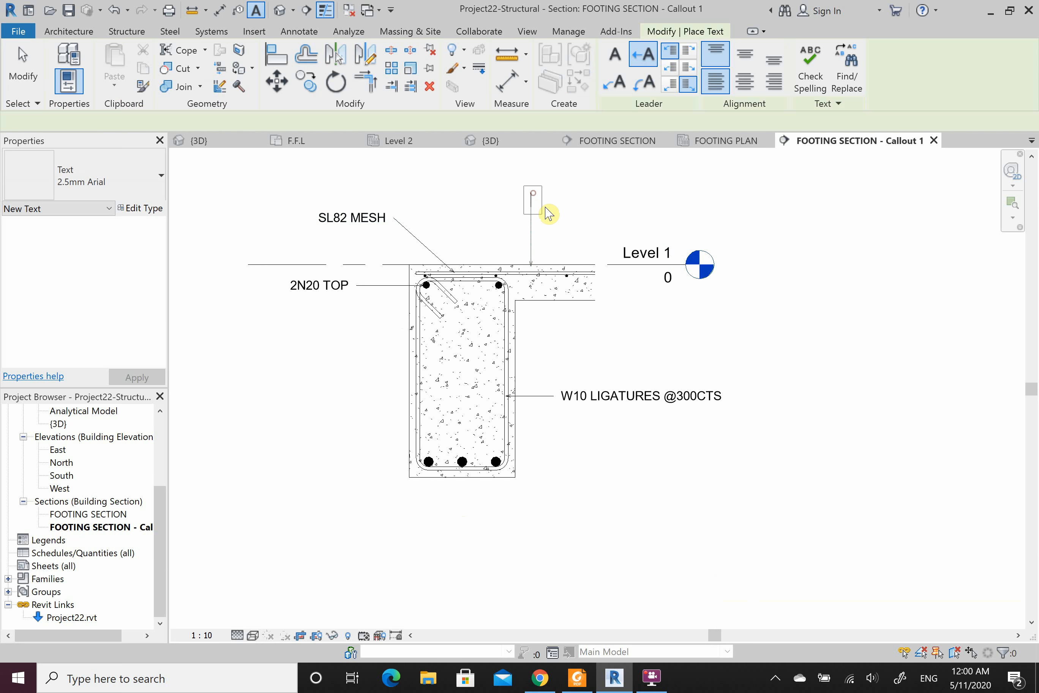
text(100MM SLAB)
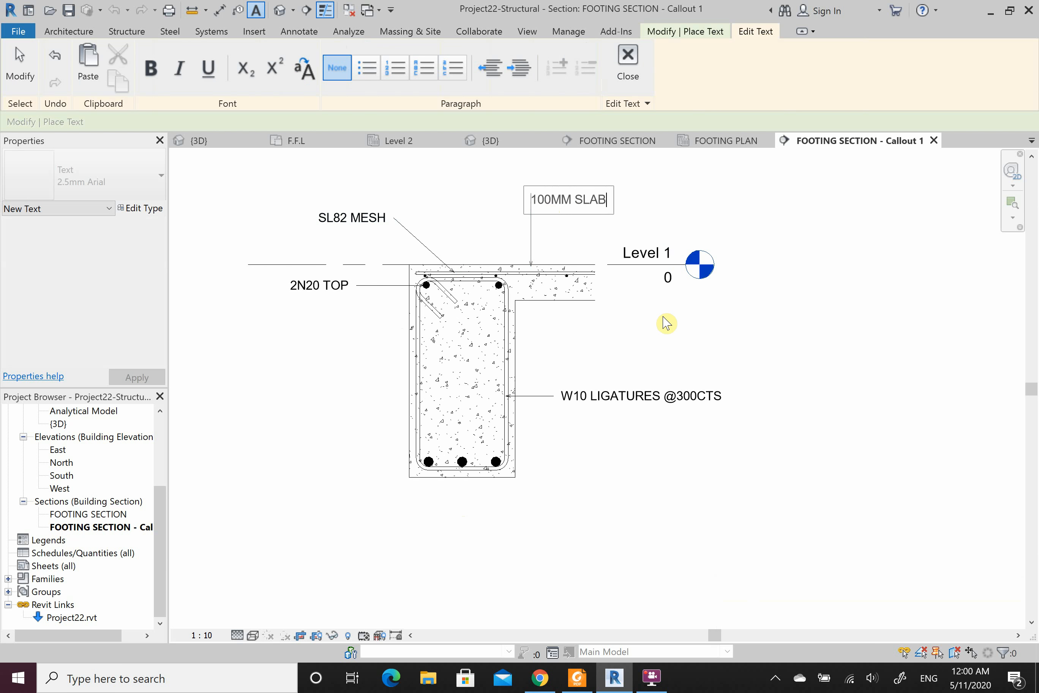
click(779, 359)
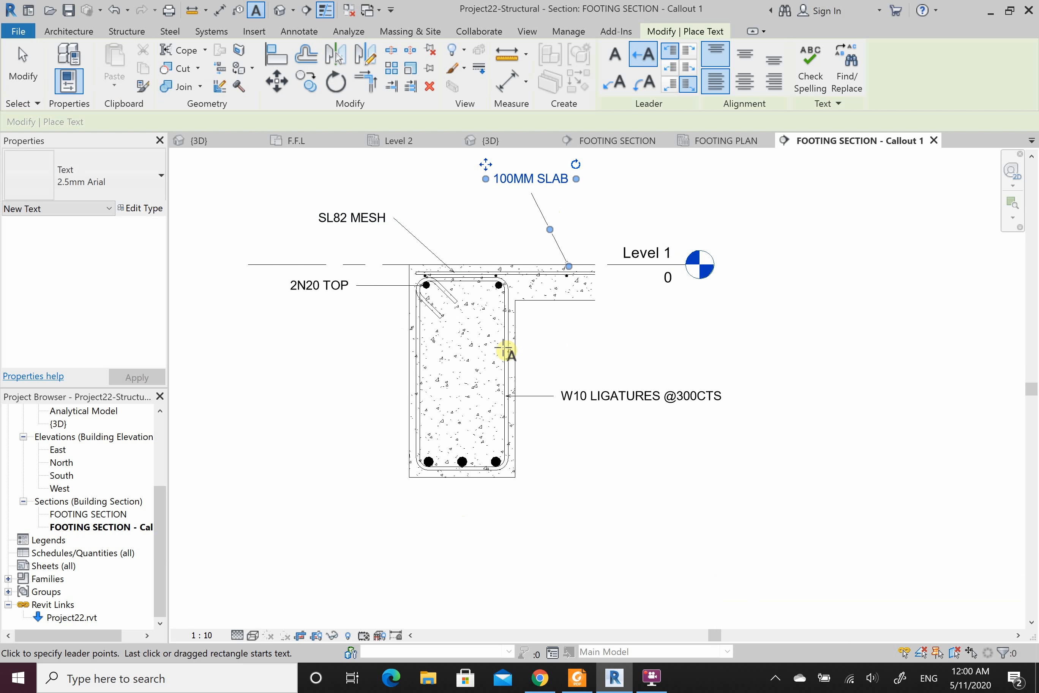
scroll(470, 318, down, 2)
scroll(469, 321, up, 1)
key(Escape)
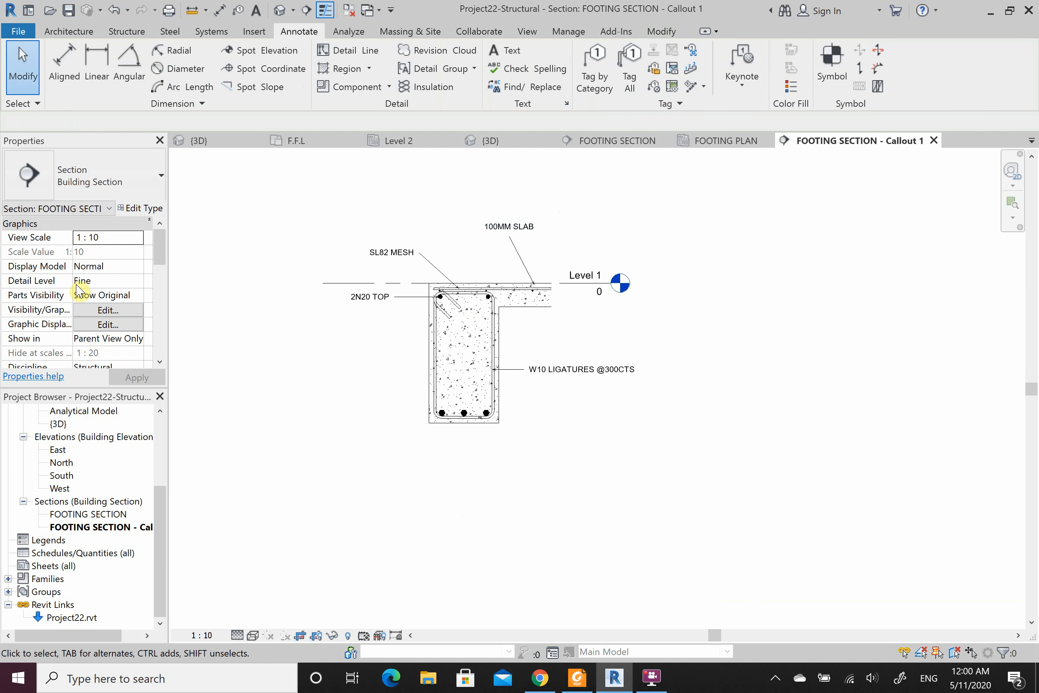
Step: Show the callout view's crop region, extend its annotation crop on the left past the 3N28 BOTTOM note, and hide the region again
scroll(98, 319, down, 3)
scroll(98, 319, down, 2)
click(79, 266)
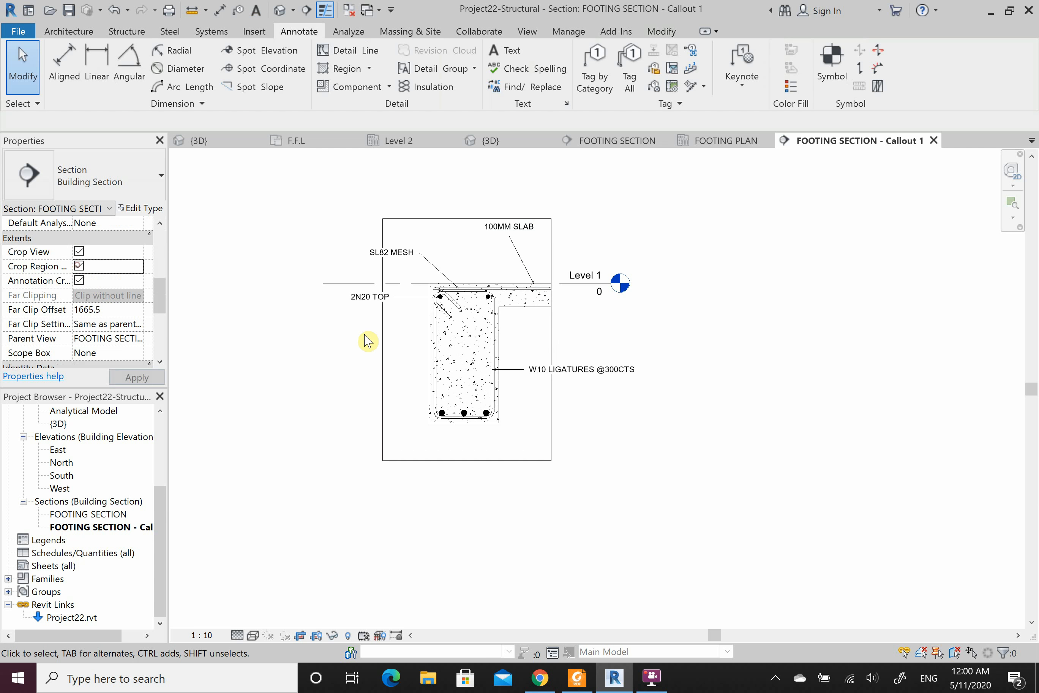
click(386, 377)
drag(342, 337, 282, 337)
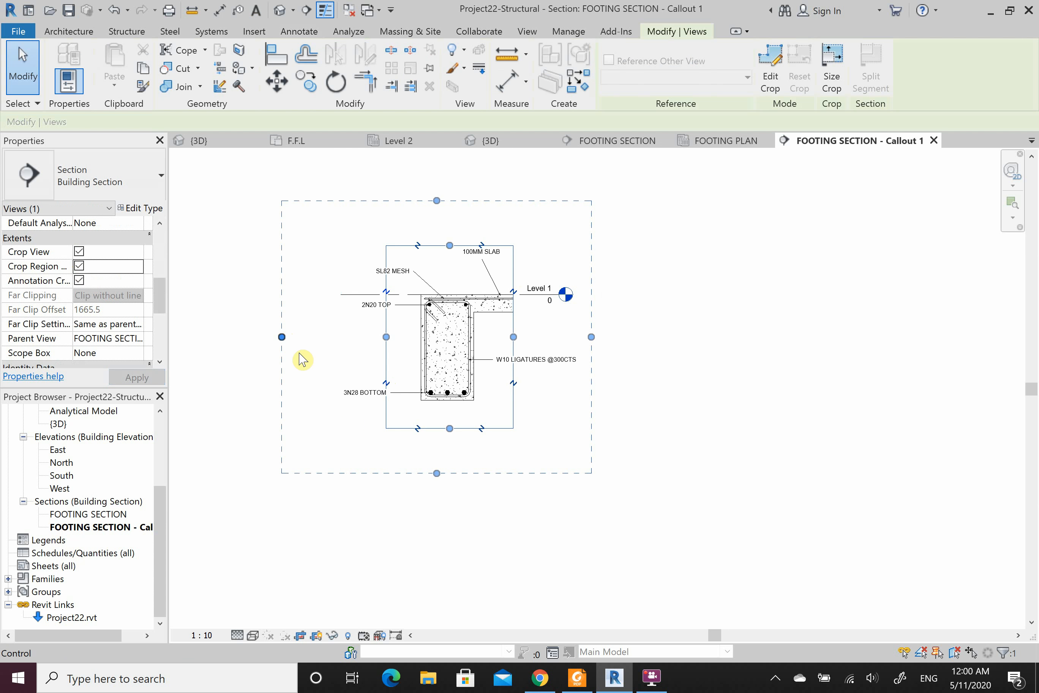
click(79, 266)
click(342, 311)
scroll(331, 307, up, 2)
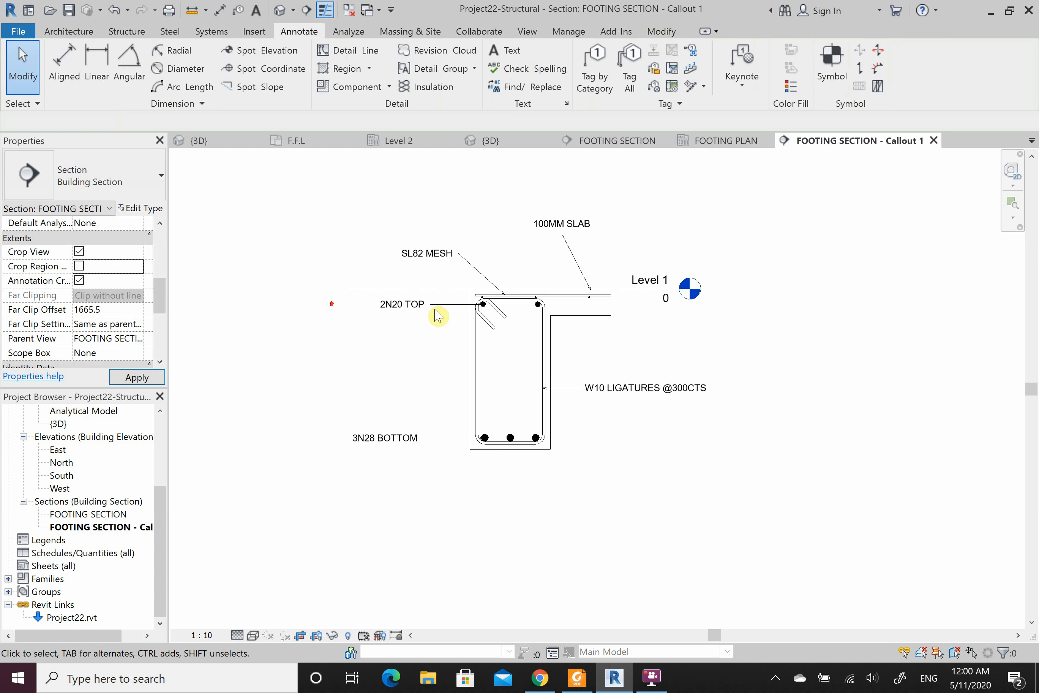
scroll(663, 326, up, 2)
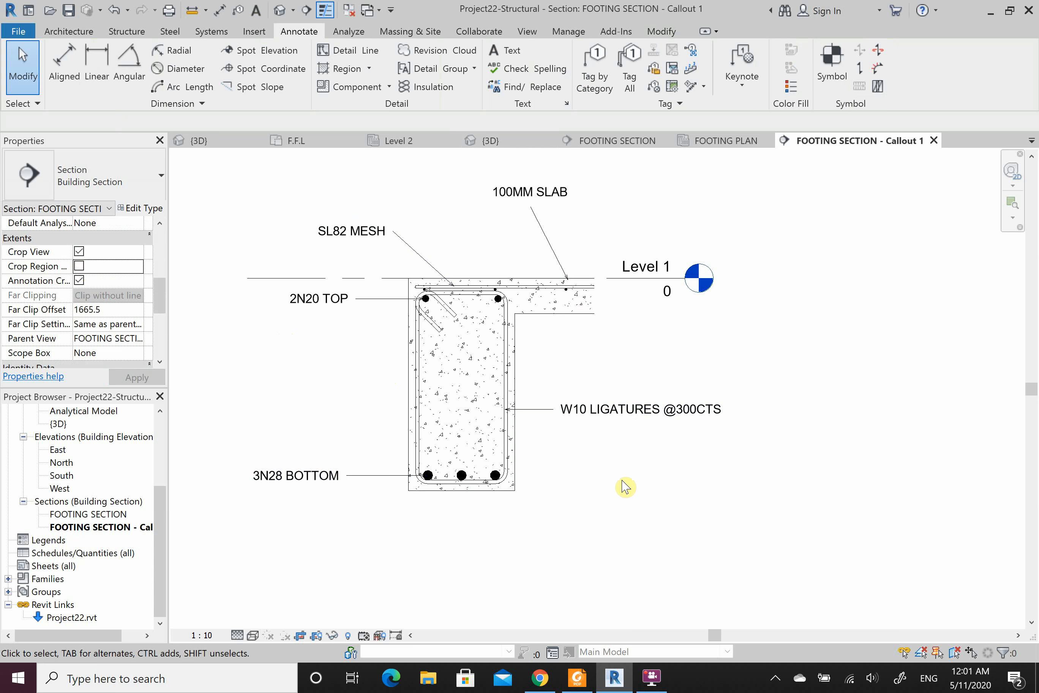
key(t)
key(x)
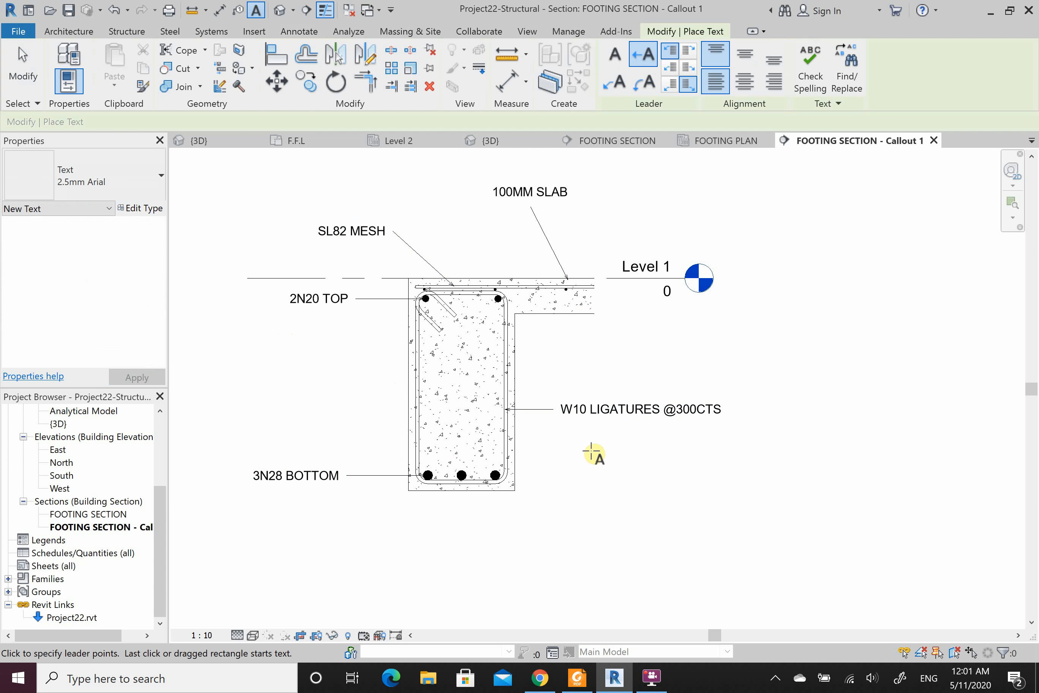
key(Escape)
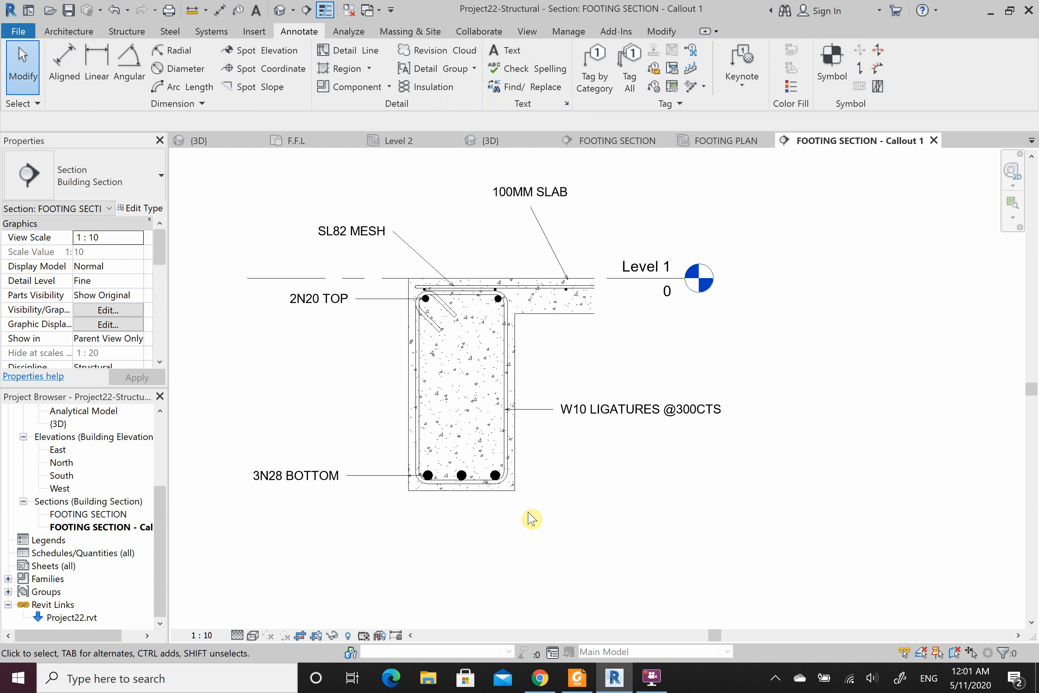
Step: Create a new sheet and place the FOOTING SECTION - Callout 1 view in the sheet's upper-left area
right_click(54, 570)
click(71, 577)
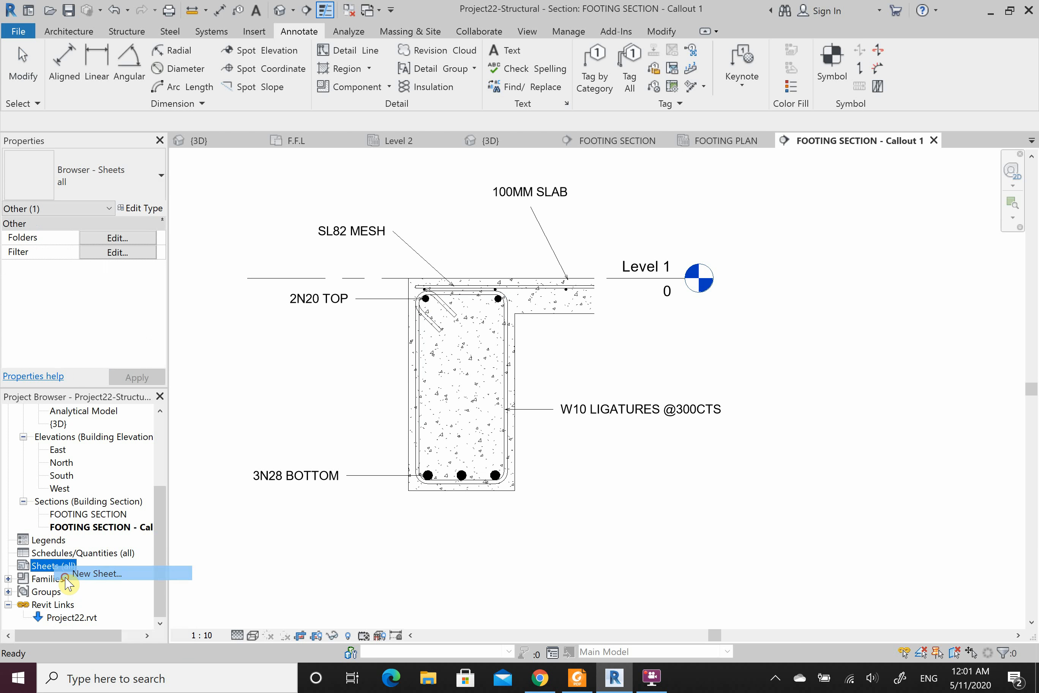
click(555, 502)
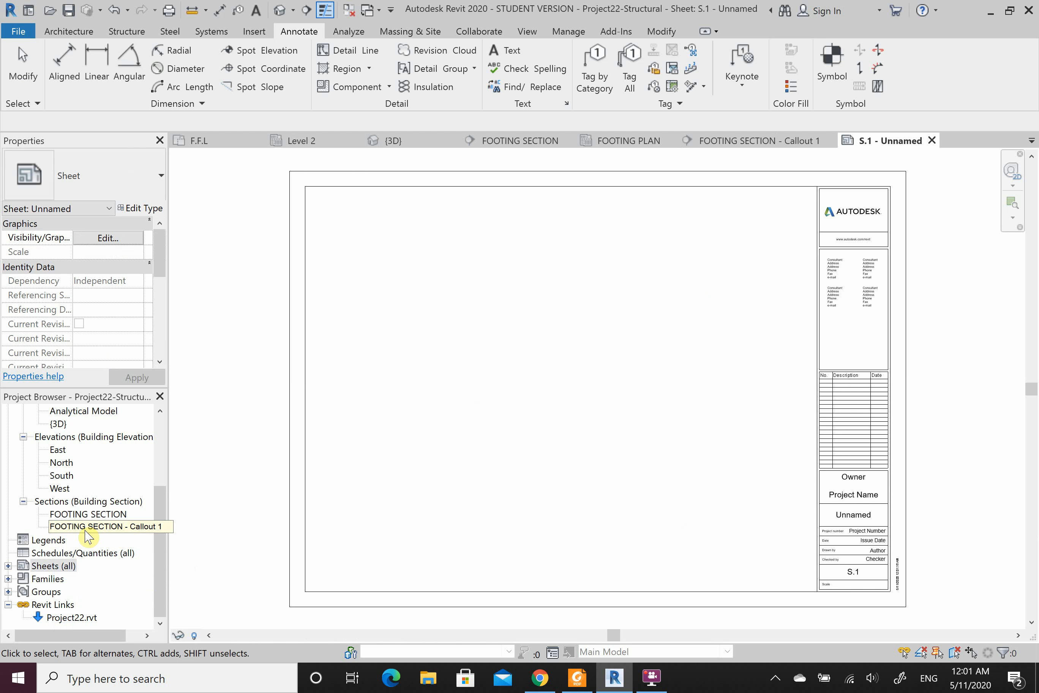
drag(86, 531, 189, 536)
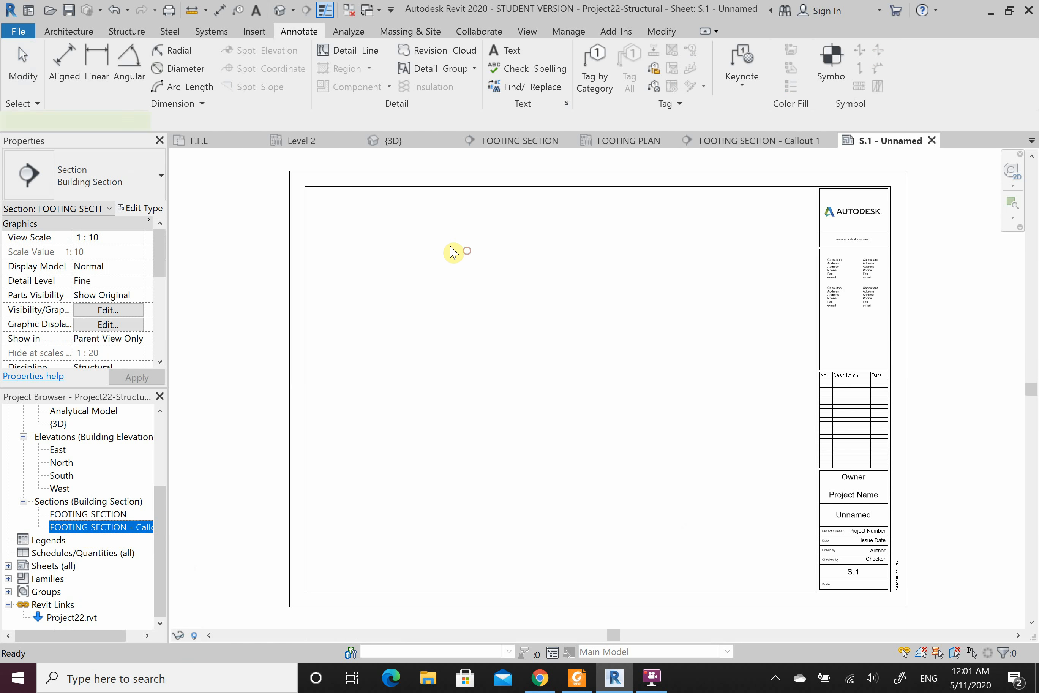
click(412, 243)
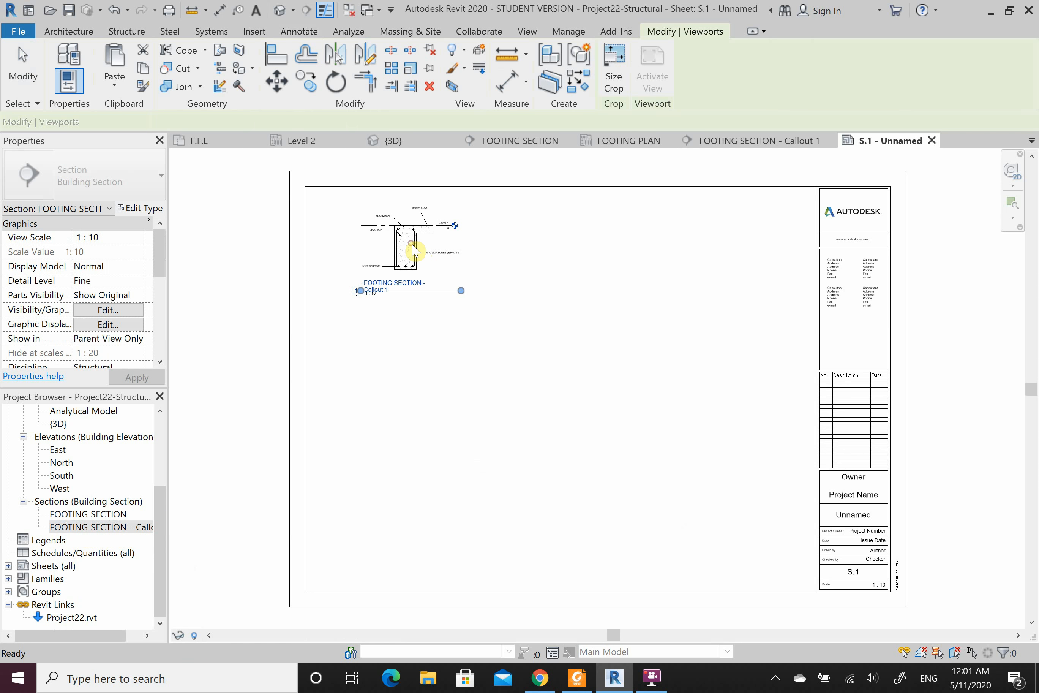
click(526, 277)
Step: Rename the FOOTING SECTION - Callout 1 view as FOOTING DETAIL
scroll(425, 288, up, 3)
click(514, 319)
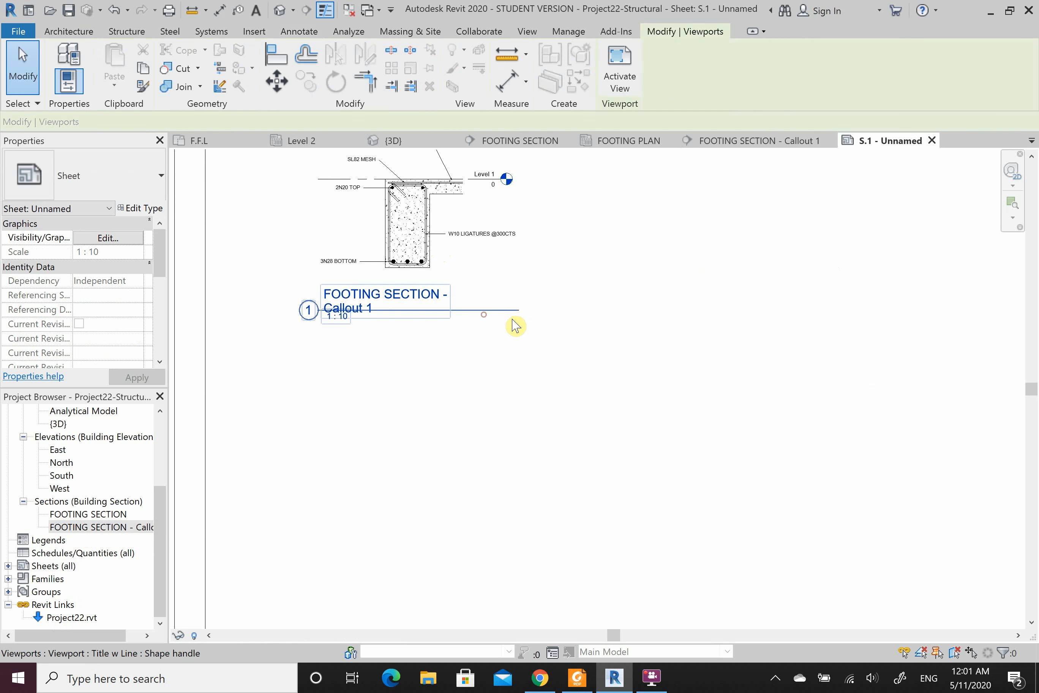
click(535, 343)
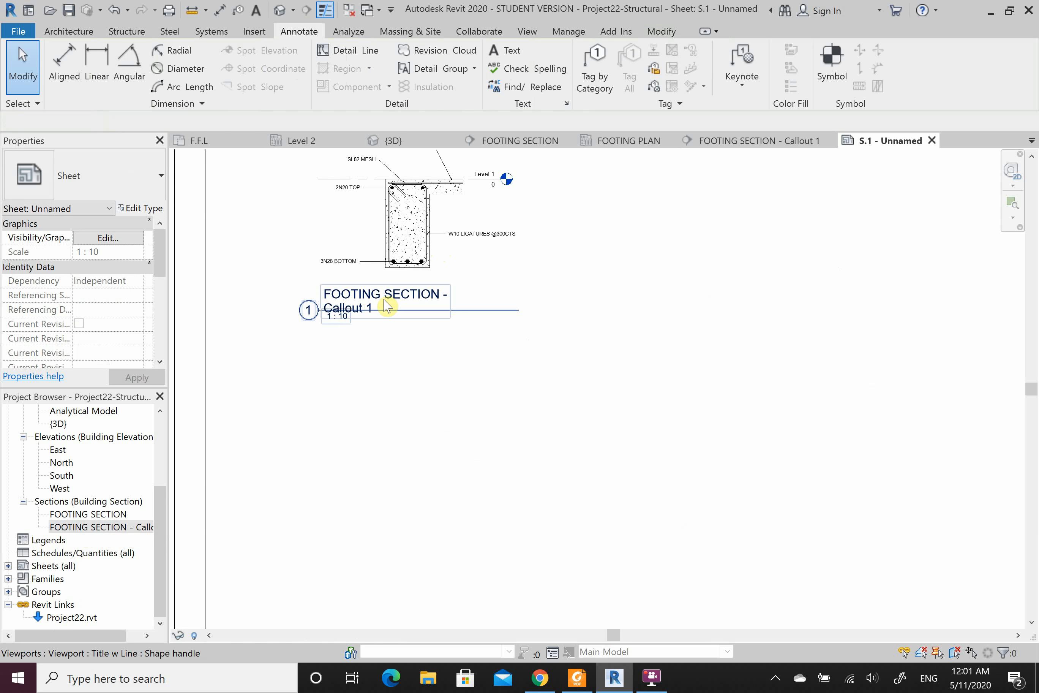
right_click(86, 526)
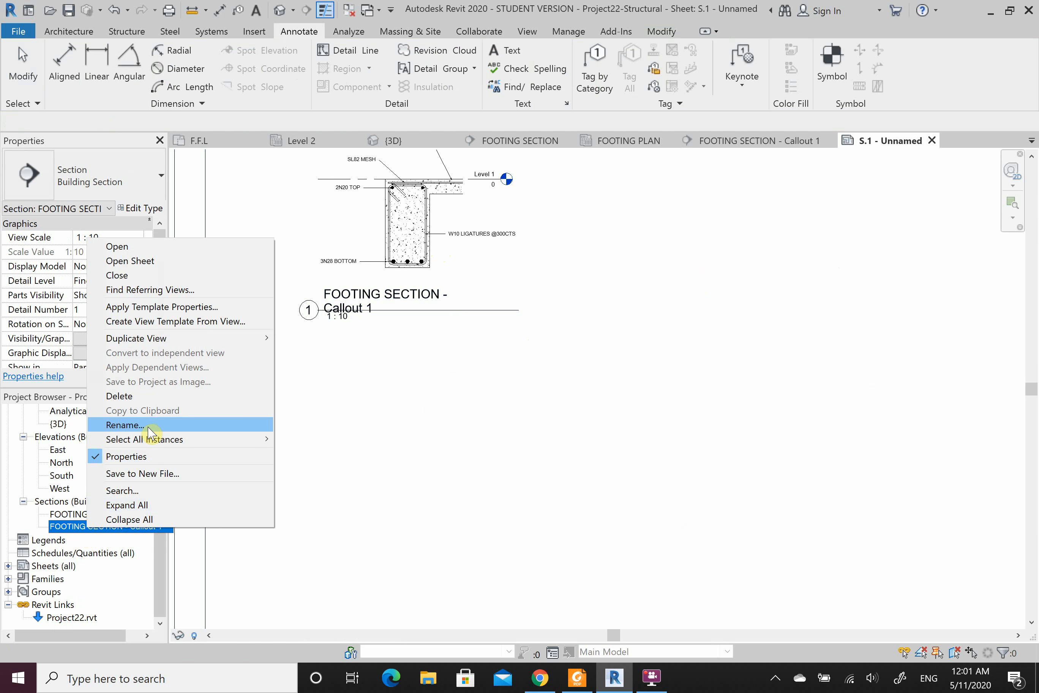
click(148, 427)
text(FOOTING DETAIL)
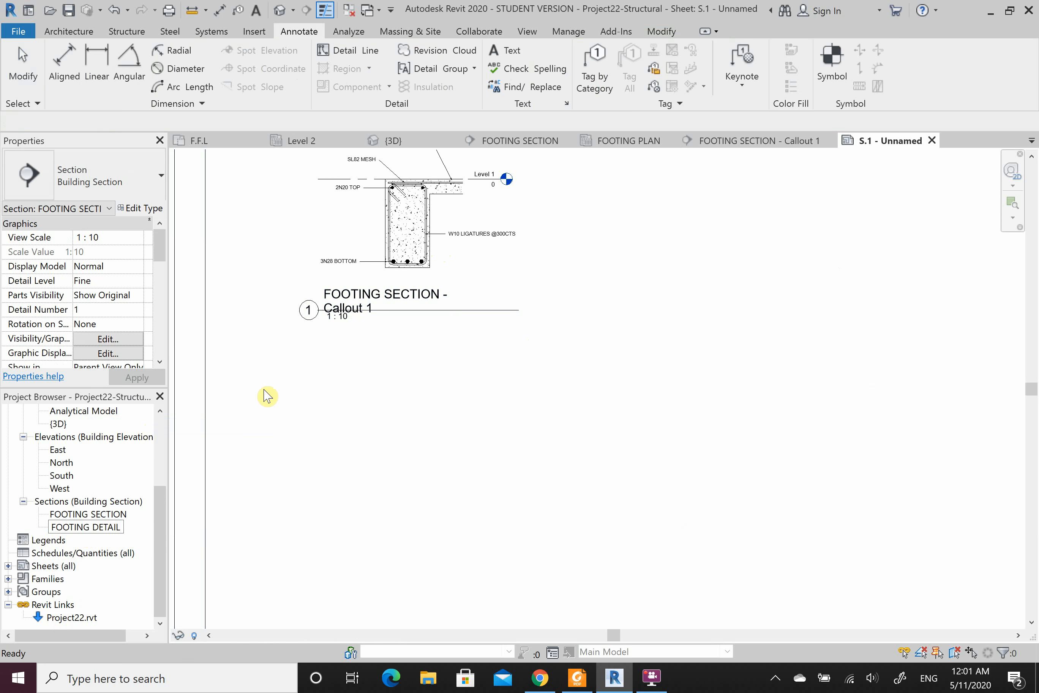
click(364, 374)
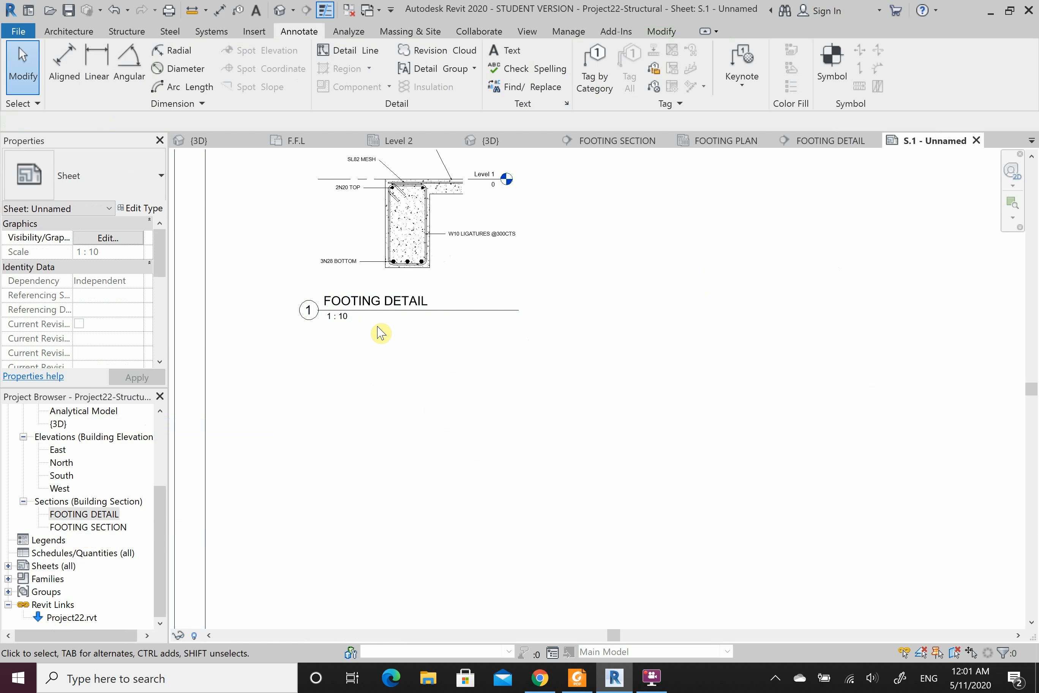
Step: Shorten the FOOTING DETAIL viewport's title line on the sheet so it ends near the end of the title text
scroll(396, 297, up, 3)
scroll(423, 447, down, 4)
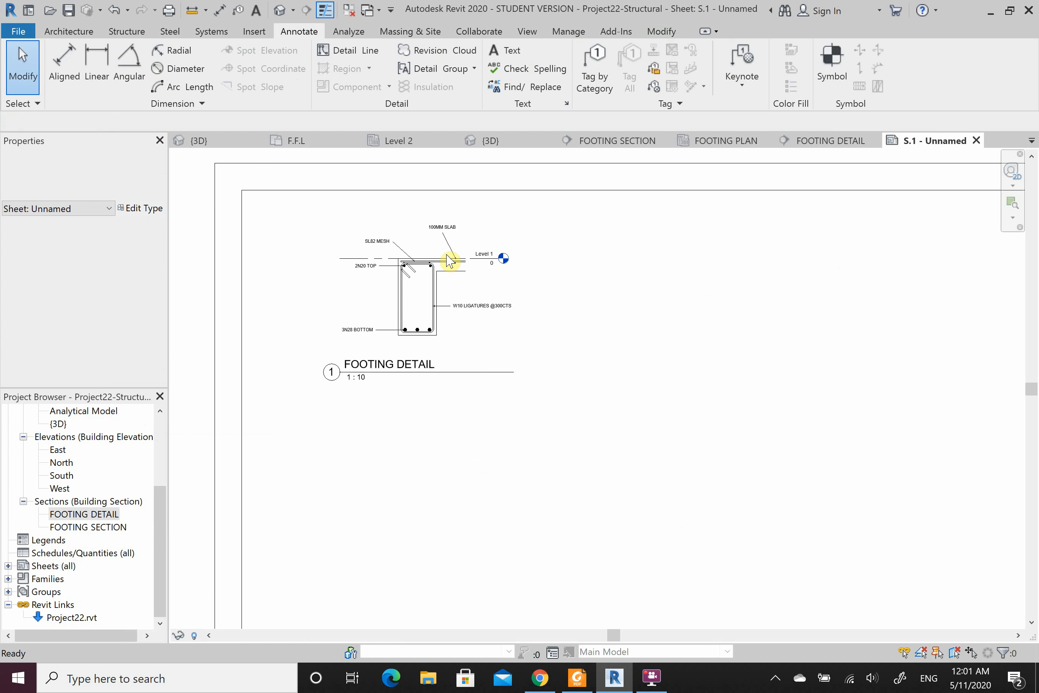
scroll(278, 337, up, 2)
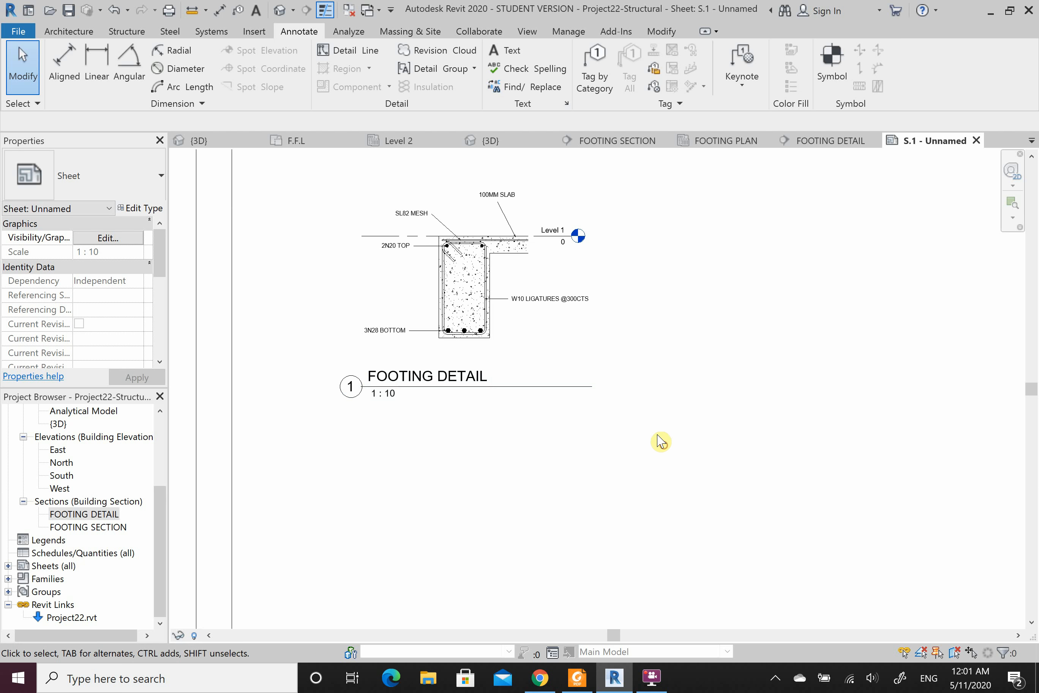
click(594, 379)
drag(593, 388, 475, 454)
click(475, 454)
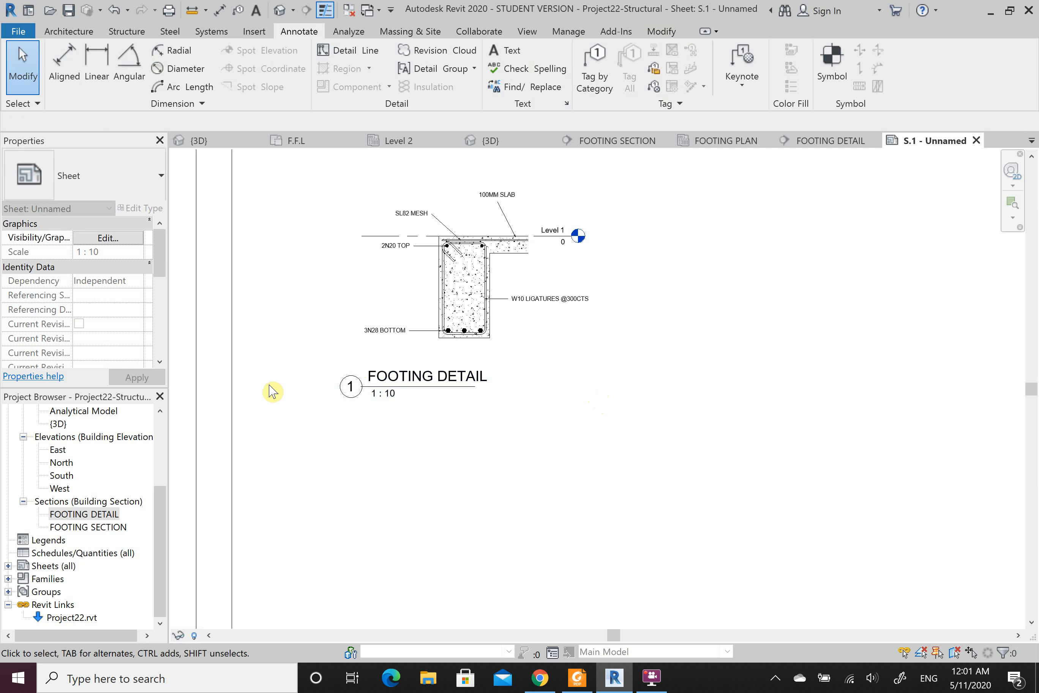
Step: Place the FOOTING SECTION view on the sheet below the footing detail
drag(79, 528, 215, 492)
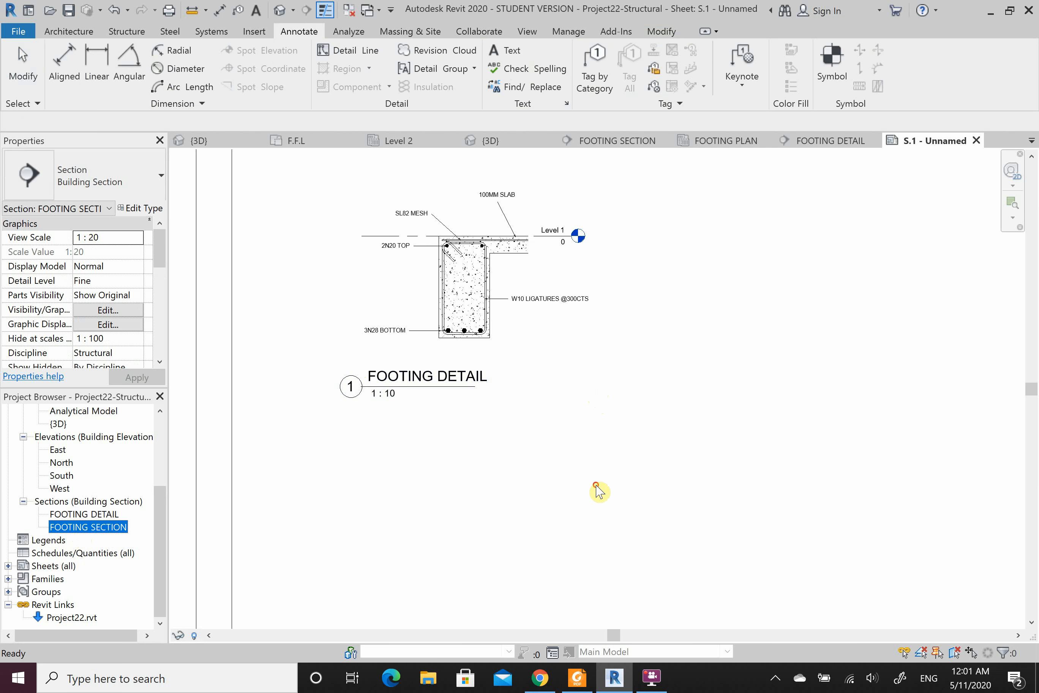
drag(599, 492, 471, 399)
scroll(504, 394, down, 5)
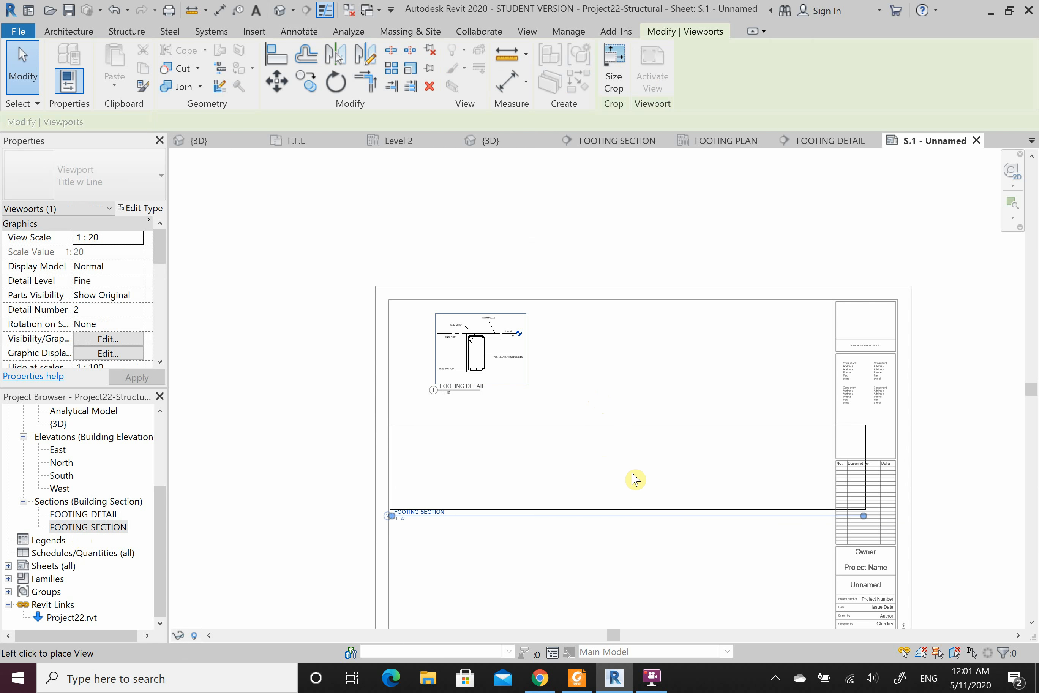
click(590, 498)
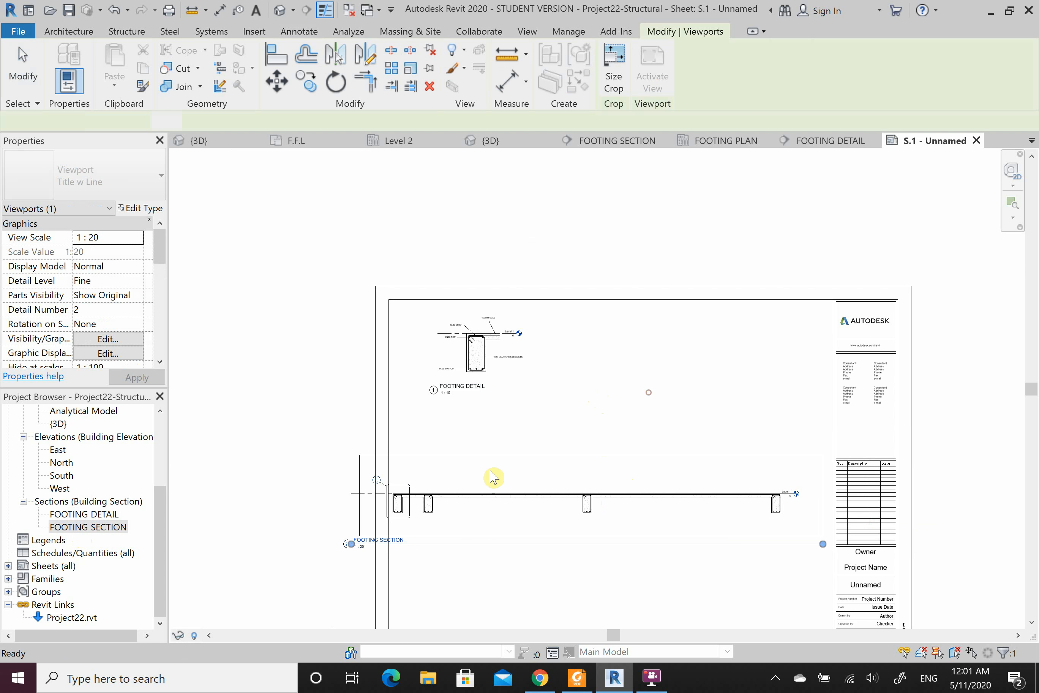
click(344, 492)
Step: Compare the detail and sheet numbers in the footing section's callout bubble with the footing detail's title and the sheet list
scroll(409, 473, up, 5)
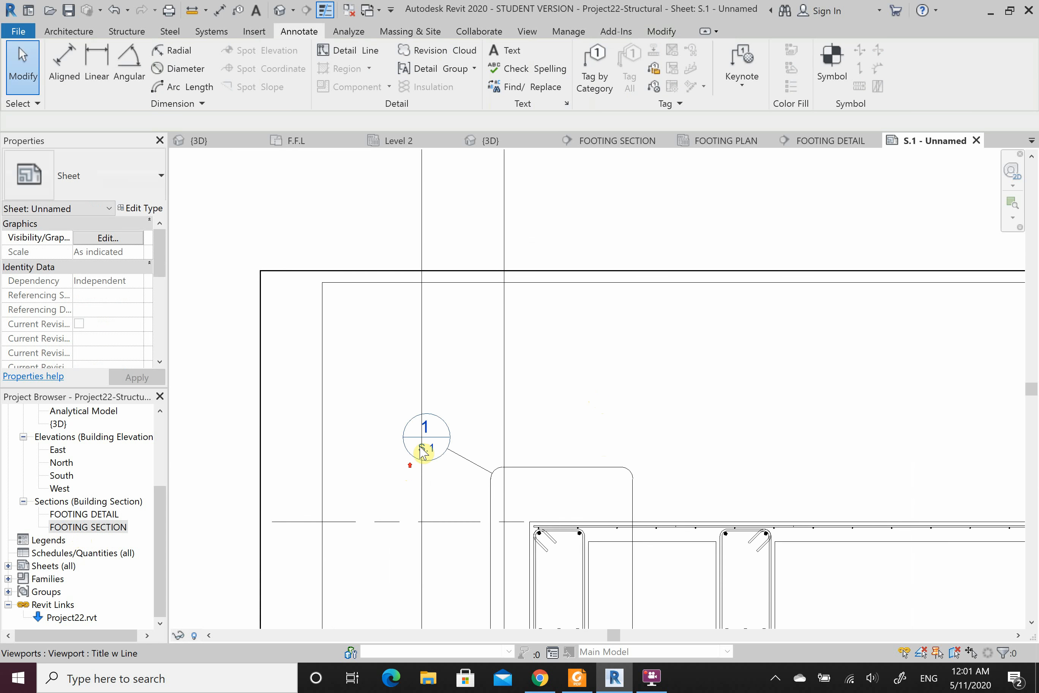
scroll(423, 452, up, 2)
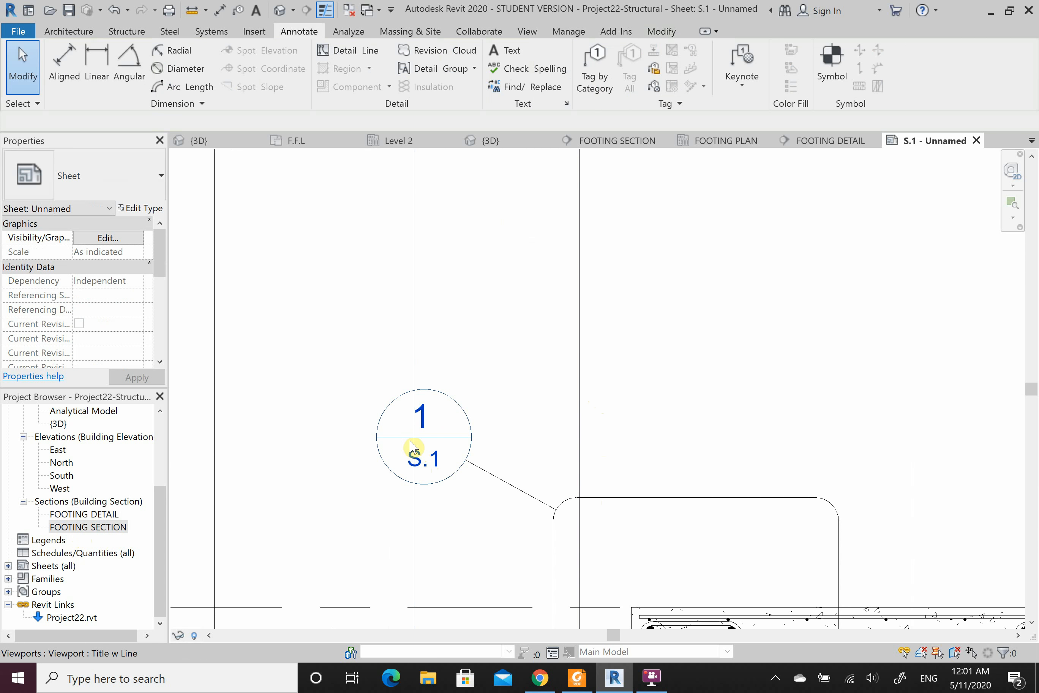
scroll(344, 557, down, 4)
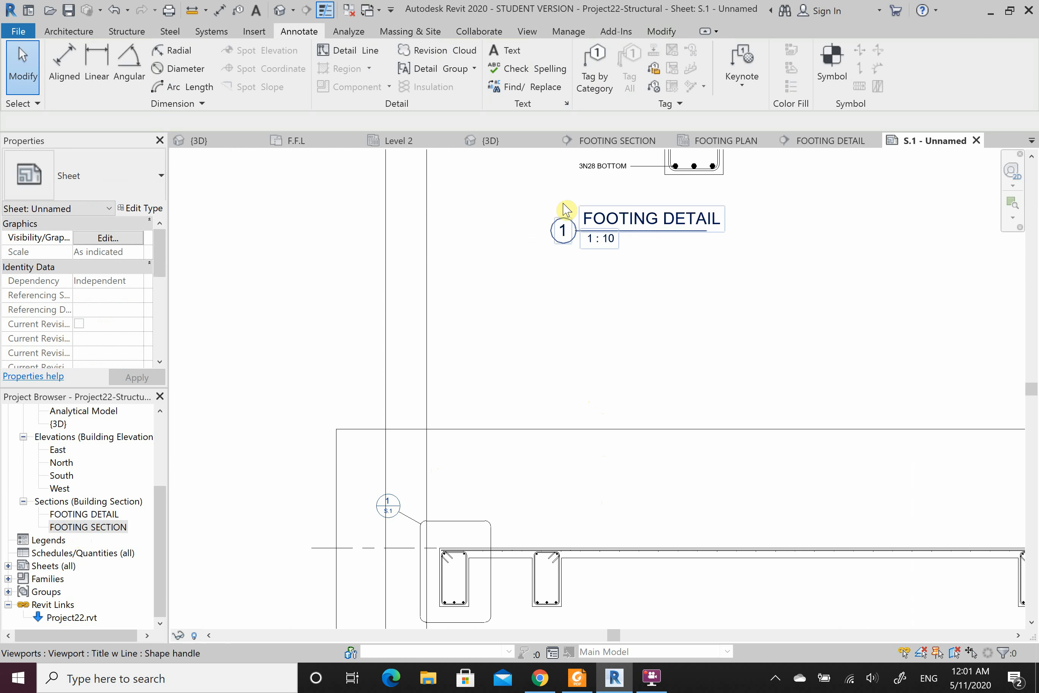
scroll(386, 541, up, 5)
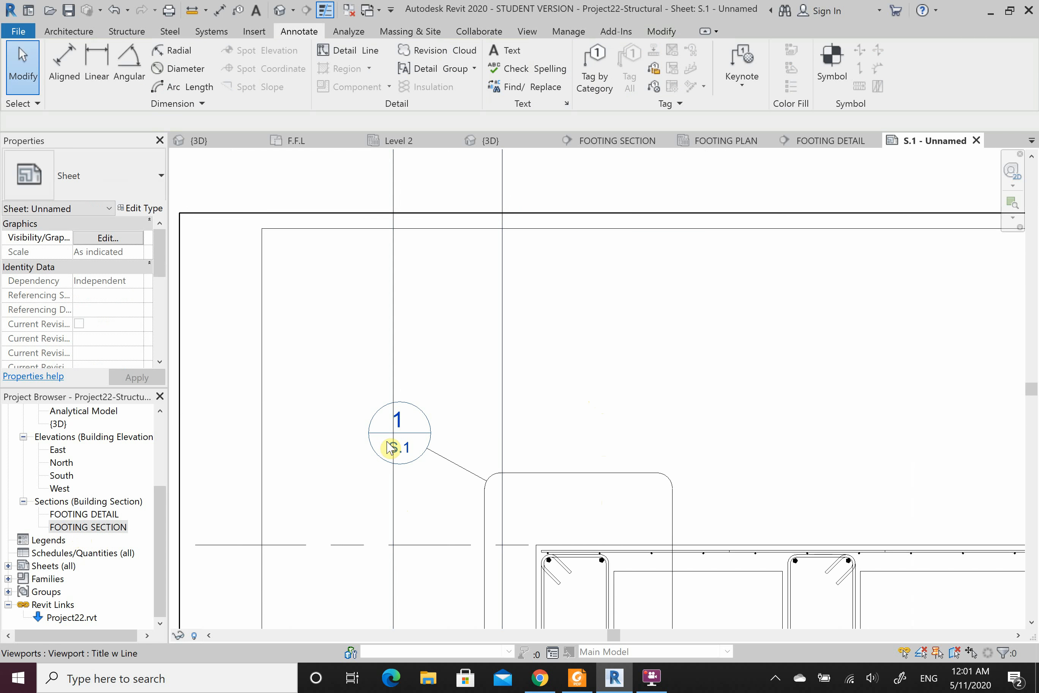
click(8, 566)
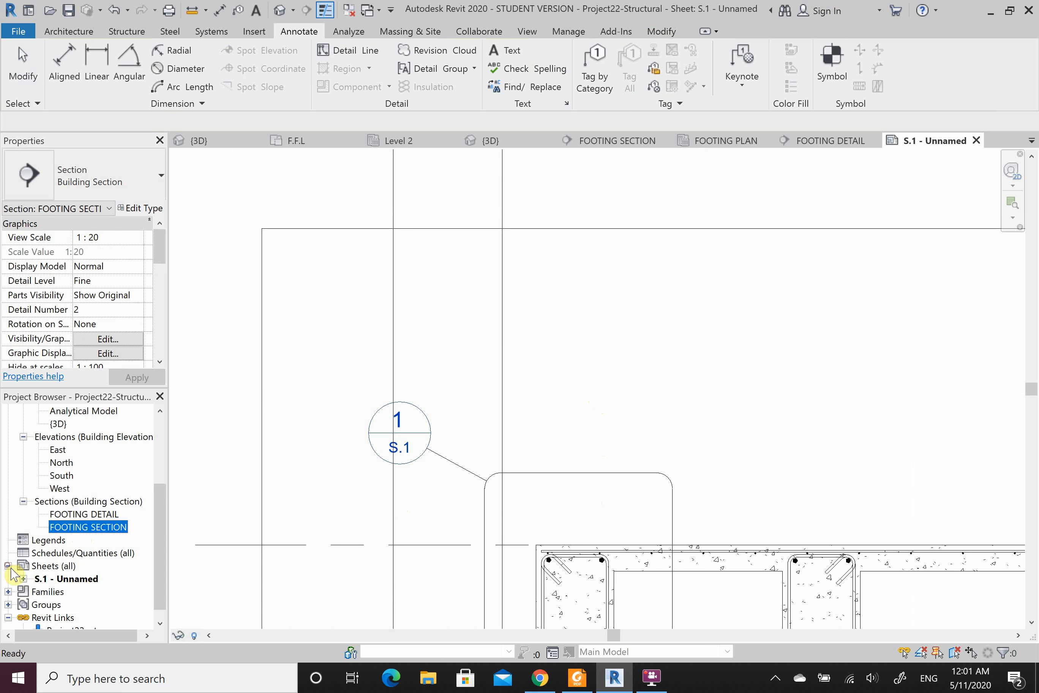
scroll(304, 452, down, 5)
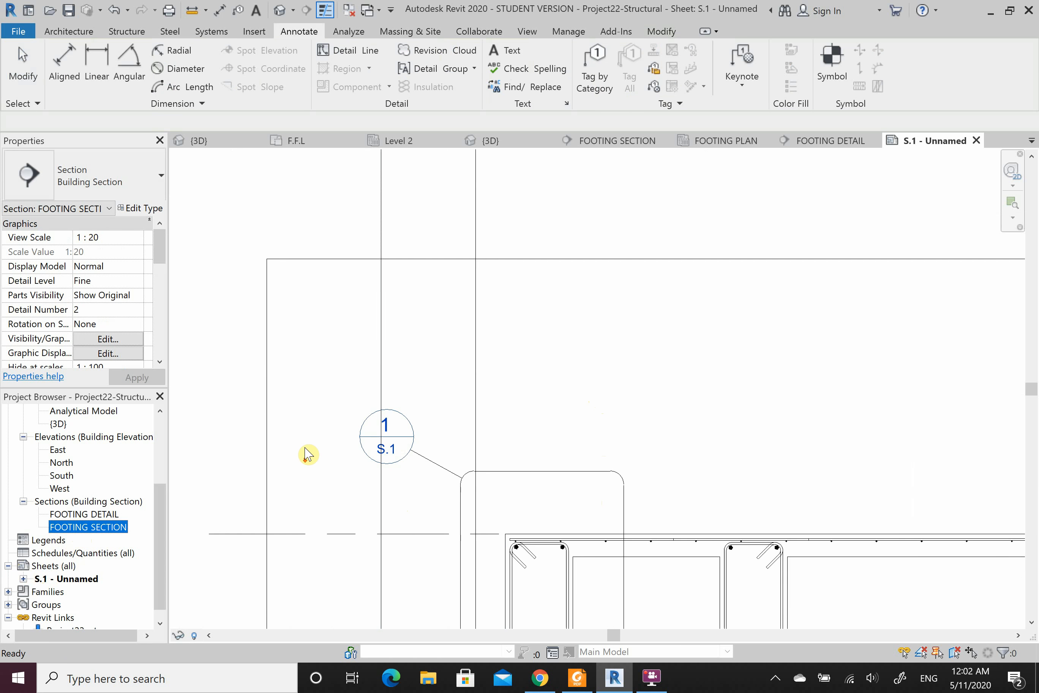
scroll(426, 422, down, 2)
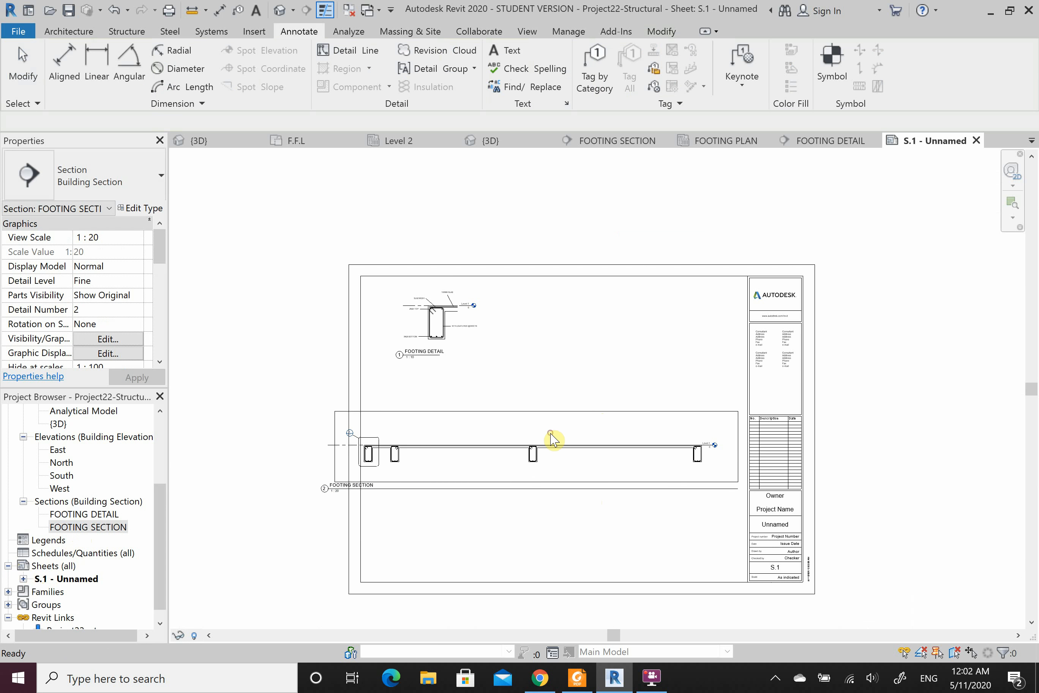
Step: Delete the FOOTING SECTION viewport from the sheet, leaving only the footing detail placed
click(550, 438)
key(Delete)
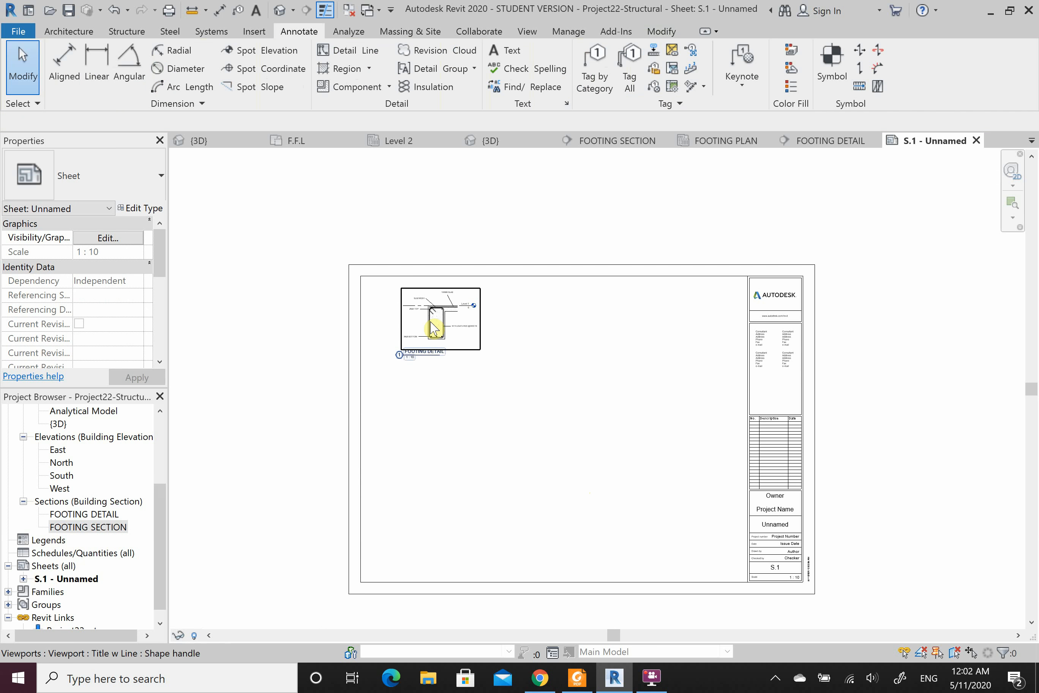
scroll(441, 303, up, 4)
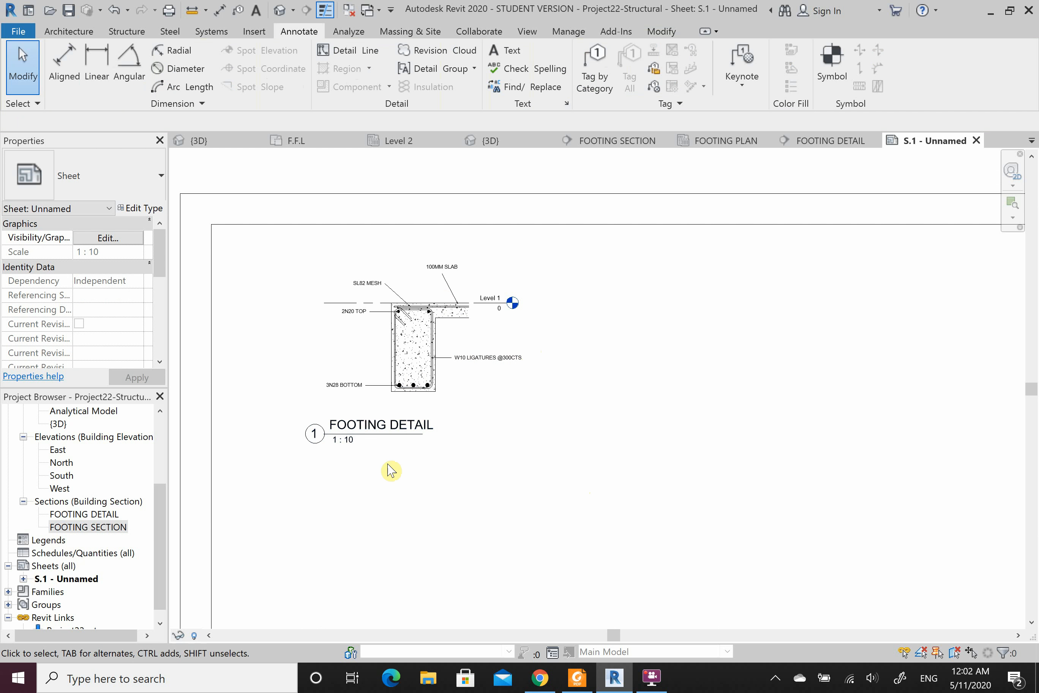
scroll(290, 359, down, 4)
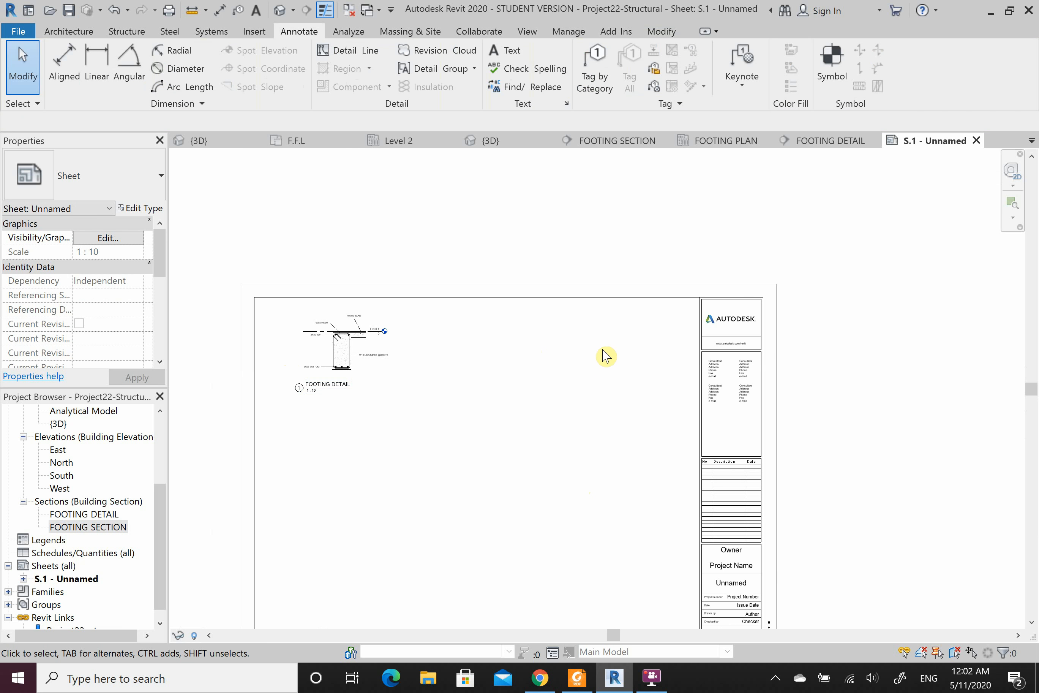
Step: Open the FOOTING PLAN structural plan and enable its crop view, crop region visibility and annotation crop
scroll(496, 443, up, 1)
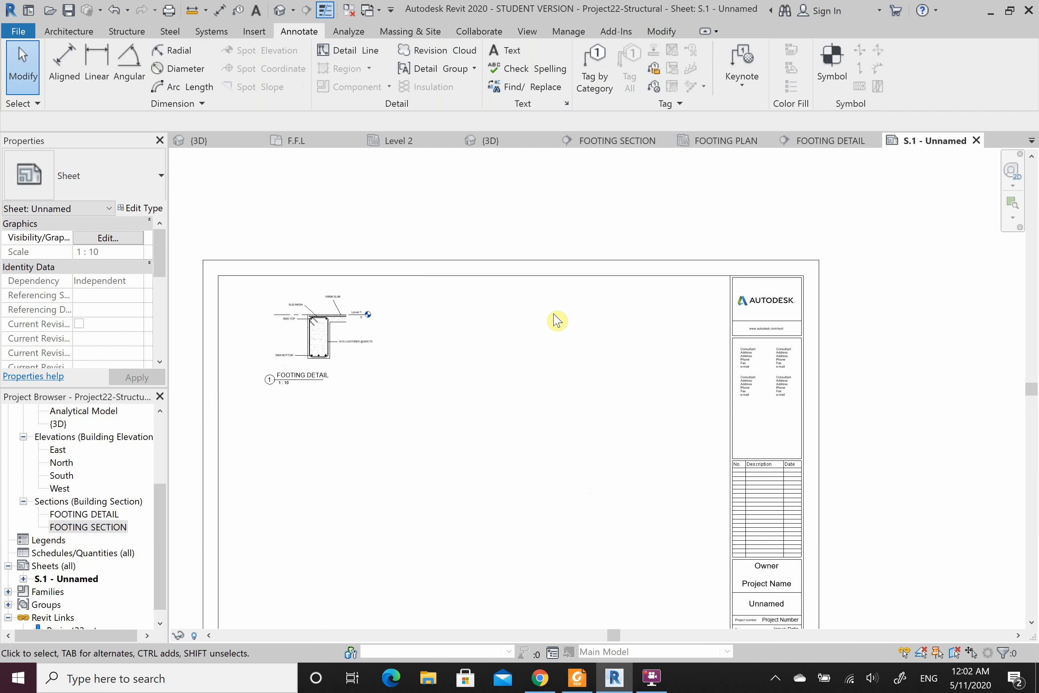
scroll(553, 302, down, 1)
scroll(101, 516, up, 3)
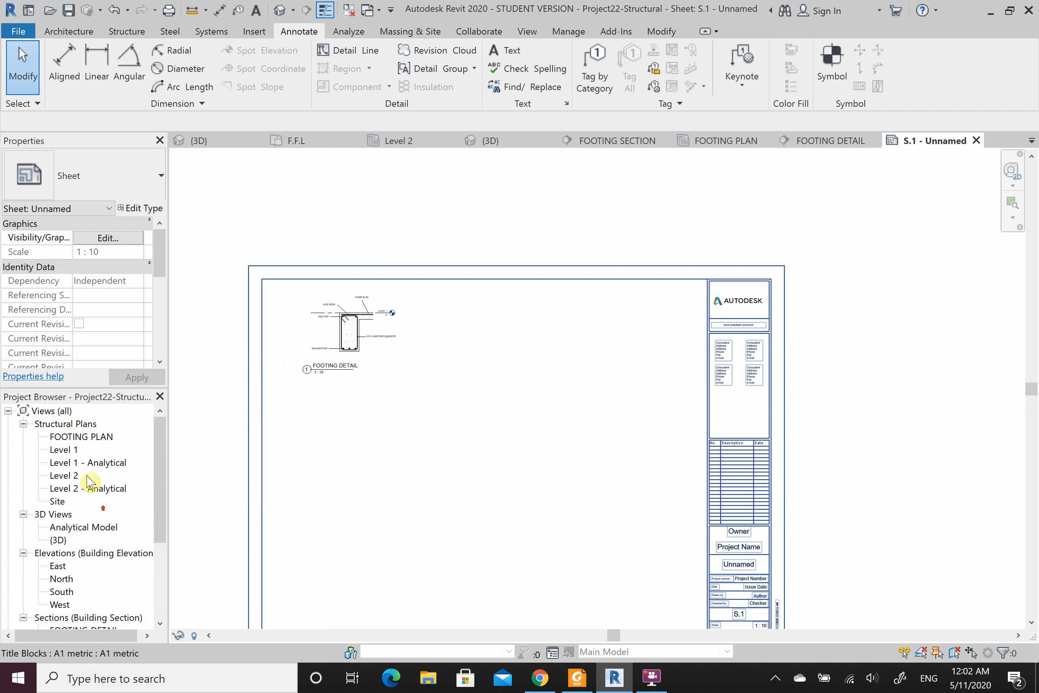
double_click(81, 440)
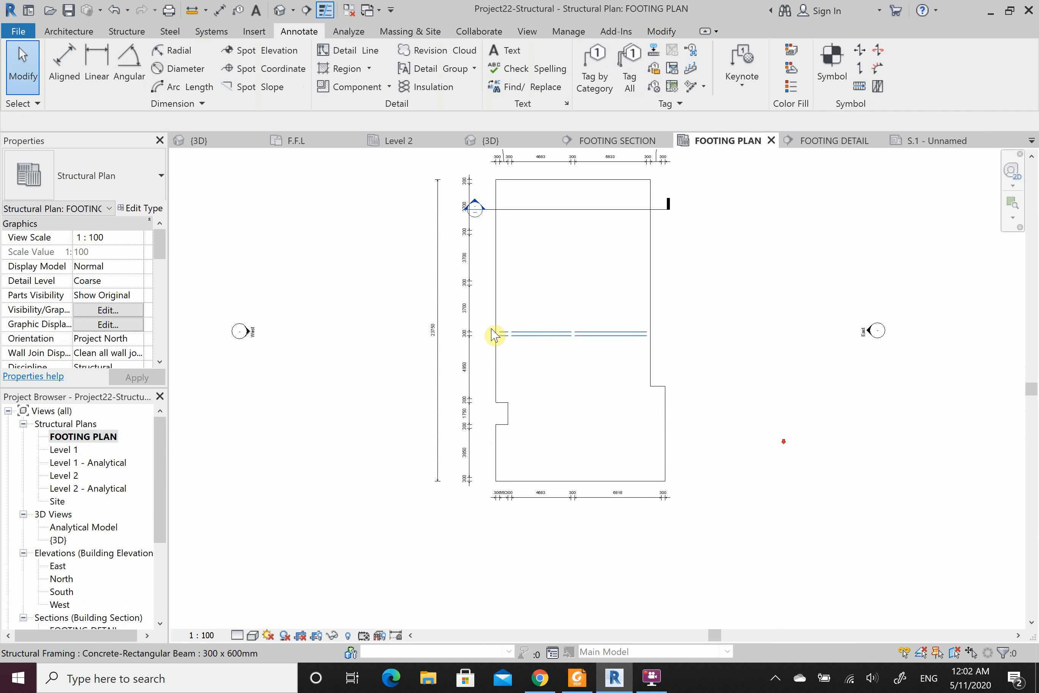
scroll(103, 339, down, 6)
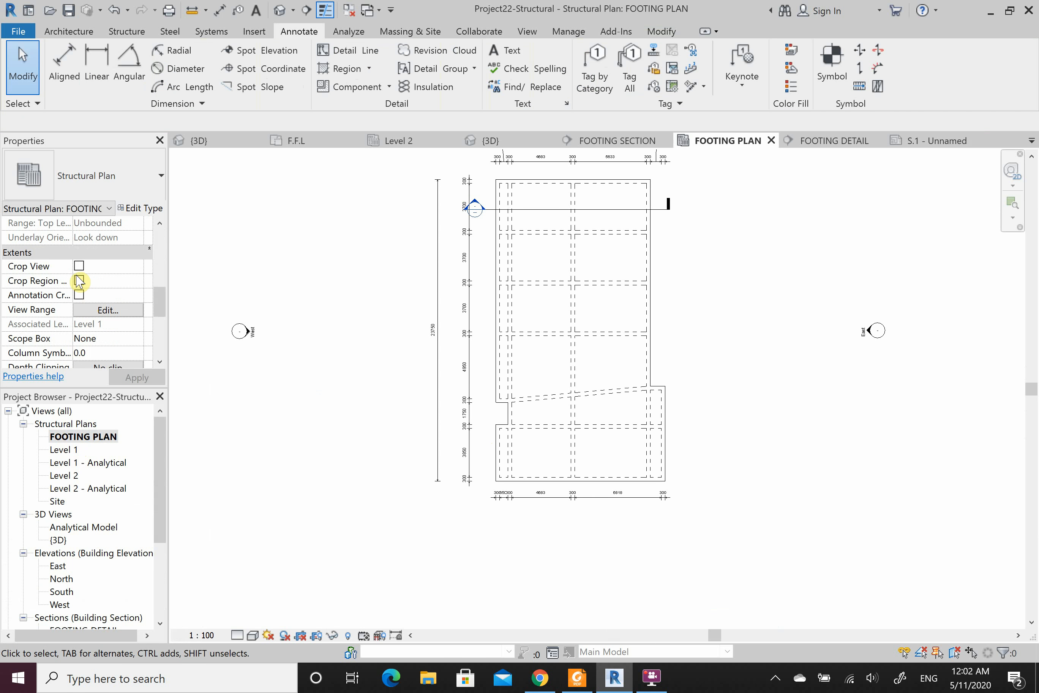
click(79, 280)
click(79, 266)
click(79, 294)
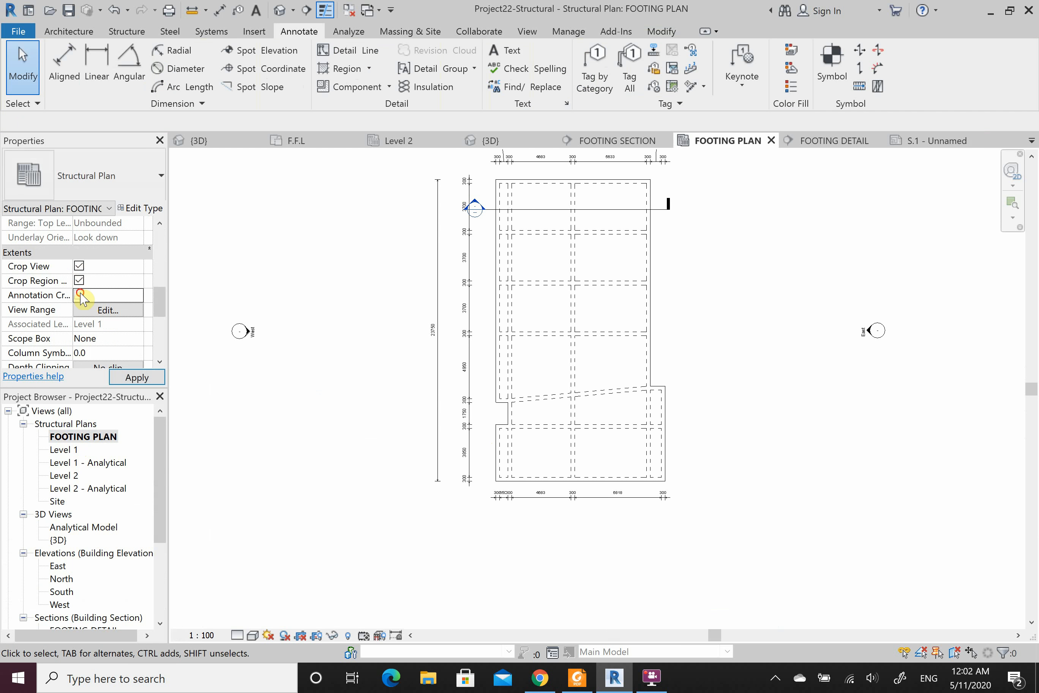
click(137, 377)
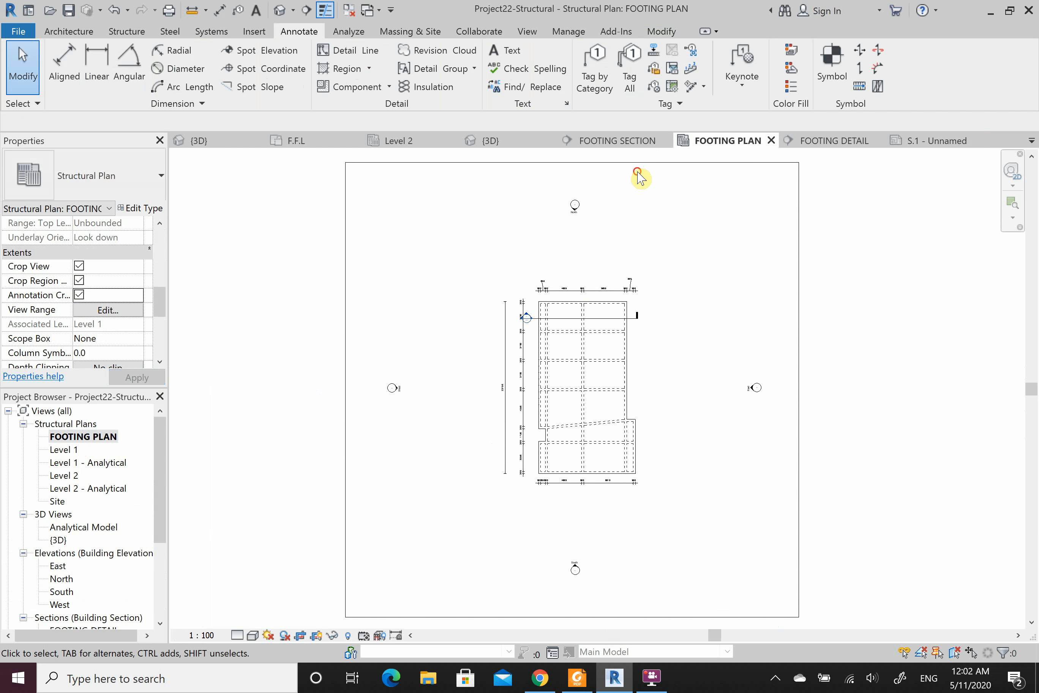
Step: Tighten the footing plan's crop region on all four sides around the building and its dimensions, and hide the crop boundary
click(632, 162)
drag(572, 163, 569, 279)
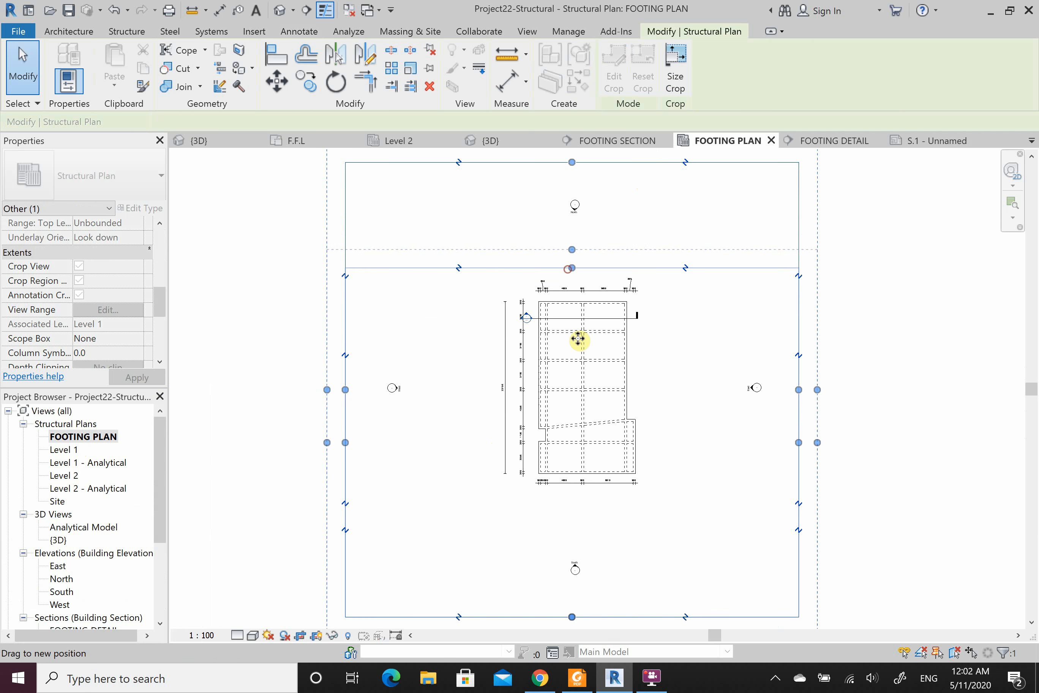
drag(578, 514, 576, 478)
drag(346, 380, 496, 388)
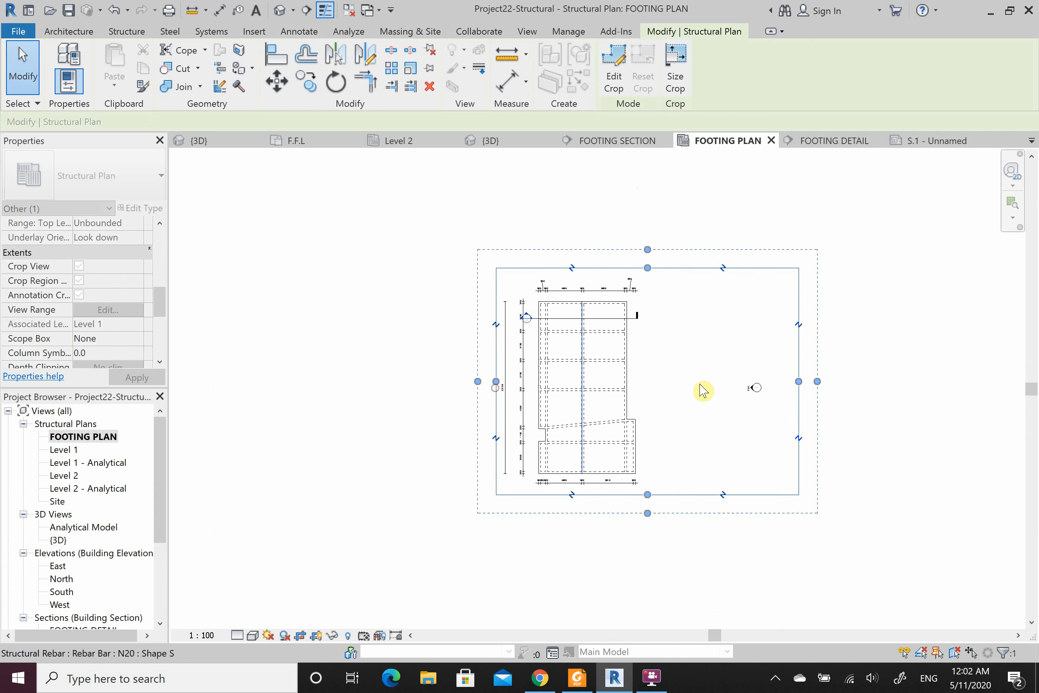
drag(799, 383, 653, 390)
click(79, 281)
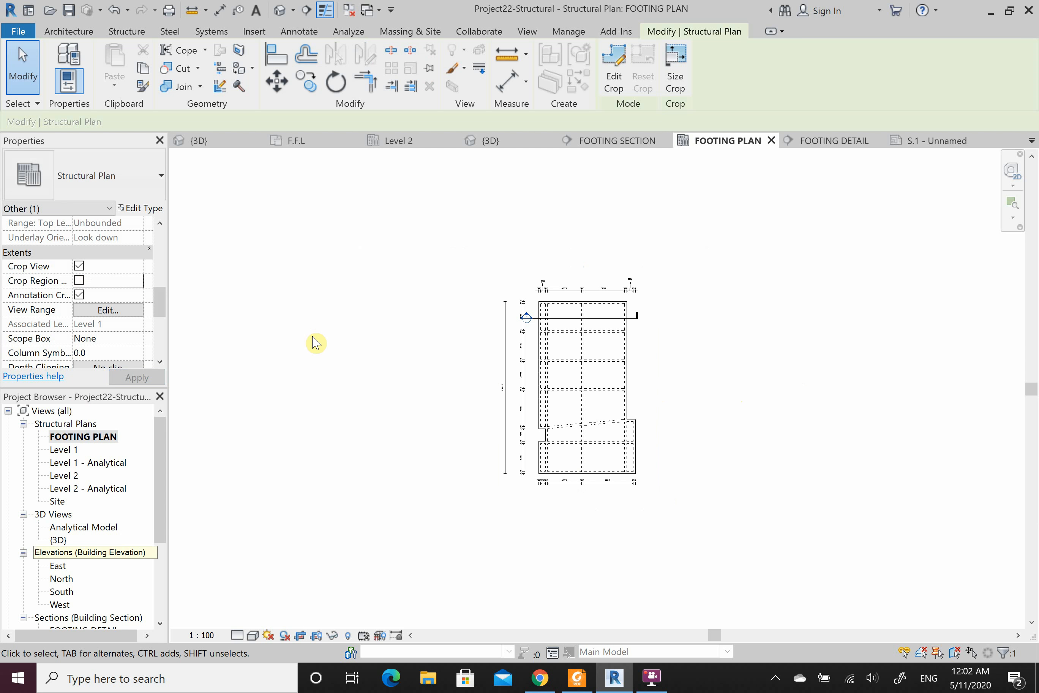
Step: Place the FOOTING PLAN view on sheet S.1 beside the footing detail
click(929, 141)
click(105, 436)
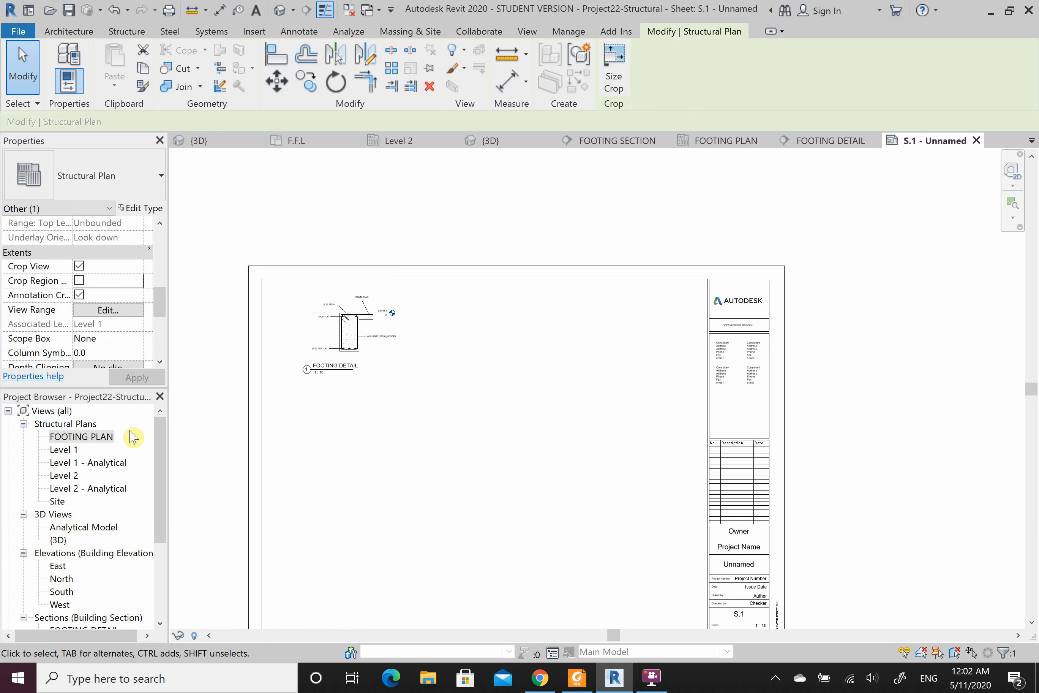
drag(104, 436, 447, 447)
click(528, 430)
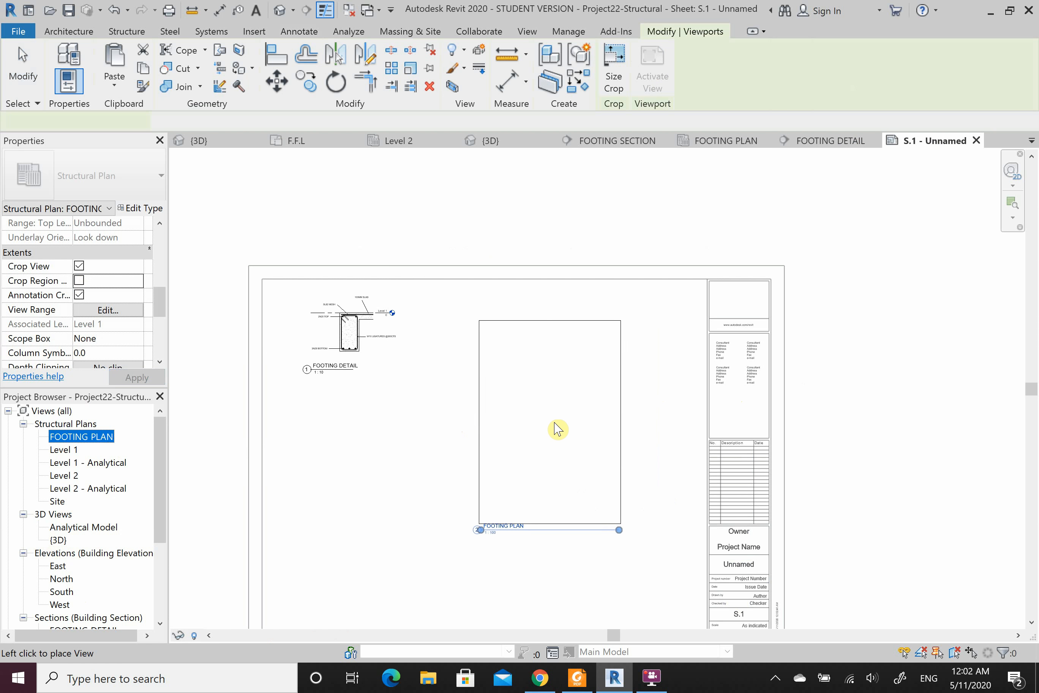
drag(557, 430, 514, 406)
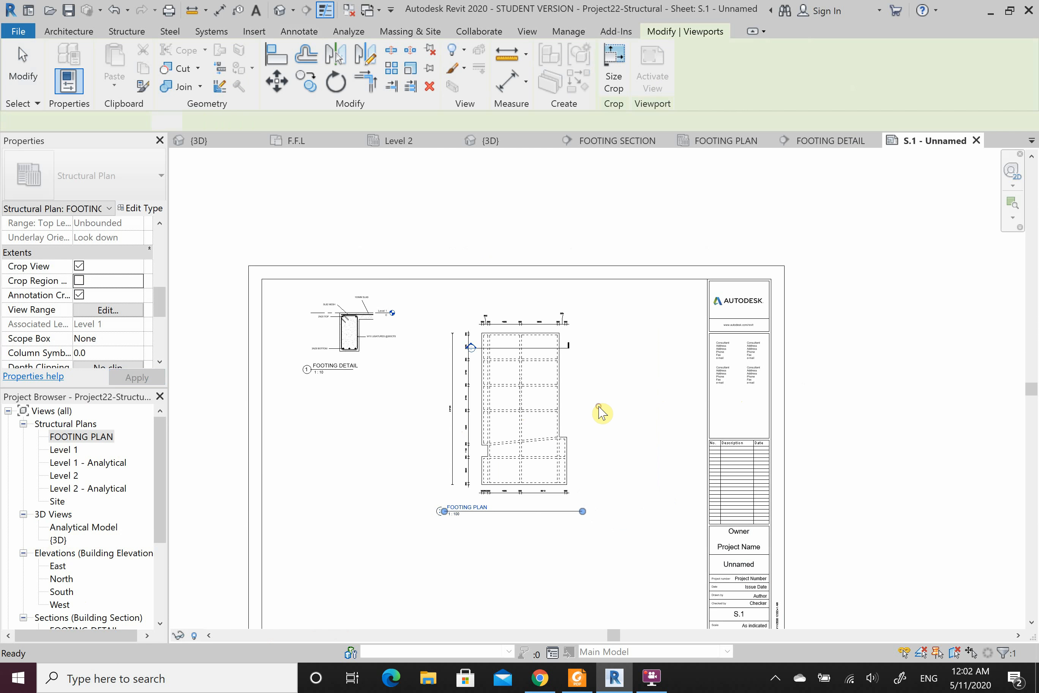
click(500, 576)
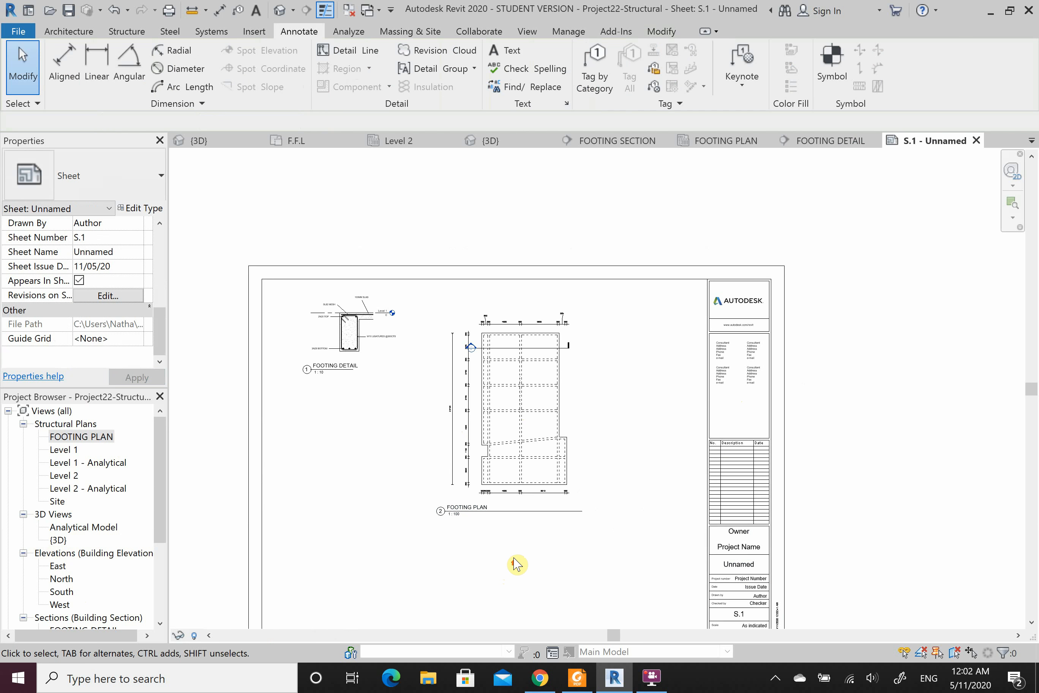
Step: Shorten the FOOTING PLAN viewport's title line so it ends just past the title text
scroll(515, 563, up, 3)
drag(712, 527, 646, 460)
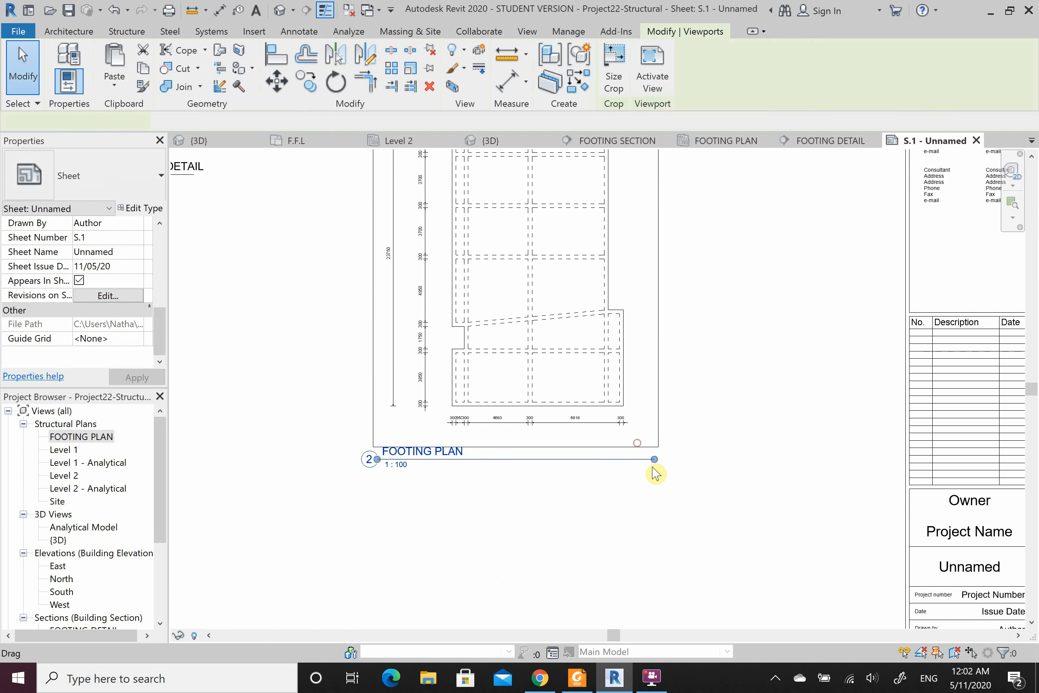
click(714, 519)
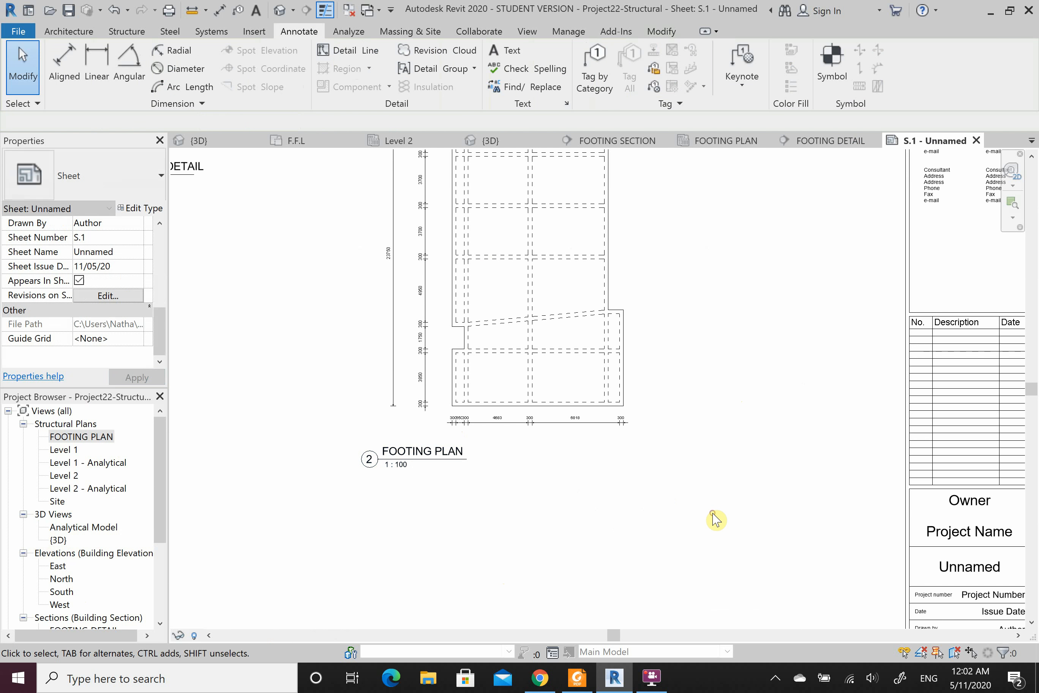
scroll(709, 492, down, 3)
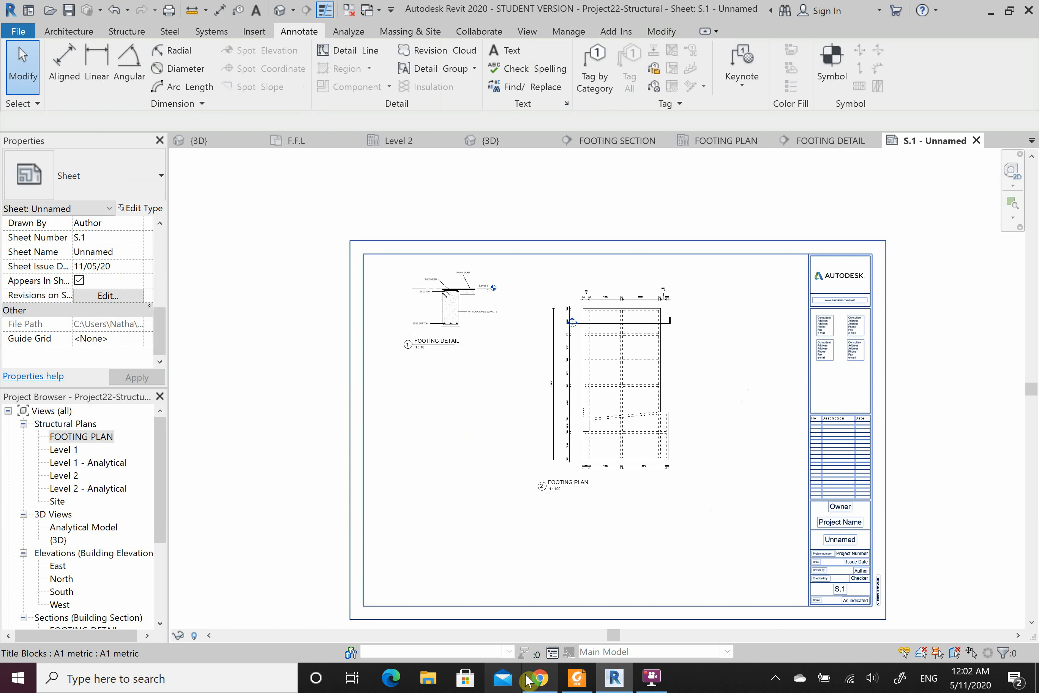
Step: Switch to Chrome to review the footing and roof framing layouts on the two example sheets, and return to Revit
click(539, 677)
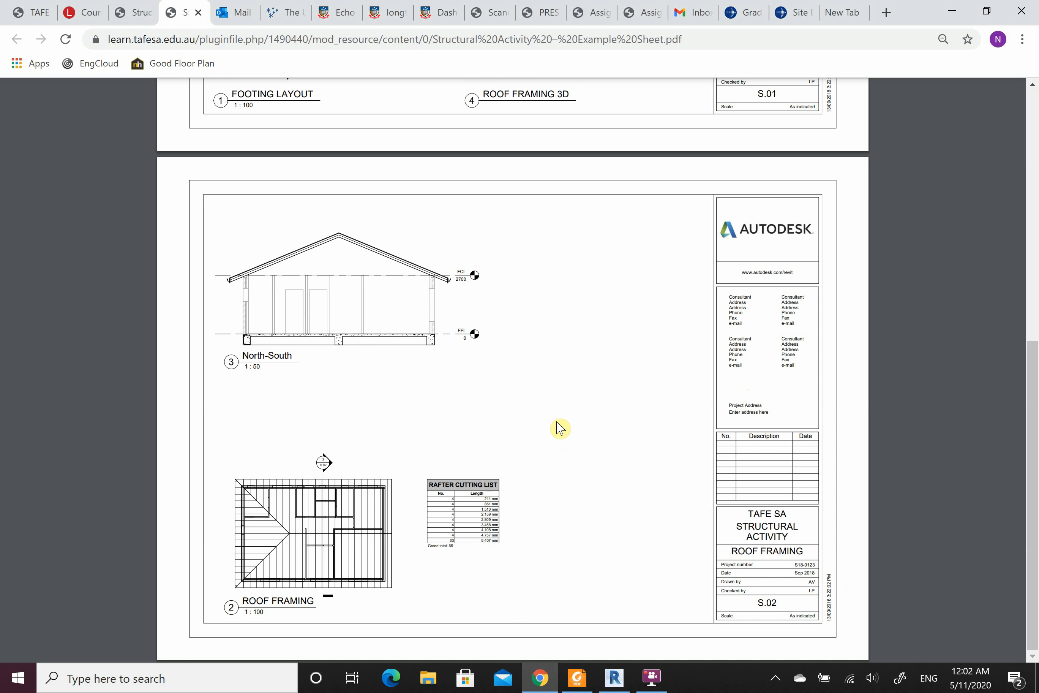
scroll(497, 378, up, 10)
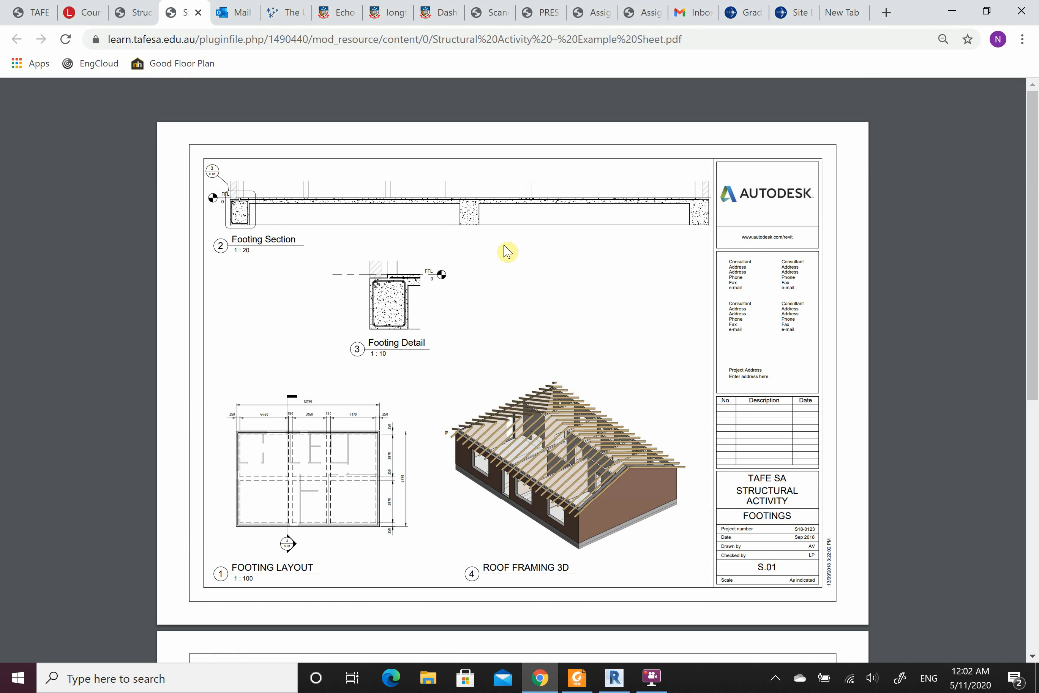
scroll(513, 311, down, 10)
scroll(526, 349, down, 1)
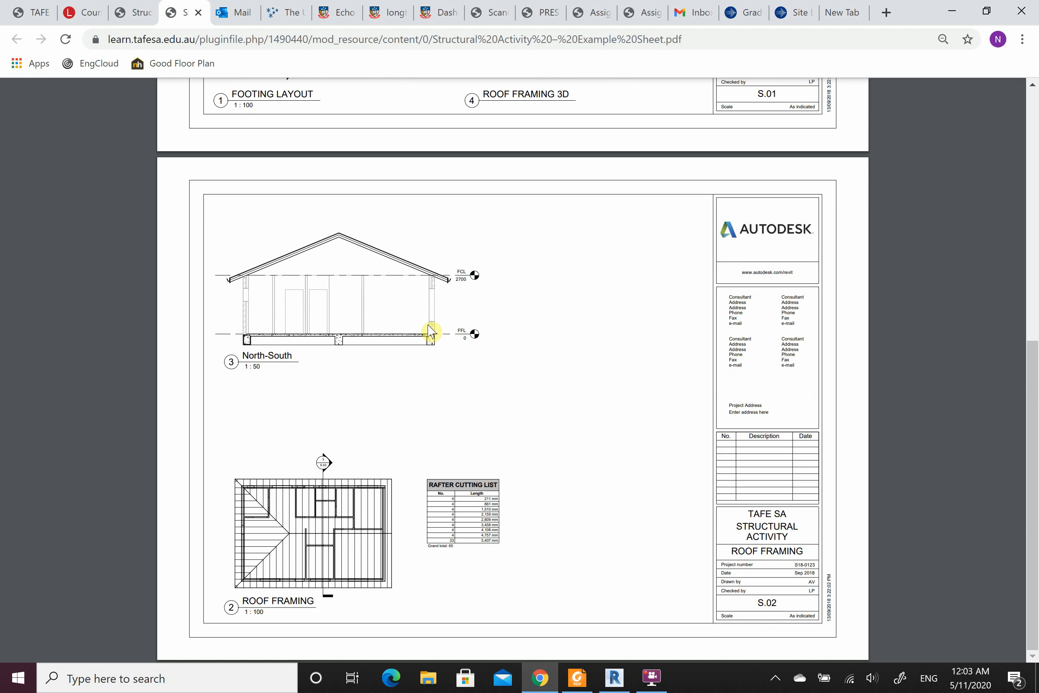
click(614, 678)
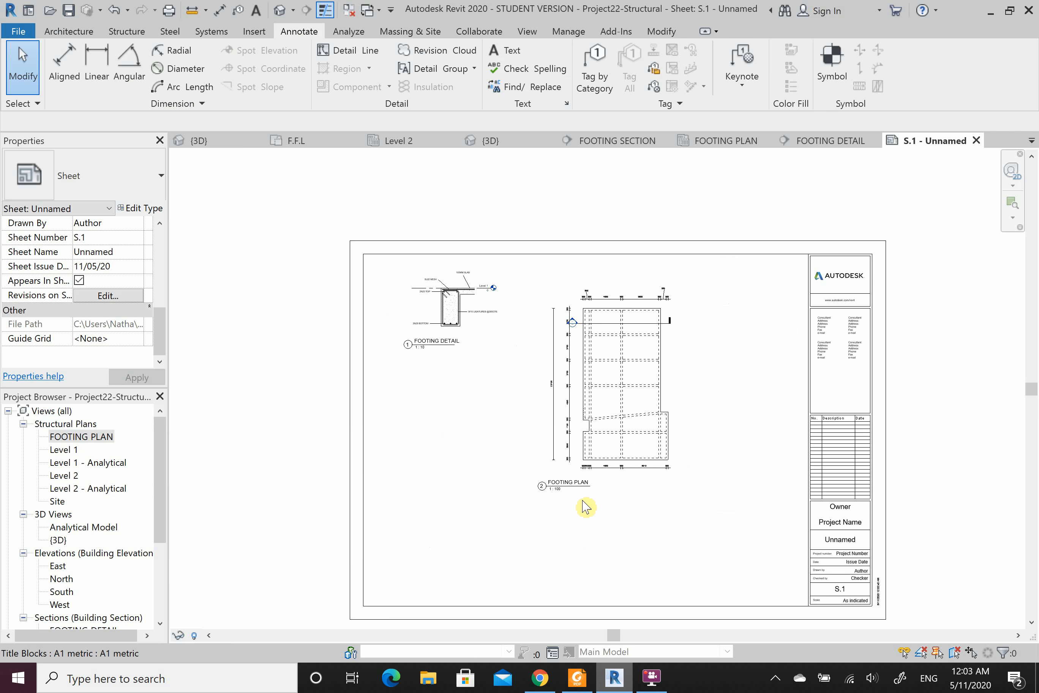
Step: Close the FOOTING DETAIL, FOOTING PLAN and FOOTING SECTION views and show the structural project's 3D view
click(843, 141)
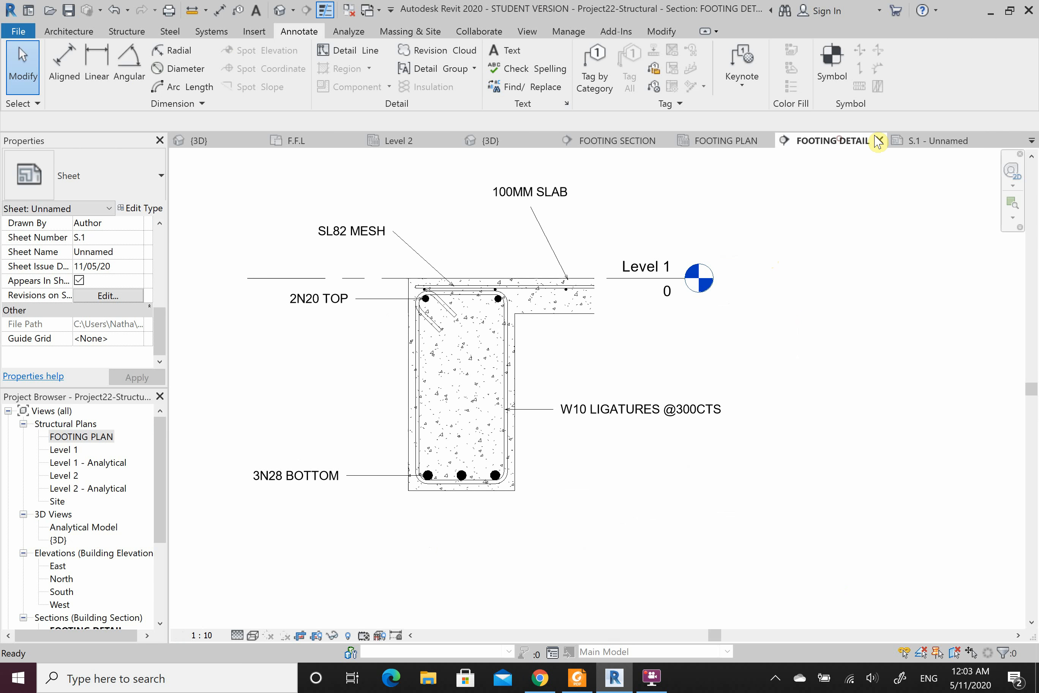
click(879, 141)
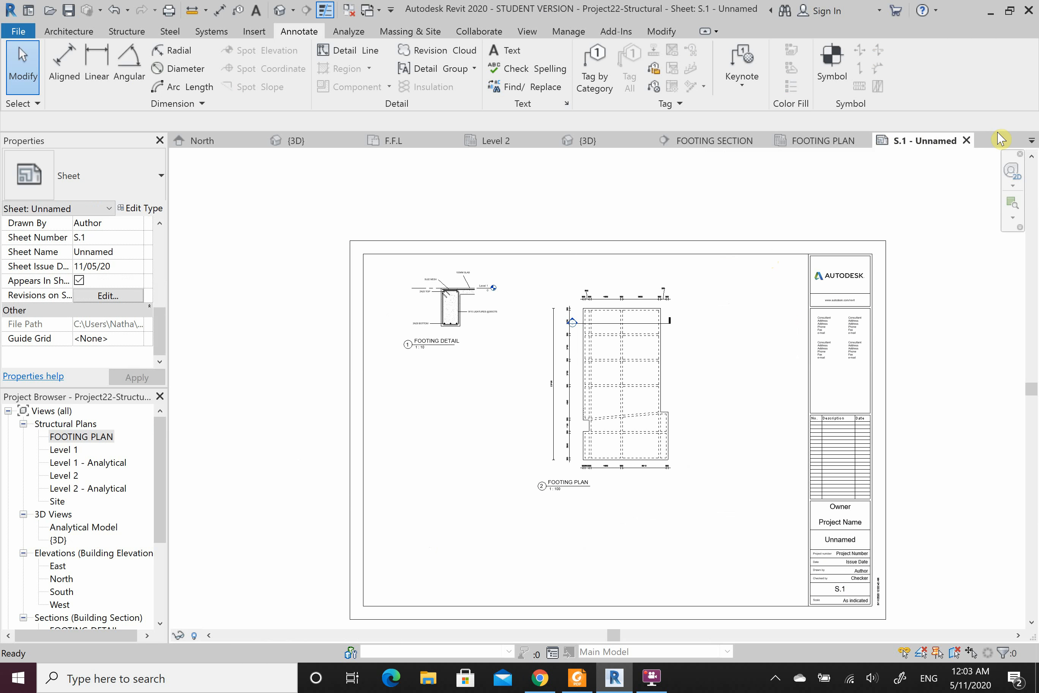
click(830, 141)
click(870, 141)
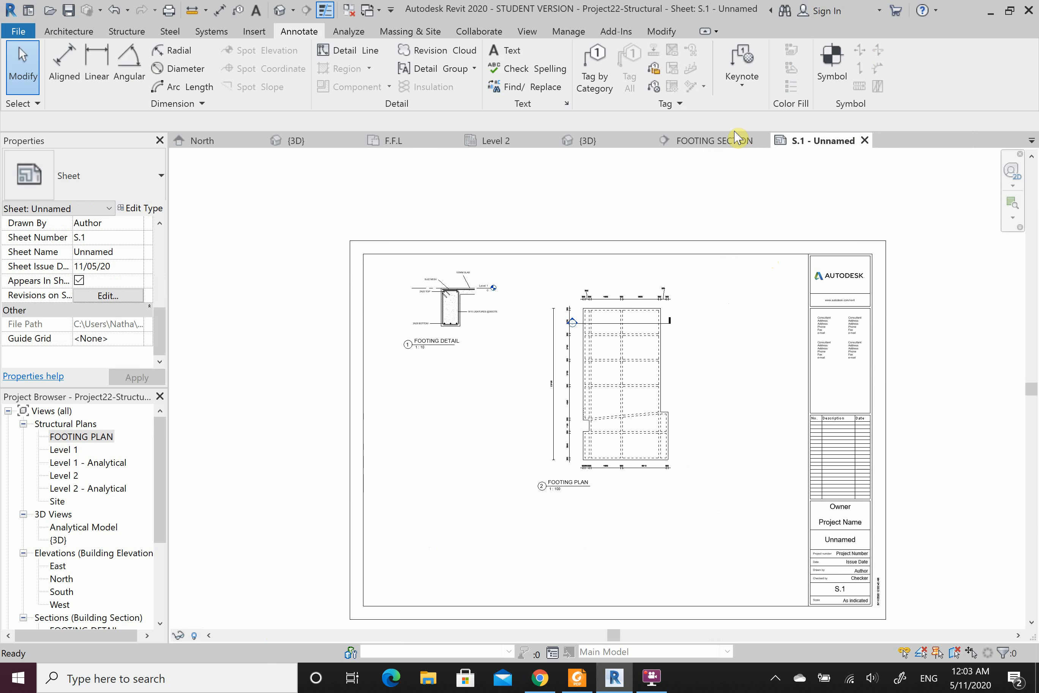
click(747, 142)
click(767, 141)
click(595, 142)
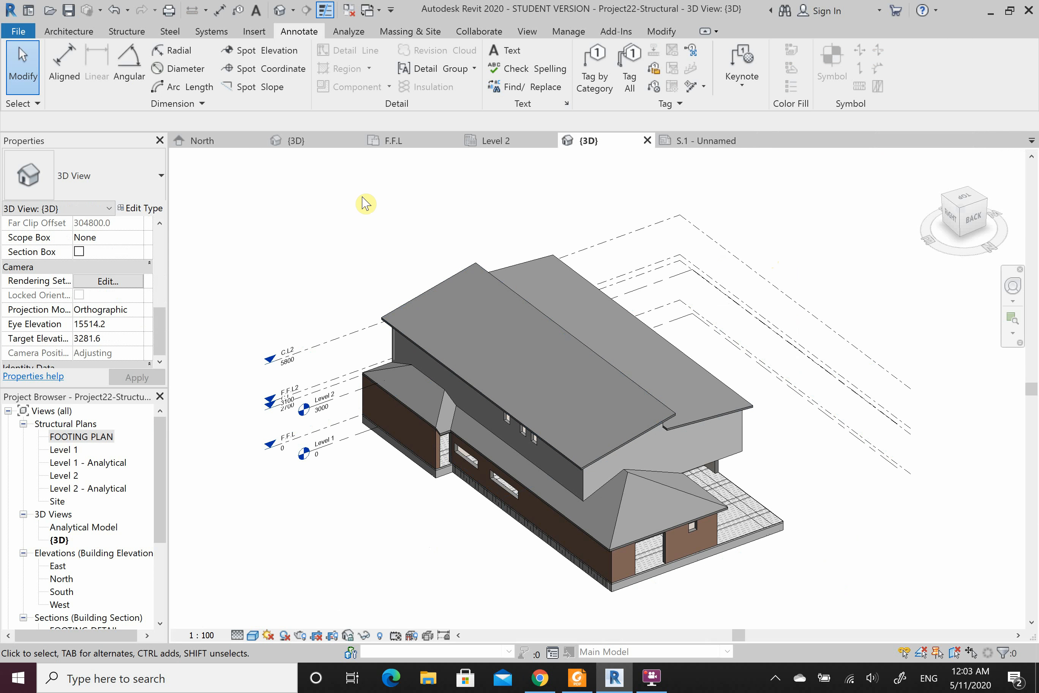
Step: Choose the Timber family for loading from the Australian metric library's Structural Framing Wood folder
click(256, 36)
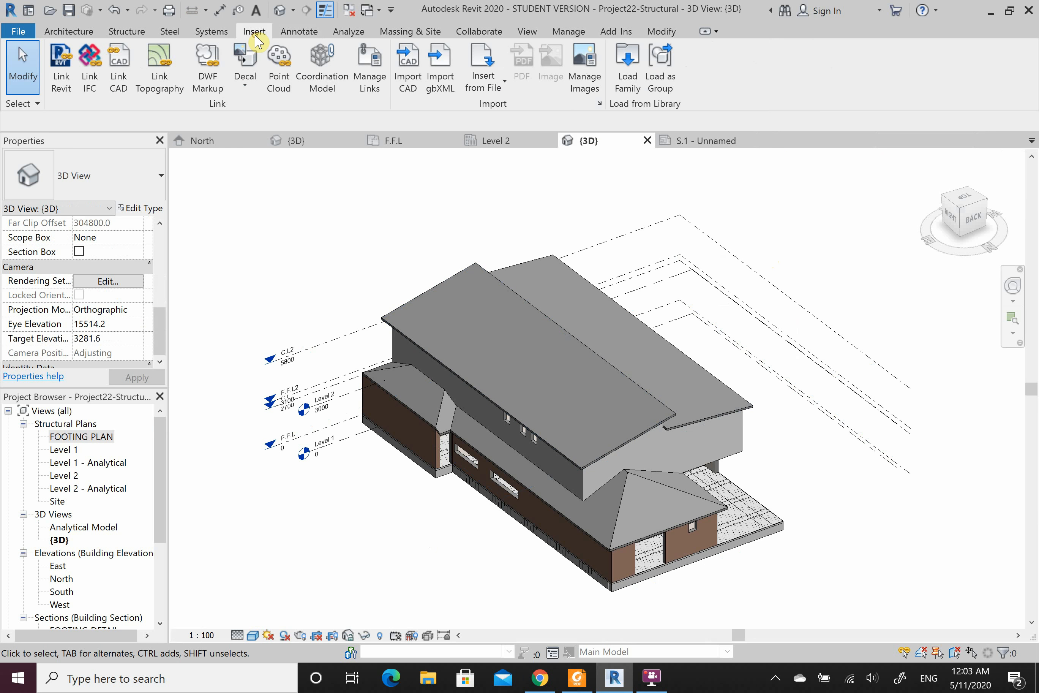
click(628, 84)
click(496, 177)
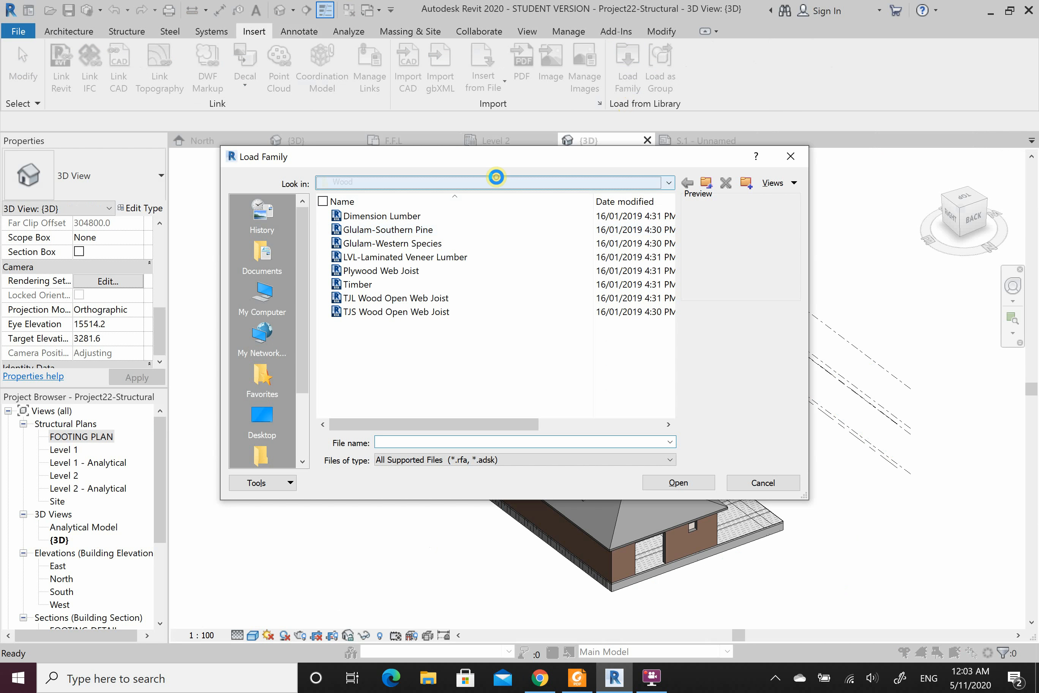
scroll(563, 322, up, 5)
click(522, 281)
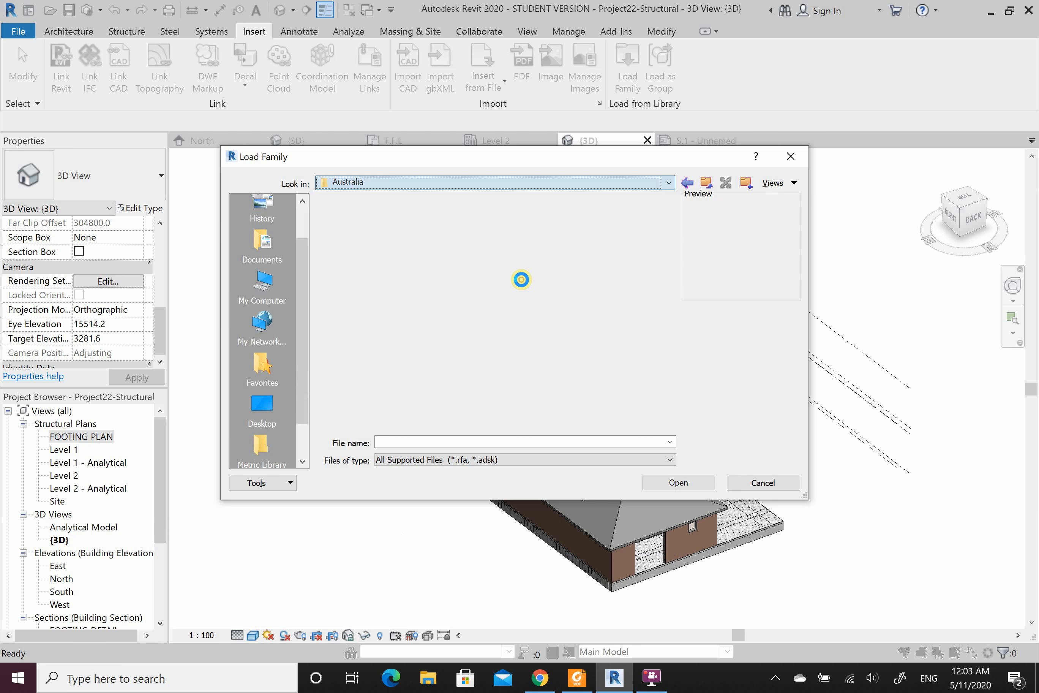
scroll(494, 309, down, 7)
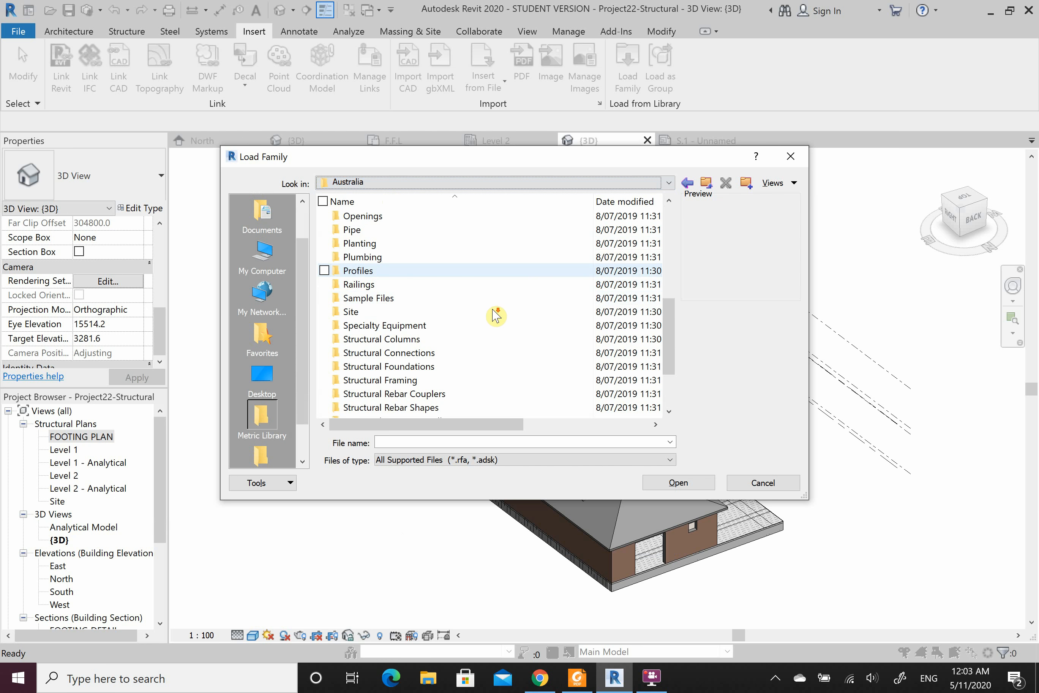
double_click(444, 383)
double_click(421, 273)
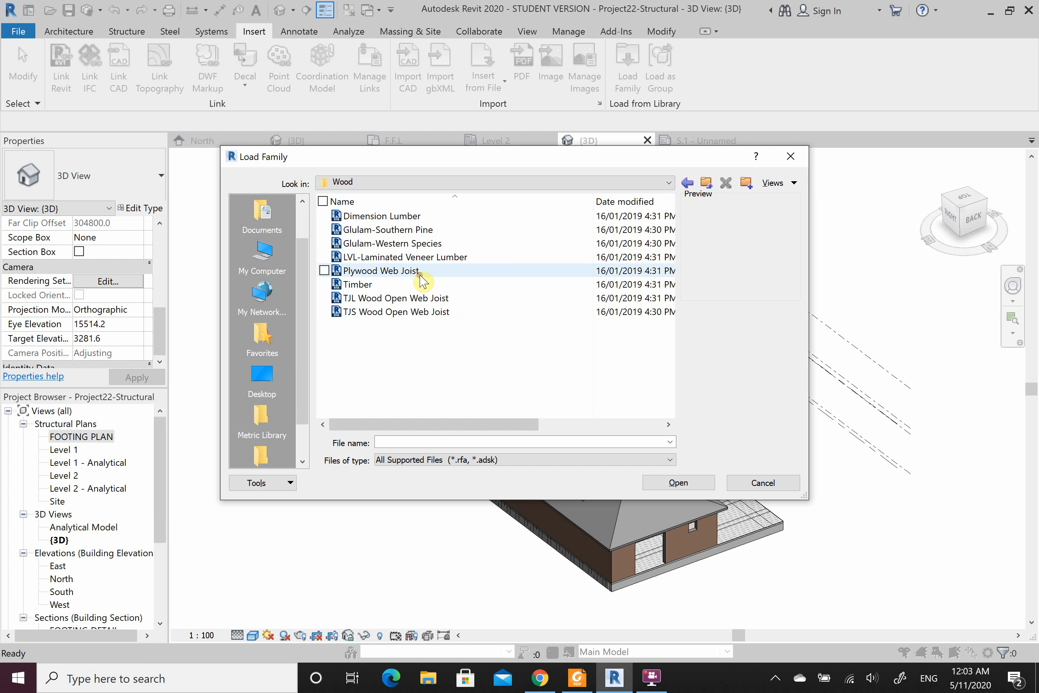
double_click(419, 285)
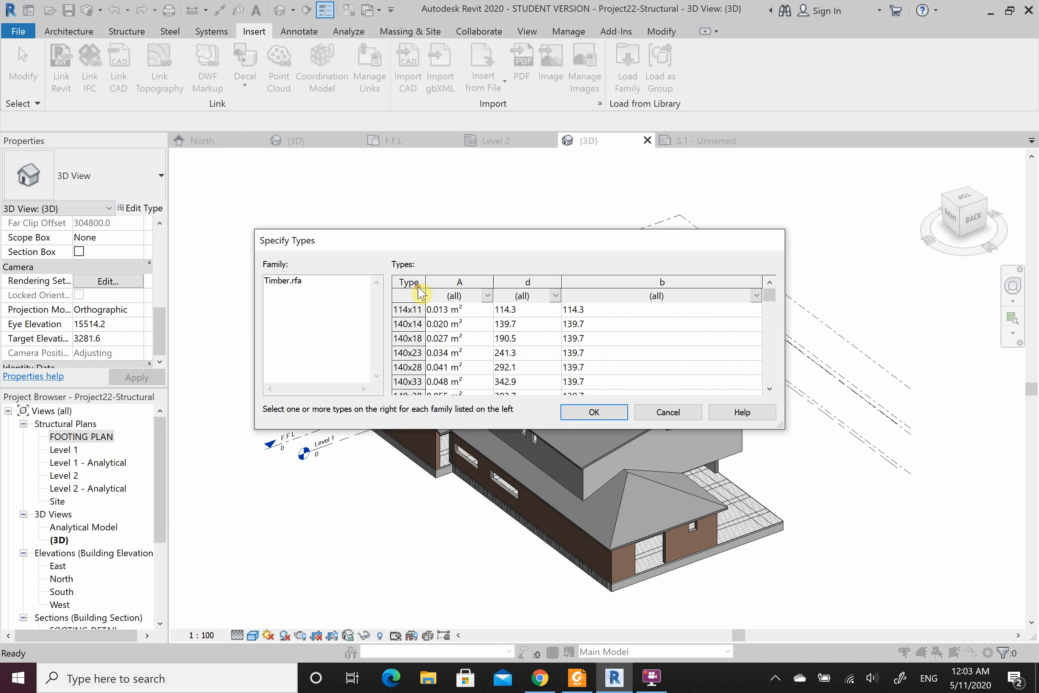
Step: Widen the type name column to read the sizes in full and load the 140x140 type of the Timber family
click(421, 324)
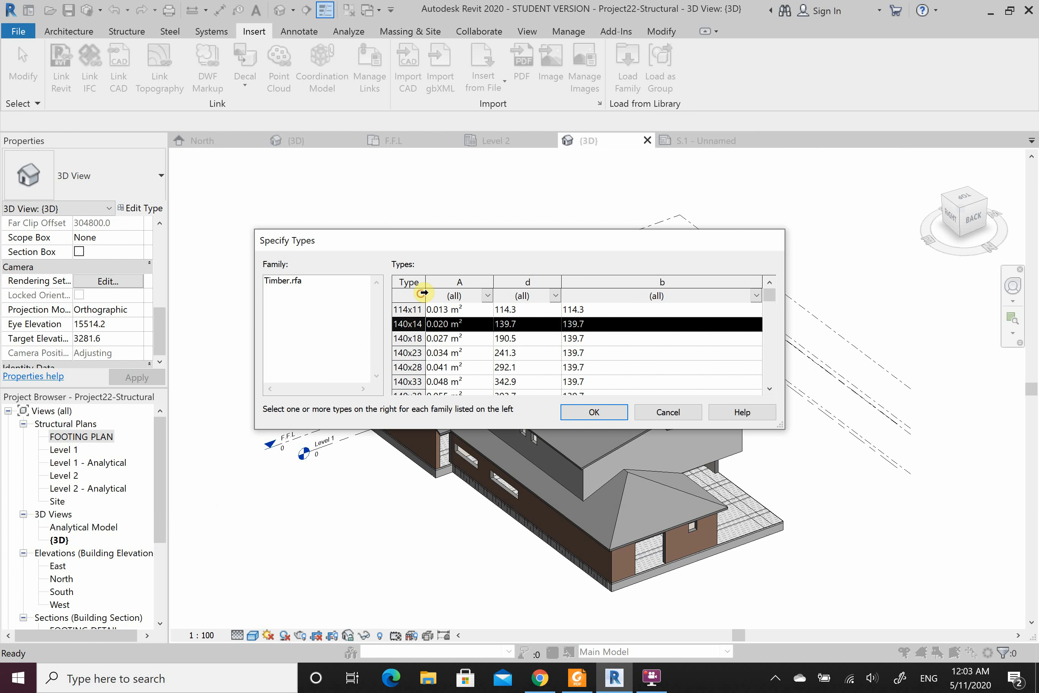
drag(425, 283, 440, 286)
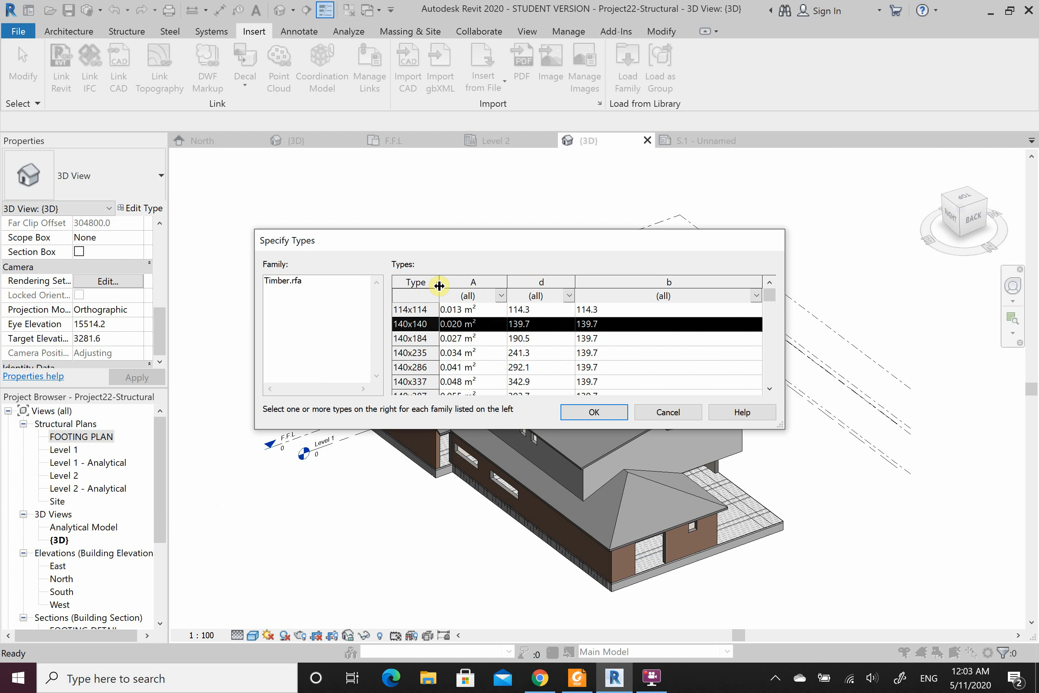
click(425, 309)
click(427, 323)
click(580, 415)
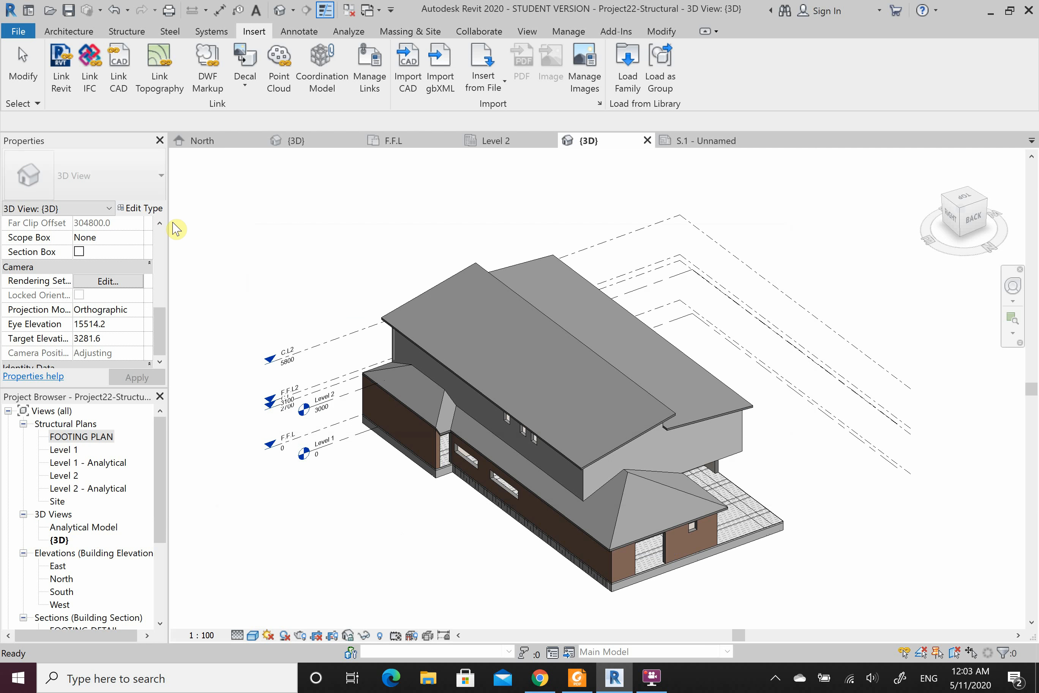
Step: Start the Beam tool and duplicate the Timber 140x140 type as 140x45MGP10
click(142, 208)
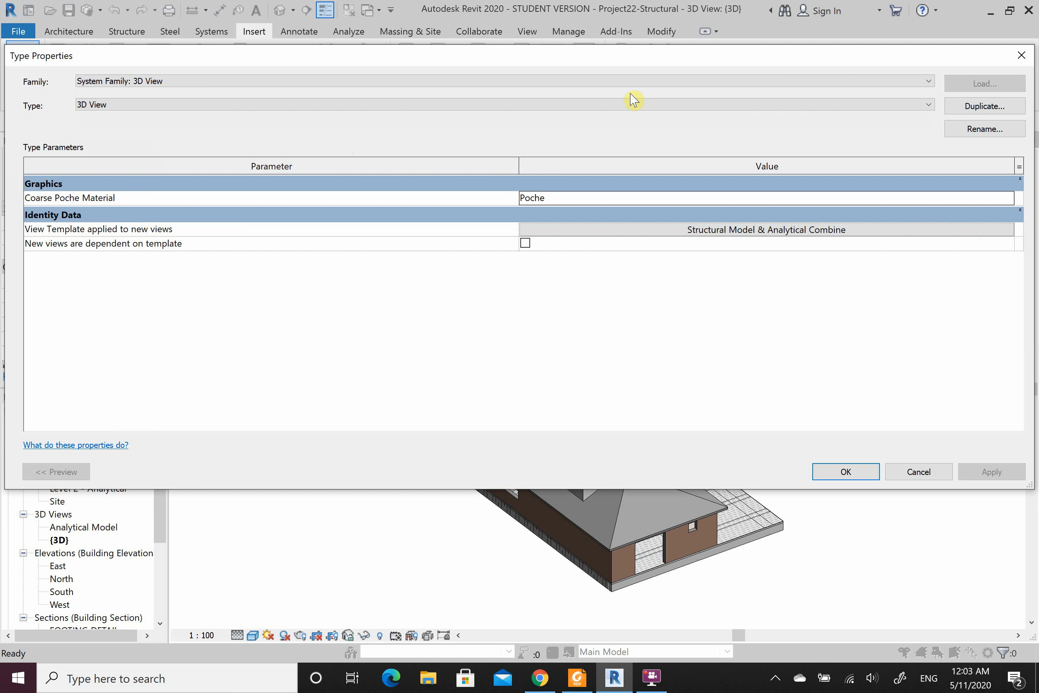
click(1022, 58)
click(126, 30)
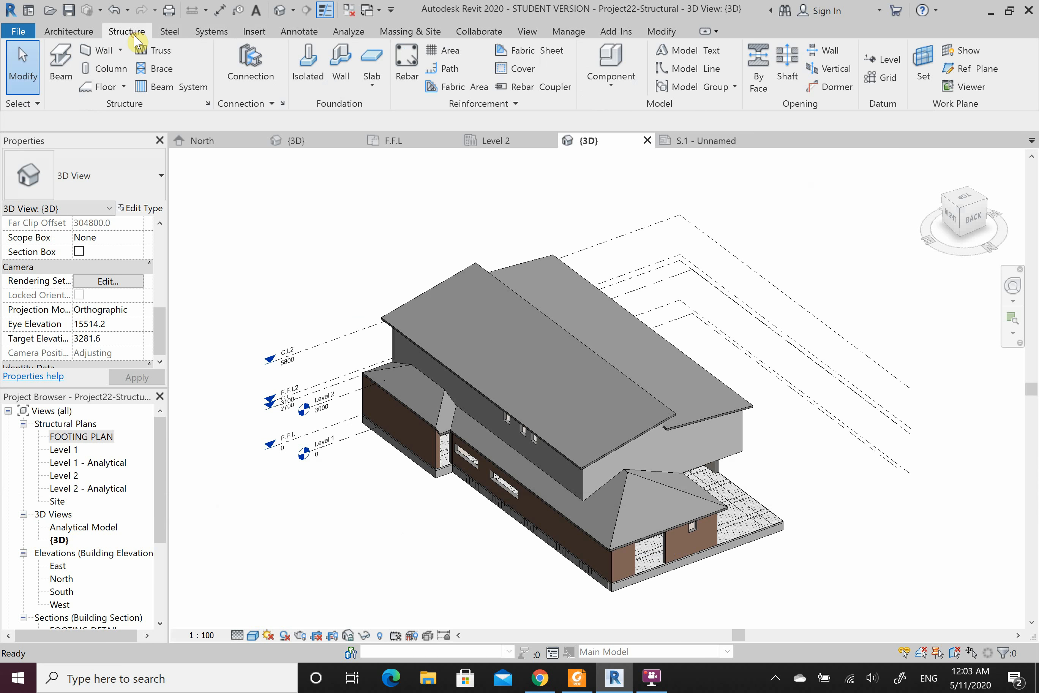
click(61, 67)
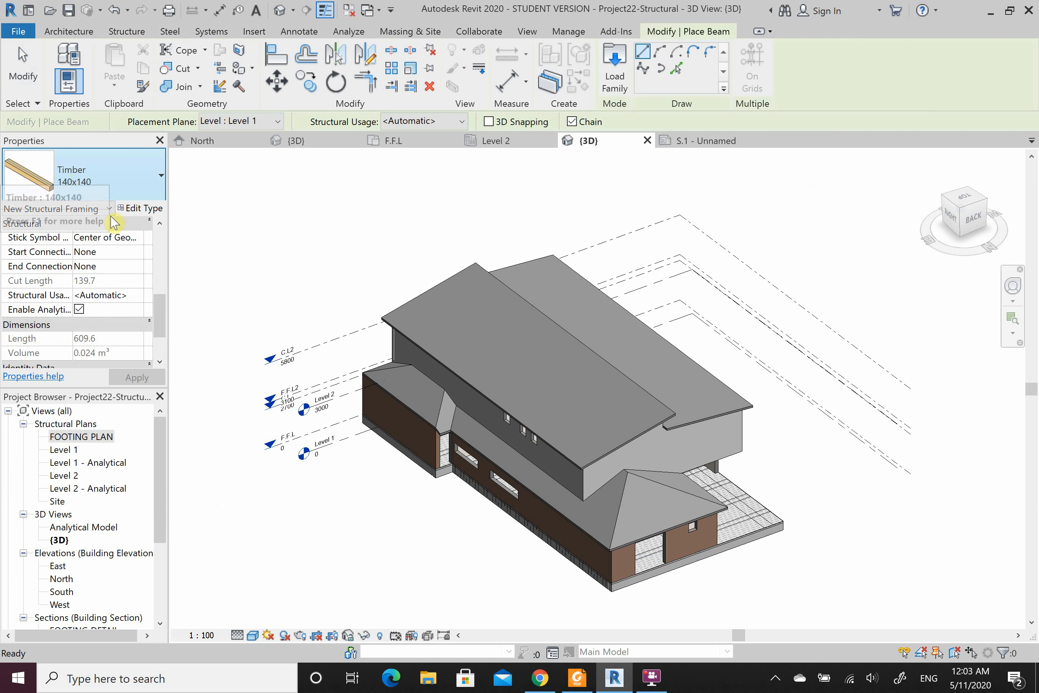
click(141, 208)
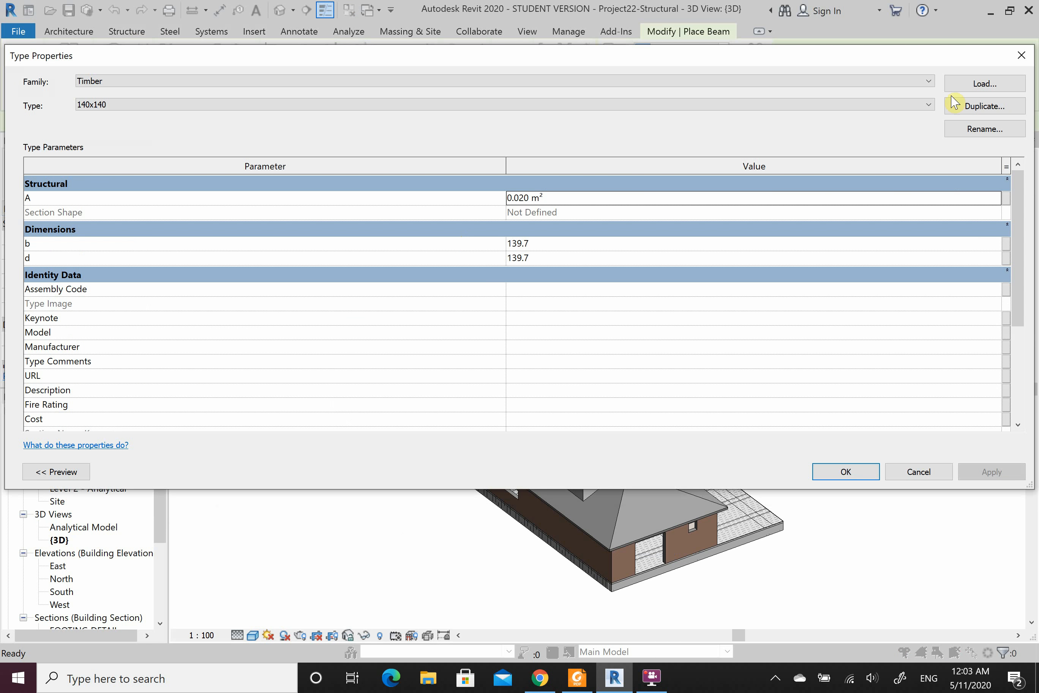
click(987, 106)
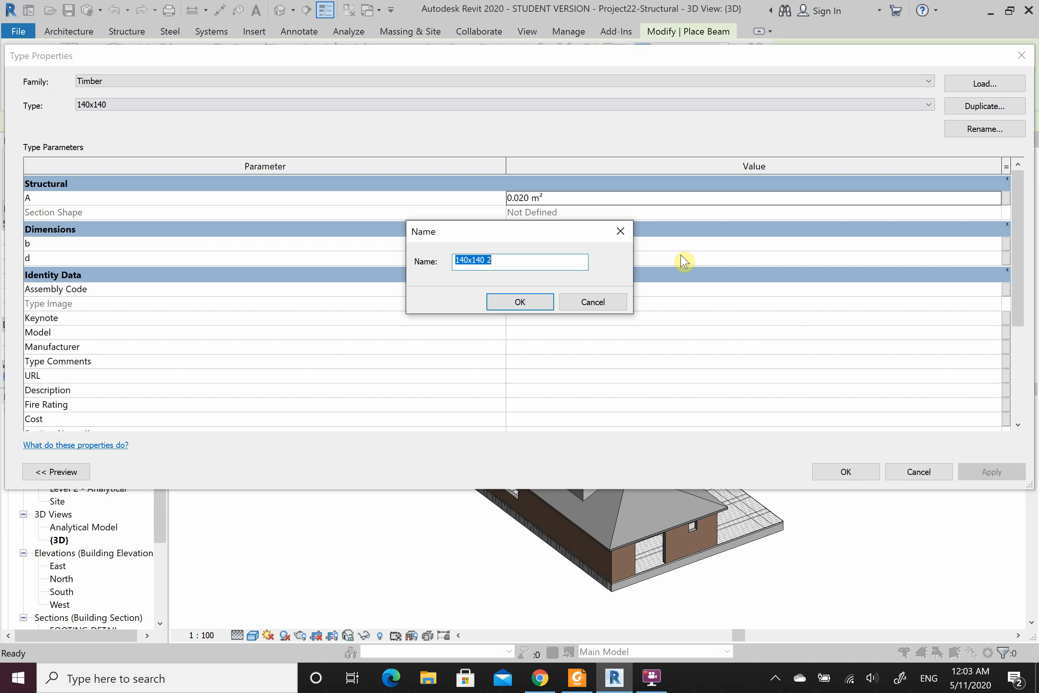
text(140)
click(519, 267)
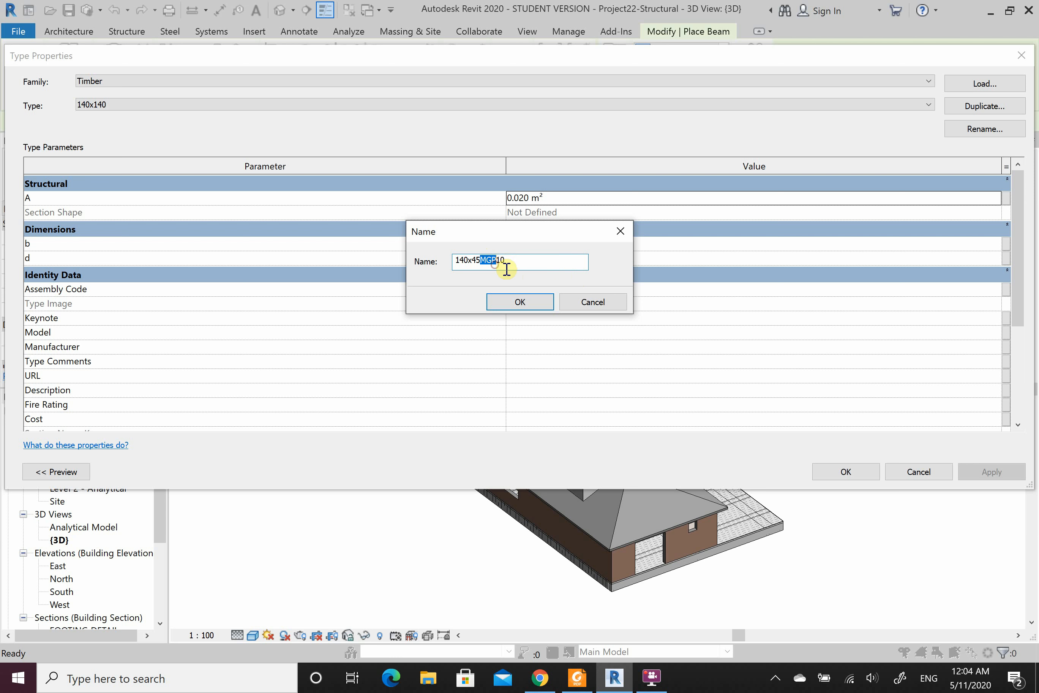
click(528, 266)
drag(492, 259, 508, 273)
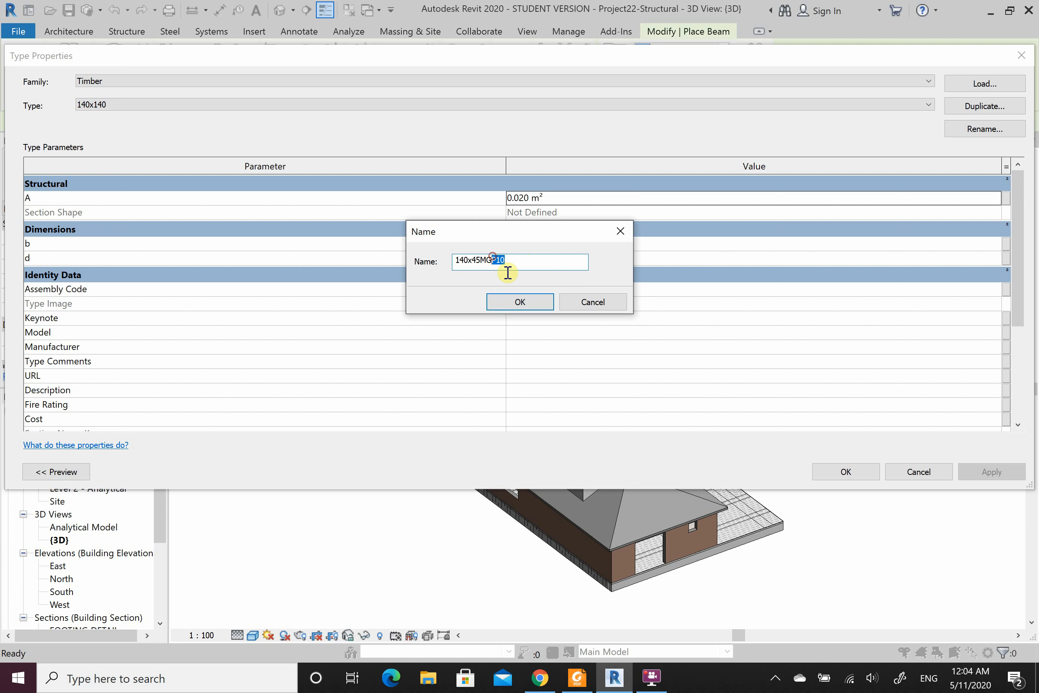
click(531, 301)
Step: Set the 140x45MGP10 type's dimension b to 45 and d to 140 and accept the type properties
click(568, 242)
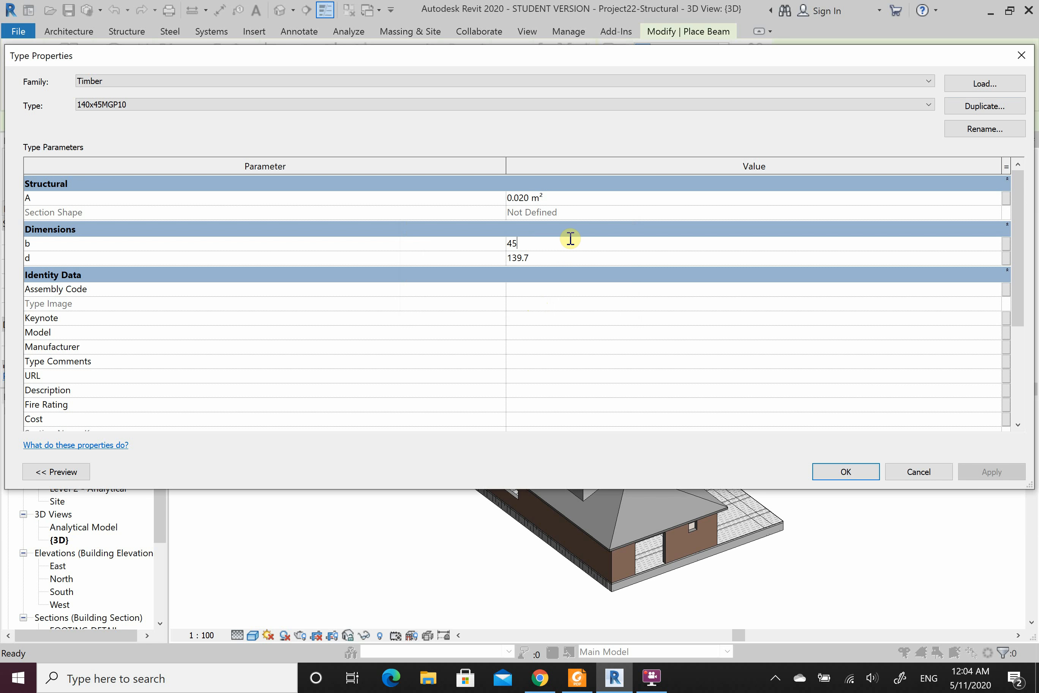
key(Return)
click(542, 260)
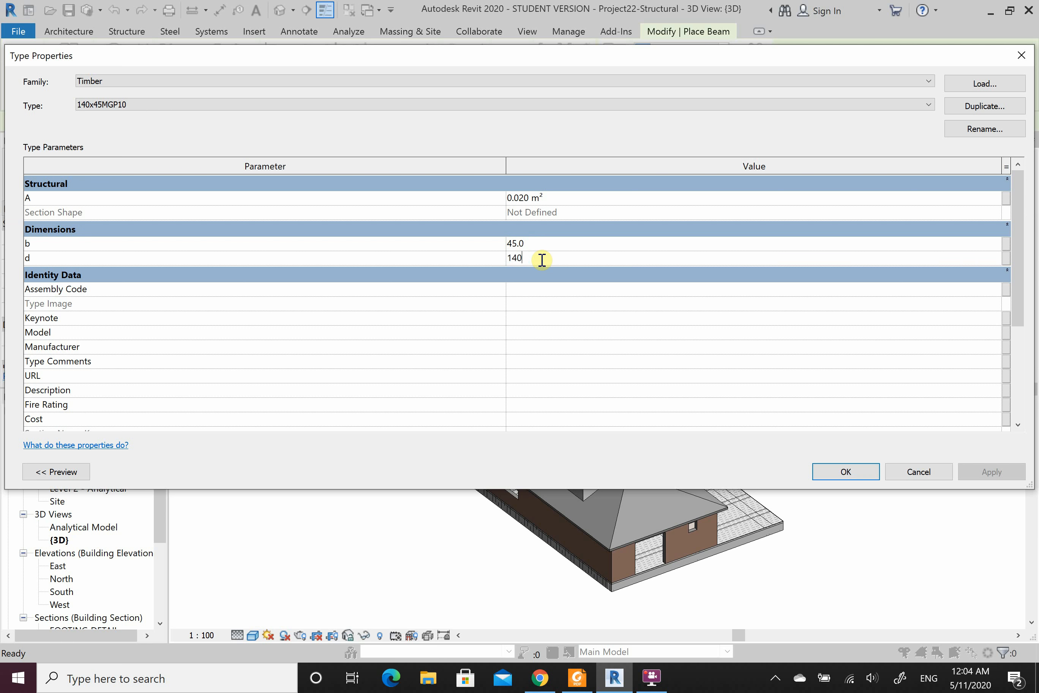
click(851, 473)
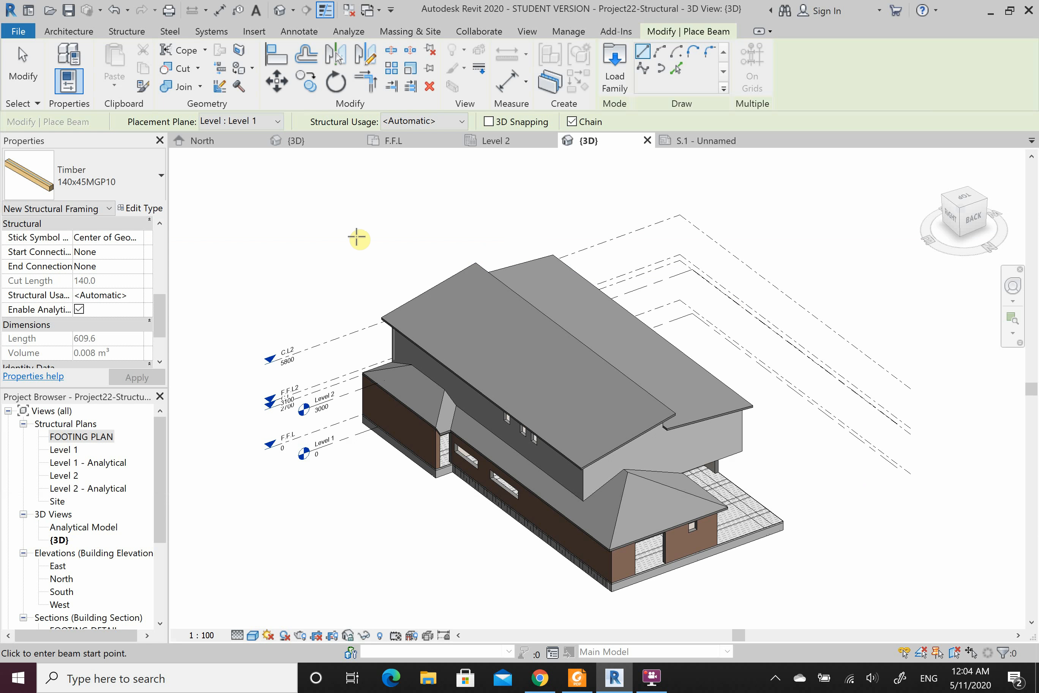
Step: Start a structural beam system and apply a fixed spacing of 900 with the Fixed Distance layout rule
click(137, 32)
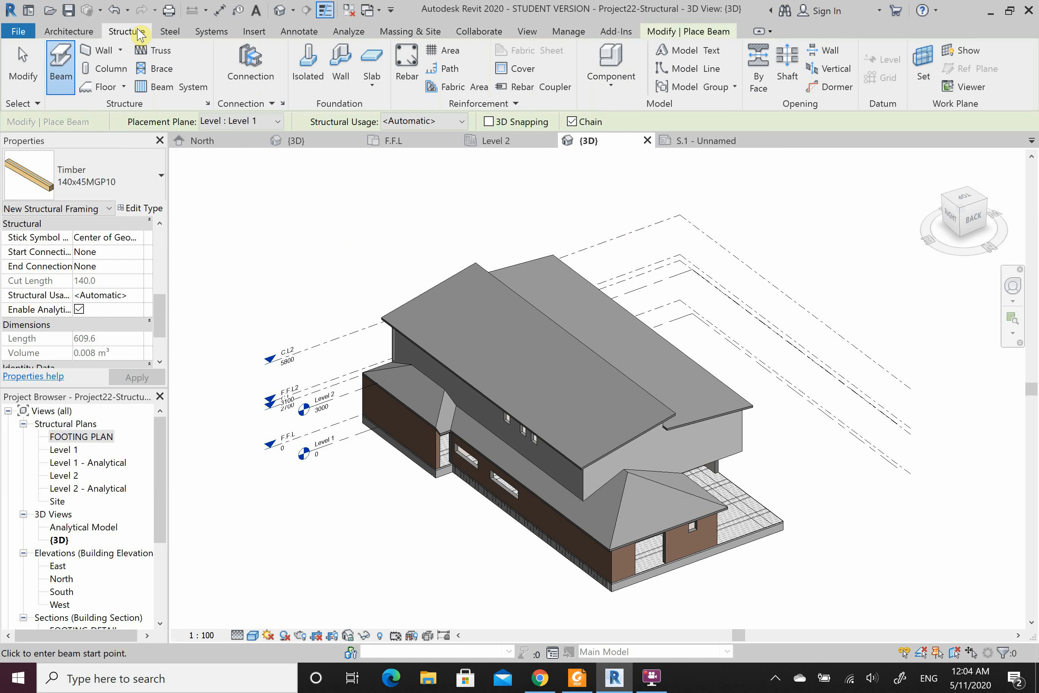
click(177, 82)
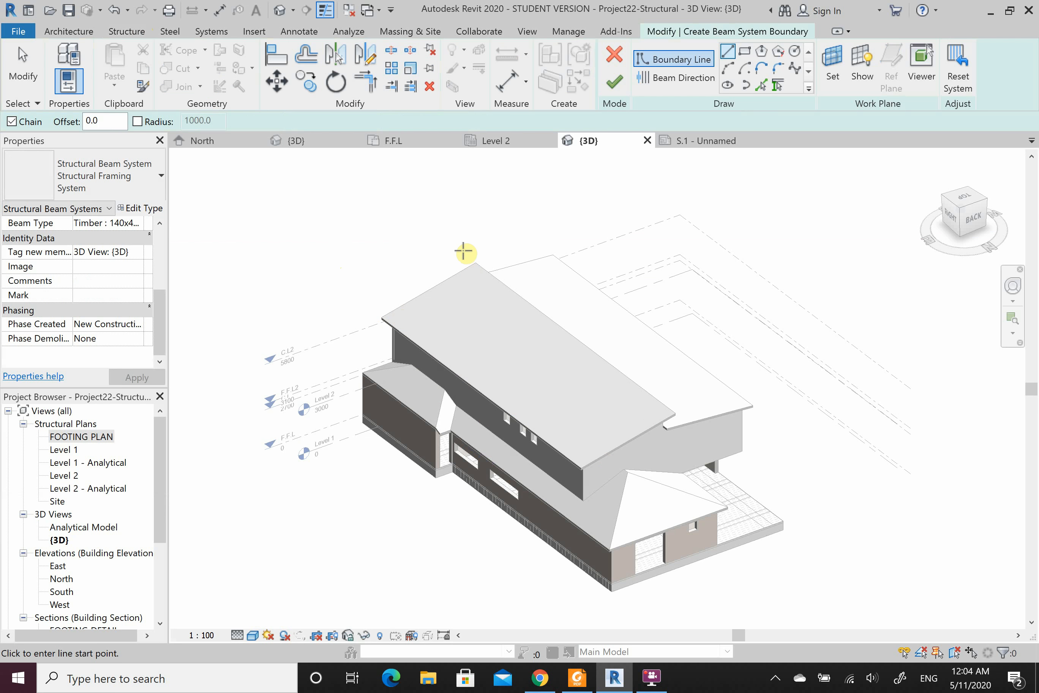
scroll(111, 264, up, 3)
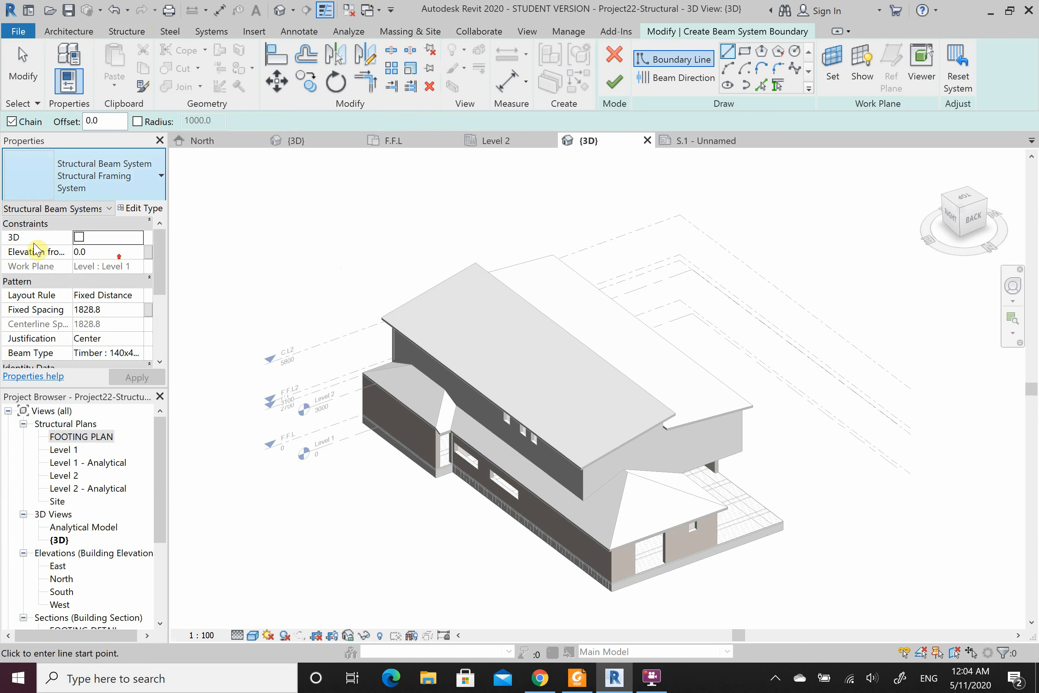
click(128, 309)
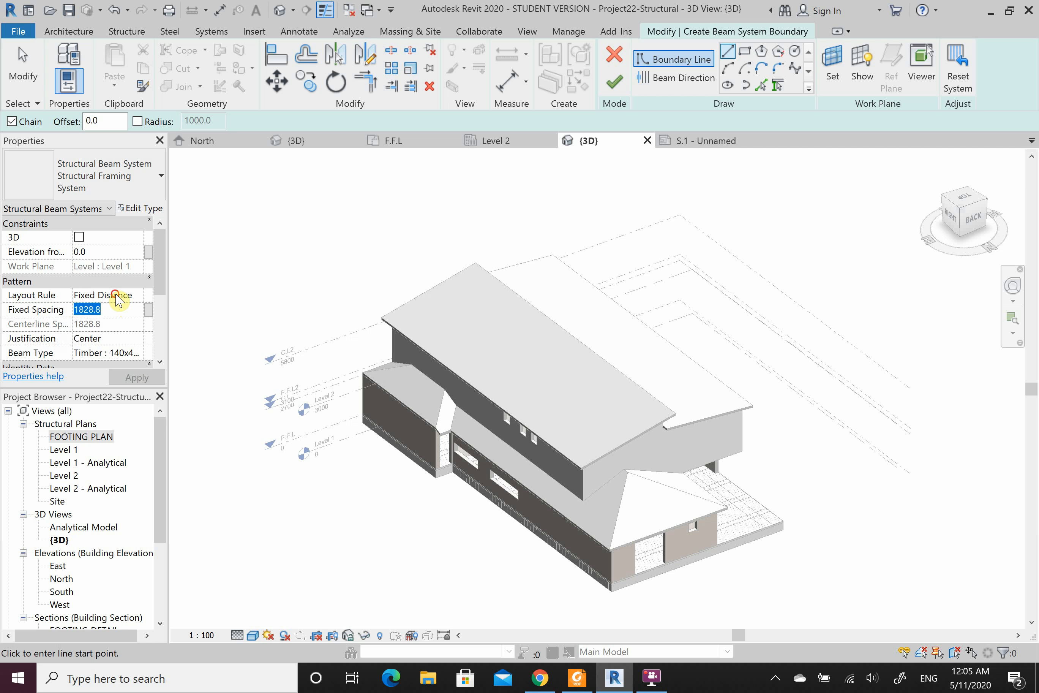
click(140, 296)
click(137, 296)
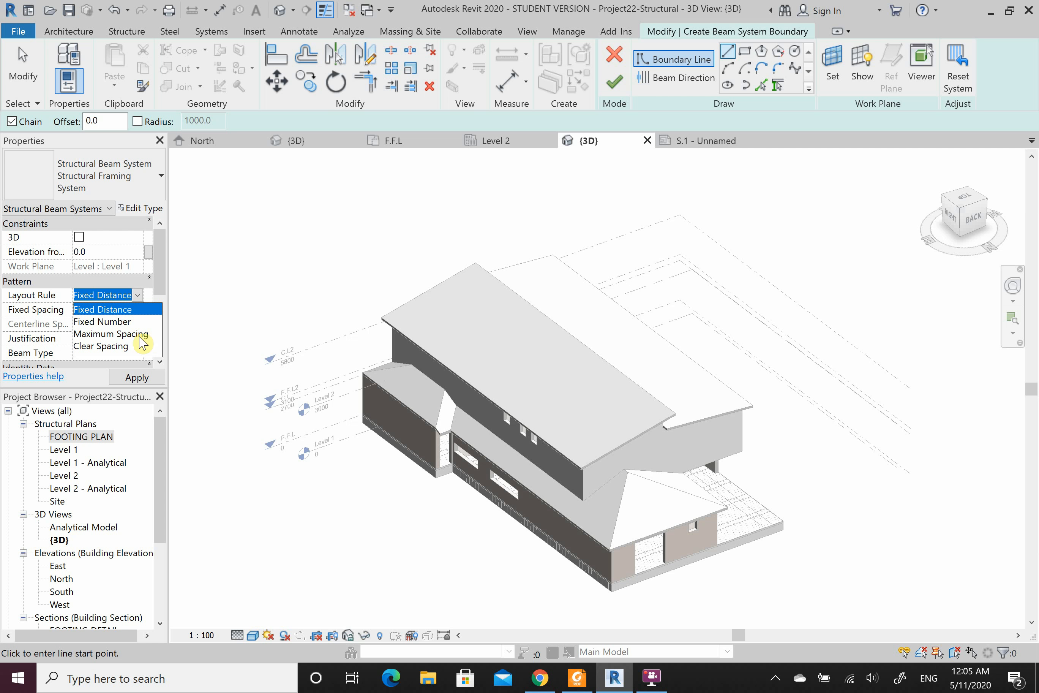
click(143, 311)
click(114, 308)
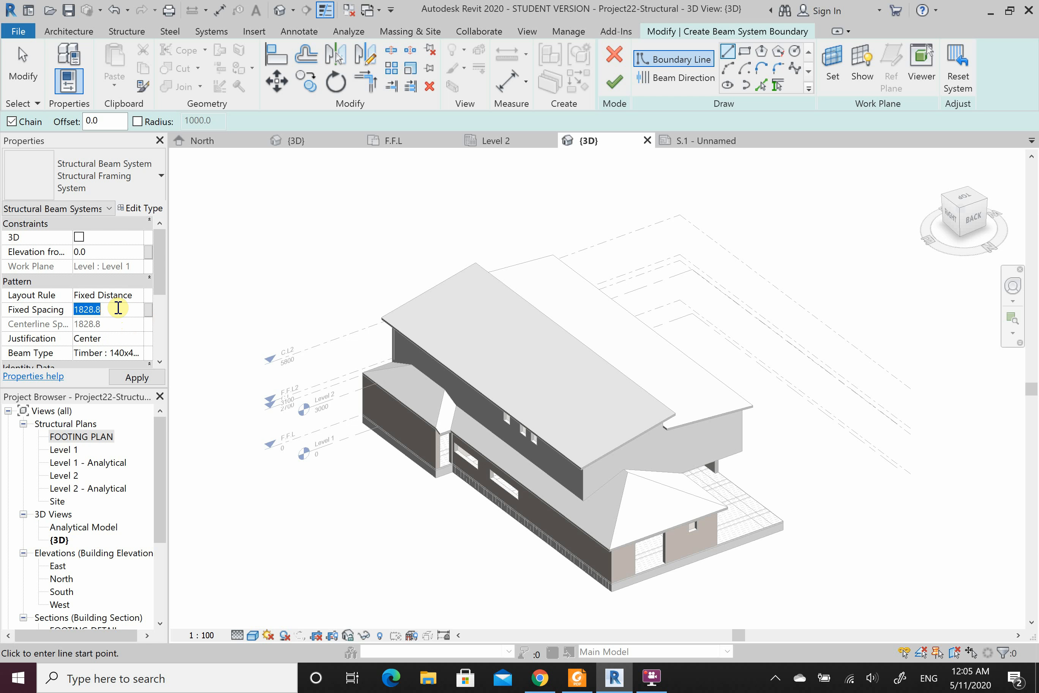
text(900)
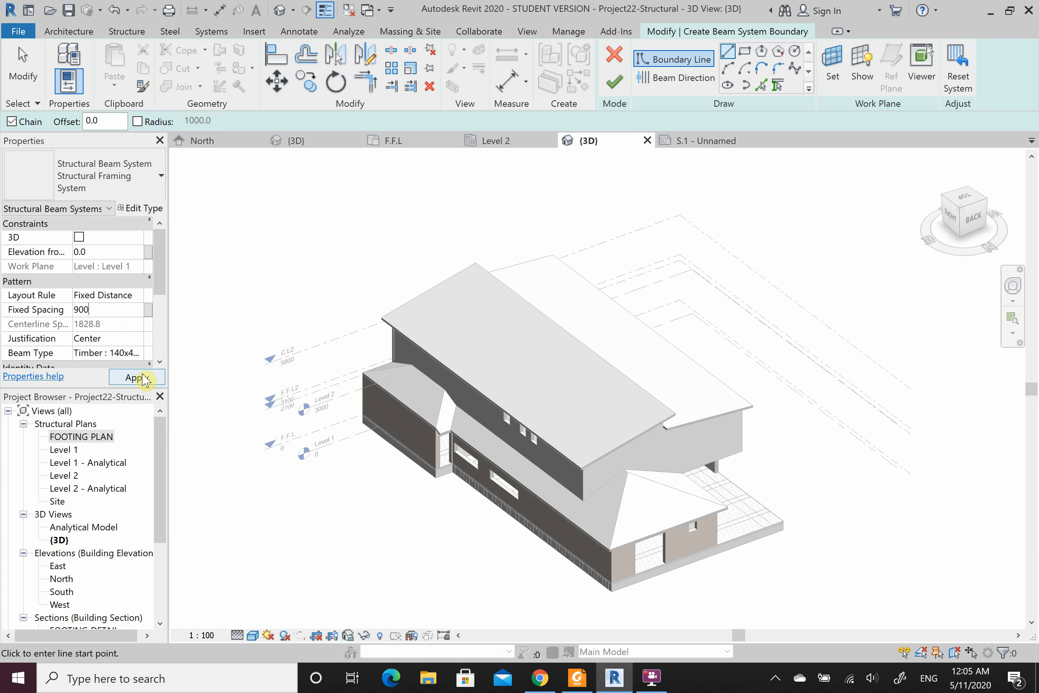
click(137, 378)
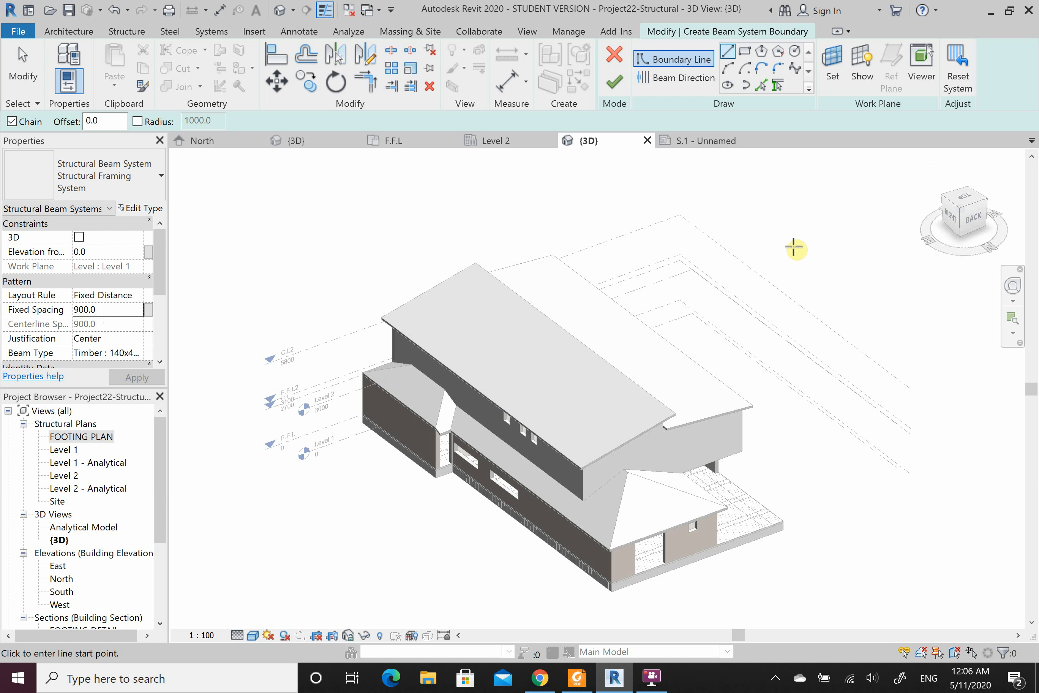
Step: Pick the four edges of the upper roof's east slope from above as the beam system boundary and finish the sketch
click(971, 207)
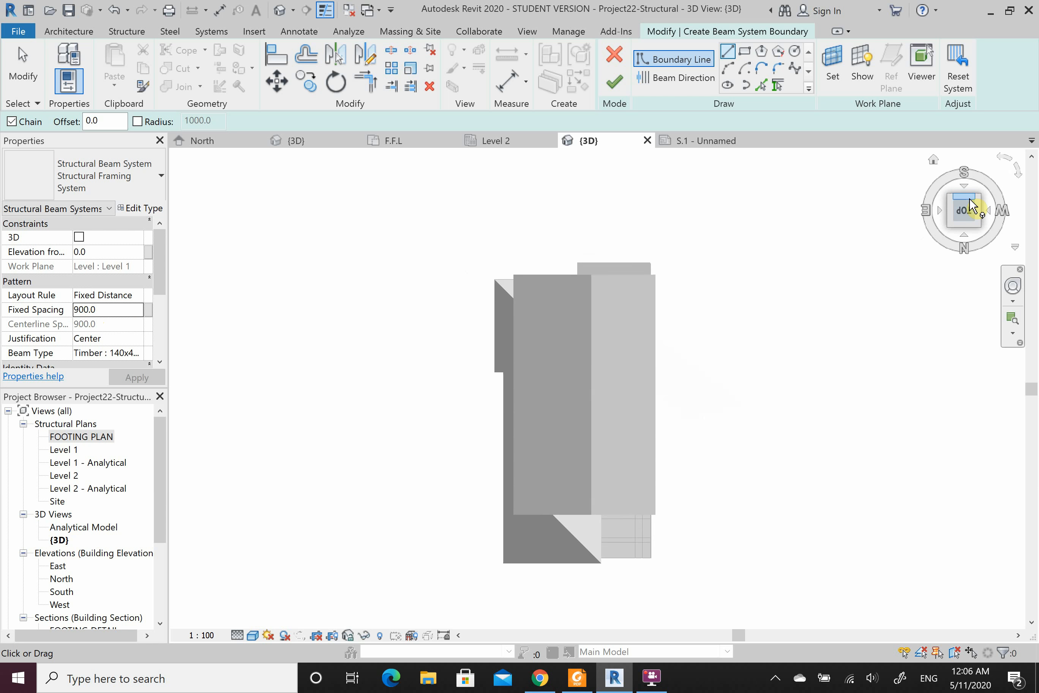
click(762, 85)
scroll(560, 265, up, 3)
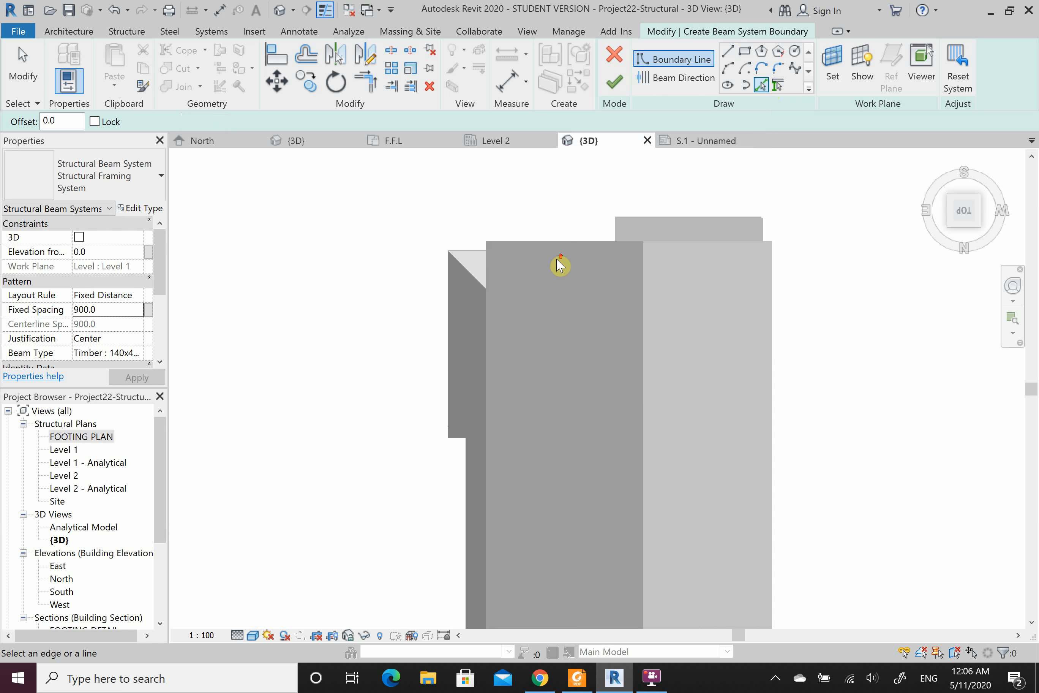
scroll(562, 250, up, 2)
click(561, 239)
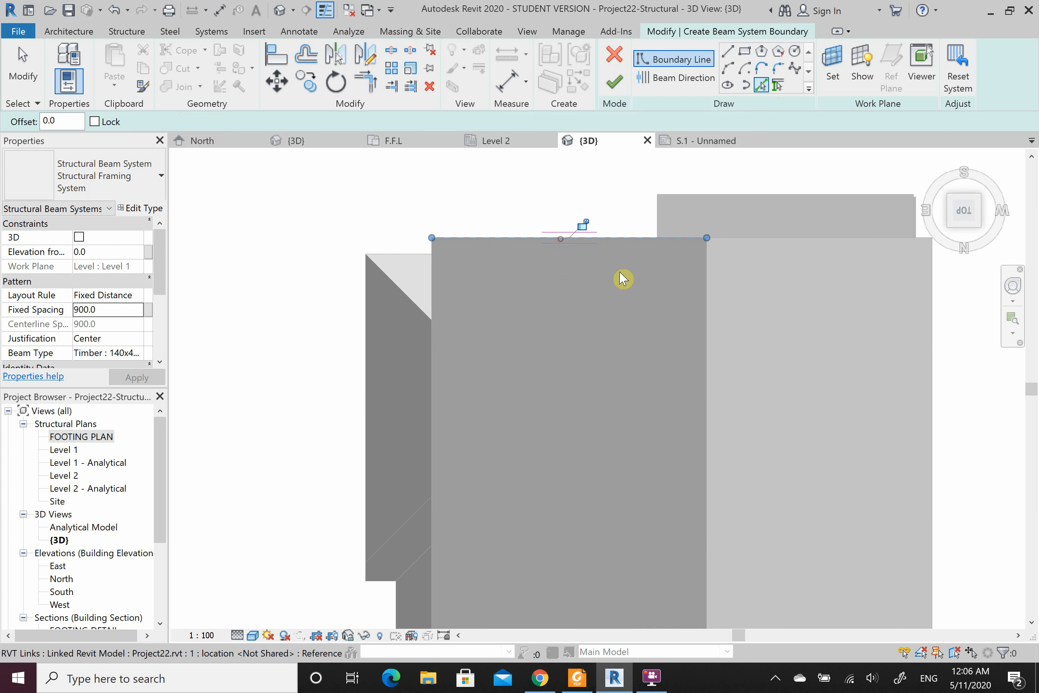
click(707, 336)
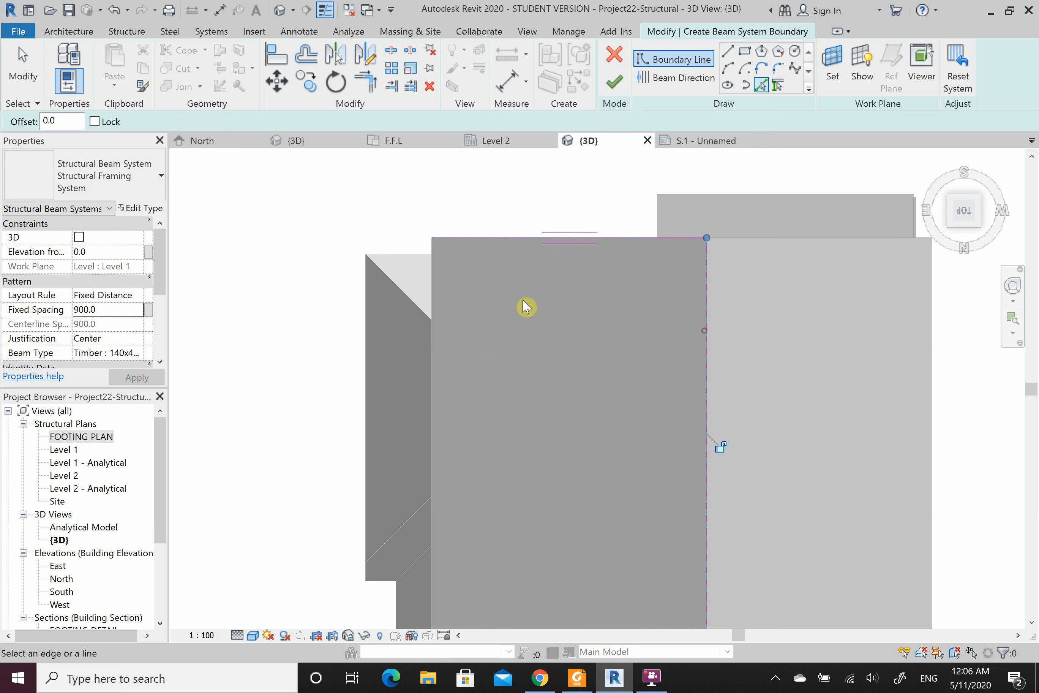
click(438, 275)
scroll(462, 197, down, 3)
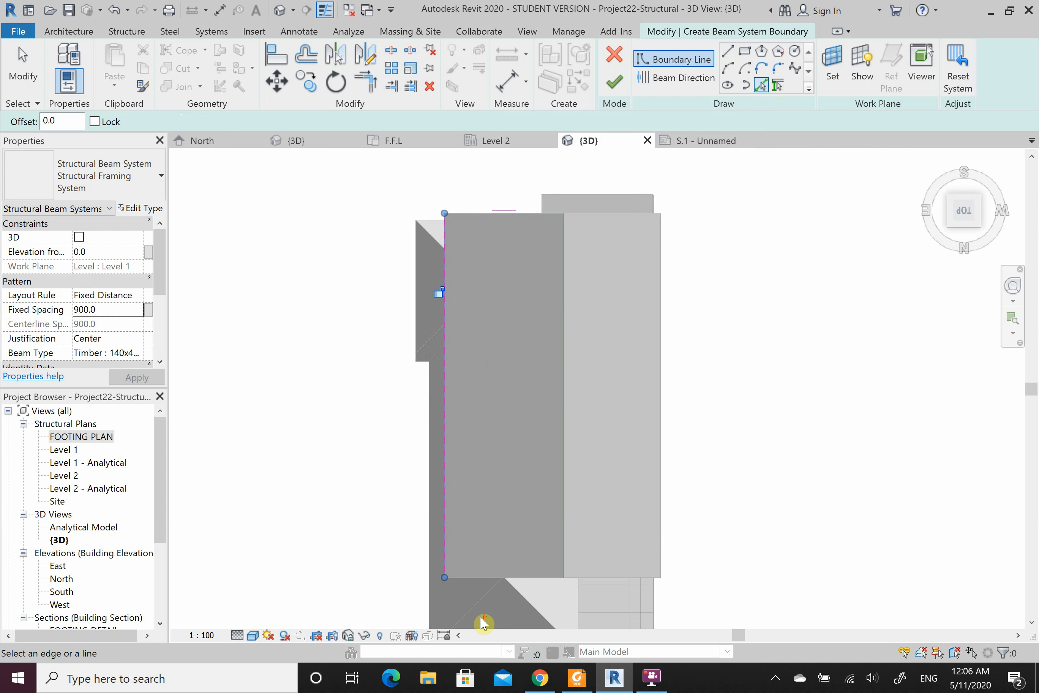
scroll(477, 531, up, 3)
scroll(477, 531, up, 1)
scroll(492, 576, down, 4)
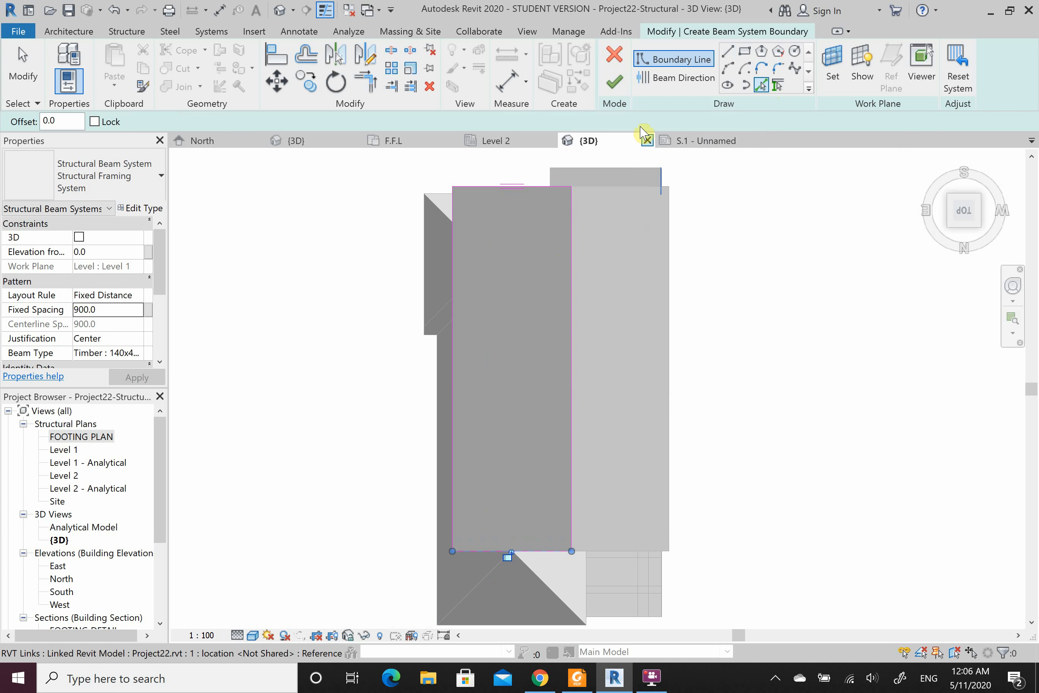
click(615, 81)
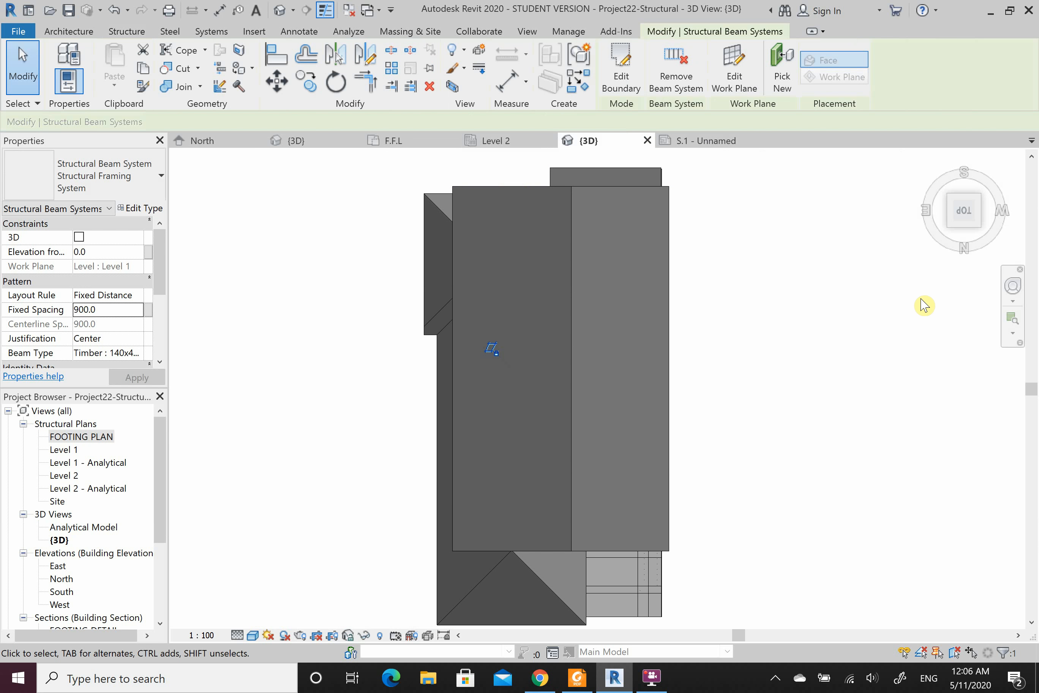
Step: Inspect the beam system from below the house, undo its creation and discard the boundary sketch
click(1014, 286)
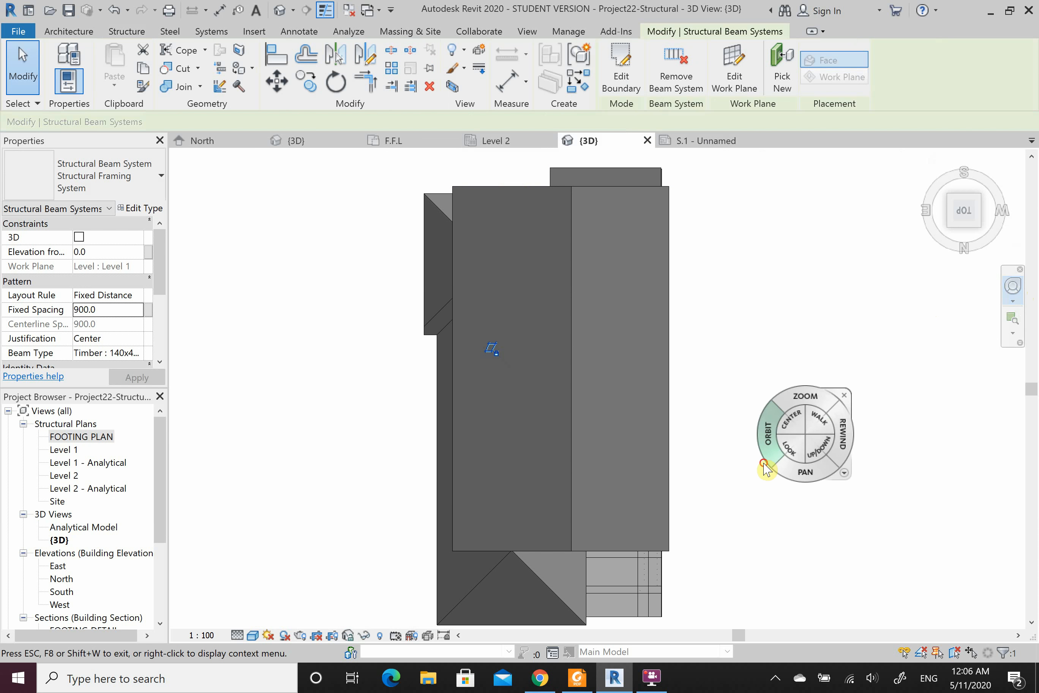
drag(765, 467, 805, 280)
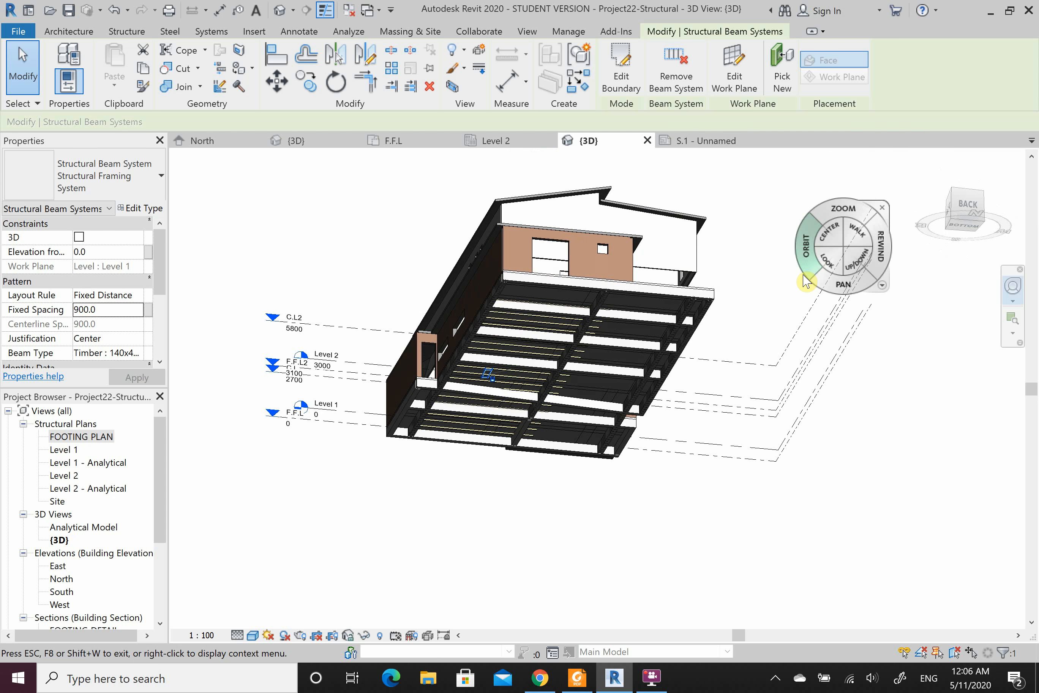
key(Escape)
key(Escape)
key(ctrl+z)
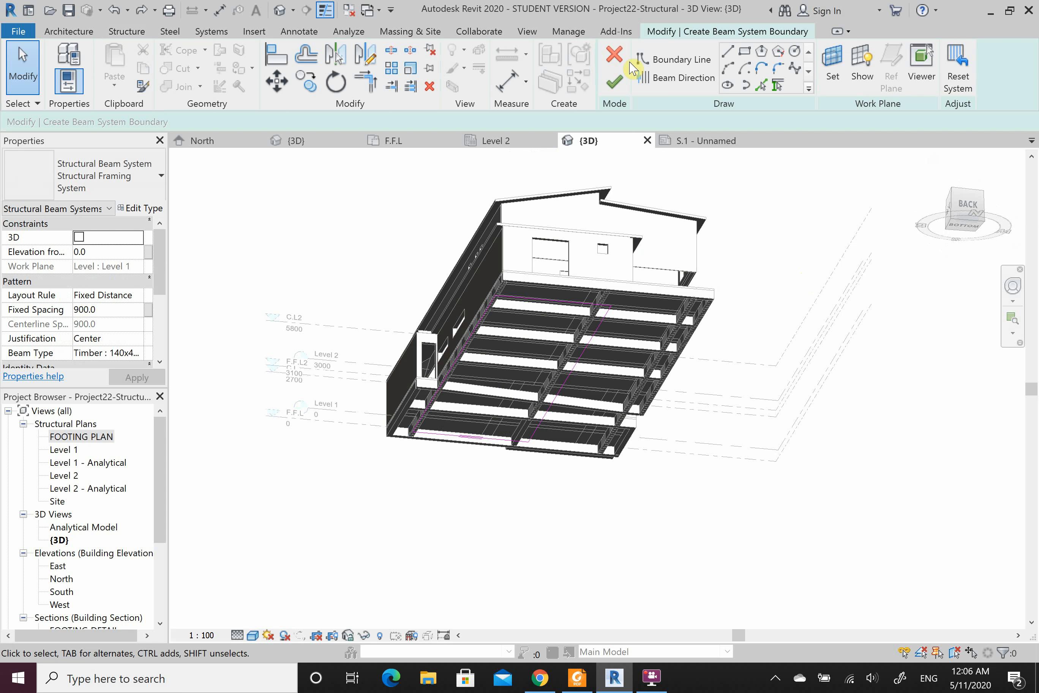
click(615, 54)
click(582, 364)
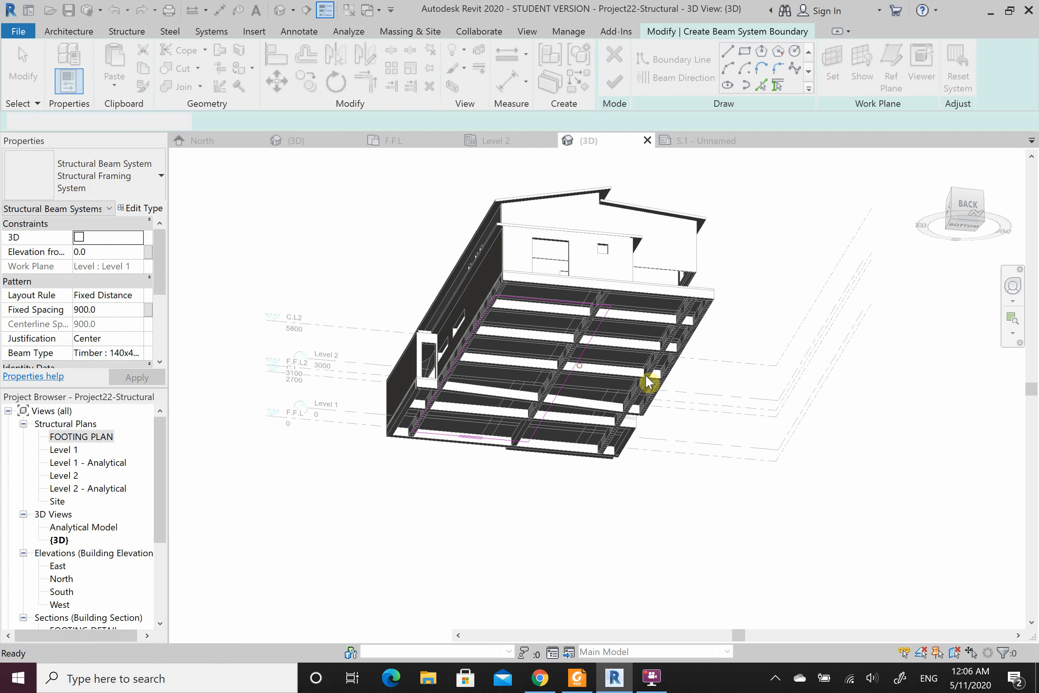
Step: Start a new structural beam system sketch and check its active work plane against the house
click(1013, 286)
drag(725, 310, 694, 409)
click(784, 362)
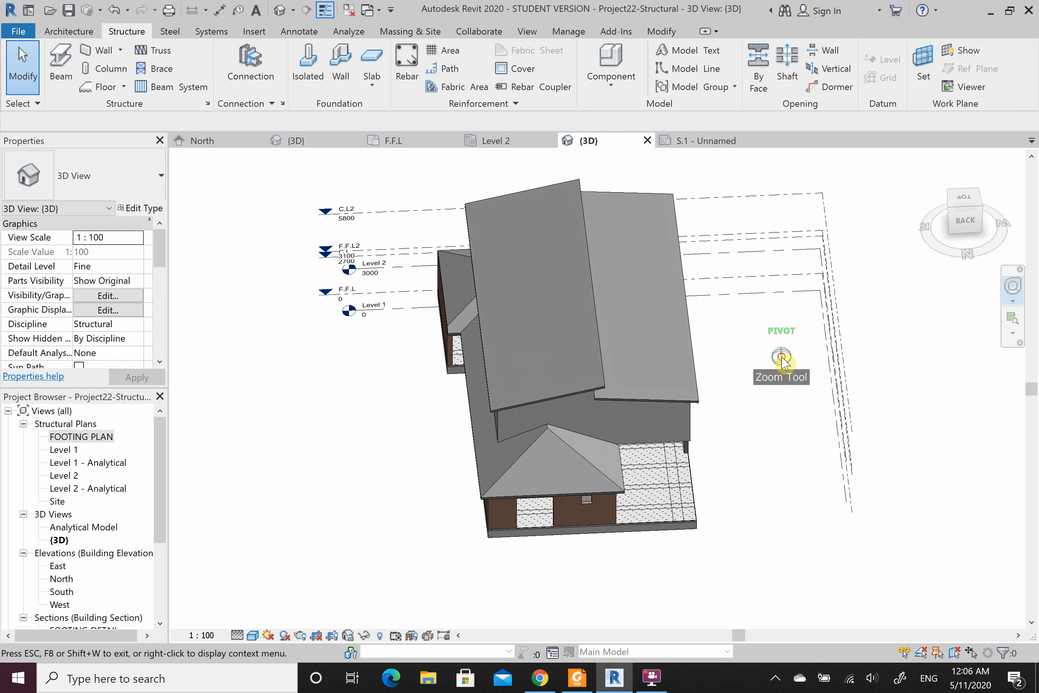
click(780, 361)
scroll(656, 283, up, 2)
scroll(550, 448, down, 1)
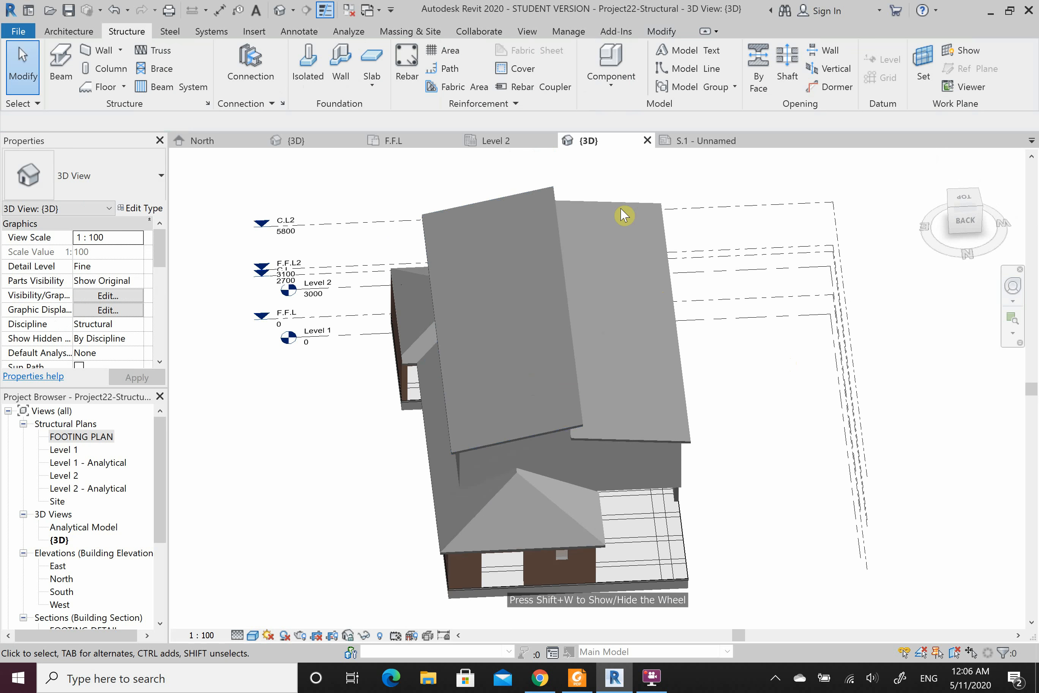
scroll(624, 210, up, 1)
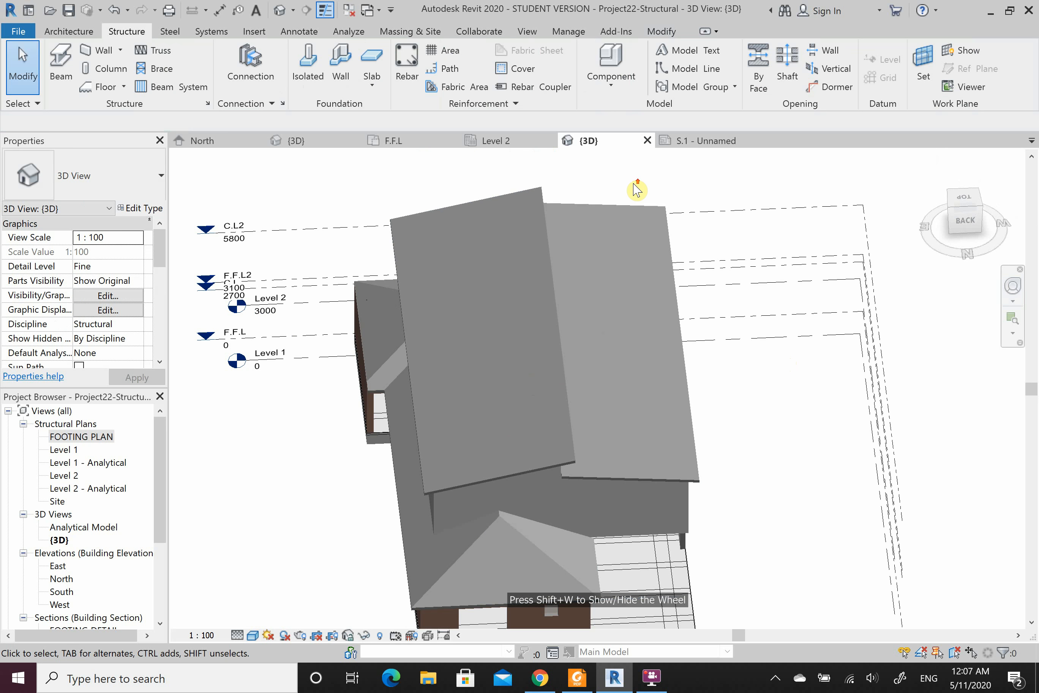
click(172, 87)
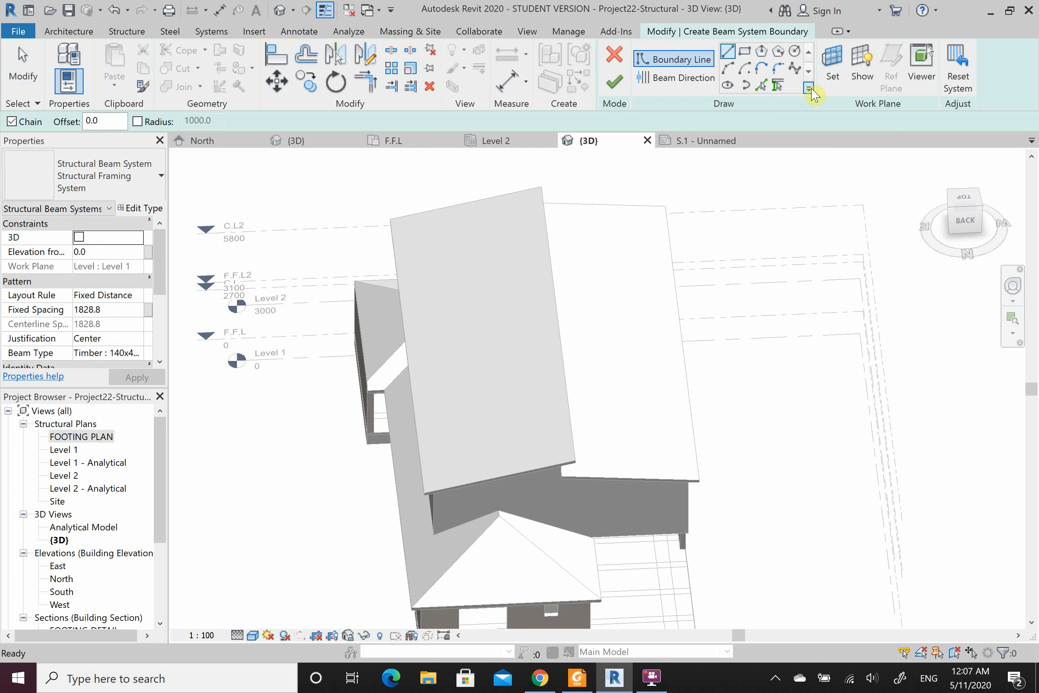
click(863, 67)
scroll(727, 227, down, 3)
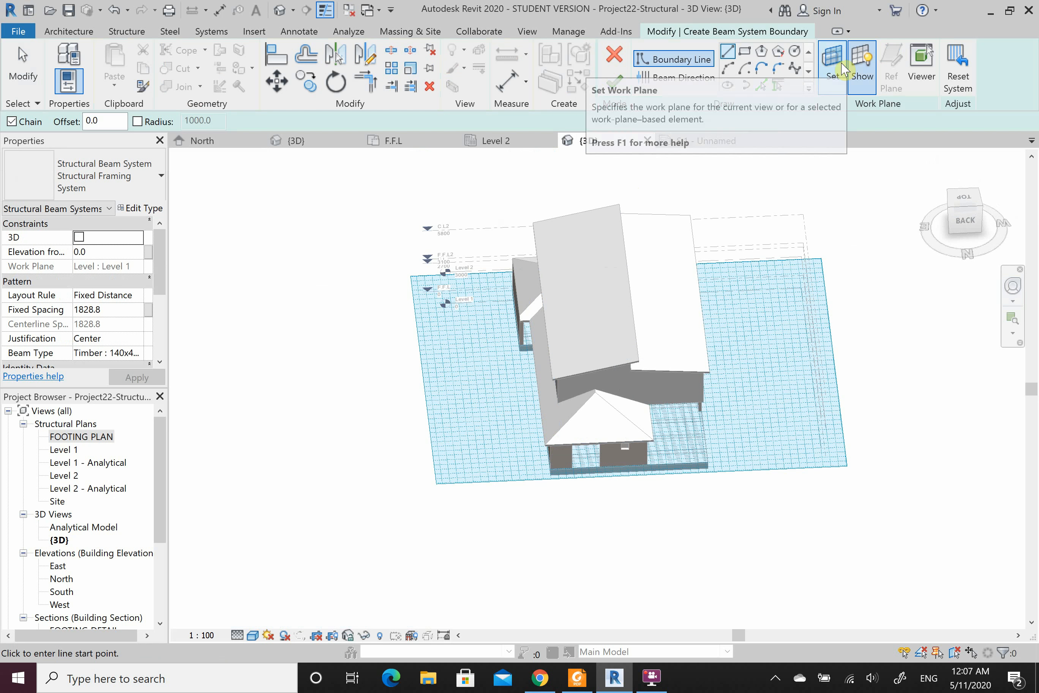
click(862, 69)
Step: Set the beam system's work plane by picking the face of the linked upper roof's east slope
click(833, 68)
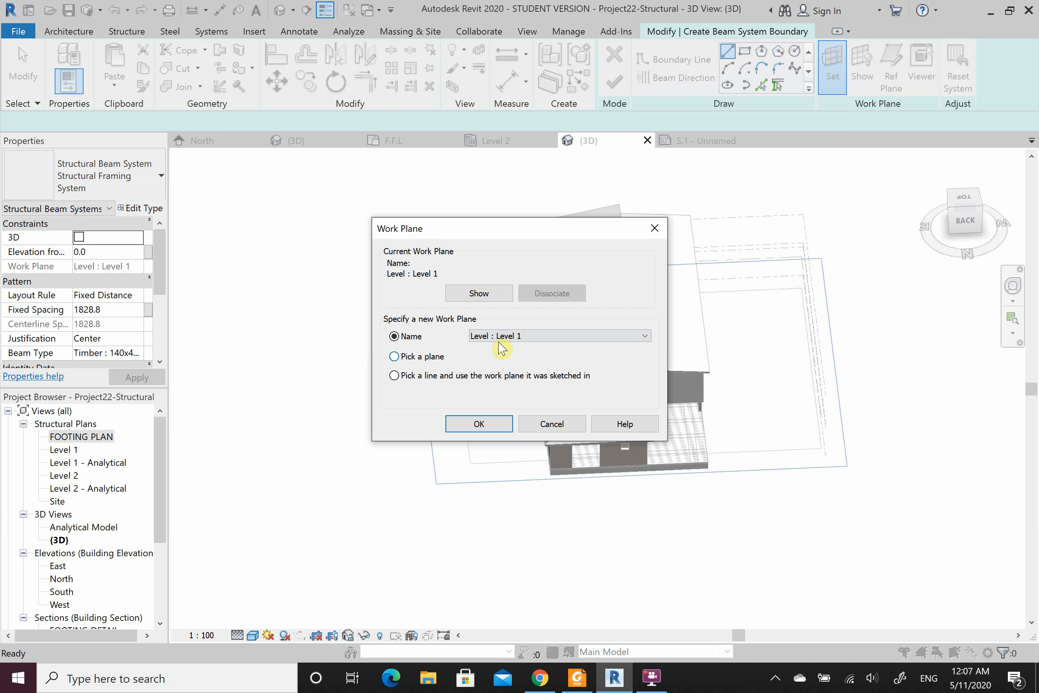
click(609, 339)
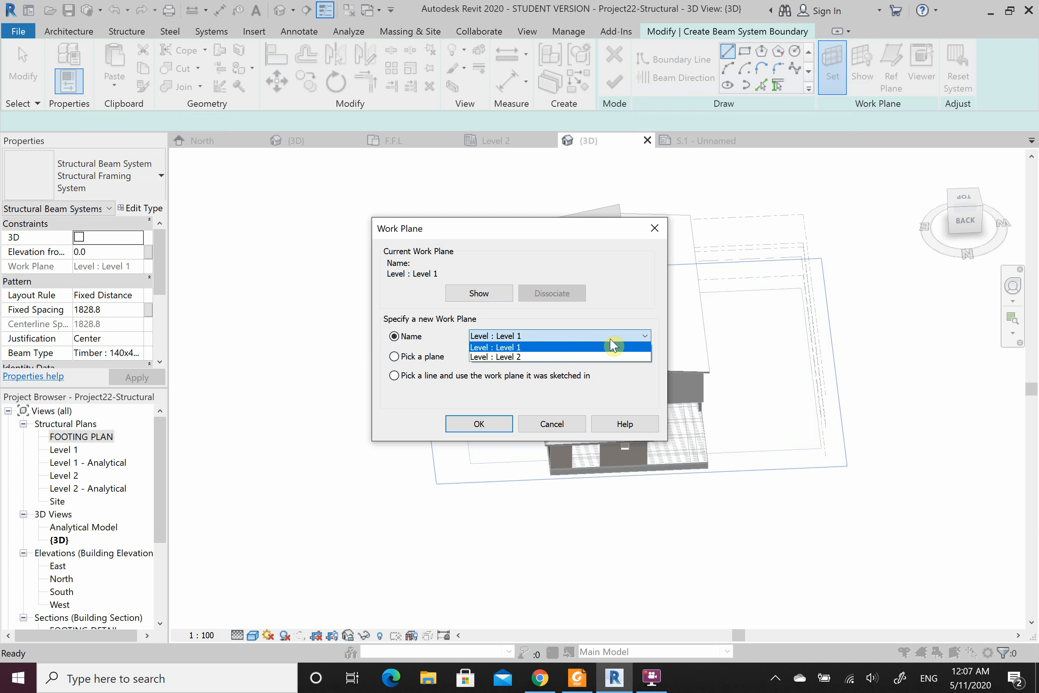
click(592, 347)
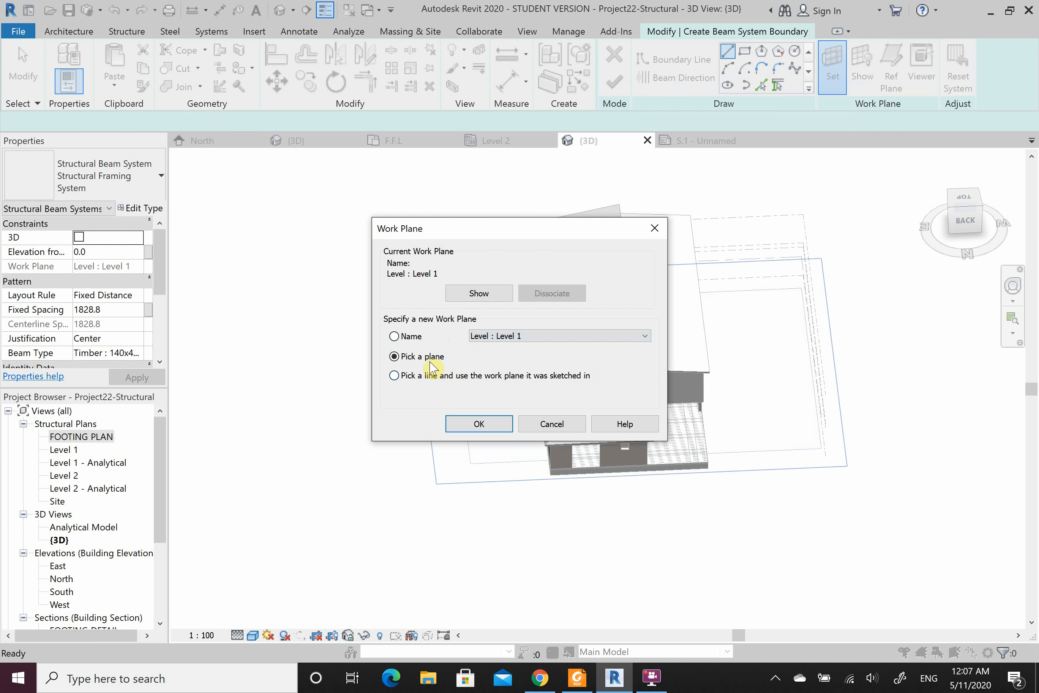
click(472, 424)
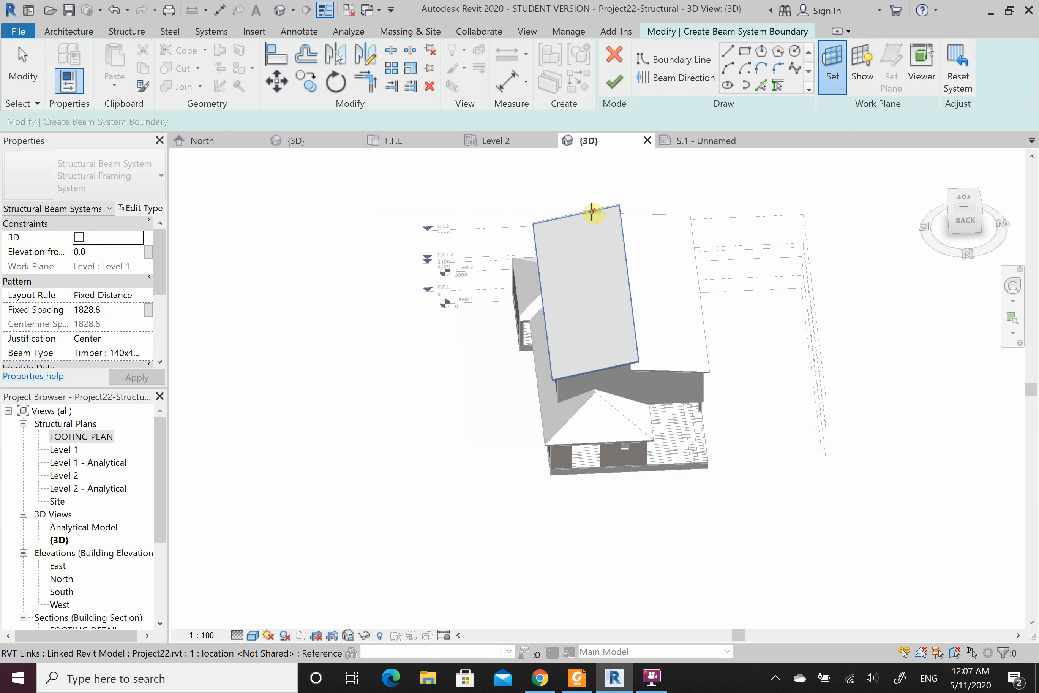
scroll(594, 213, up, 3)
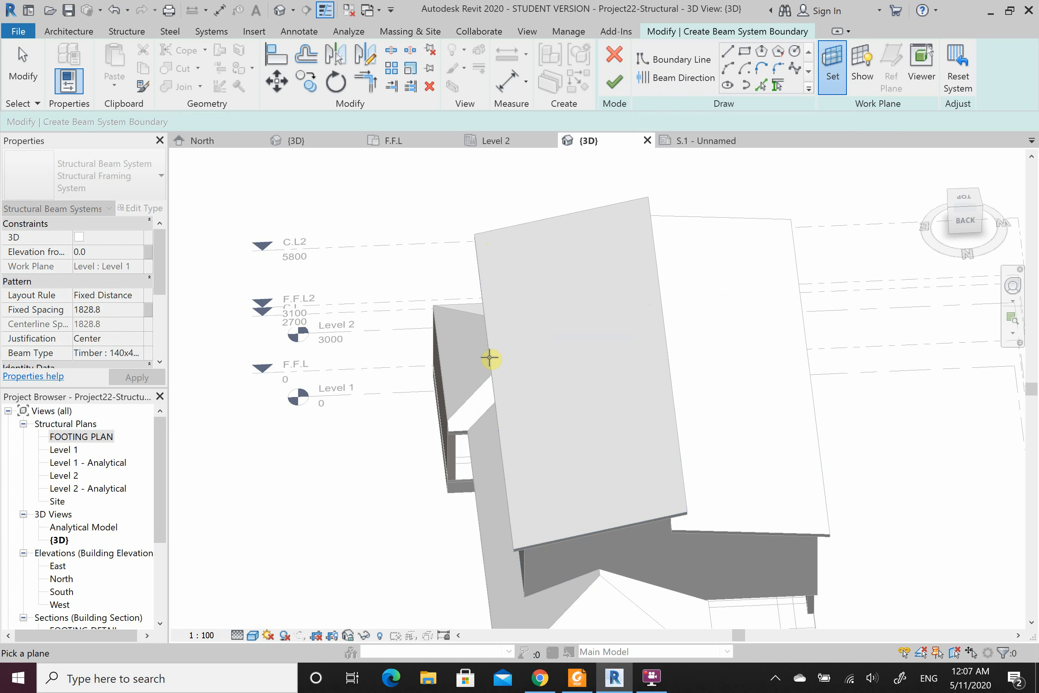
click(664, 328)
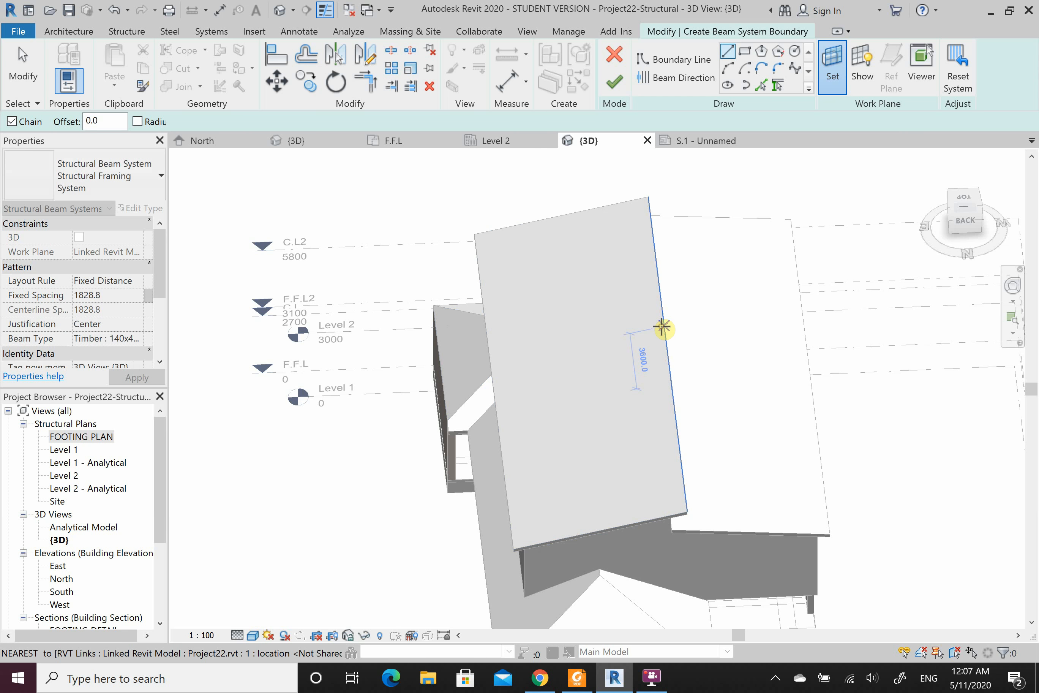
Step: Pick the south edge and the ridge edge of the upper roof's east slope as beam system boundary lines
click(763, 86)
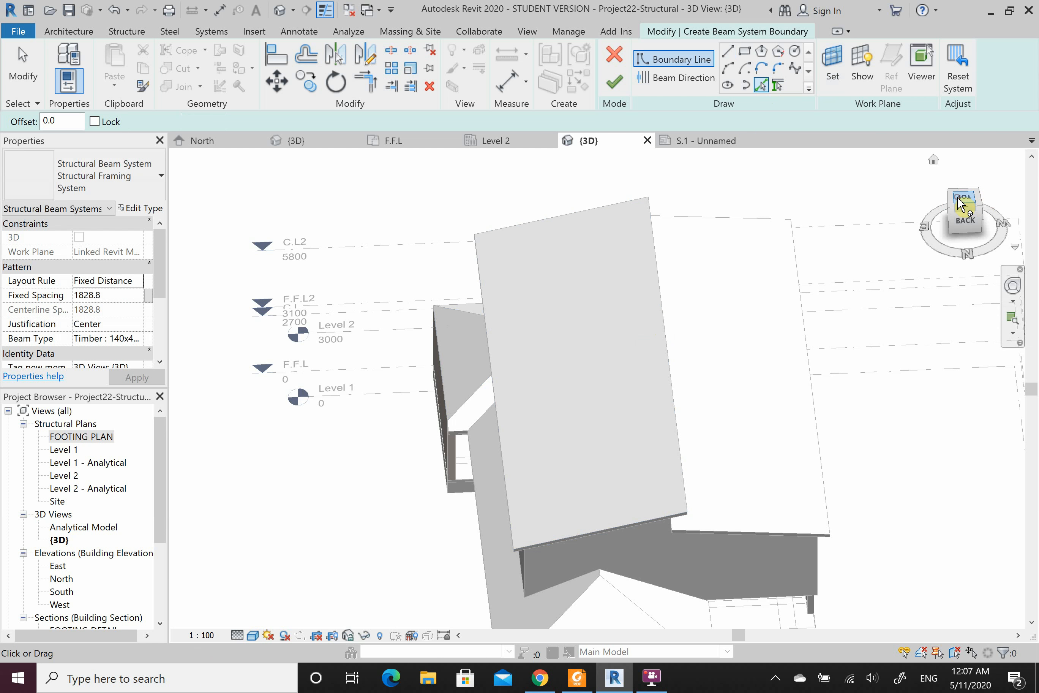
click(977, 203)
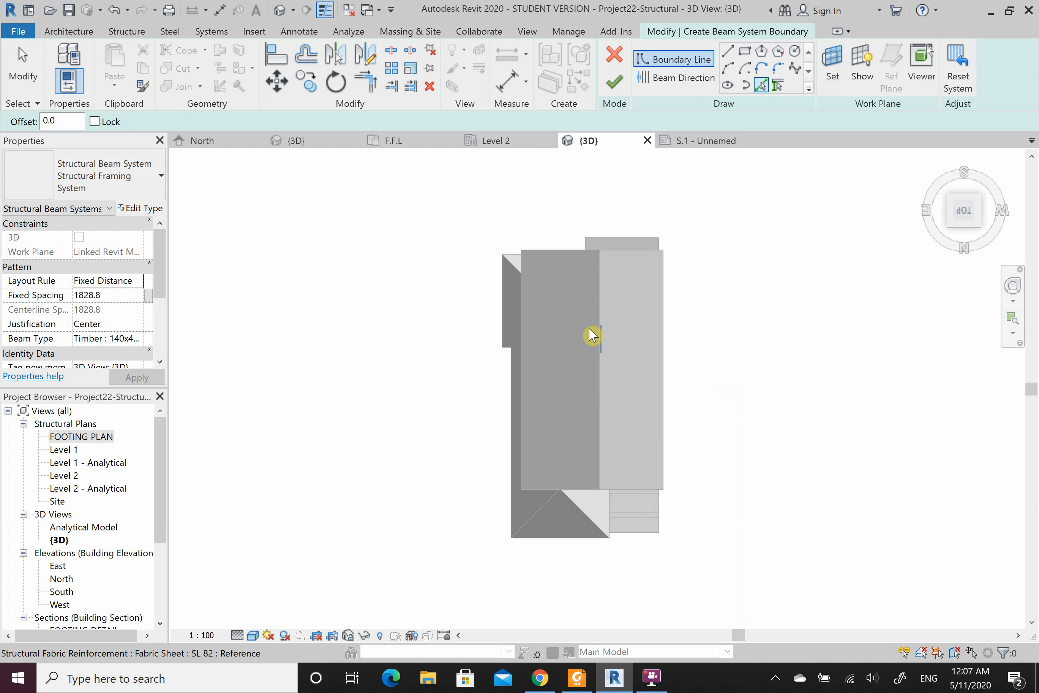
click(563, 253)
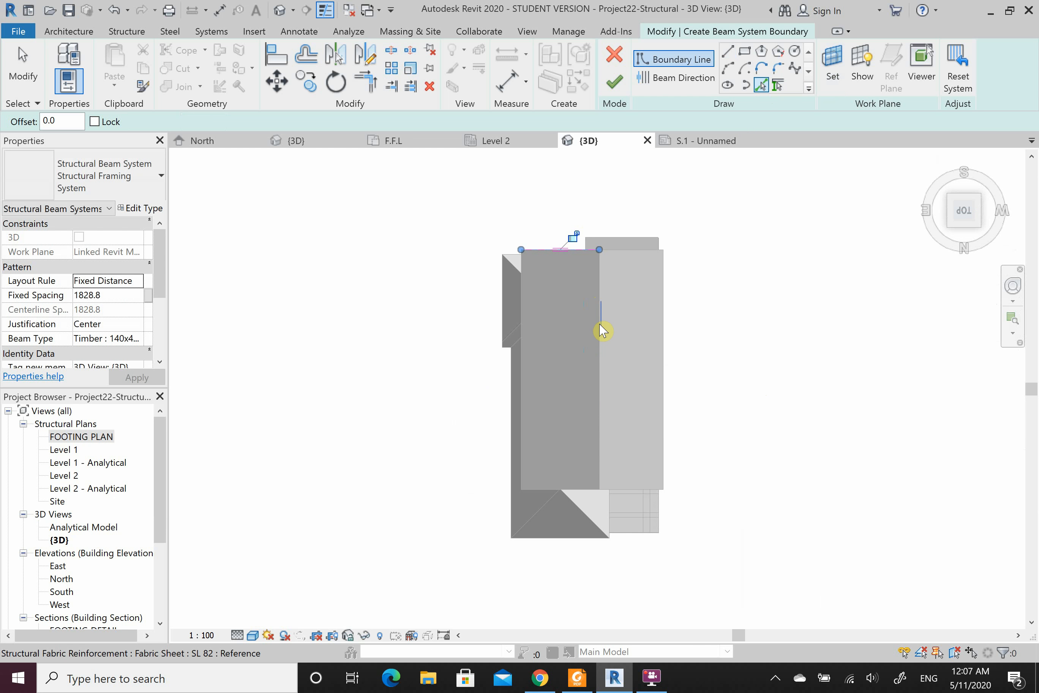
key(Tab)
key(Tab)
key(Tab)
key(Tab)
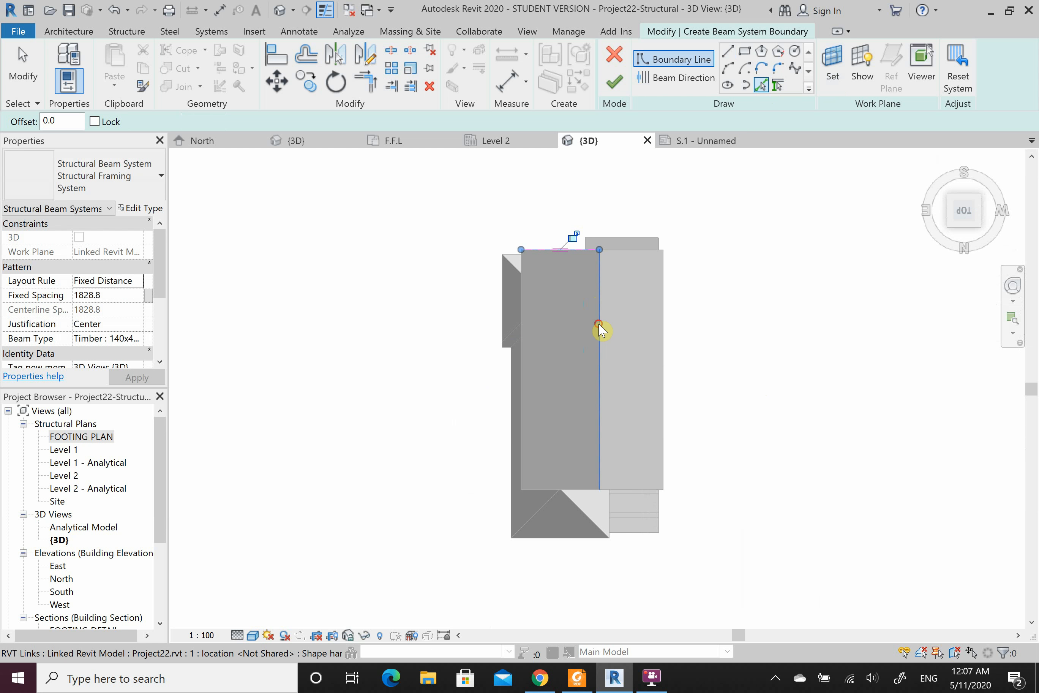
click(599, 326)
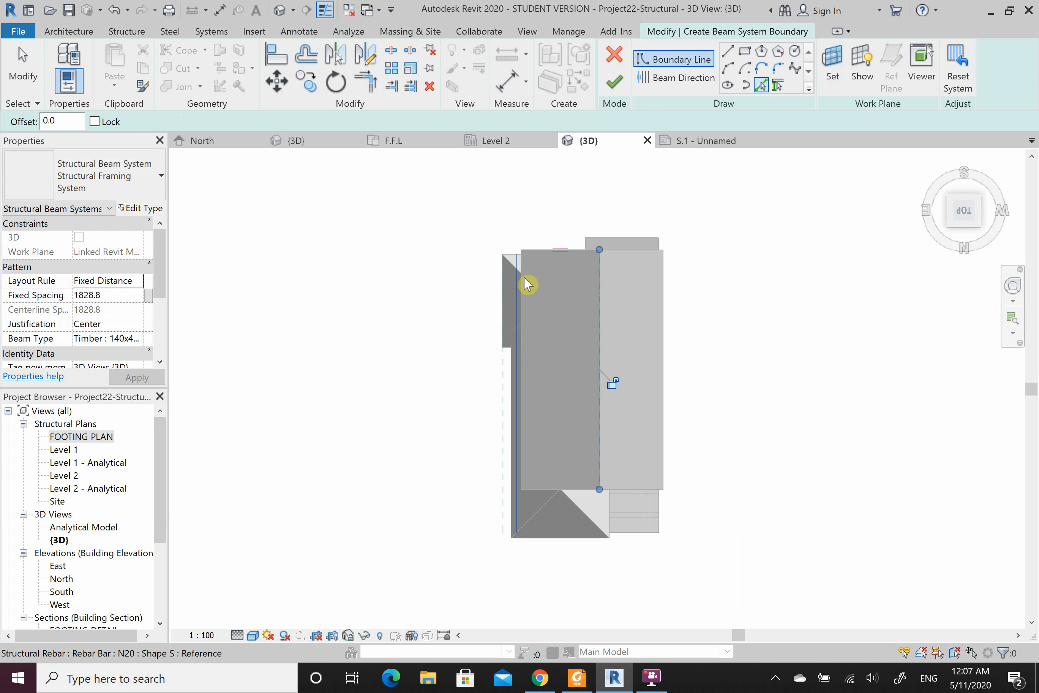
Step: Pick the east eave and the north edge of the same roof slope to close the beam system boundary
scroll(524, 277, up, 5)
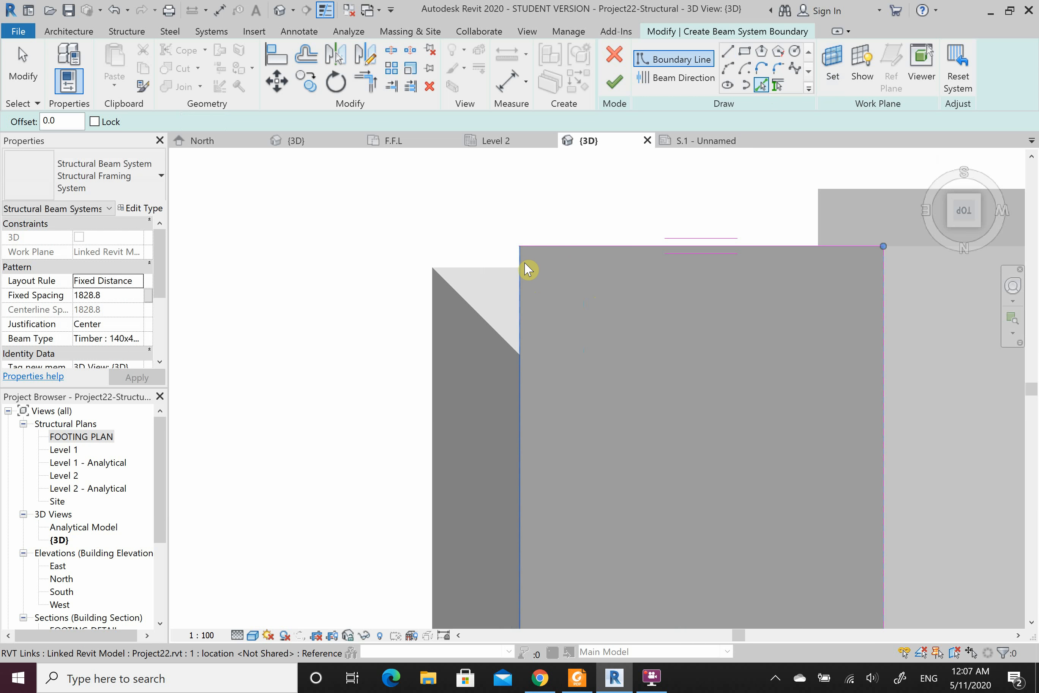
click(529, 269)
scroll(553, 205, down, 2)
scroll(553, 205, down, 3)
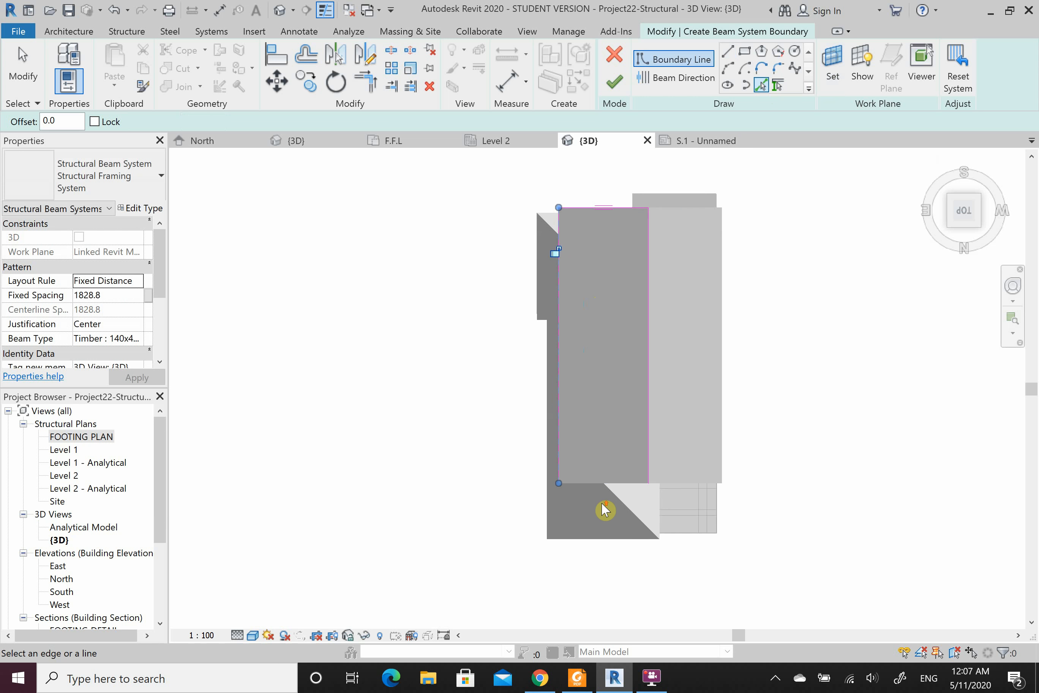
scroll(603, 508, up, 6)
click(627, 483)
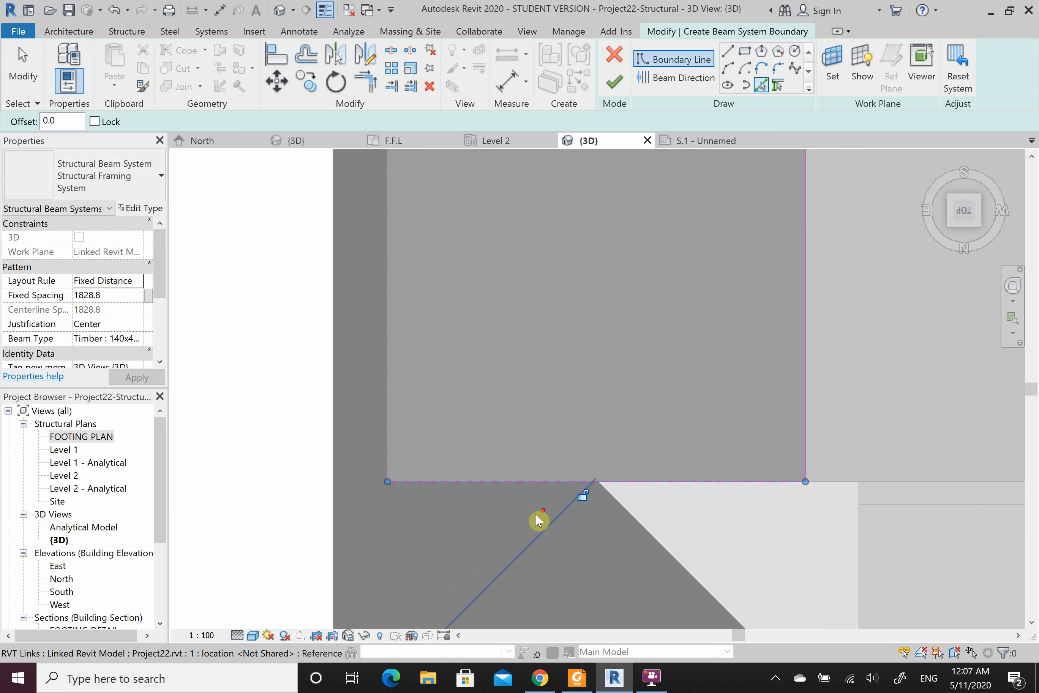
scroll(538, 520, down, 4)
Step: Set the beam system's fixed spacing to 900 with beam type Timber : 140x45MGP10 and finish the boundary sketch
click(135, 282)
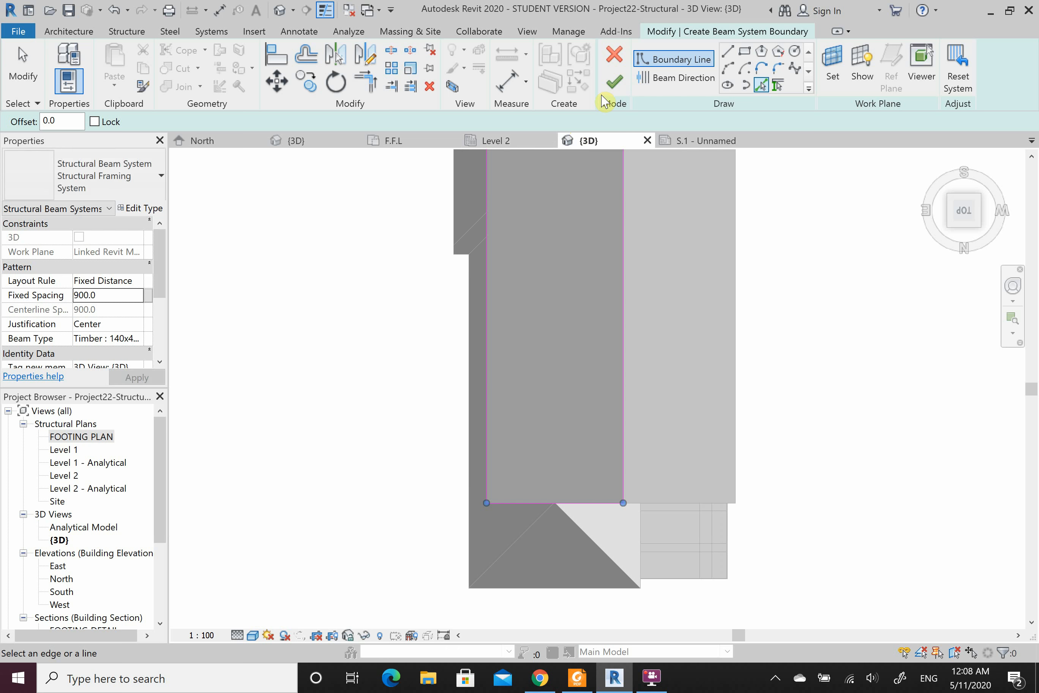
click(133, 341)
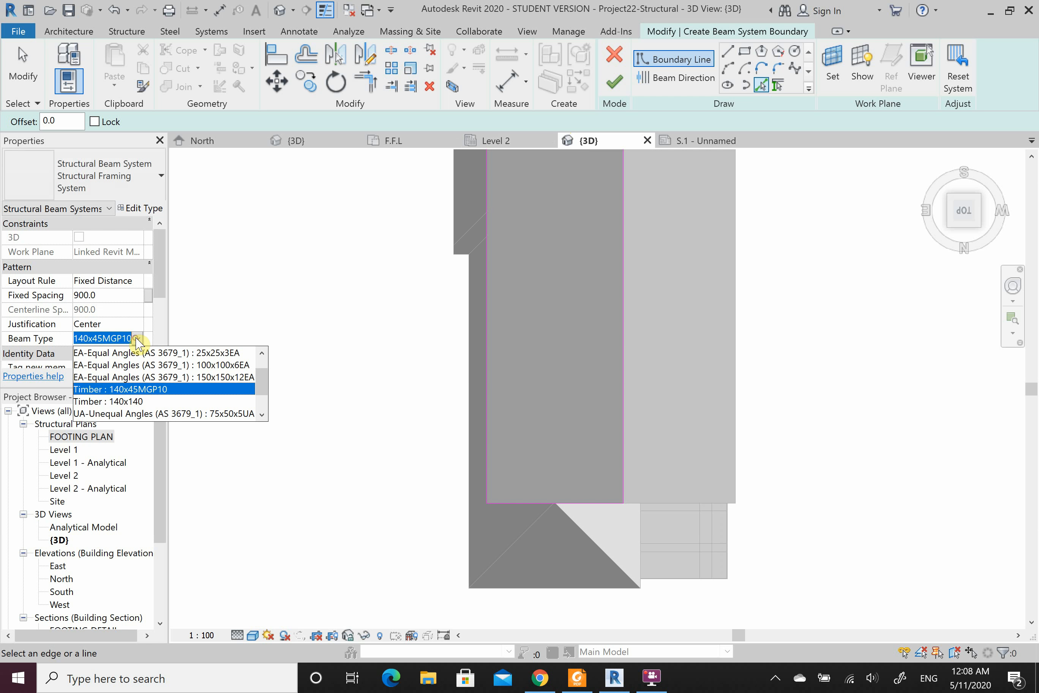
scroll(152, 400, up, 1)
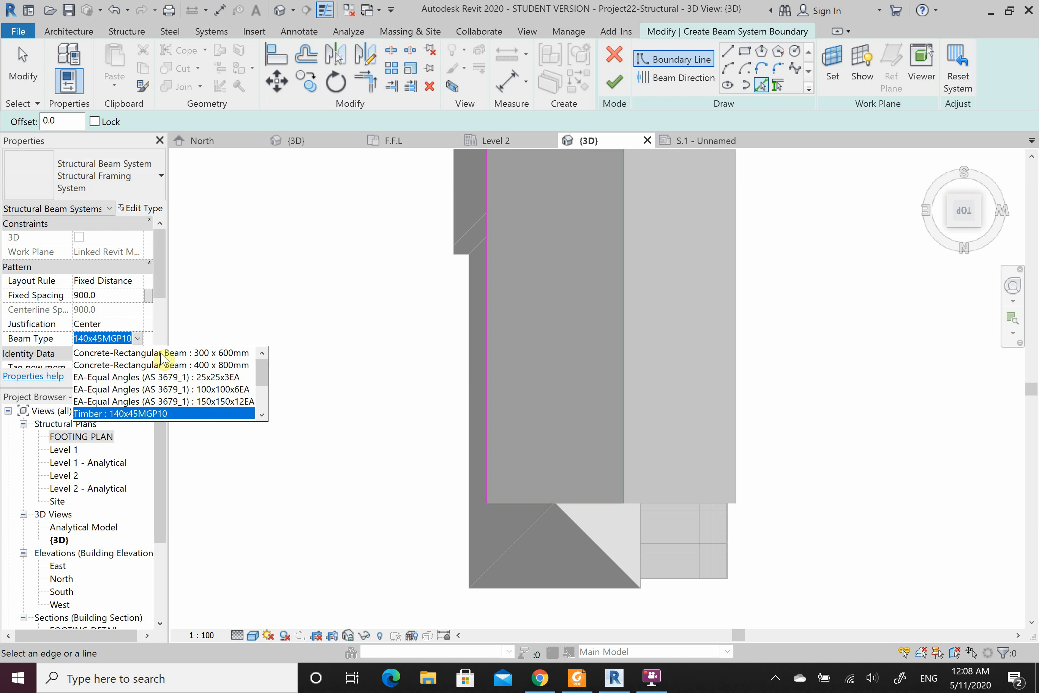
scroll(163, 397, down, 2)
scroll(164, 405, up, 2)
scroll(147, 412, down, 1)
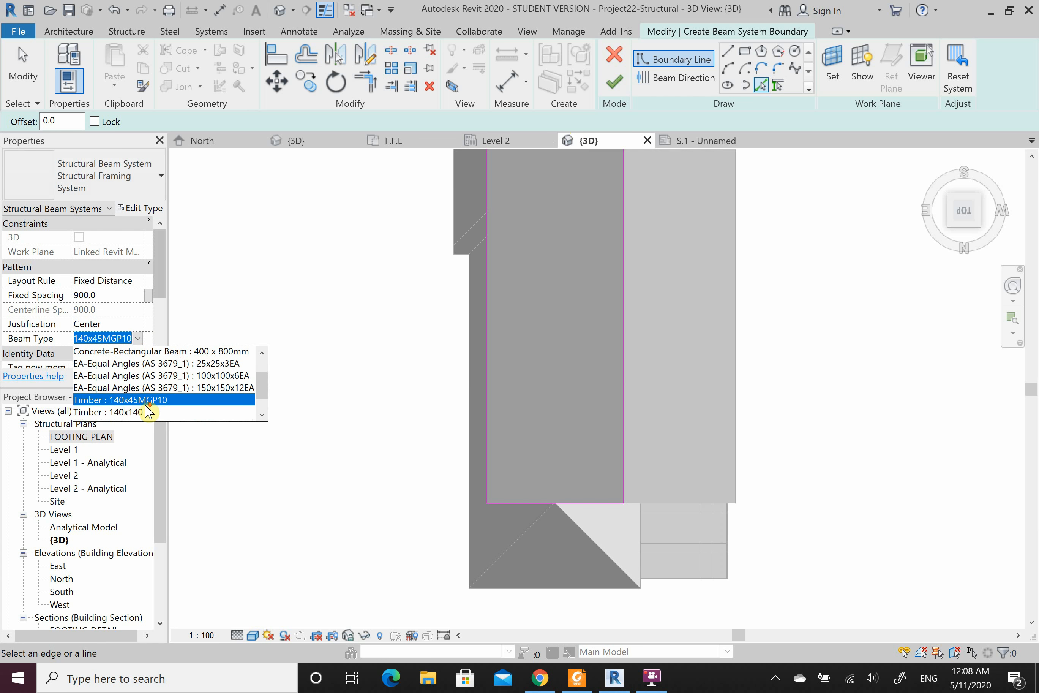
click(126, 375)
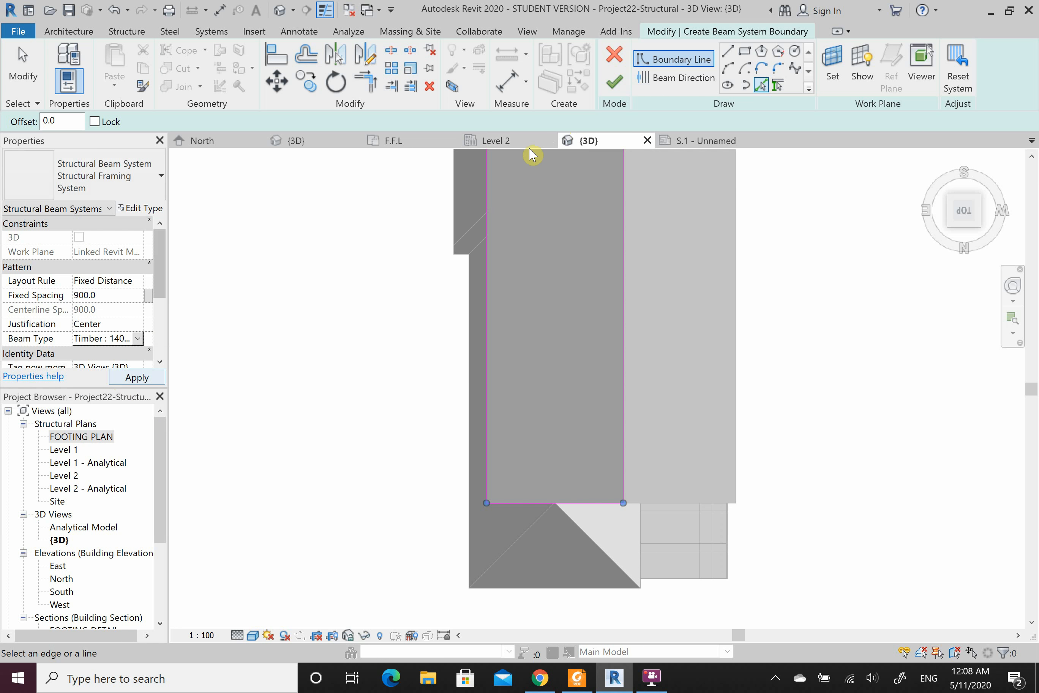
click(616, 84)
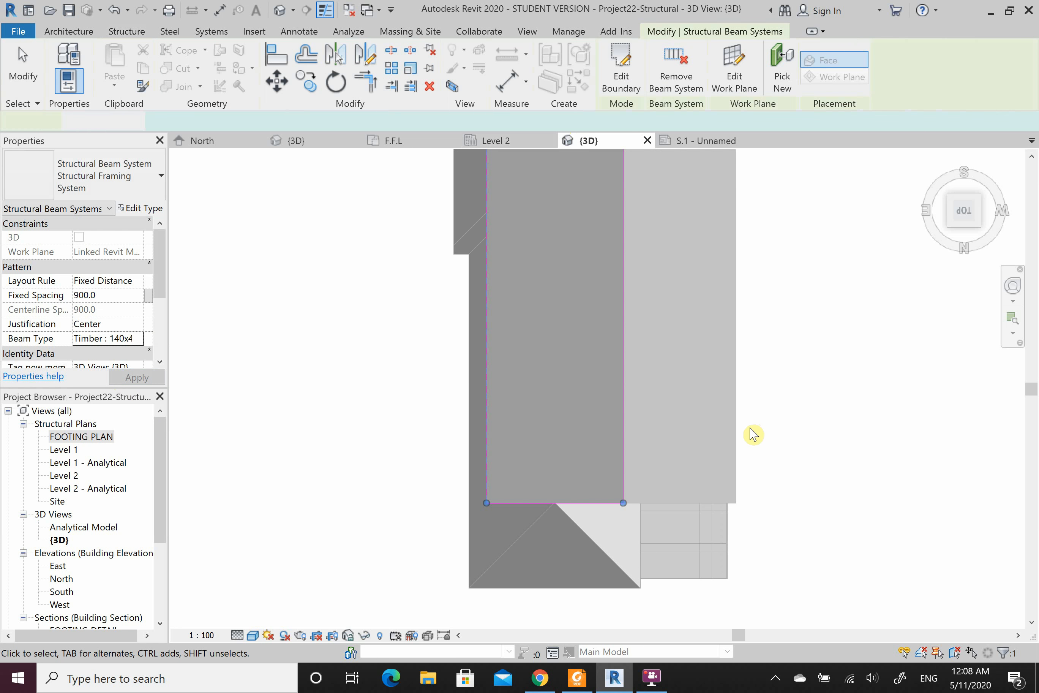
Step: Hide the linked model's upper east roof element in the 3D view to expose the new beams
scroll(864, 239, up, 1)
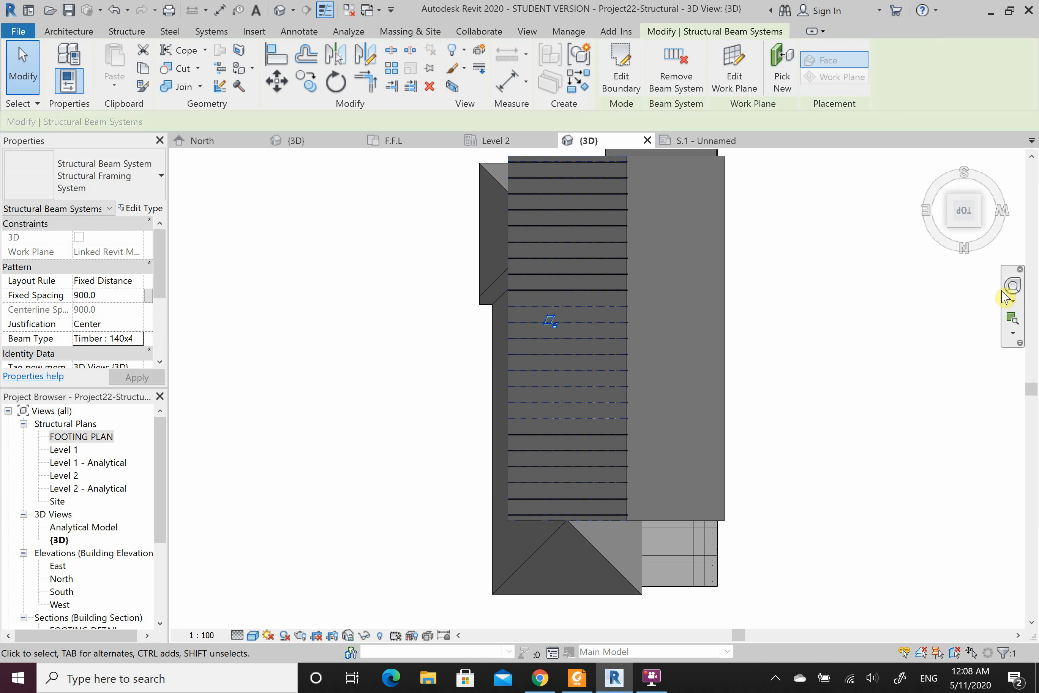
click(1013, 287)
drag(828, 410, 817, 343)
key(Escape)
scroll(570, 476, up, 5)
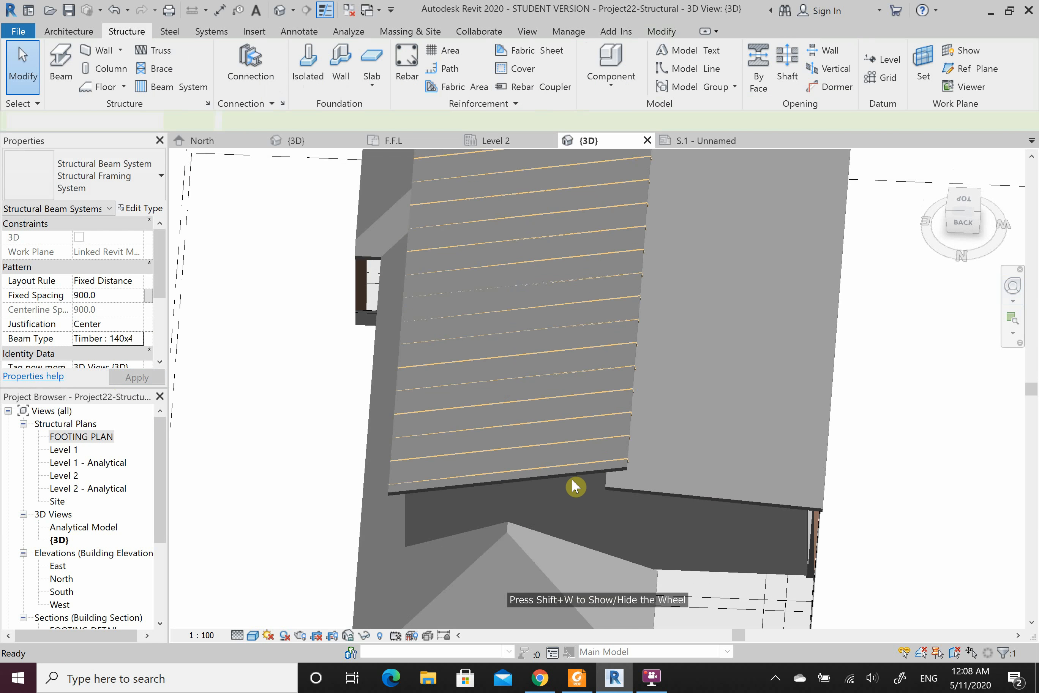
key(Tab)
key(Tab)
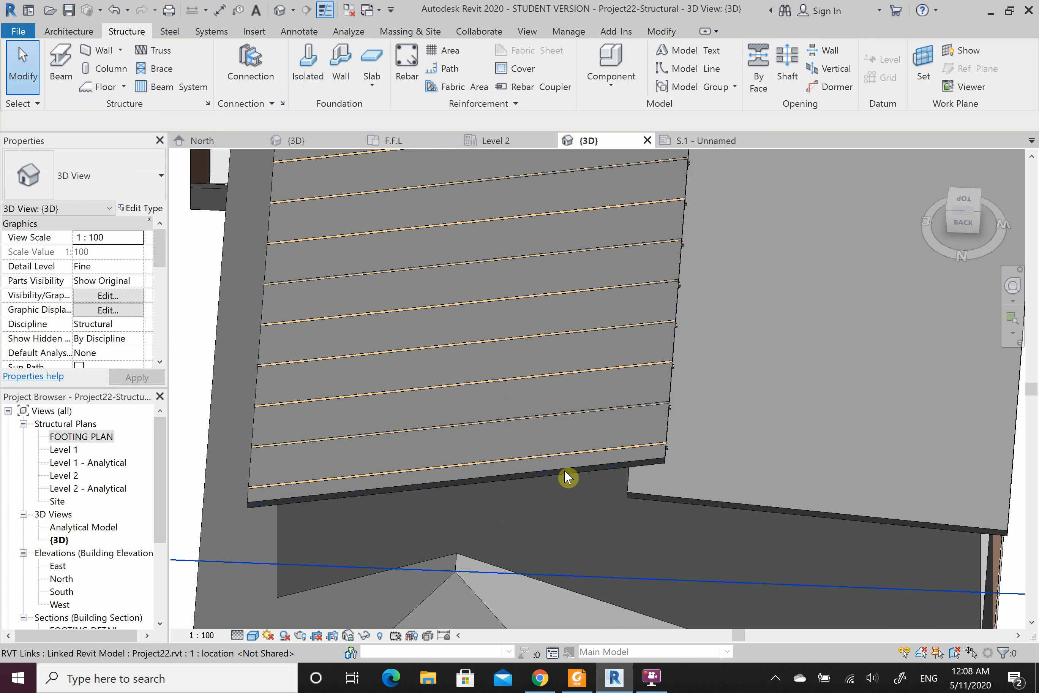
click(564, 469)
right_click(565, 469)
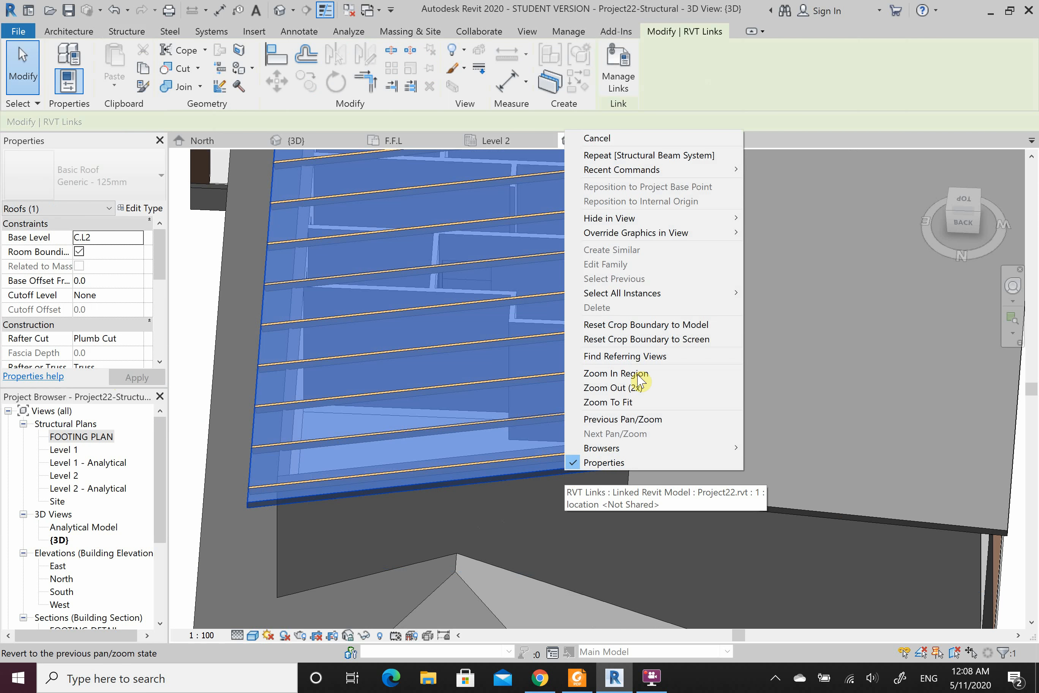
mouse_move(689, 224)
click(779, 218)
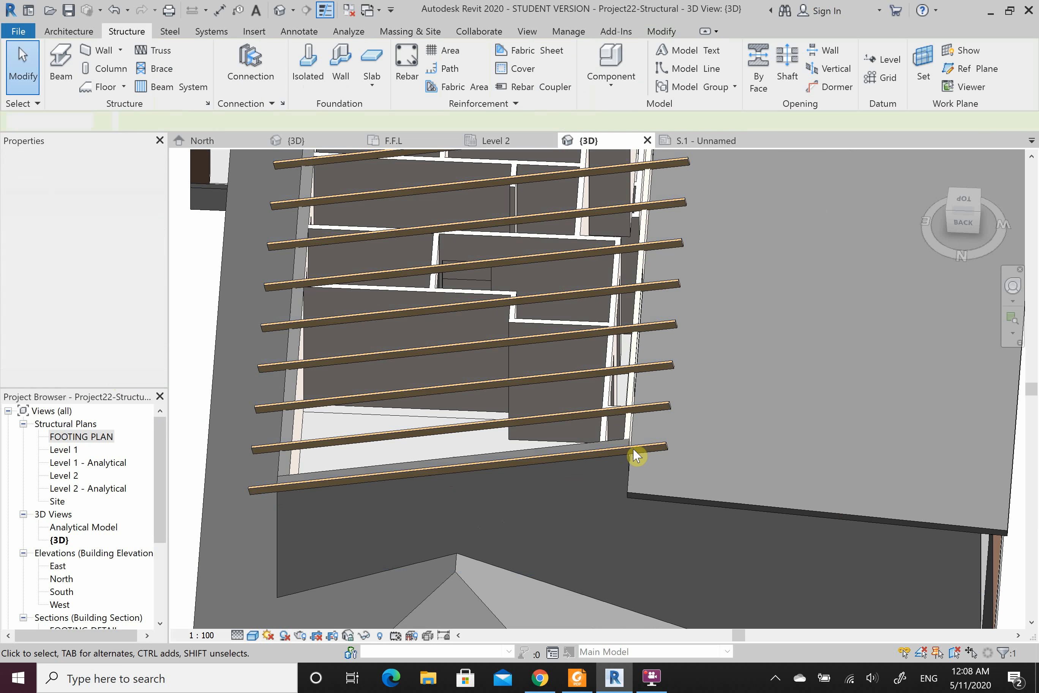
Step: Start a new beam system and set its work plane to the linked model's upper west roof slope
scroll(590, 508, down, 2)
scroll(590, 506, down, 2)
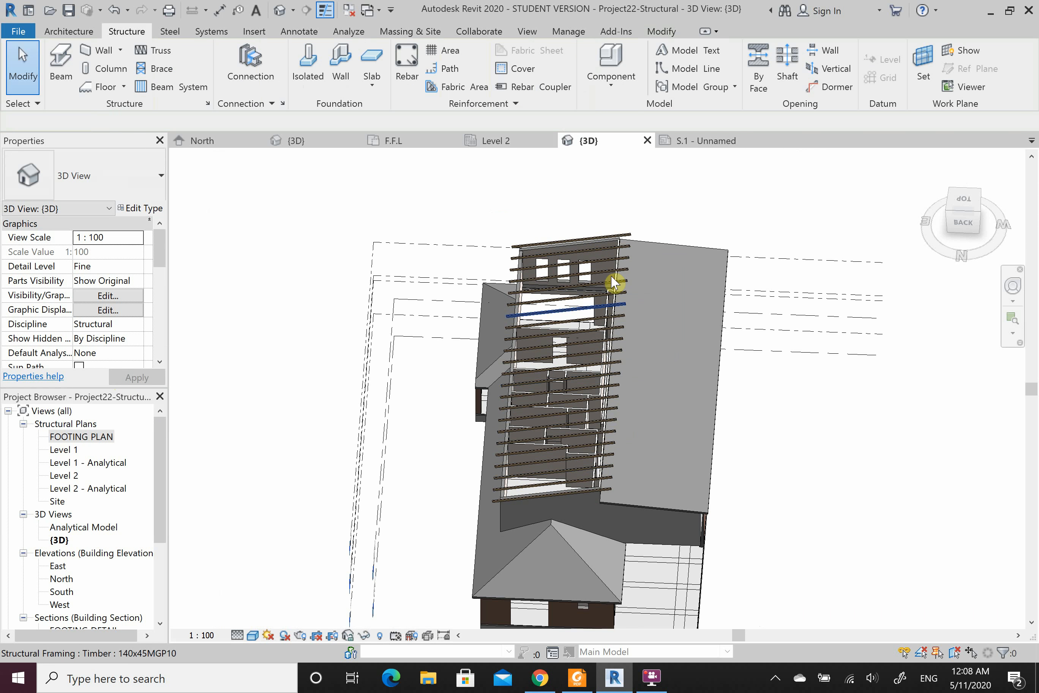
click(1013, 286)
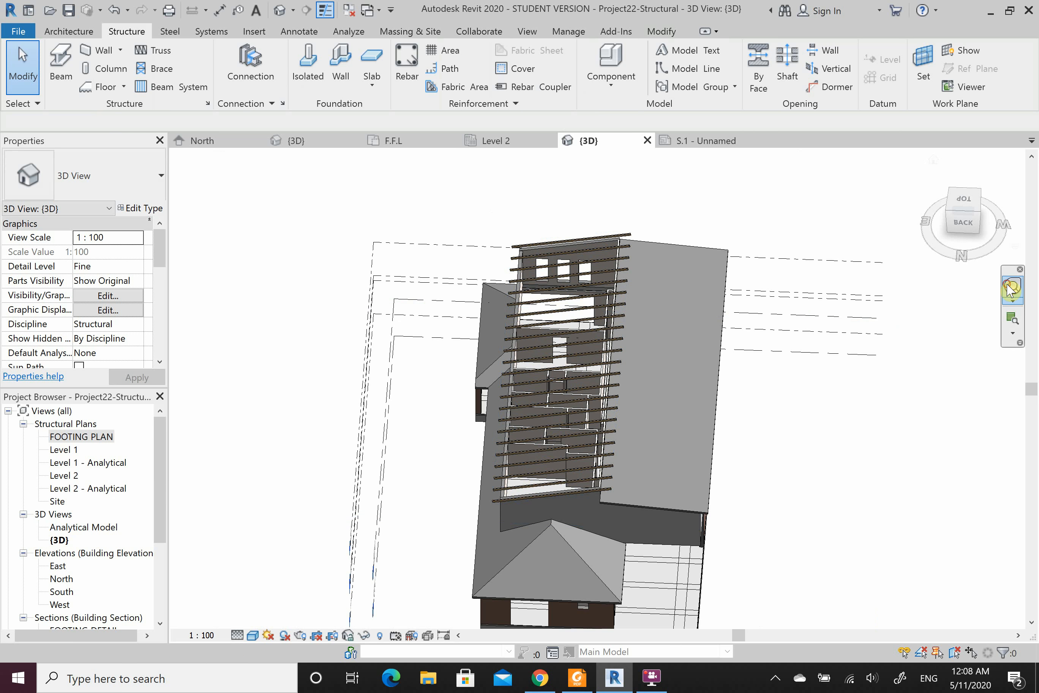
drag(738, 454, 644, 430)
scroll(529, 453, up, 2)
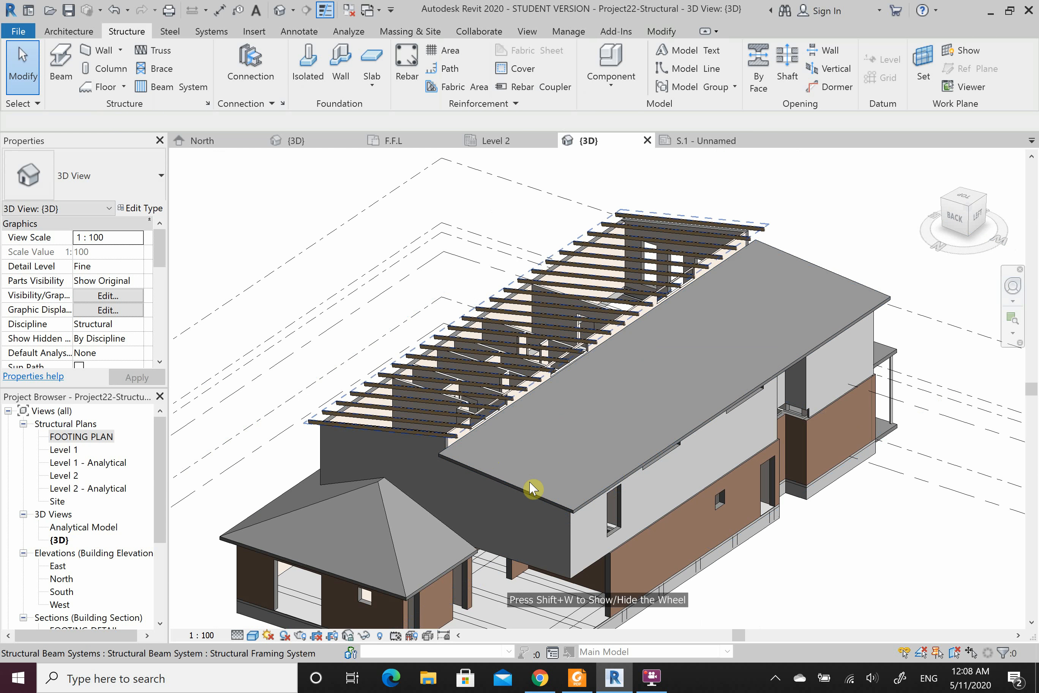
scroll(675, 309, down, 2)
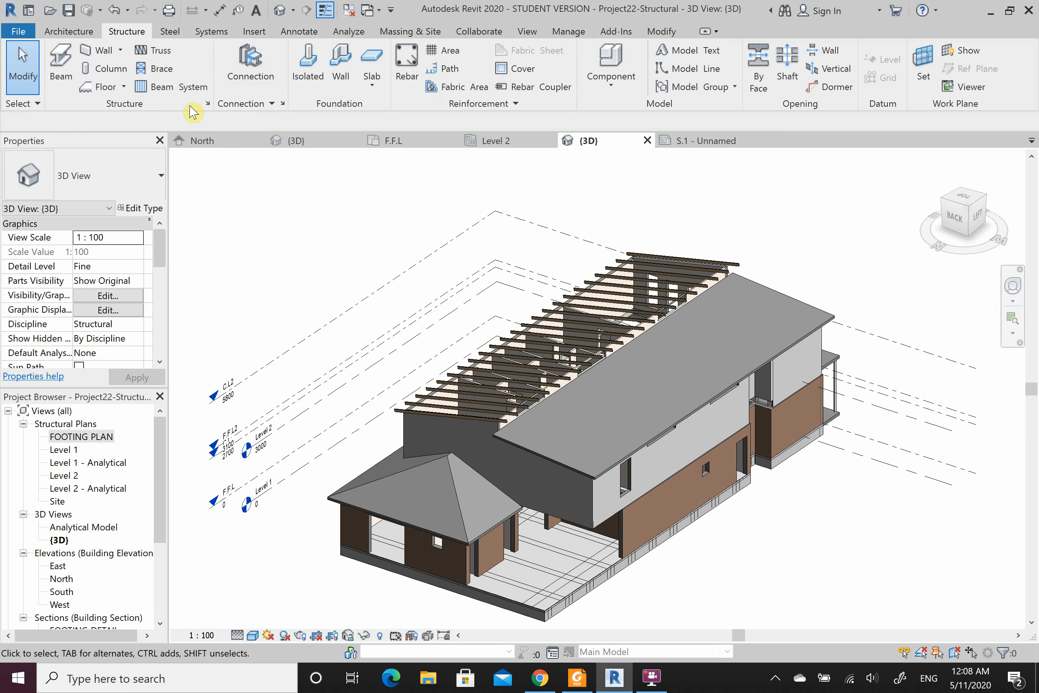
click(173, 87)
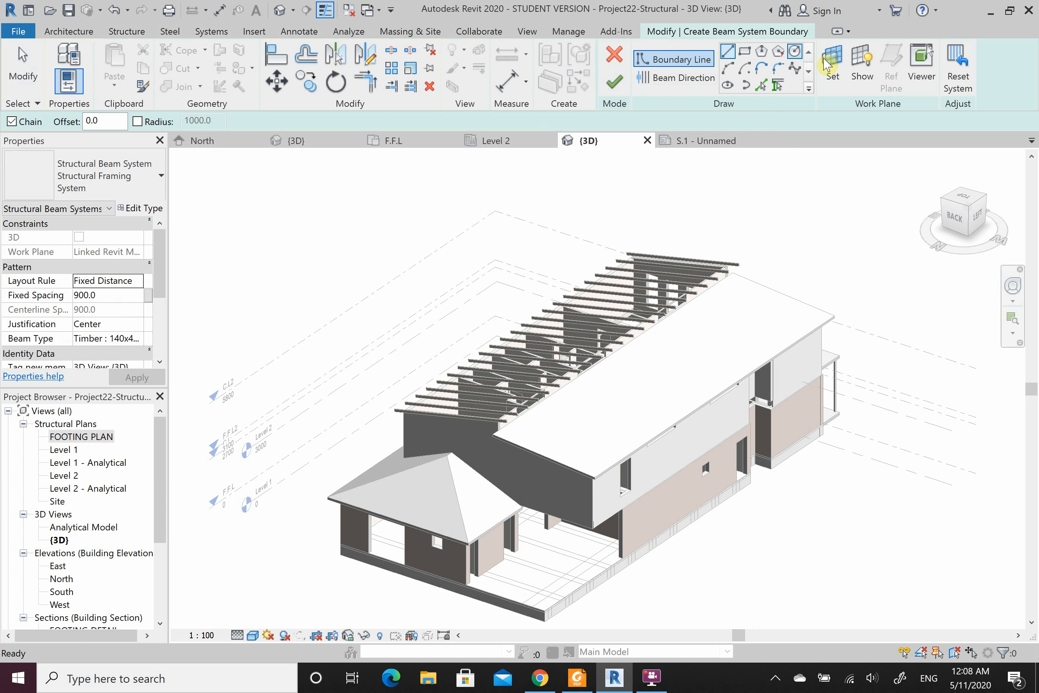
click(833, 67)
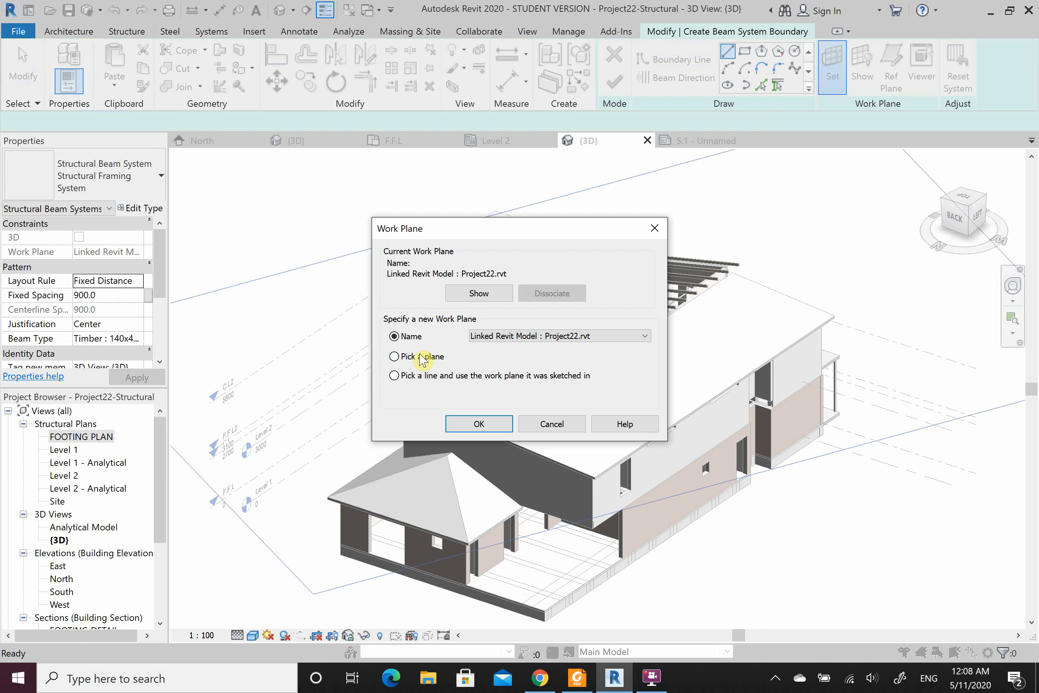
click(480, 424)
scroll(578, 436, up, 3)
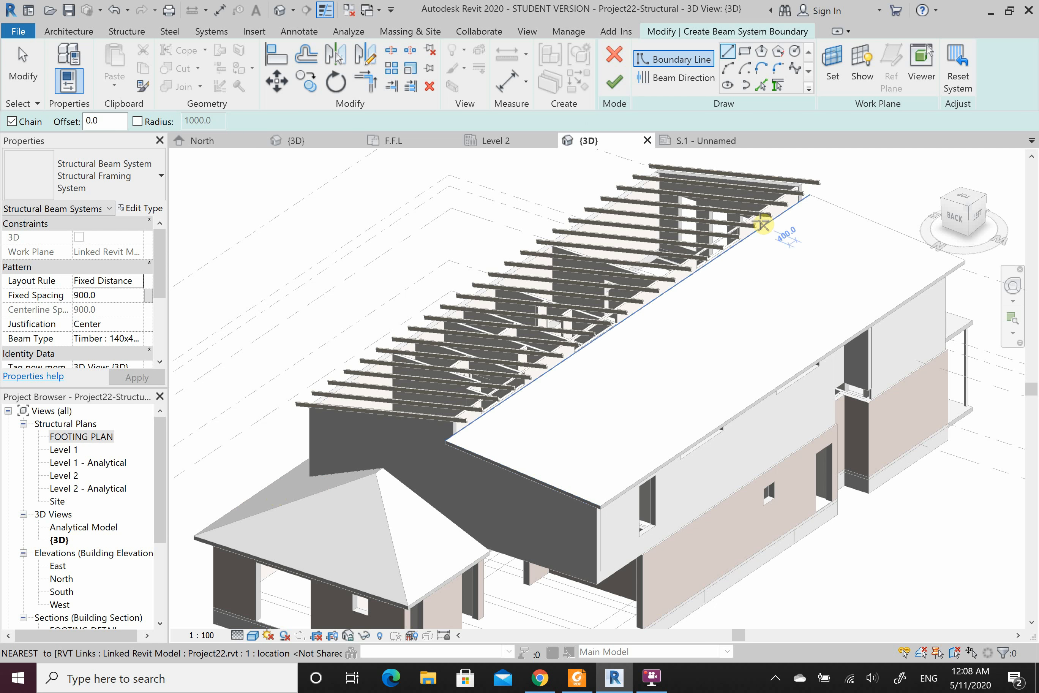
Step: Pick the south edge and the ridge edge of the upper west roof slope as beam system boundary lines
click(760, 86)
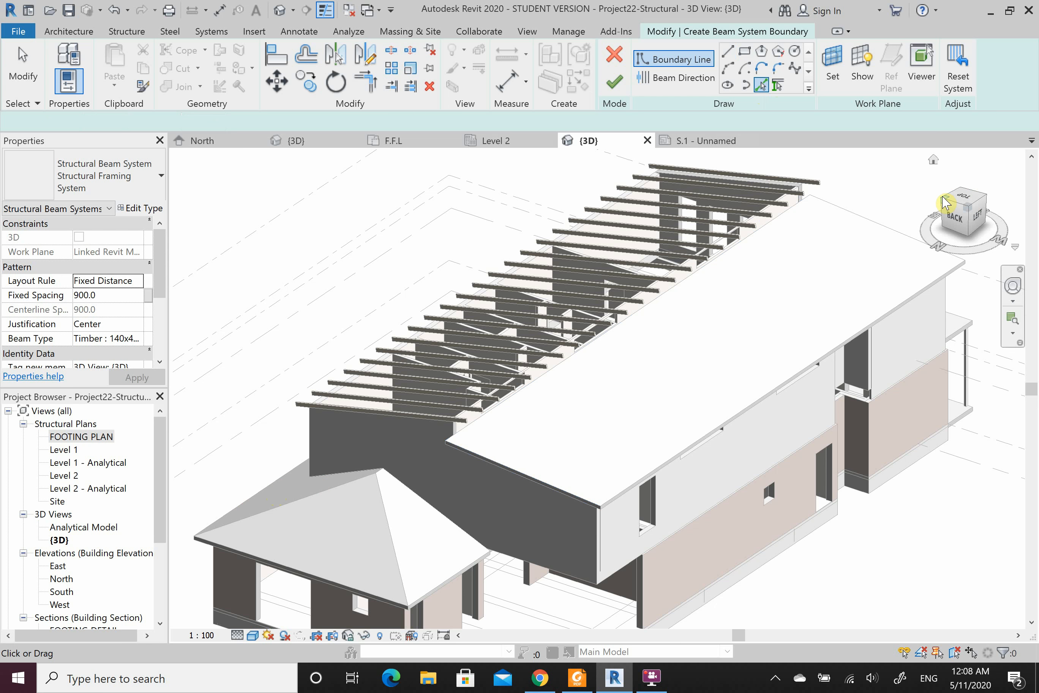
click(964, 203)
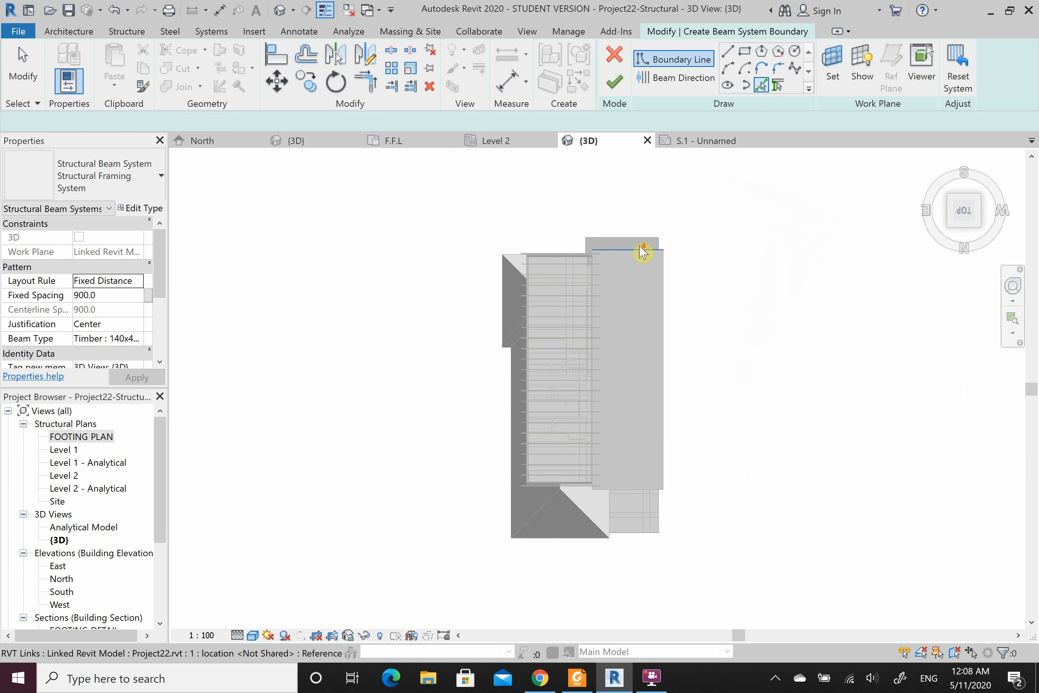
scroll(643, 253, up, 6)
click(643, 250)
scroll(434, 271, up, 3)
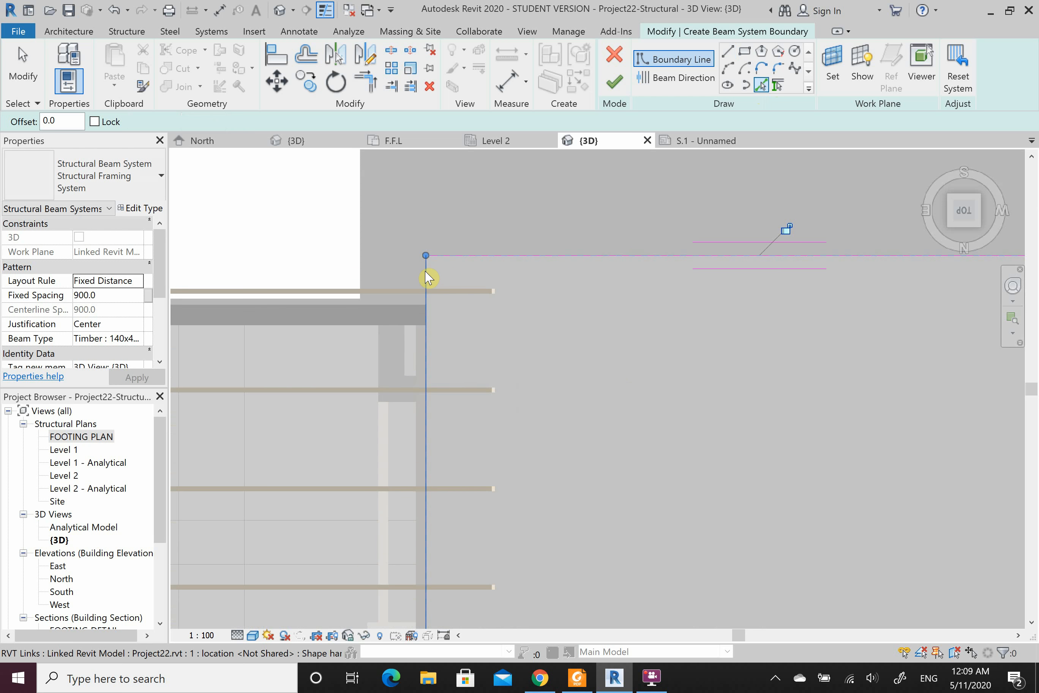
click(426, 275)
Step: Pick the west eave and the north edge of the same slope to close the boundary, and finish the beam system
scroll(418, 267, down, 3)
click(684, 354)
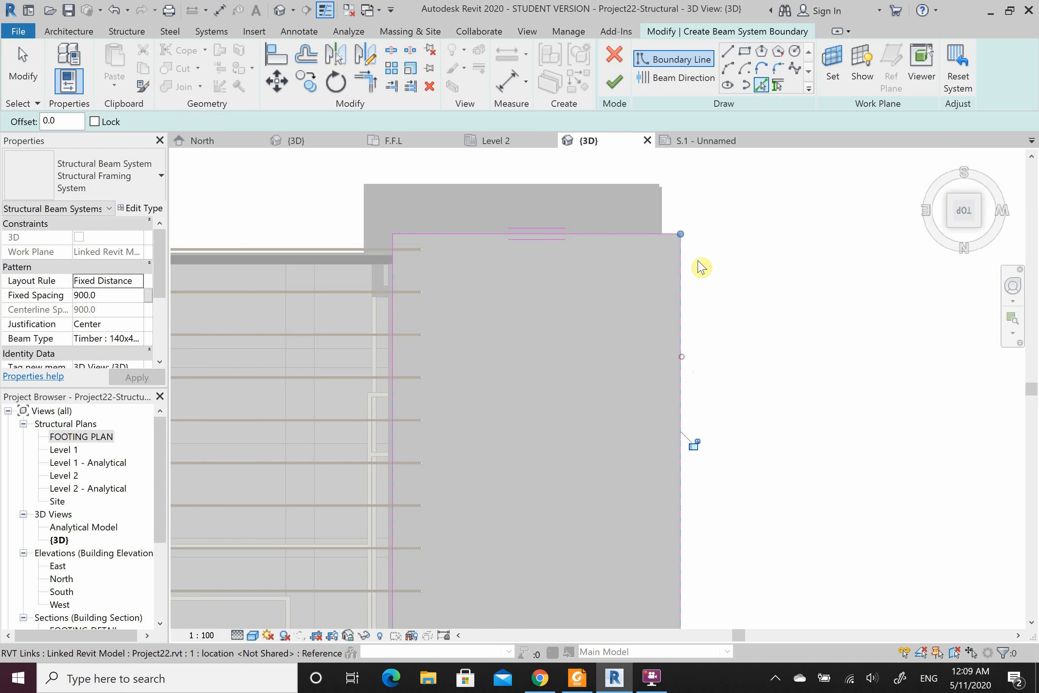
scroll(714, 213, down, 3)
scroll(661, 501, up, 3)
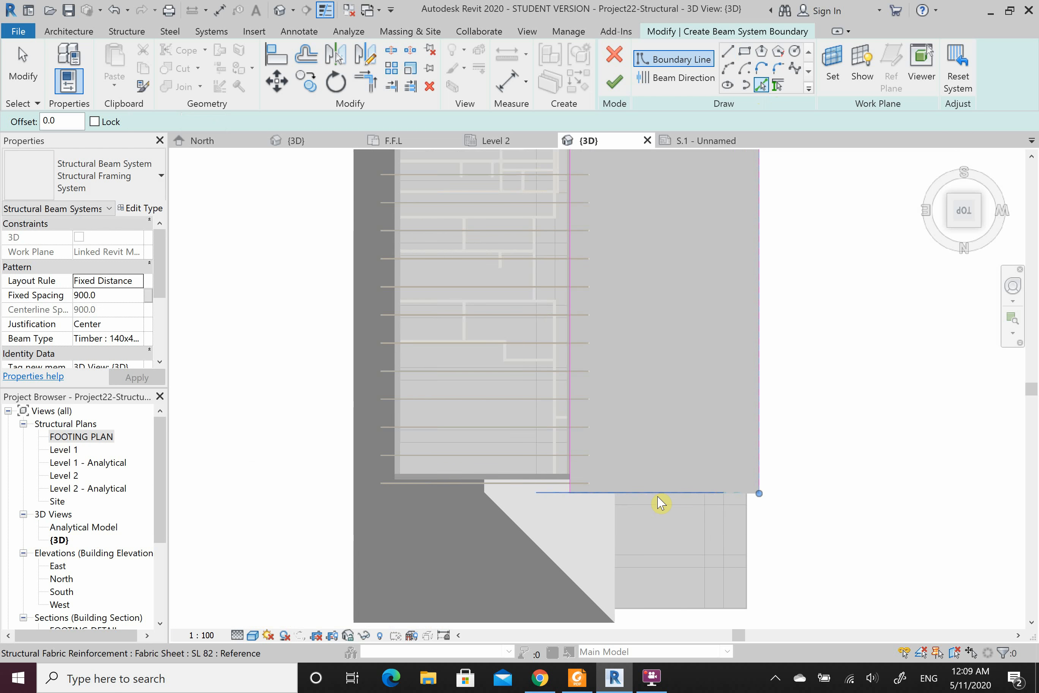
click(685, 494)
scroll(564, 414, down, 2)
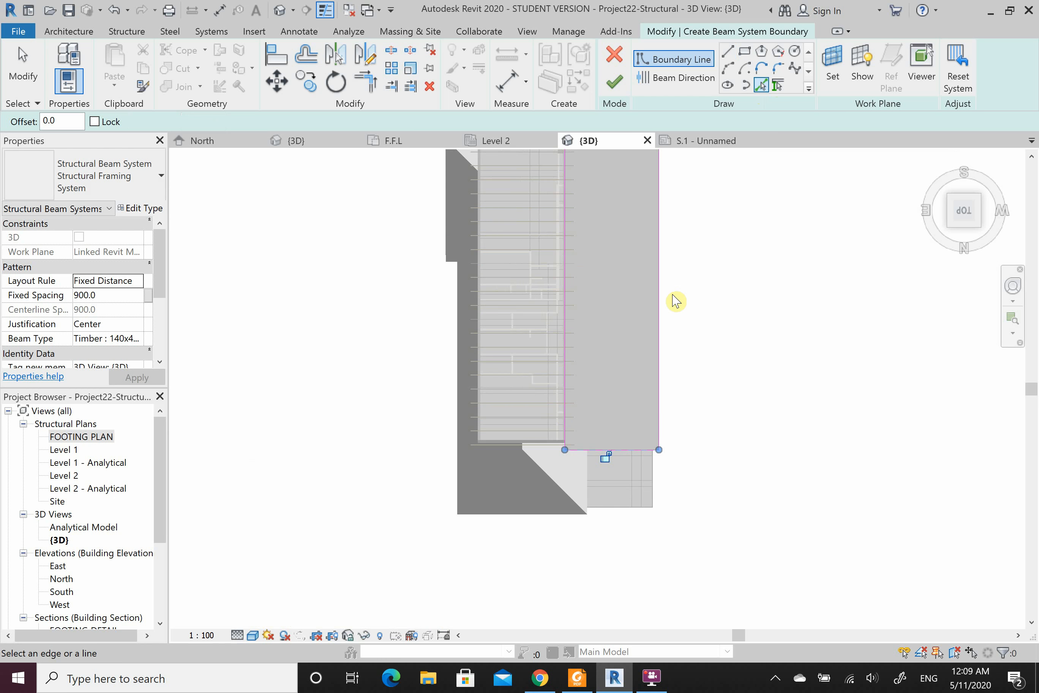
click(614, 82)
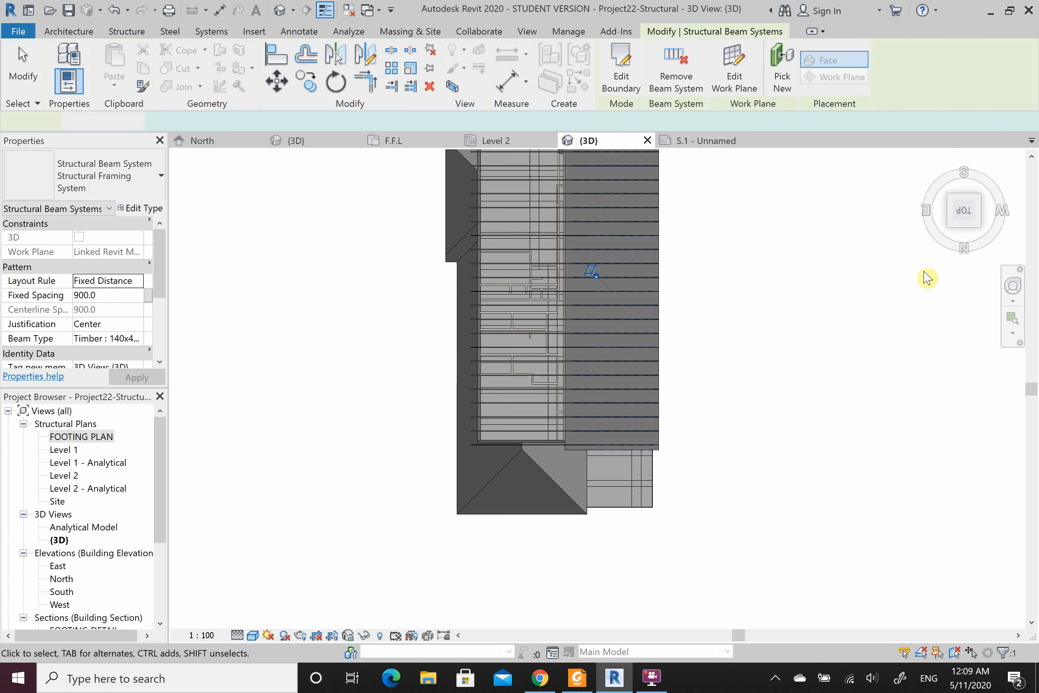
Step: Hide the linked model's upper west roof element in the 3D view to expose the beams
click(1013, 286)
drag(780, 402, 774, 290)
click(848, 248)
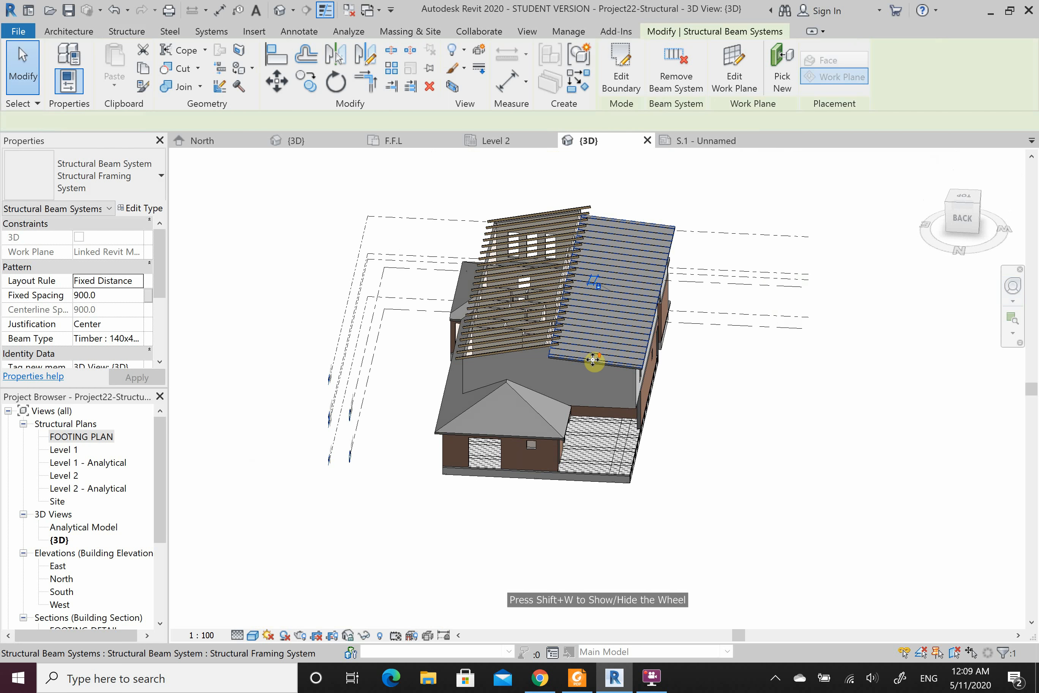
scroll(577, 382, up, 5)
key(Escape)
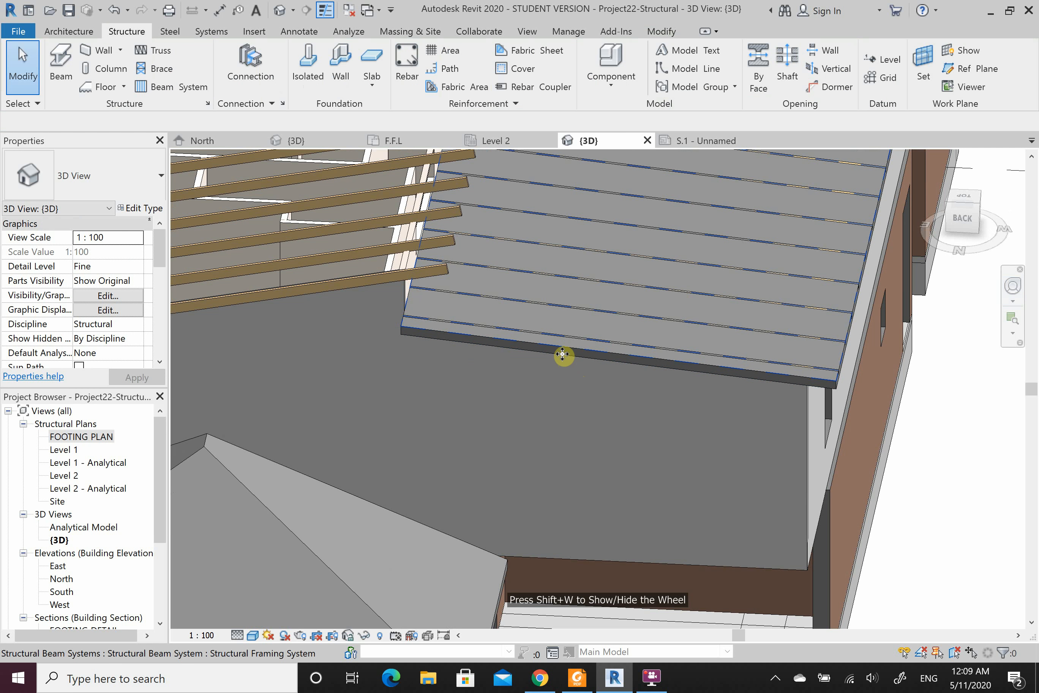
key(Tab)
key(Tab)
key(Tab)
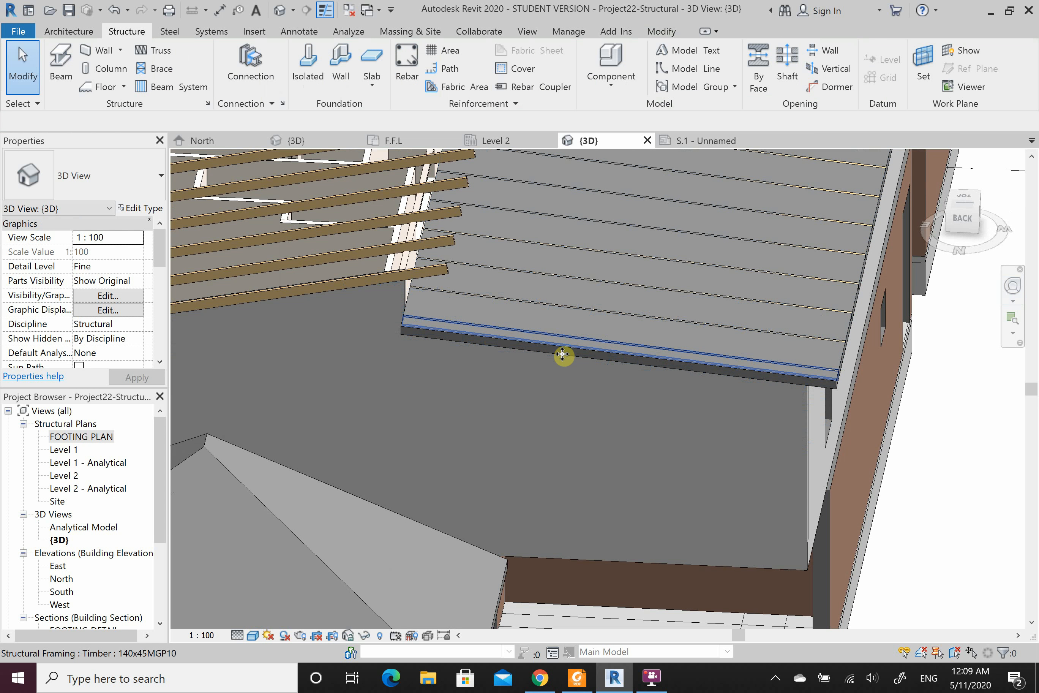
key(Tab)
key(Tab)
click(564, 358)
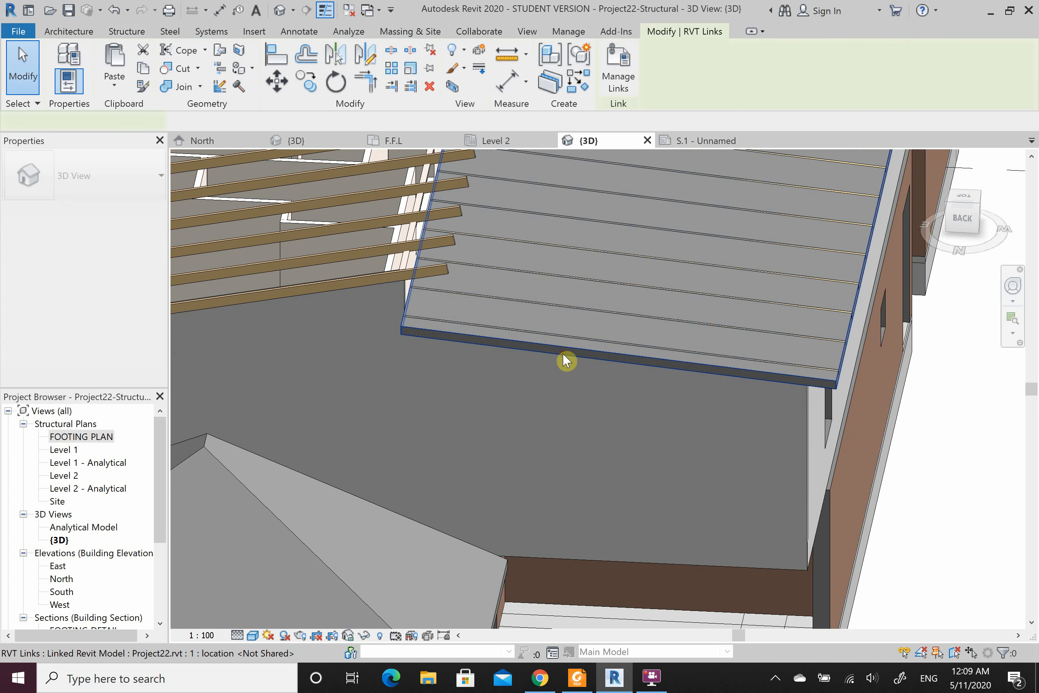
right_click(566, 360)
mouse_move(675, 103)
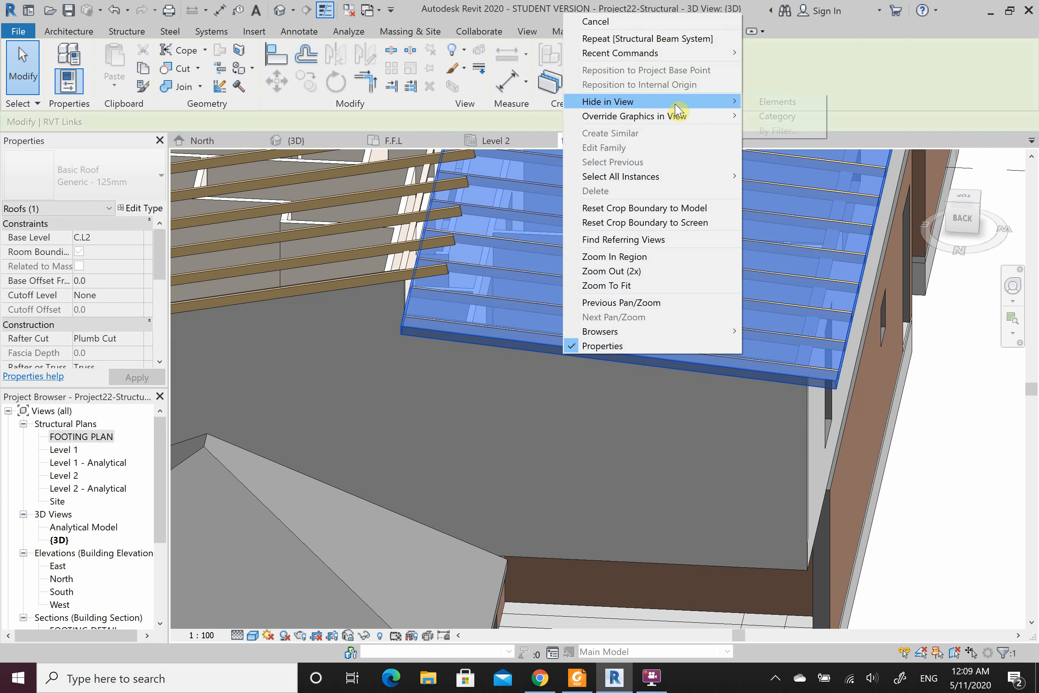
click(761, 102)
Step: Start another beam system and set its work plane to the north face of the lower hip roof
scroll(719, 433, down, 5)
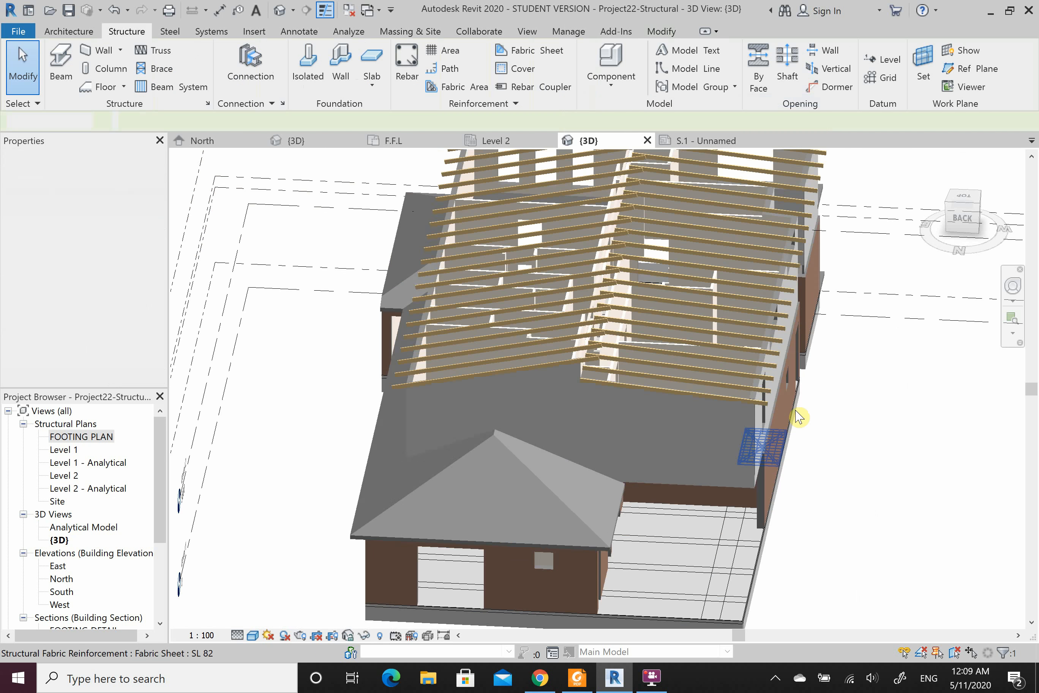
scroll(800, 427, down, 2)
click(820, 474)
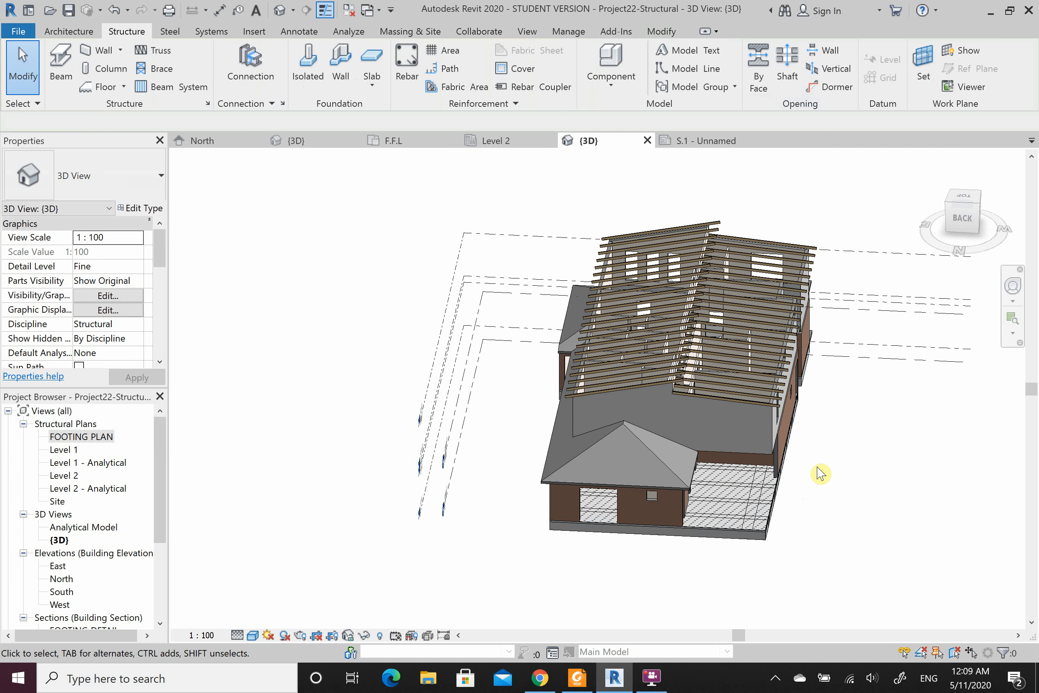
scroll(817, 476, up, 3)
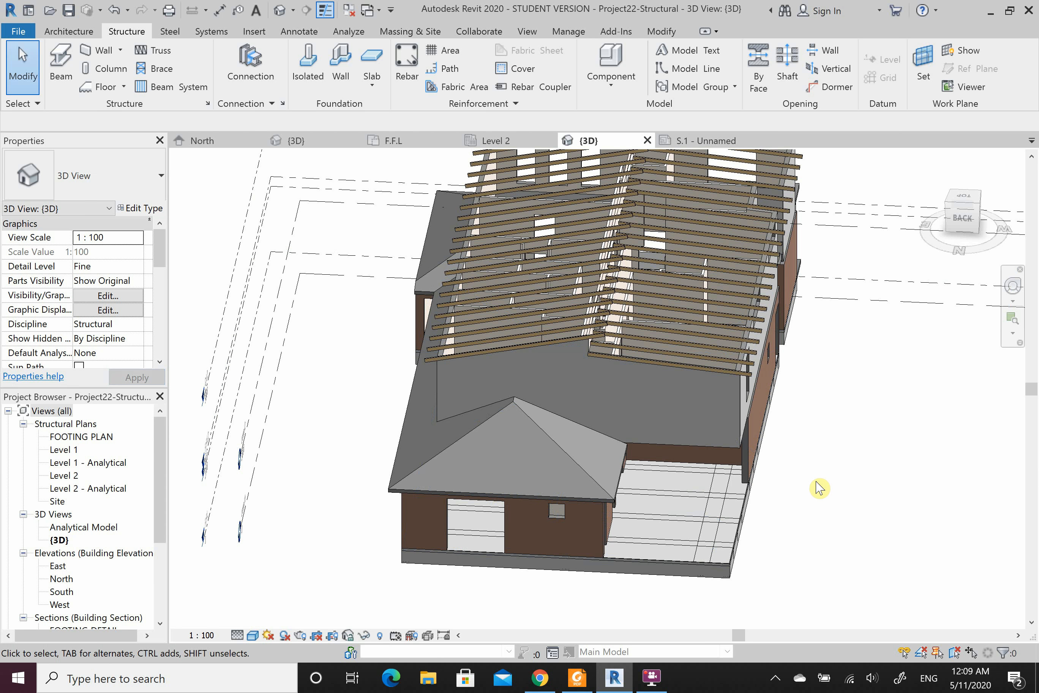
scroll(542, 483, down, 5)
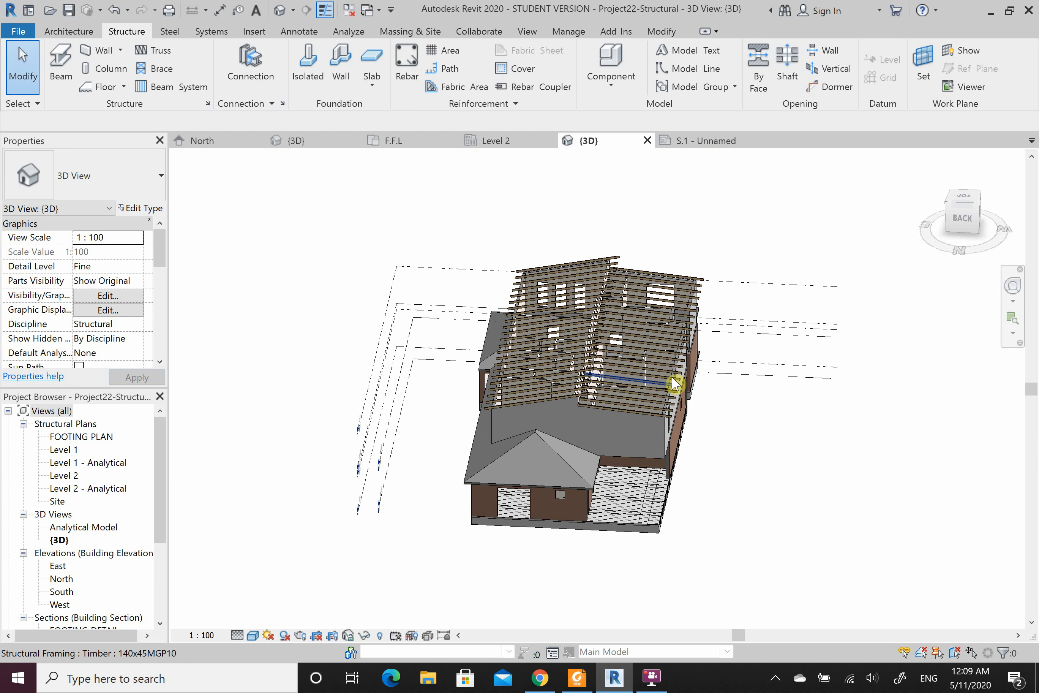
scroll(569, 464, up, 3)
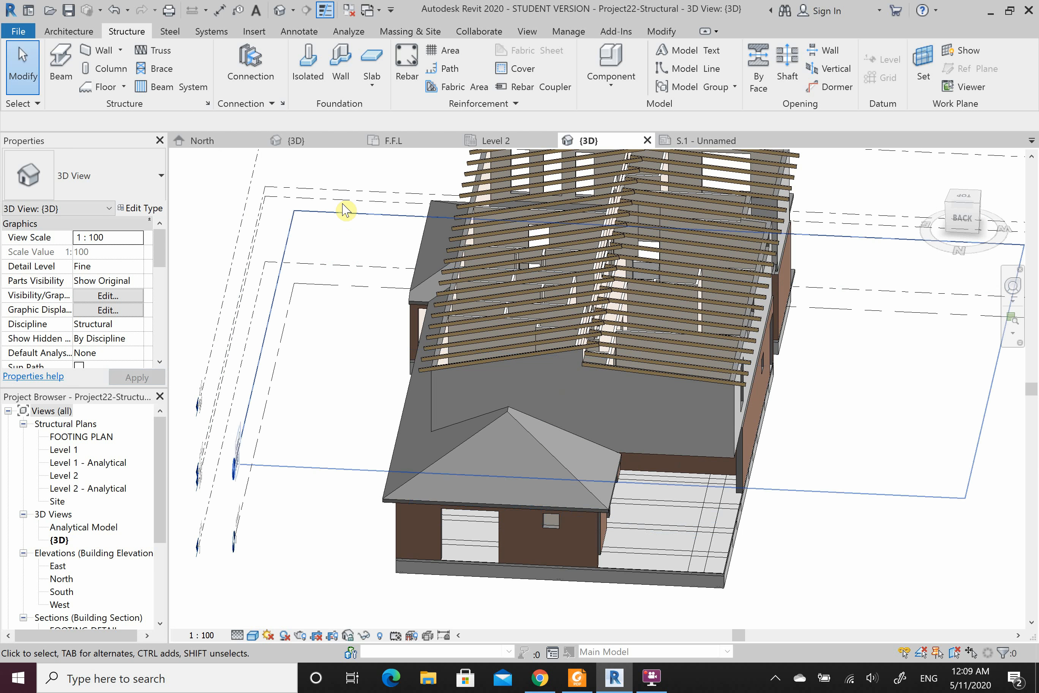
click(175, 87)
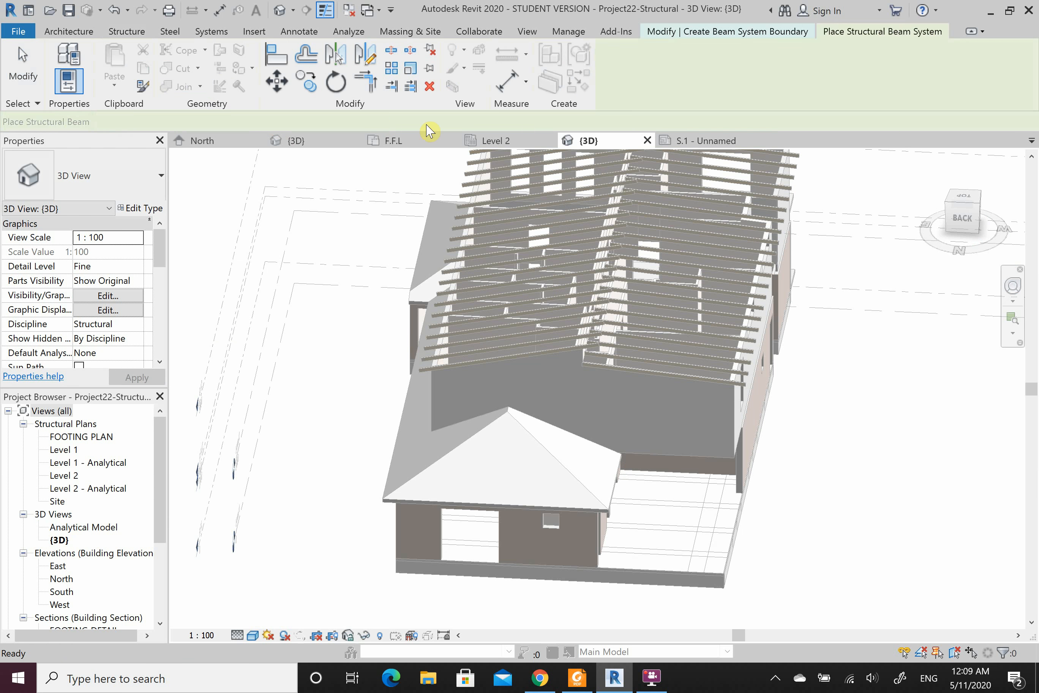
click(833, 63)
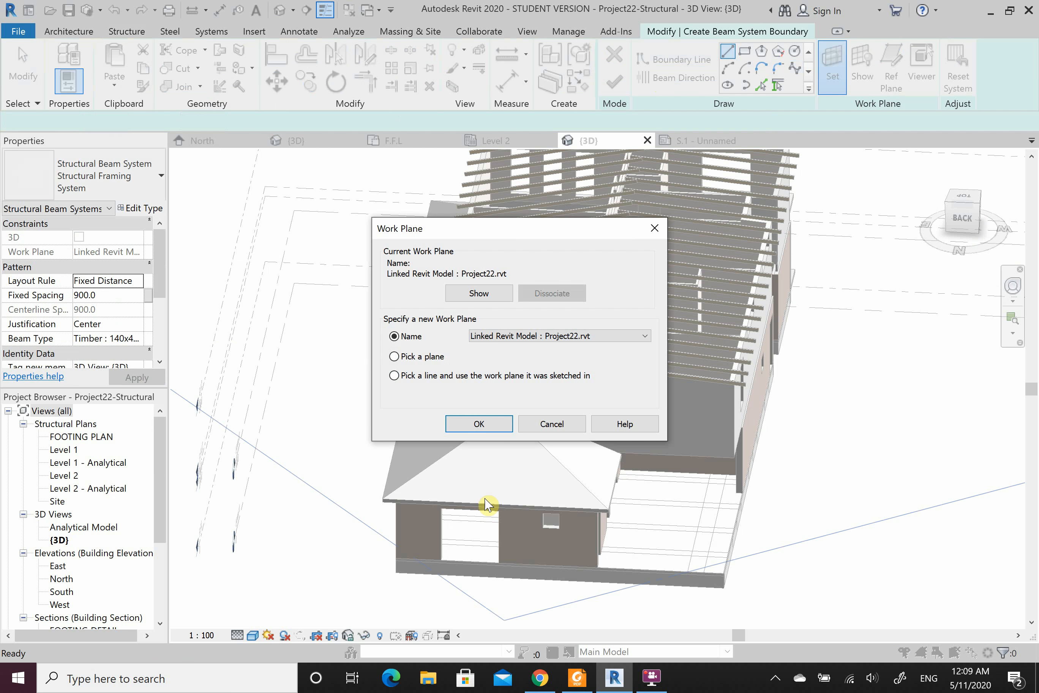
click(456, 421)
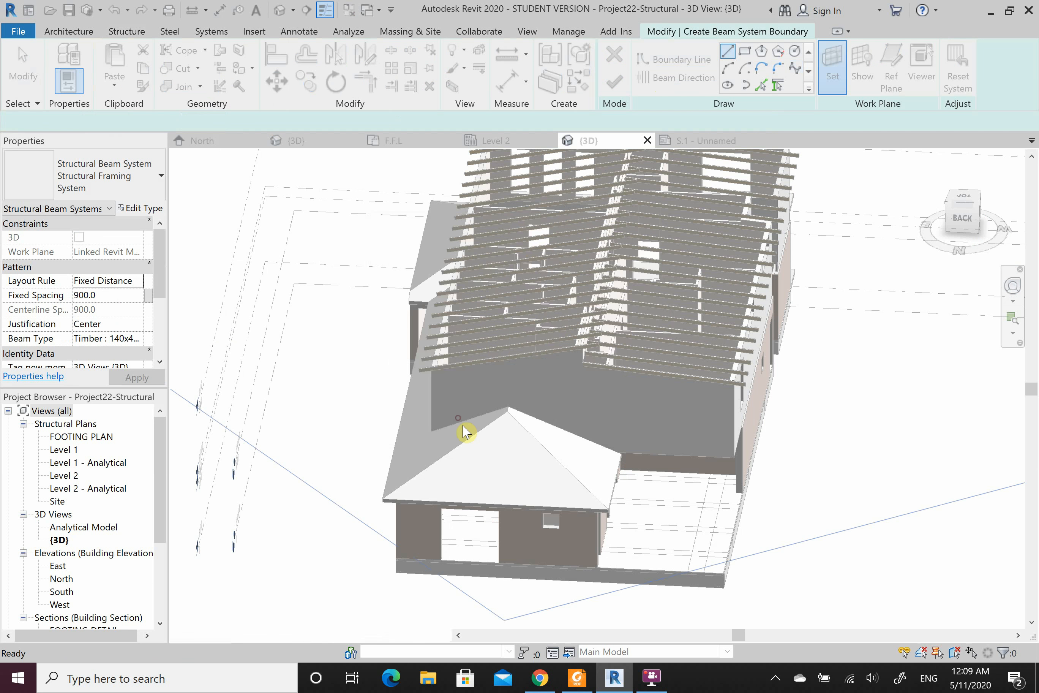
click(474, 446)
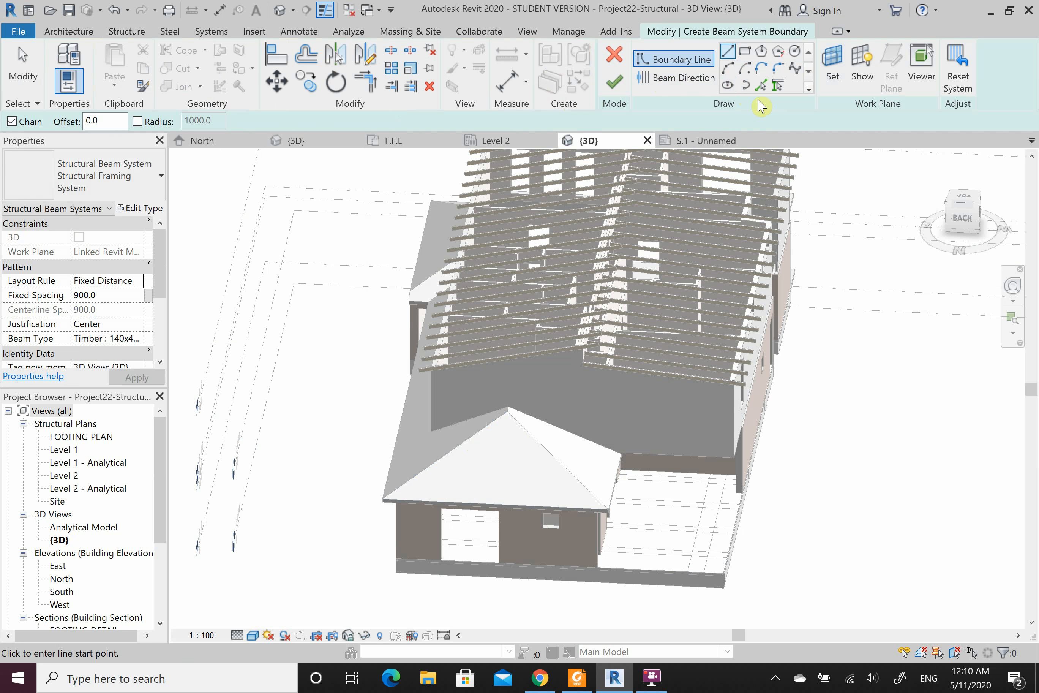
Step: Pick the east and west hip lines of the lower roof's north face as beam system boundary lines
click(762, 84)
click(460, 458)
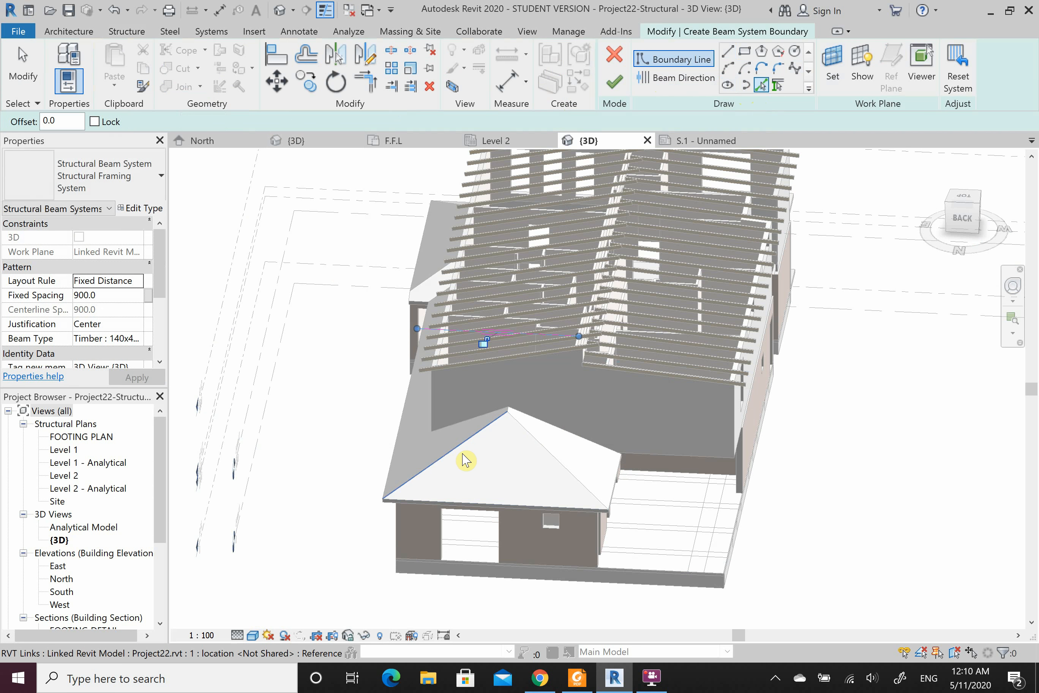
scroll(465, 452, up, 2)
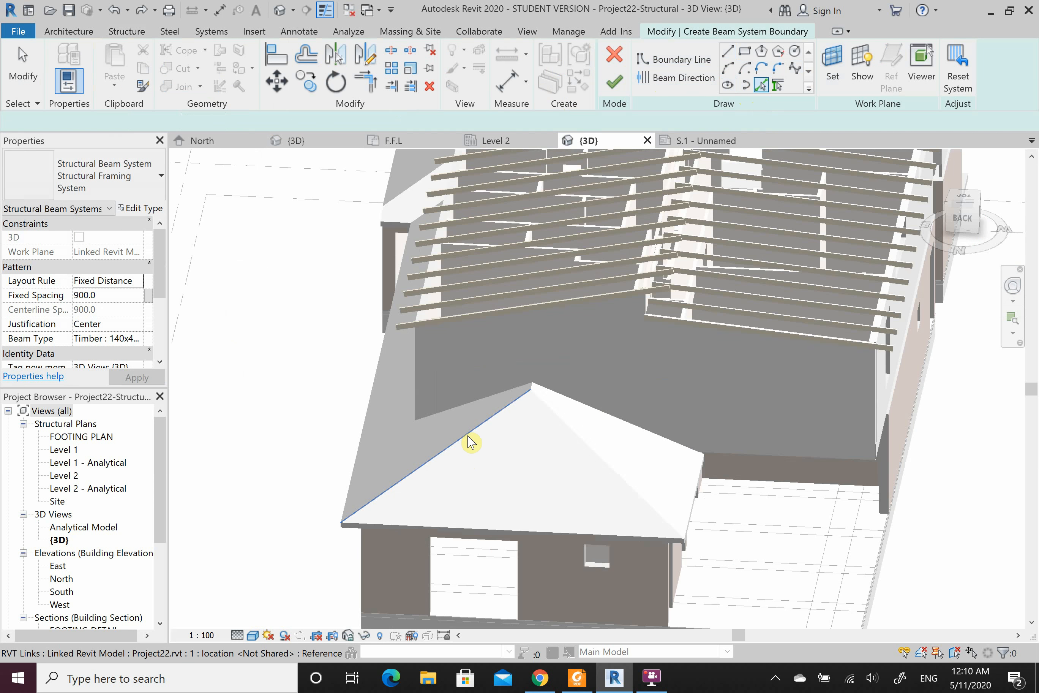
click(468, 437)
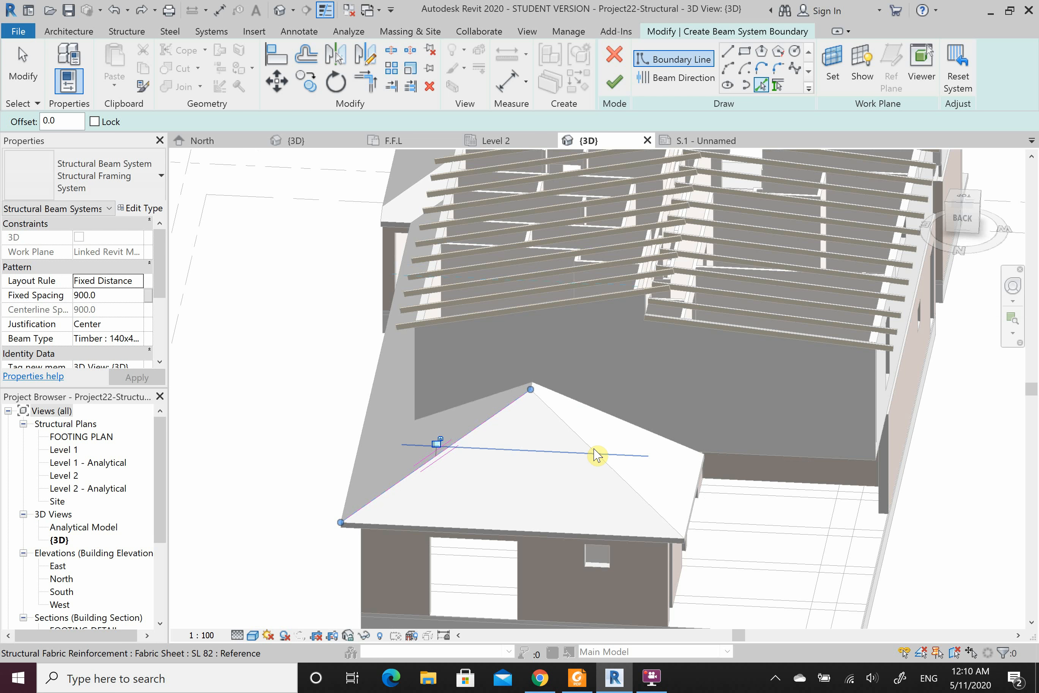
scroll(600, 458, up, 4)
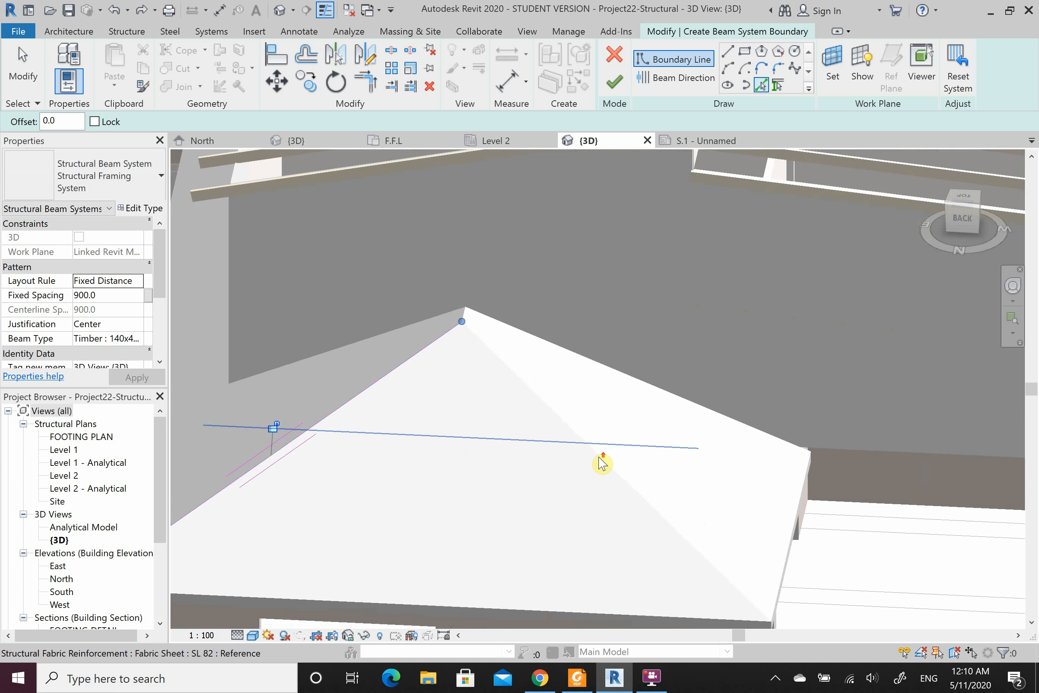
click(605, 465)
Step: Pick the north eave edge of the lower hip roof to close the triangular beam system boundary
scroll(557, 425, down, 3)
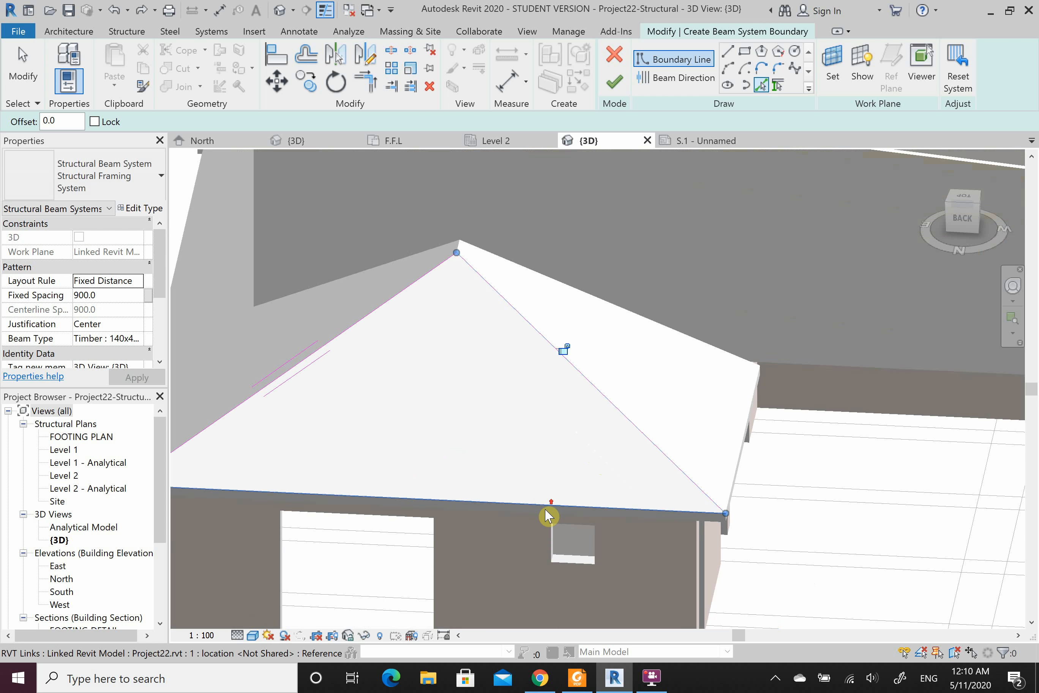
scroll(550, 514, up, 3)
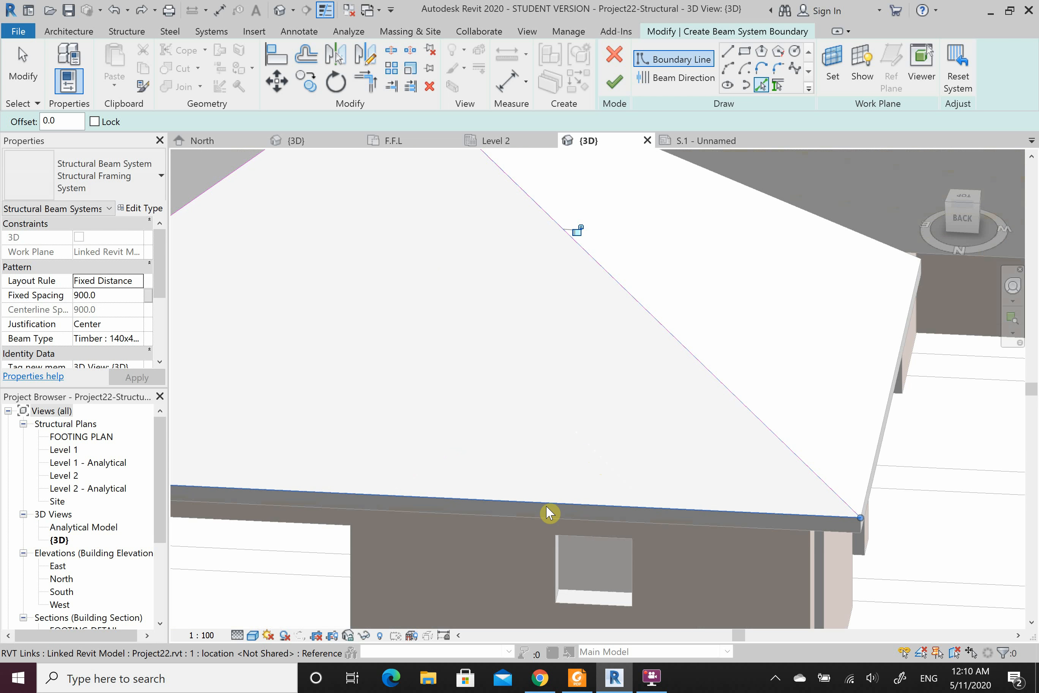
click(666, 515)
scroll(659, 521, down, 4)
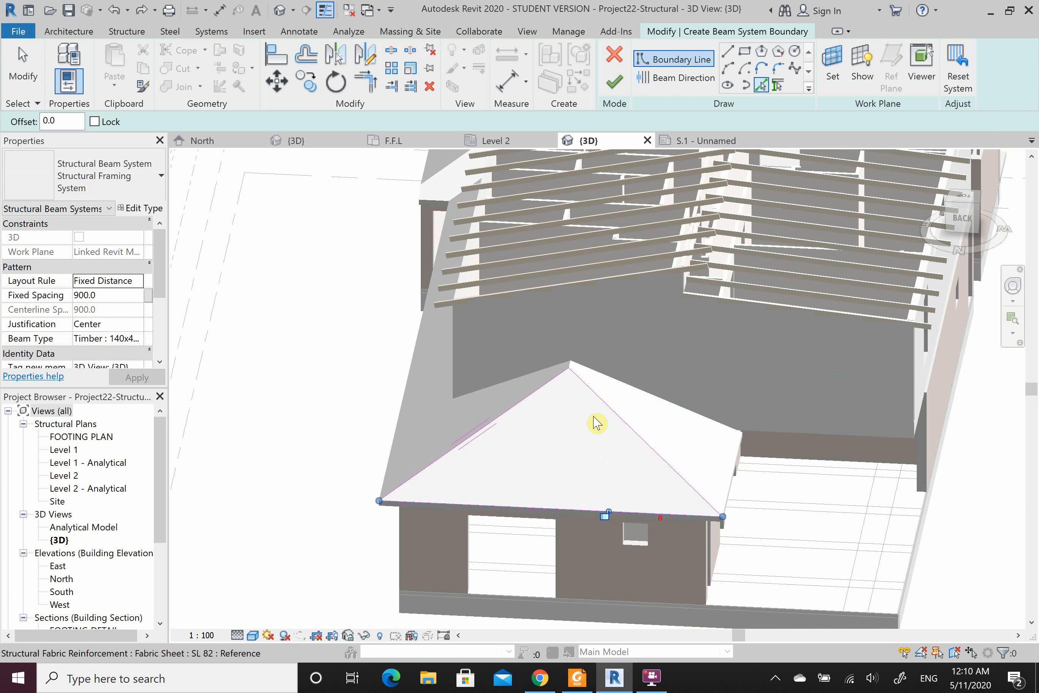
Step: Finish the triangular beam system on the lower hip roof's north face and clear the selection
click(615, 81)
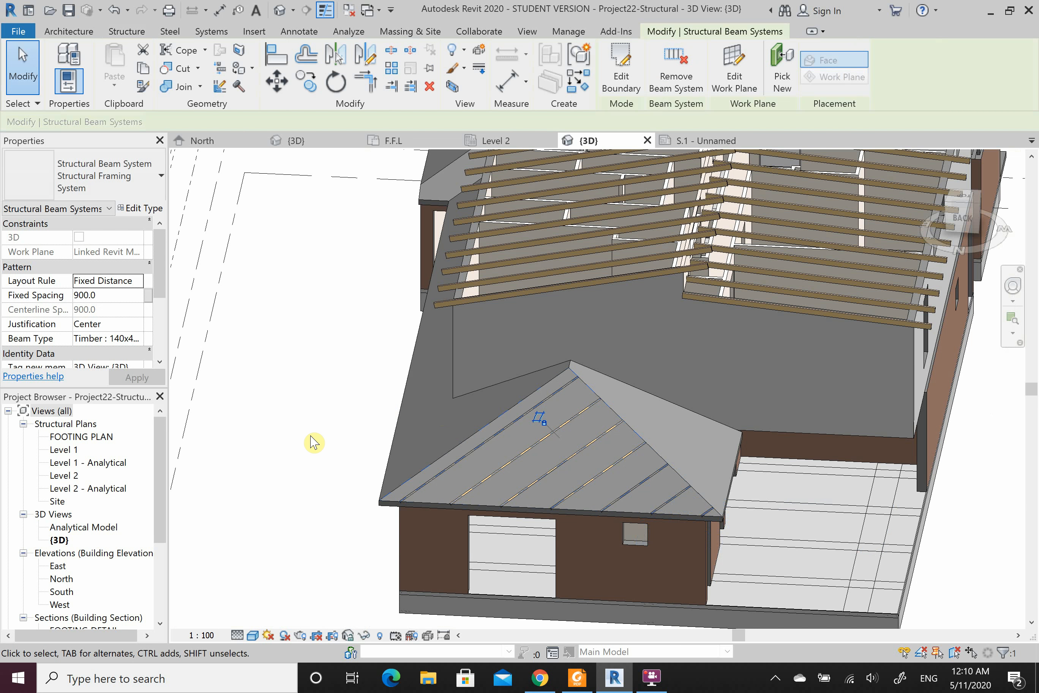
scroll(314, 442, down, 2)
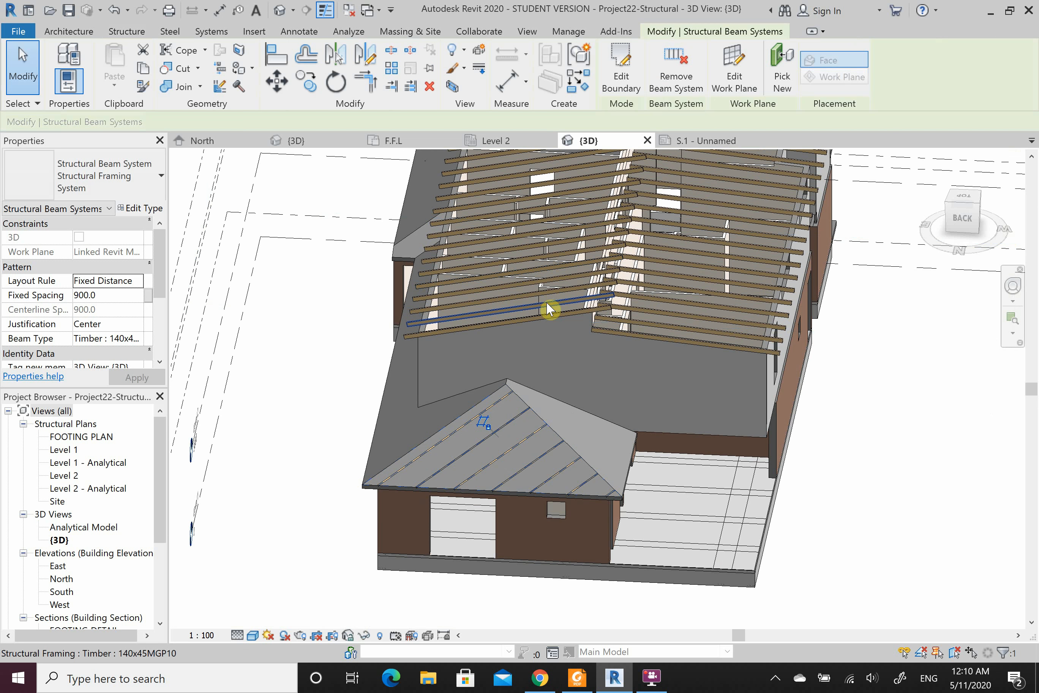
scroll(383, 348, down, 2)
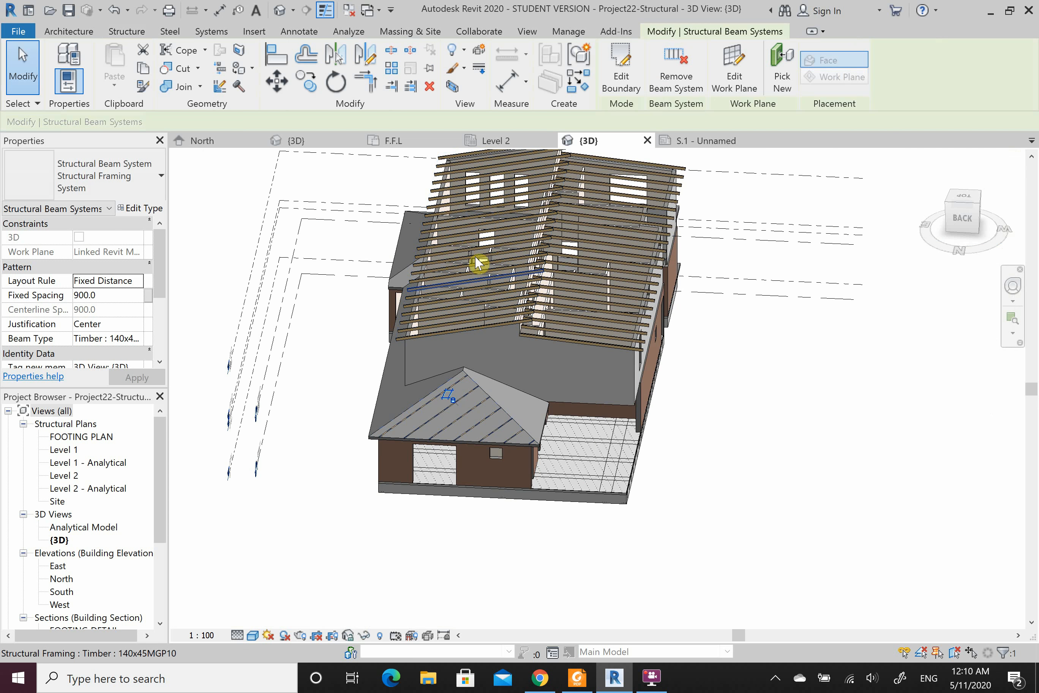
scroll(508, 394, up, 4)
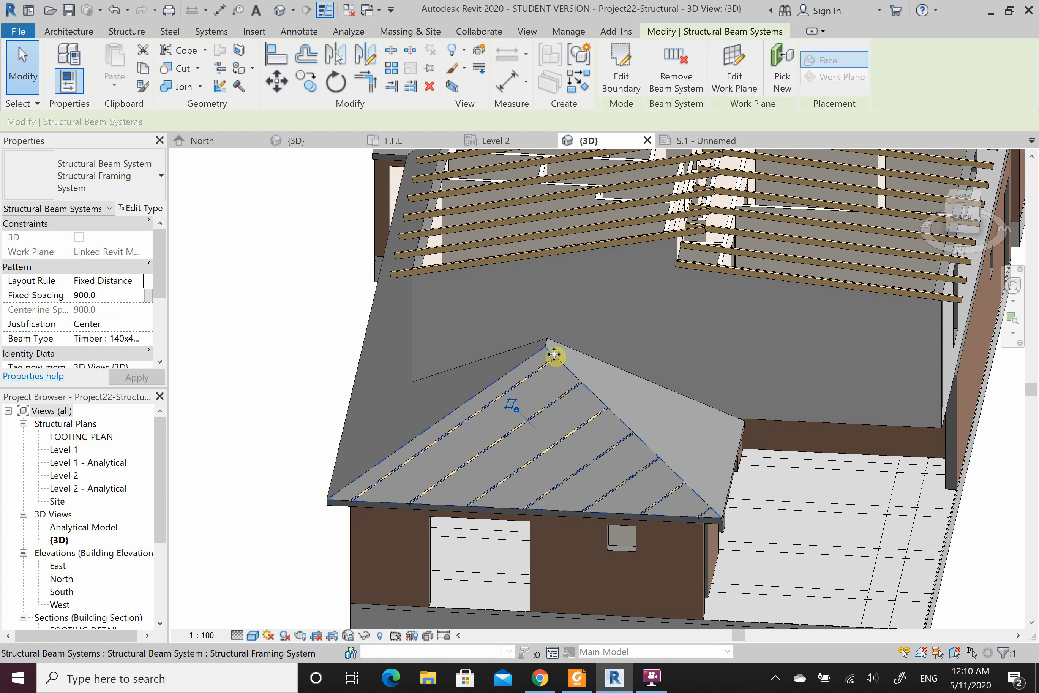
scroll(546, 349, up, 4)
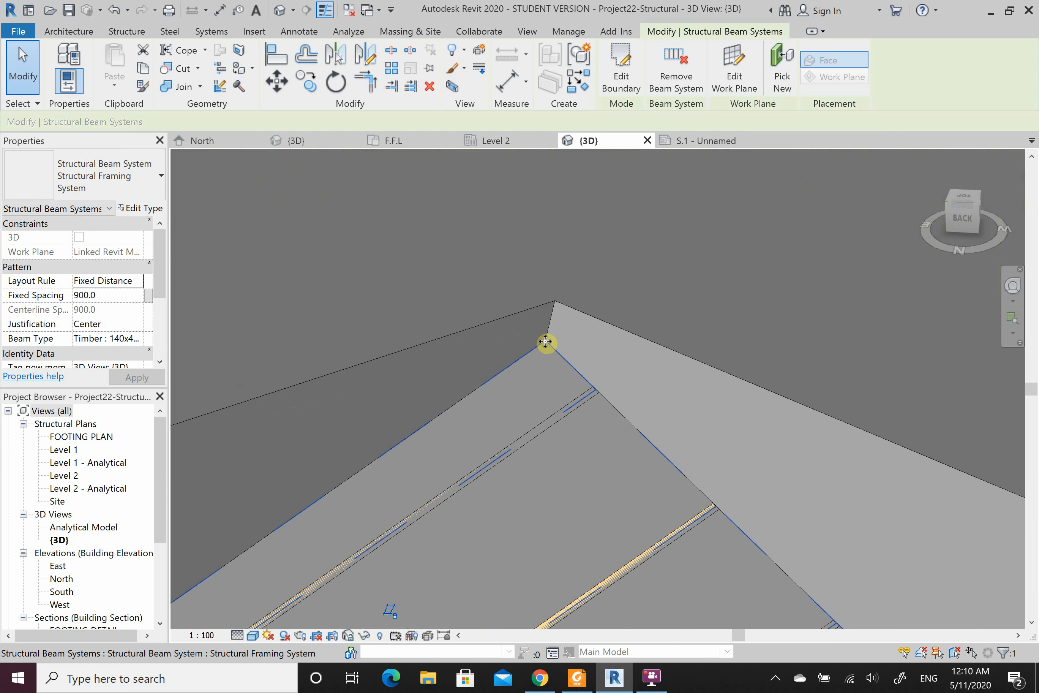
key(Escape)
scroll(557, 352, down, 2)
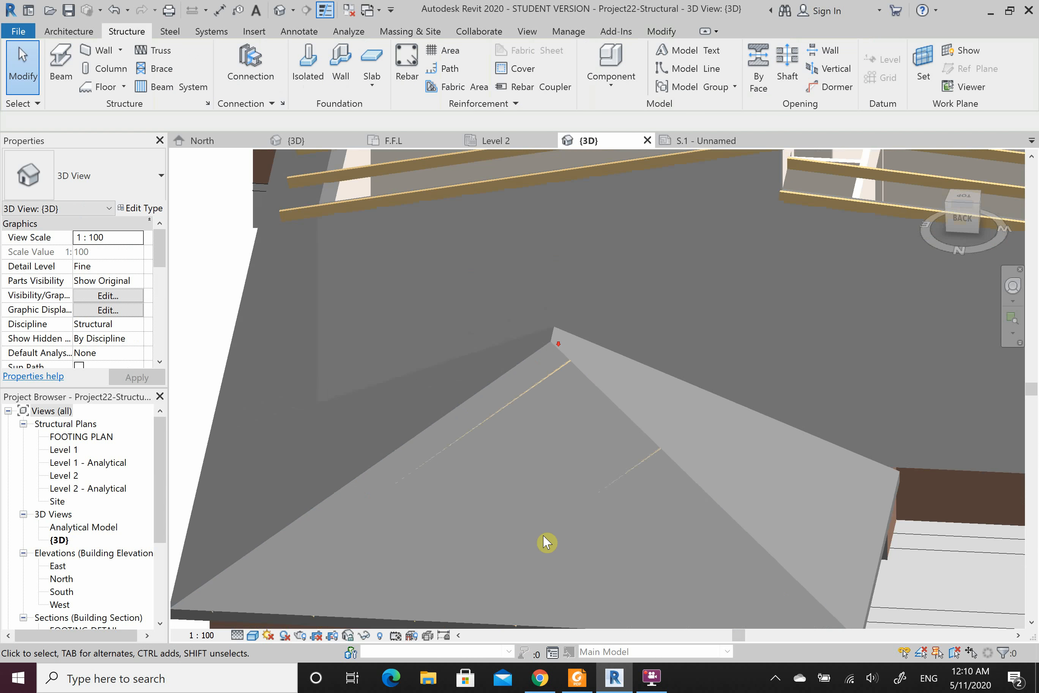
Step: Consult the Roof Framing sheet in the example PDF in Chrome, and examine the direction of the beams on the lower hip roof's north face in Revit
click(539, 686)
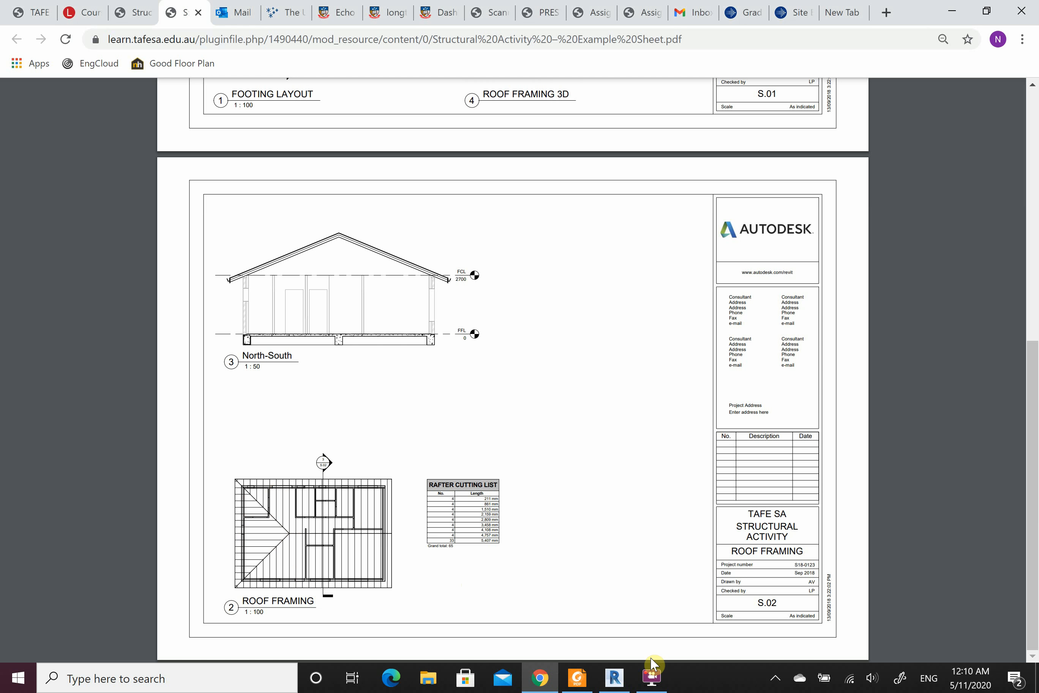
click(616, 678)
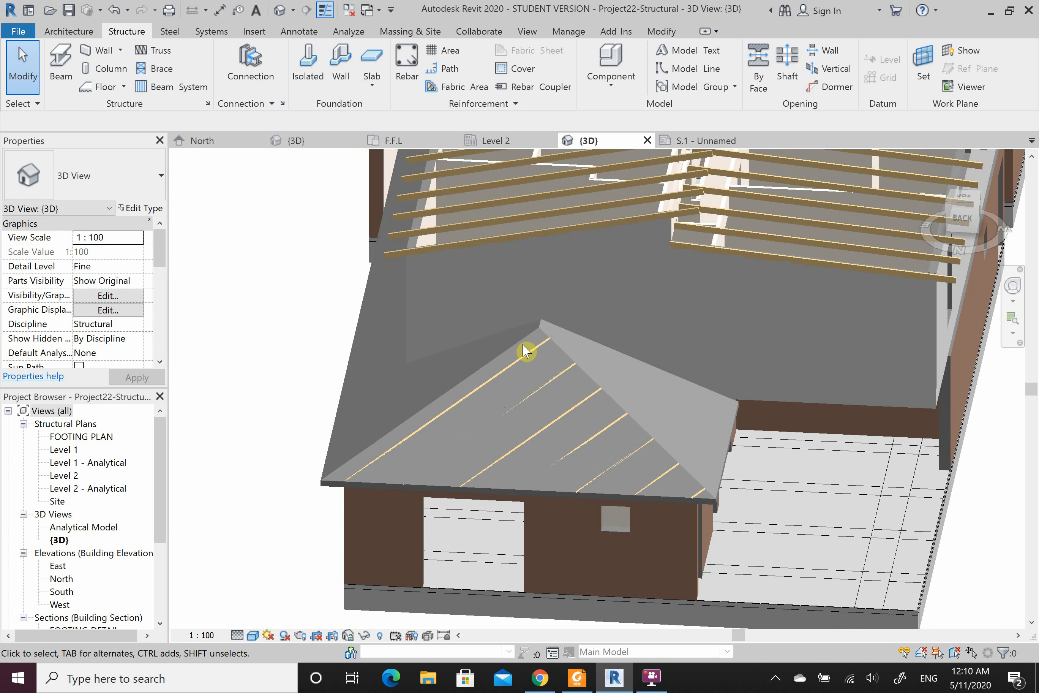
scroll(510, 354, up, 2)
click(496, 355)
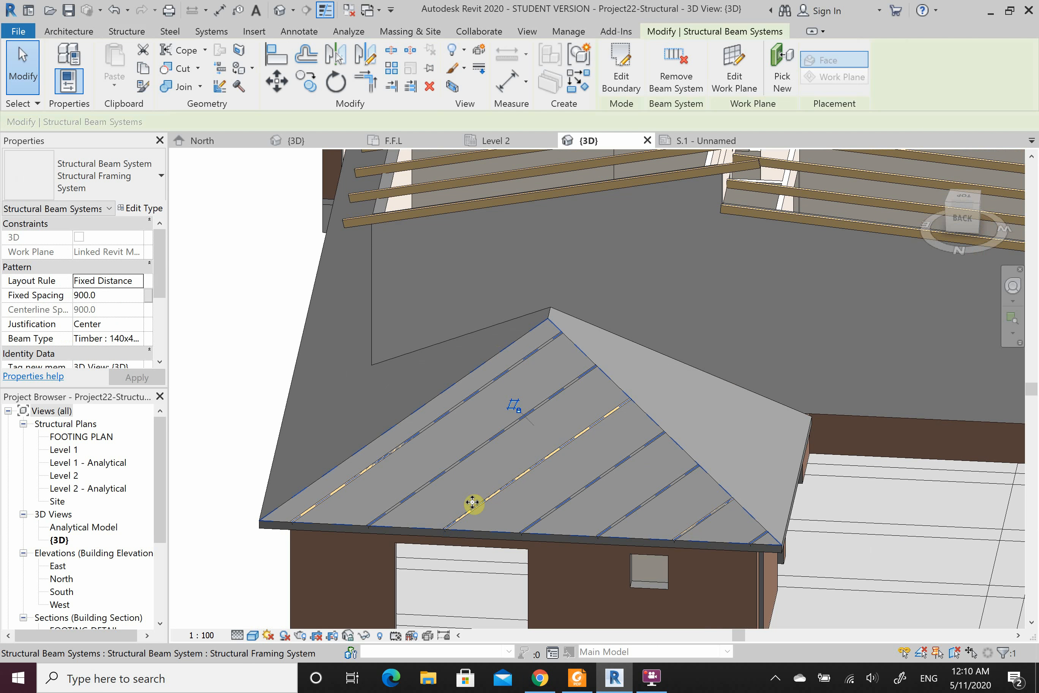
click(243, 437)
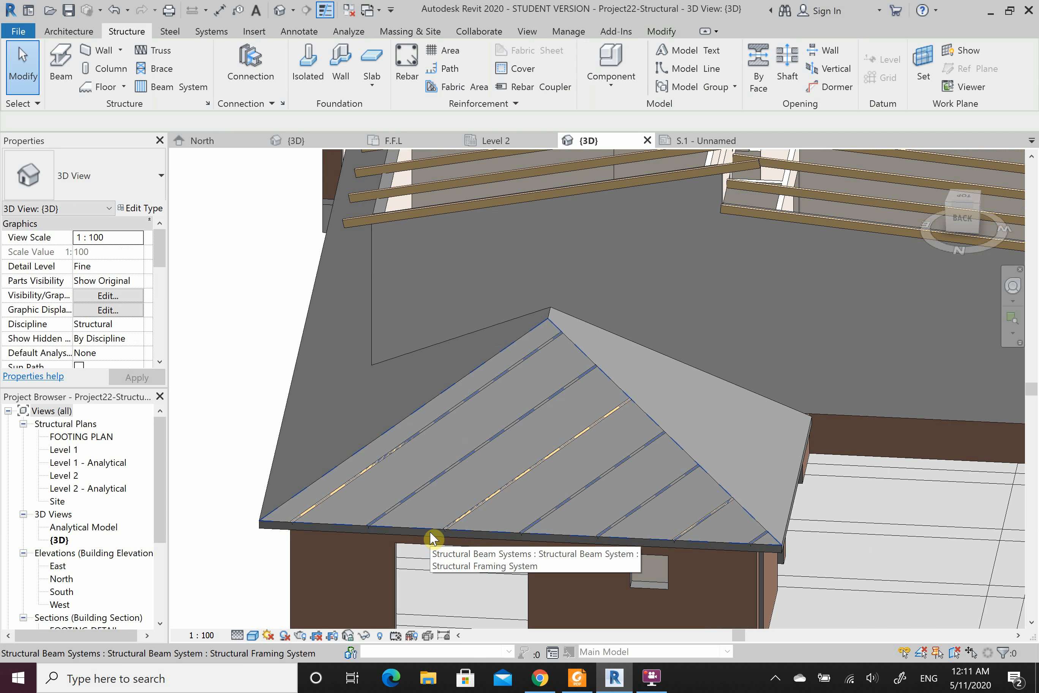
click(475, 514)
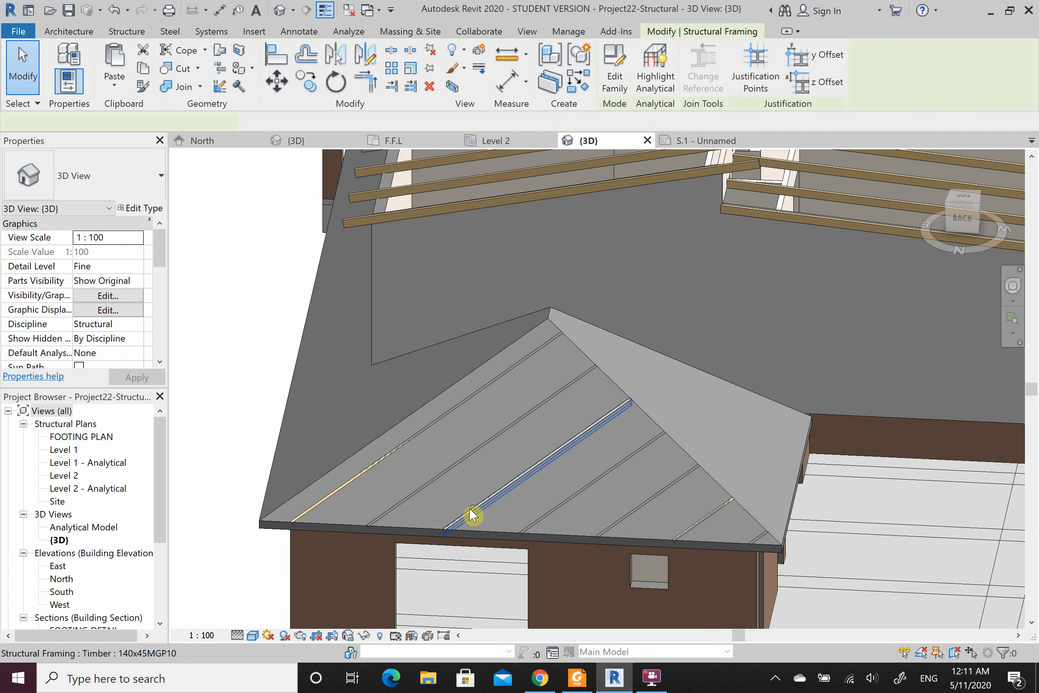
scroll(432, 517, down, 6)
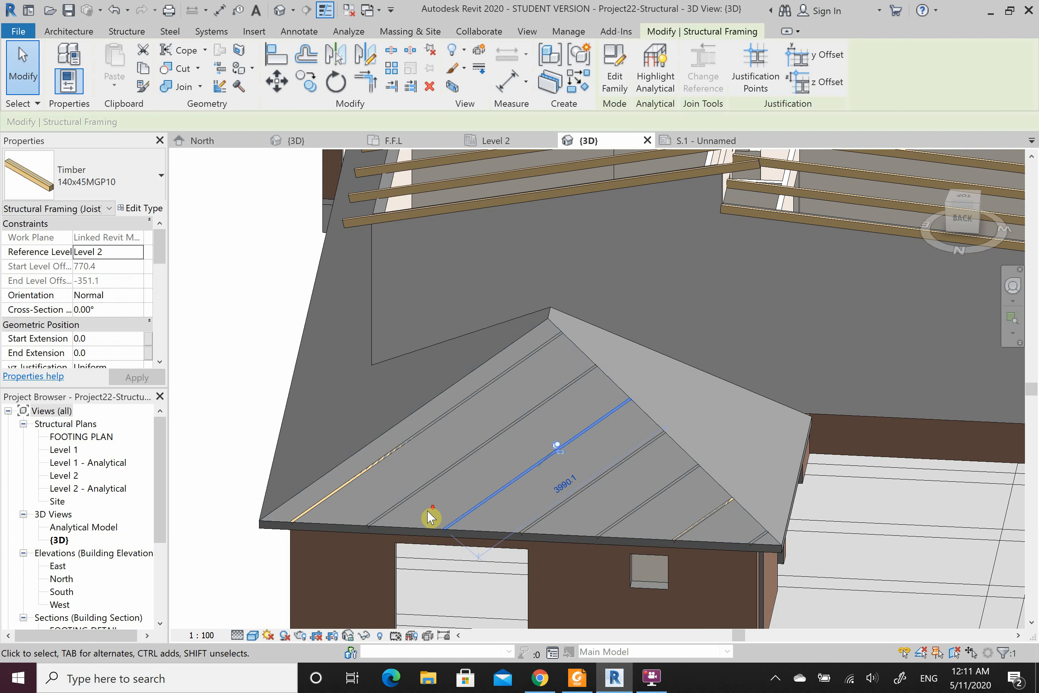
drag(360, 204, 682, 517)
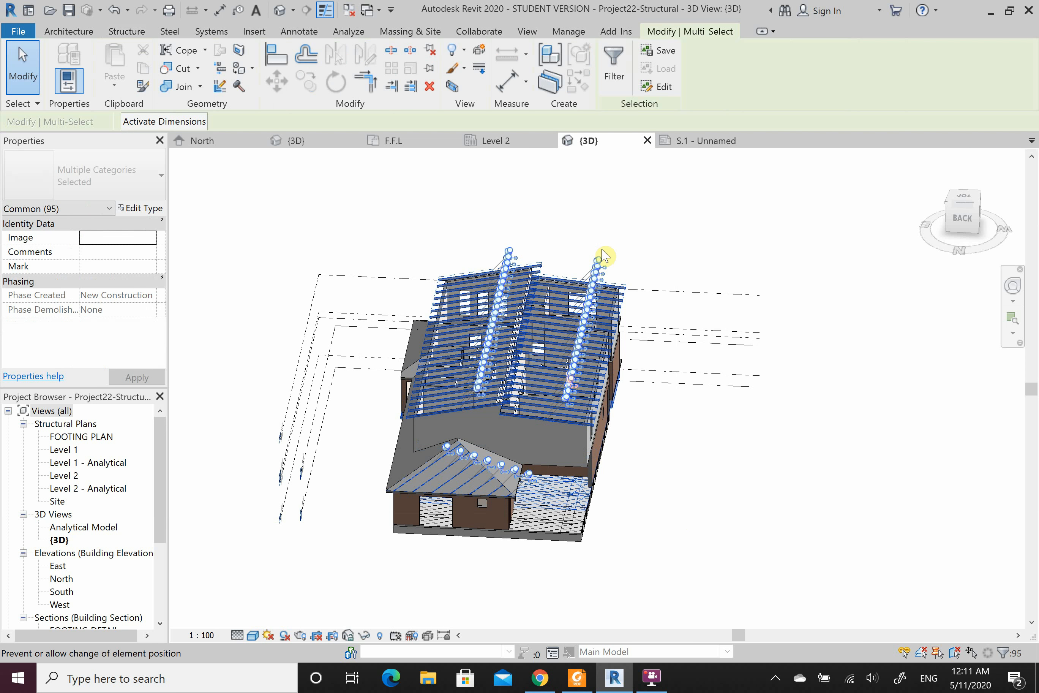
click(678, 235)
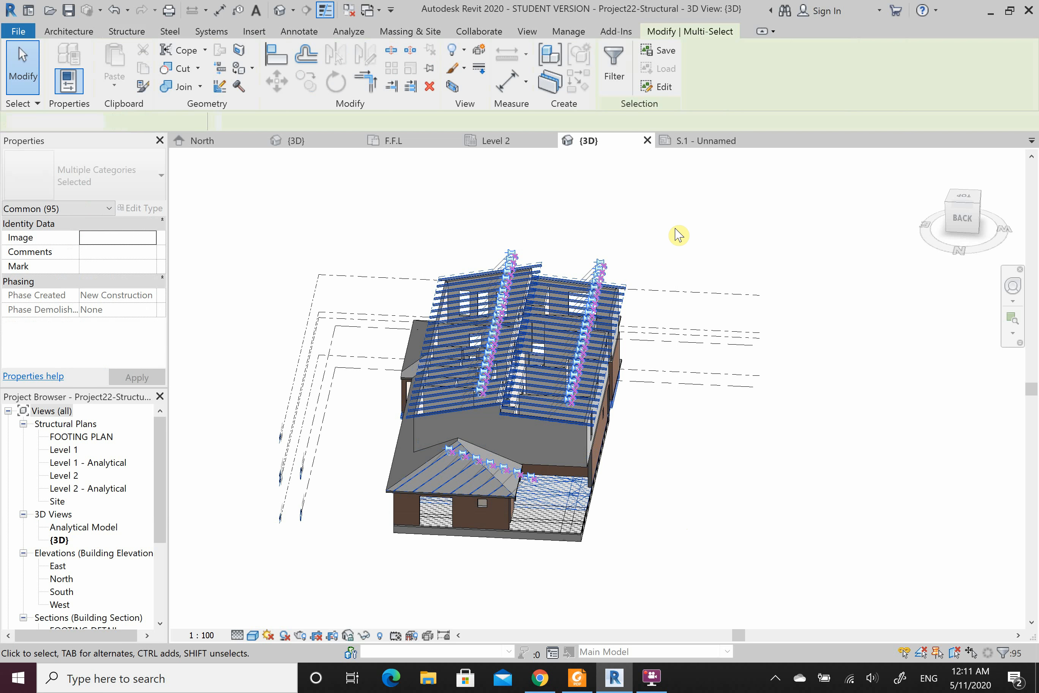
Step: Edit the lower hip roof's north beam system with a new beam direction line about 840 mm long, drawn from the apex perpendicular to the eave
scroll(430, 485, up, 5)
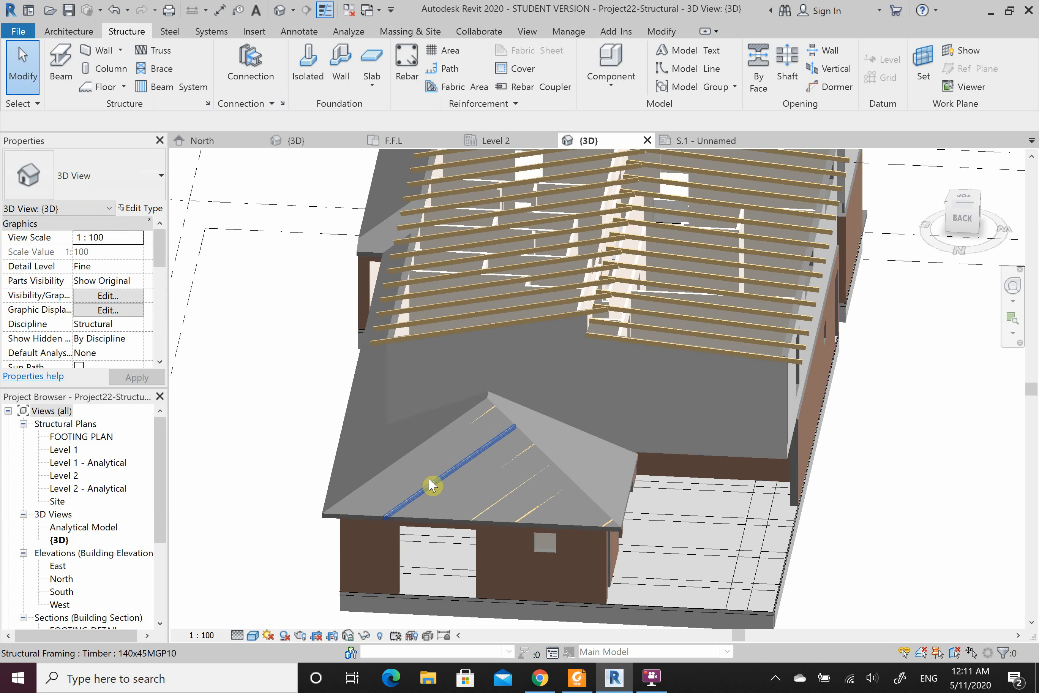
click(412, 538)
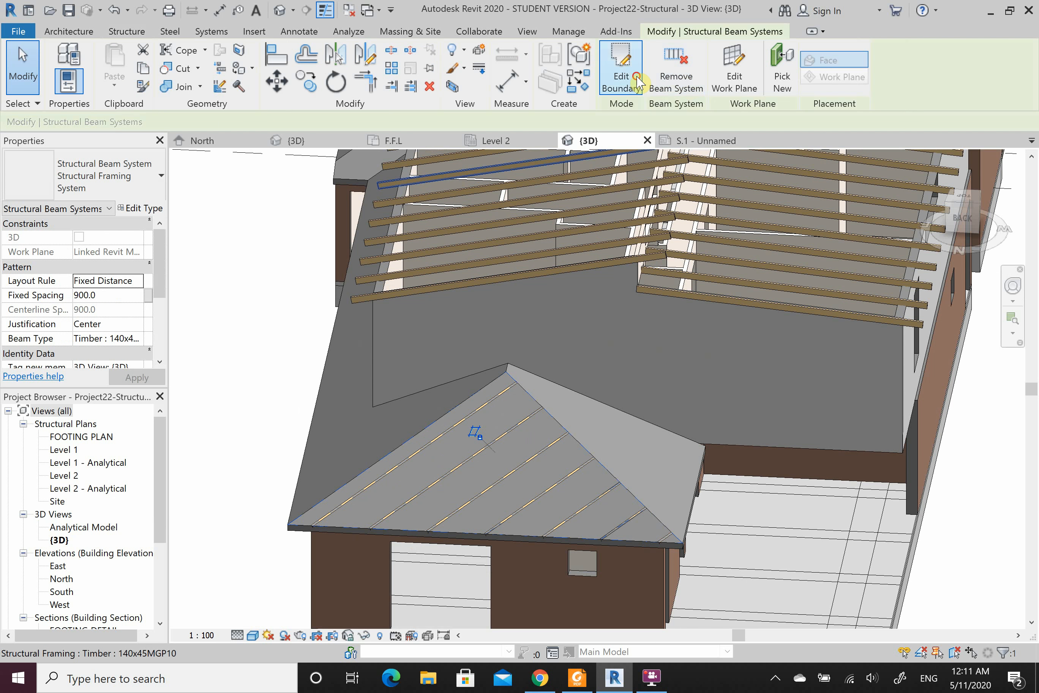
click(621, 74)
scroll(492, 438, down, 5)
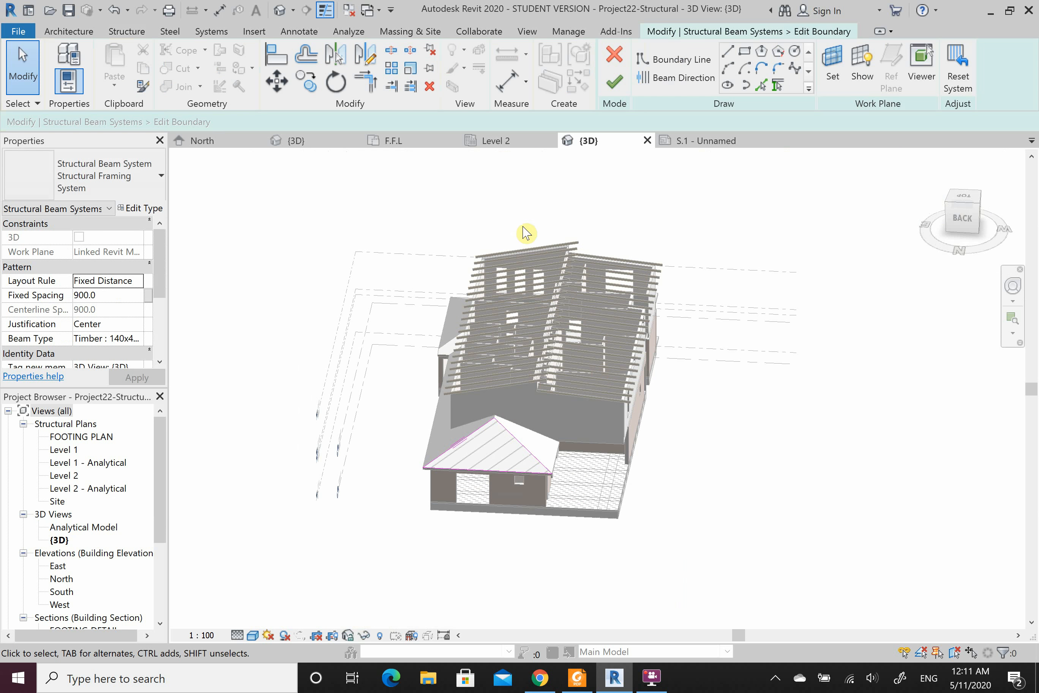
scroll(506, 441, up, 3)
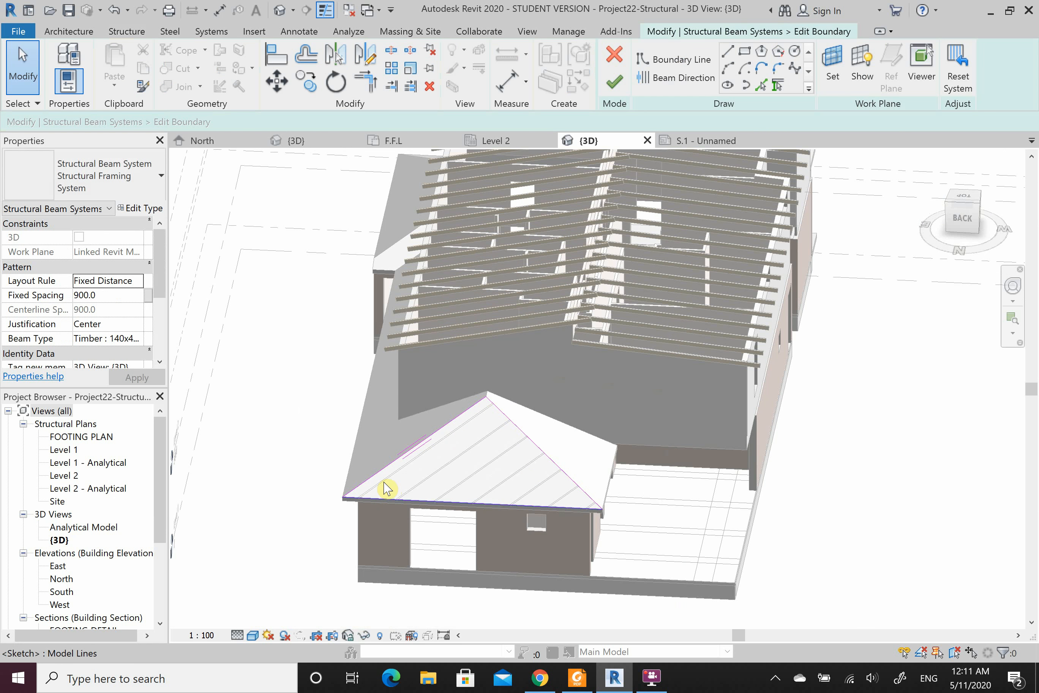
scroll(454, 448, up, 1)
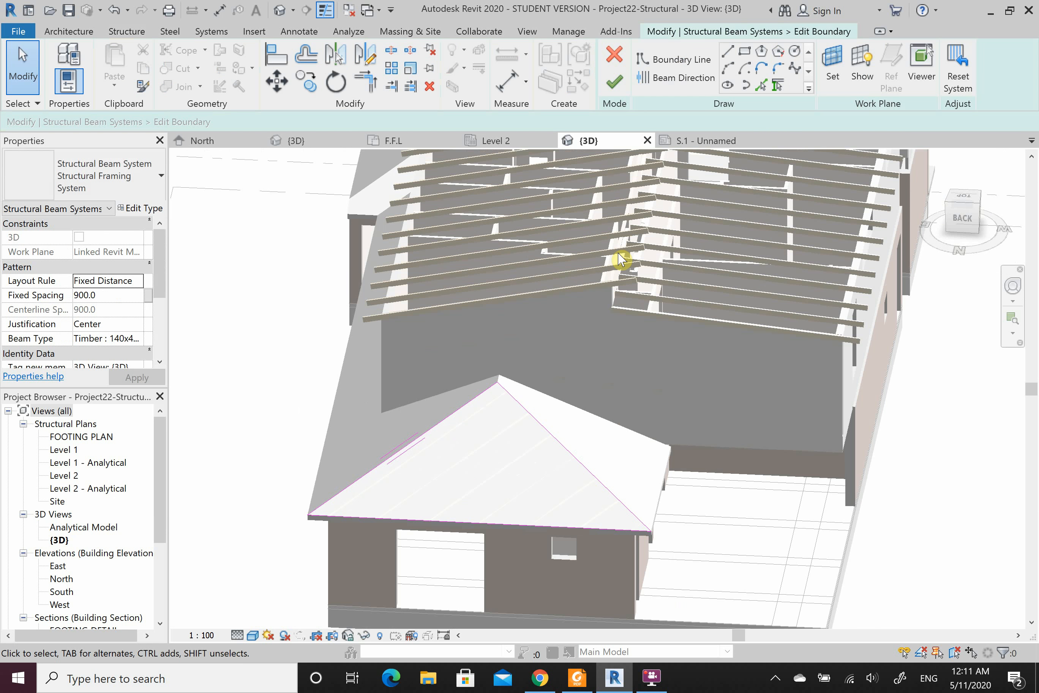
click(689, 80)
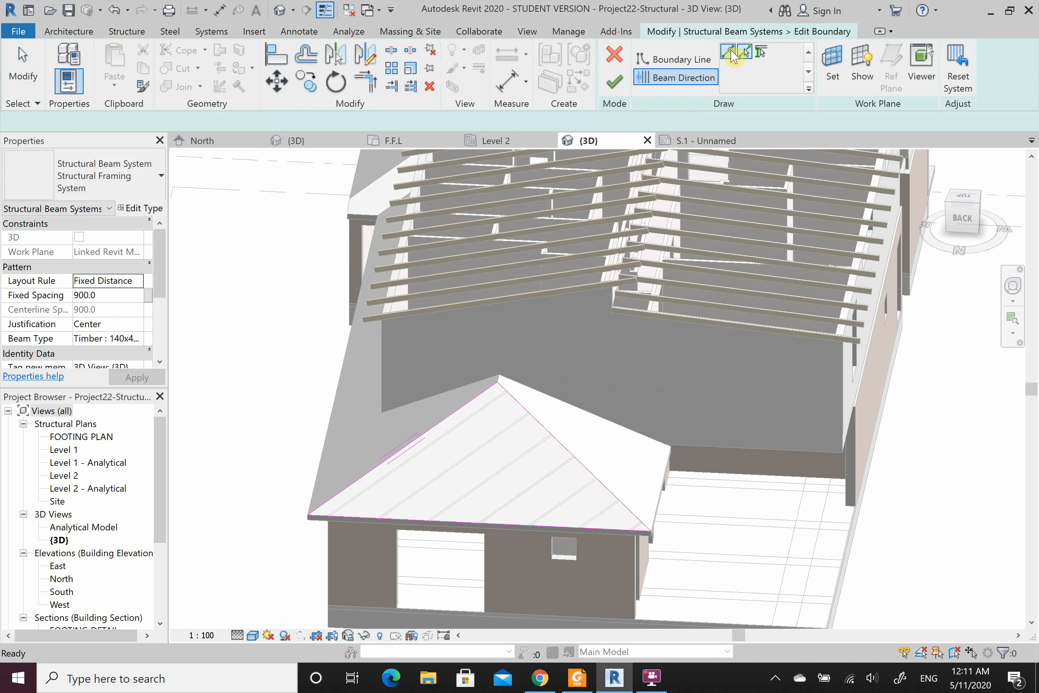
scroll(490, 397, up, 3)
scroll(506, 386, up, 1)
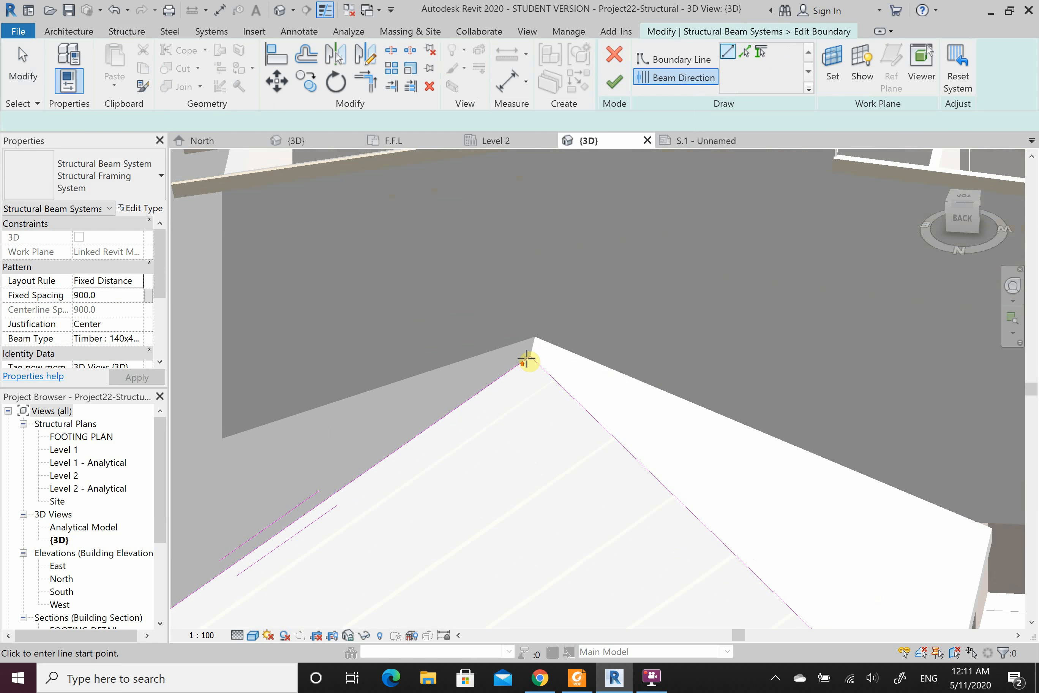
scroll(528, 359, up, 4)
click(587, 294)
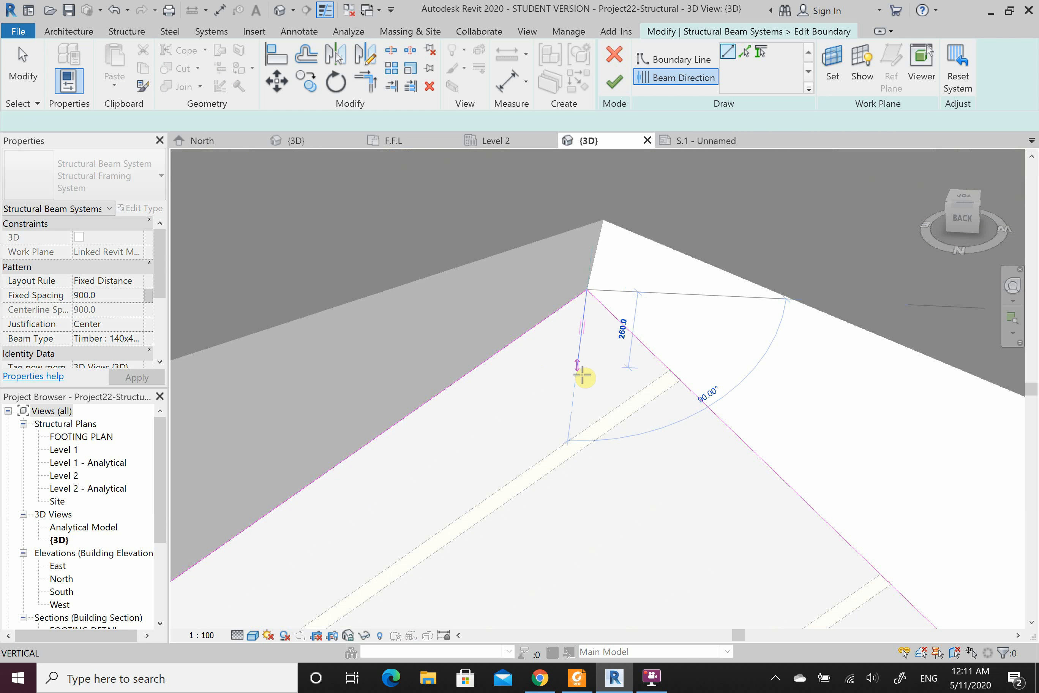
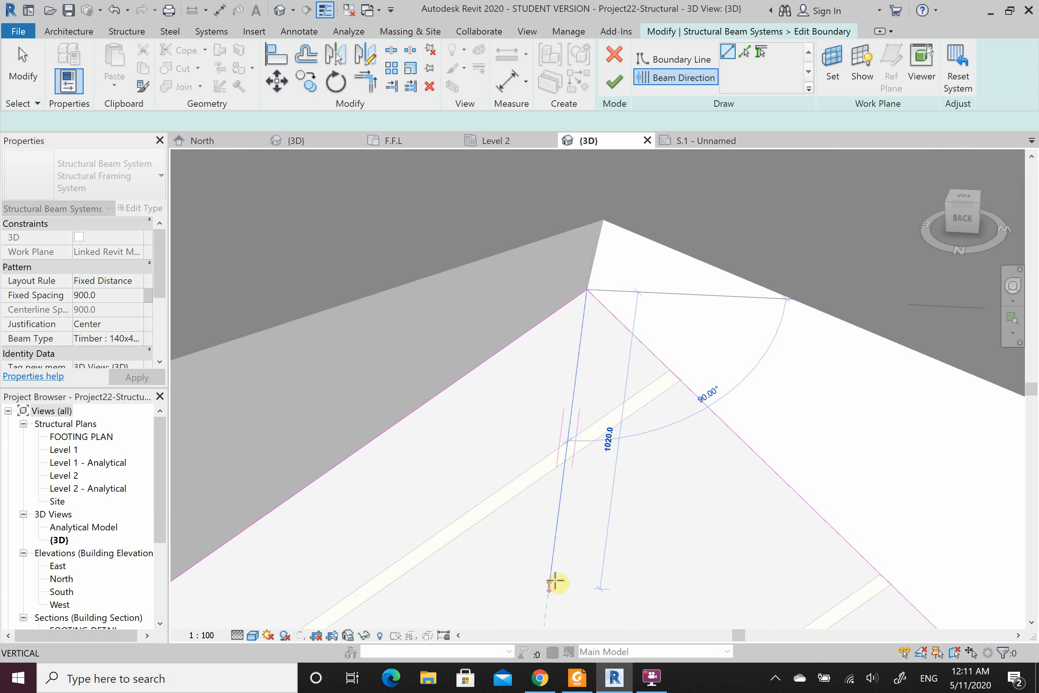
click(561, 537)
scroll(539, 342, down, 5)
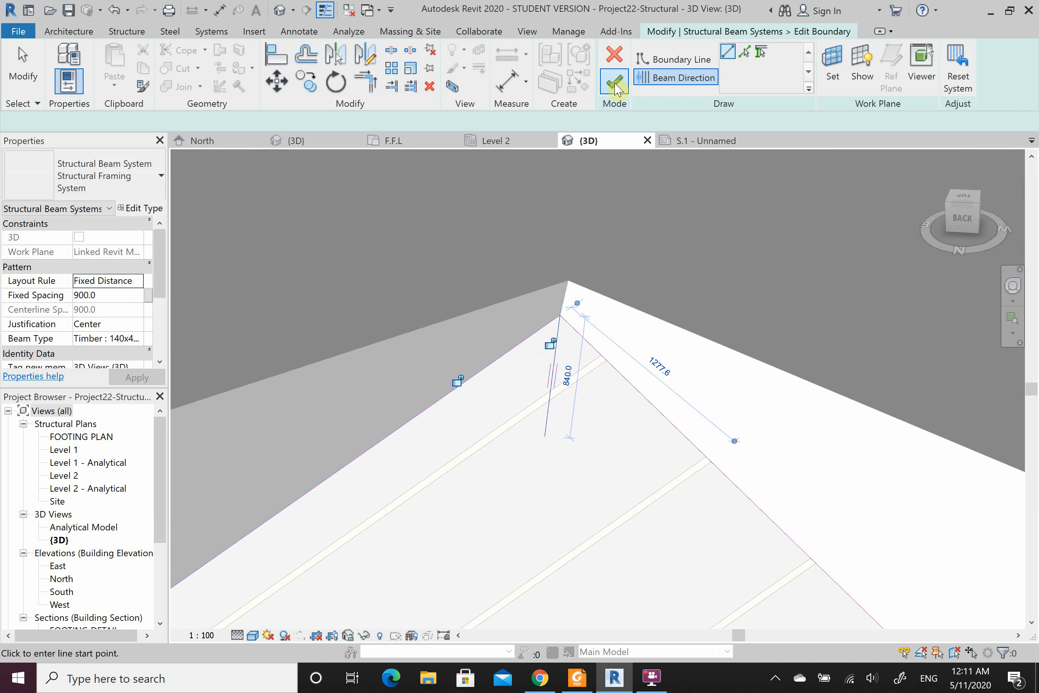
click(615, 85)
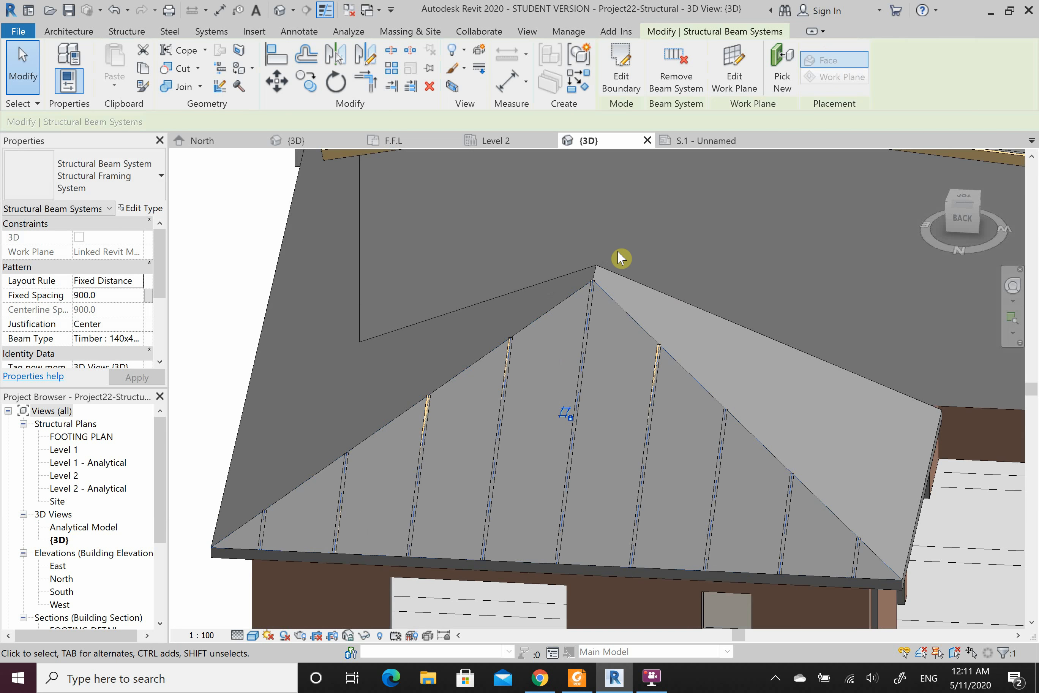
scroll(437, 463, down, 5)
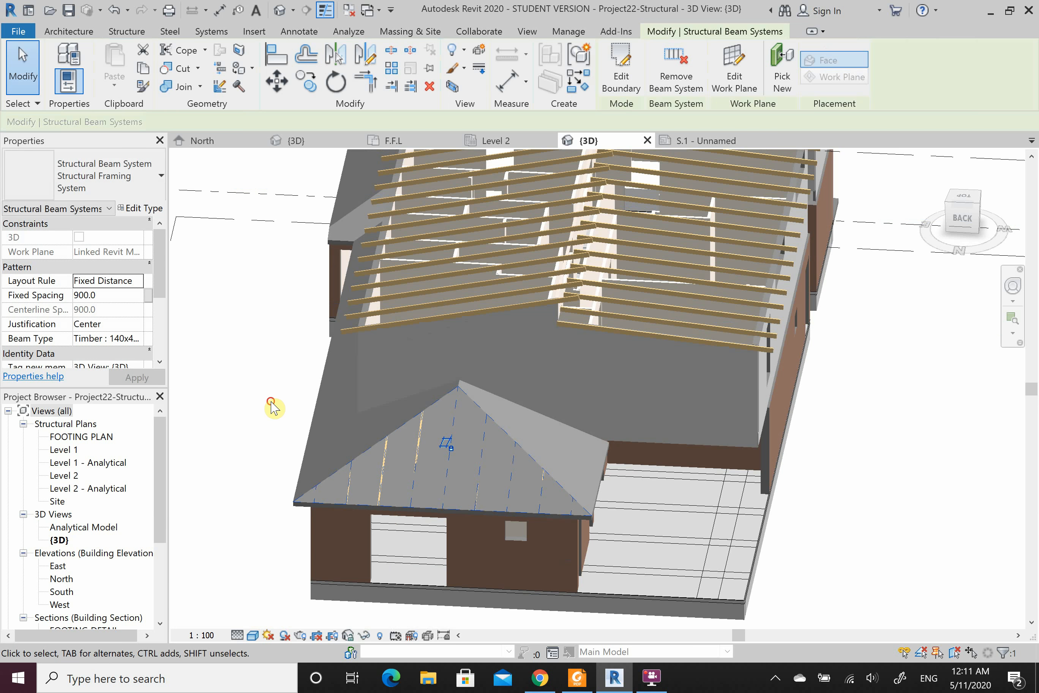
click(272, 407)
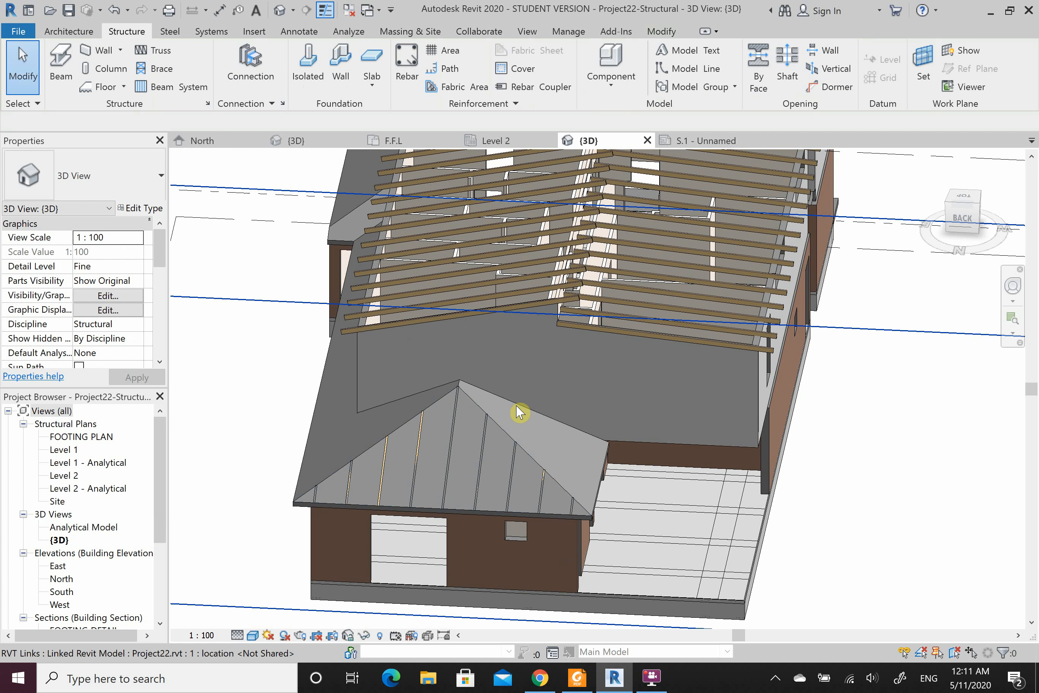
Step: Start sketching the boundary of another beam system for the lower hip roof
click(192, 87)
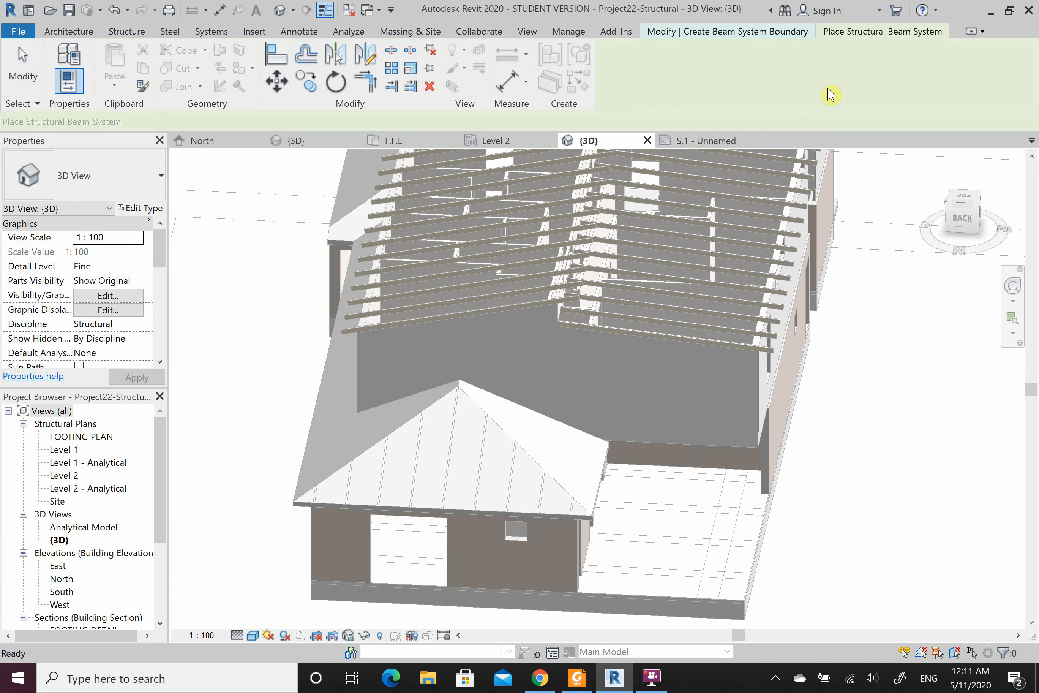
Step: Start a sketched structural beam system and pick the hip roof's side slope beside the slab area as its work plane
click(833, 65)
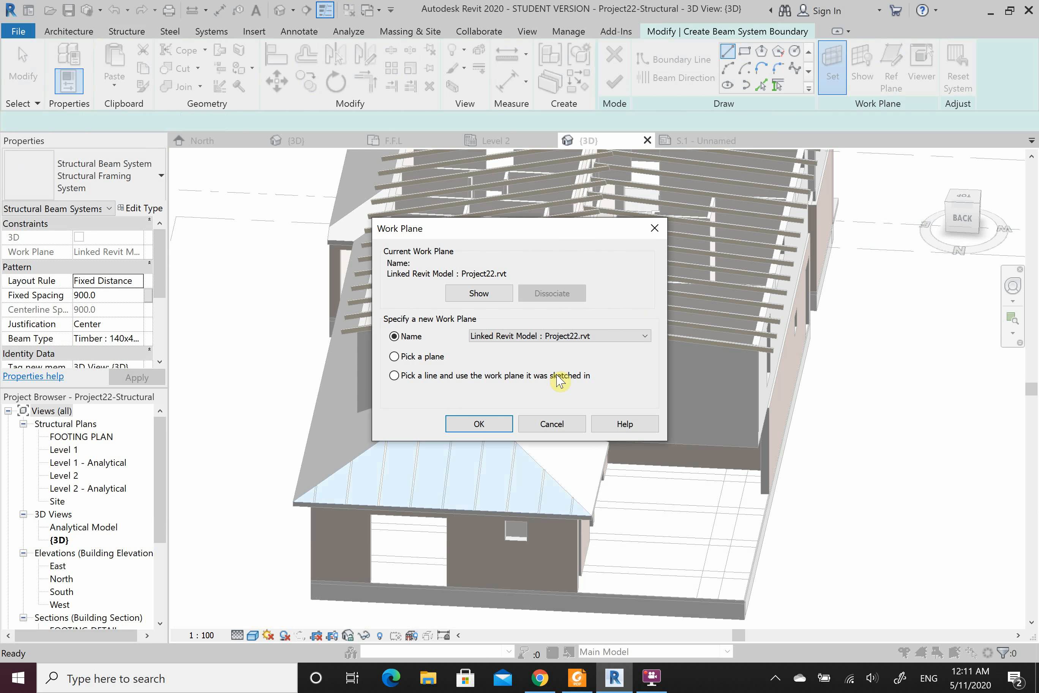
click(479, 424)
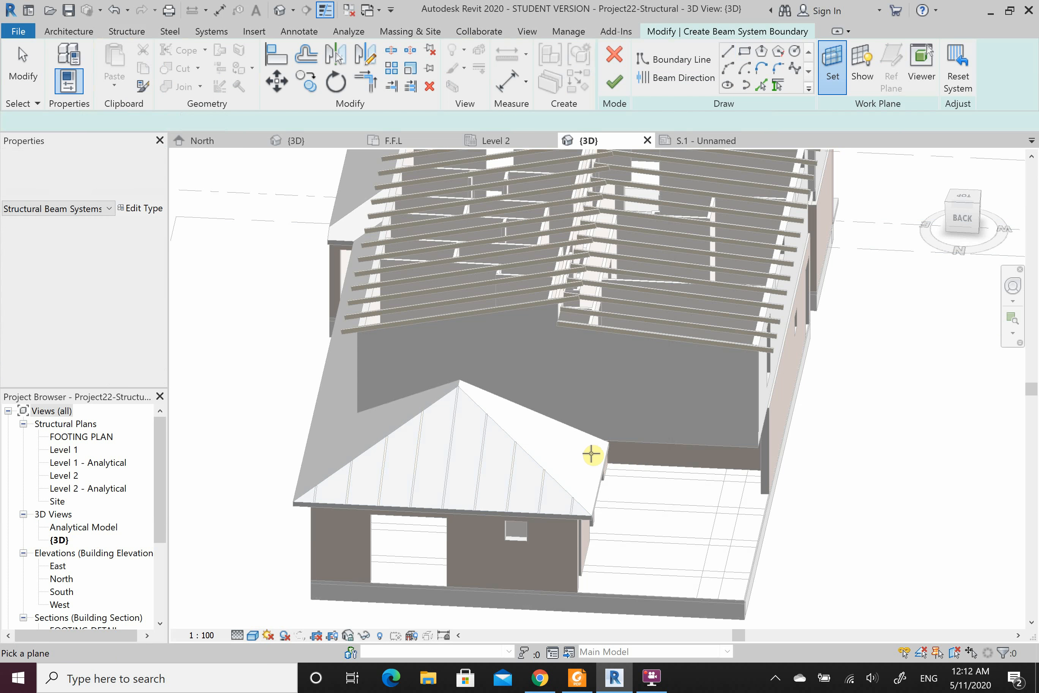
click(598, 467)
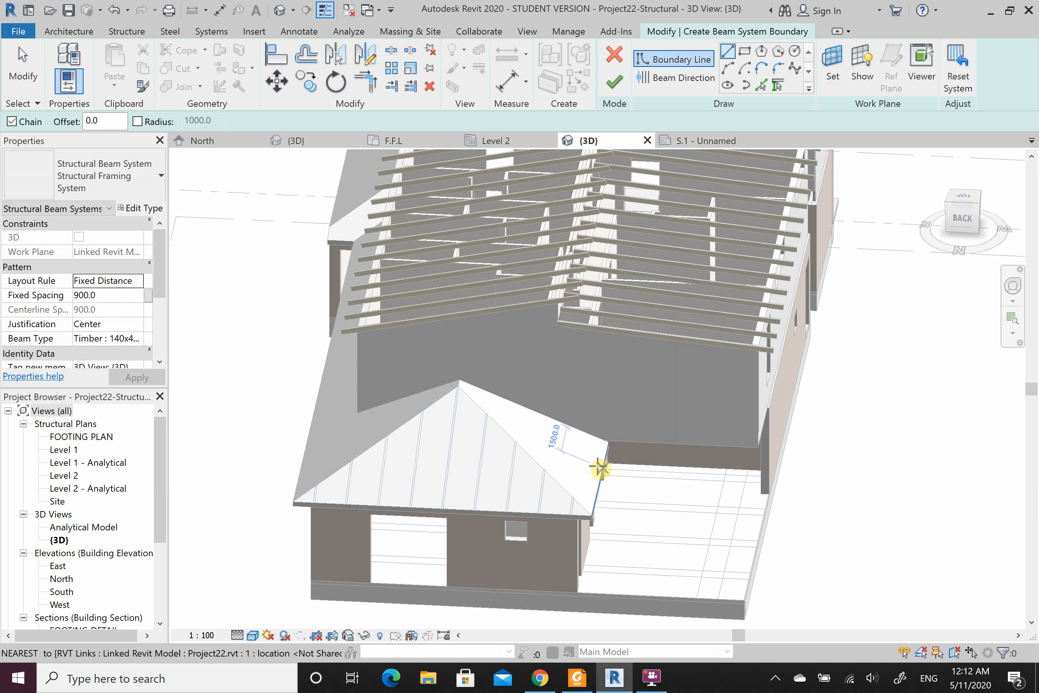
Step: Create the beam system's boundary lines by picking the side slope's ridge, hip, wall-side and eave edges
click(766, 86)
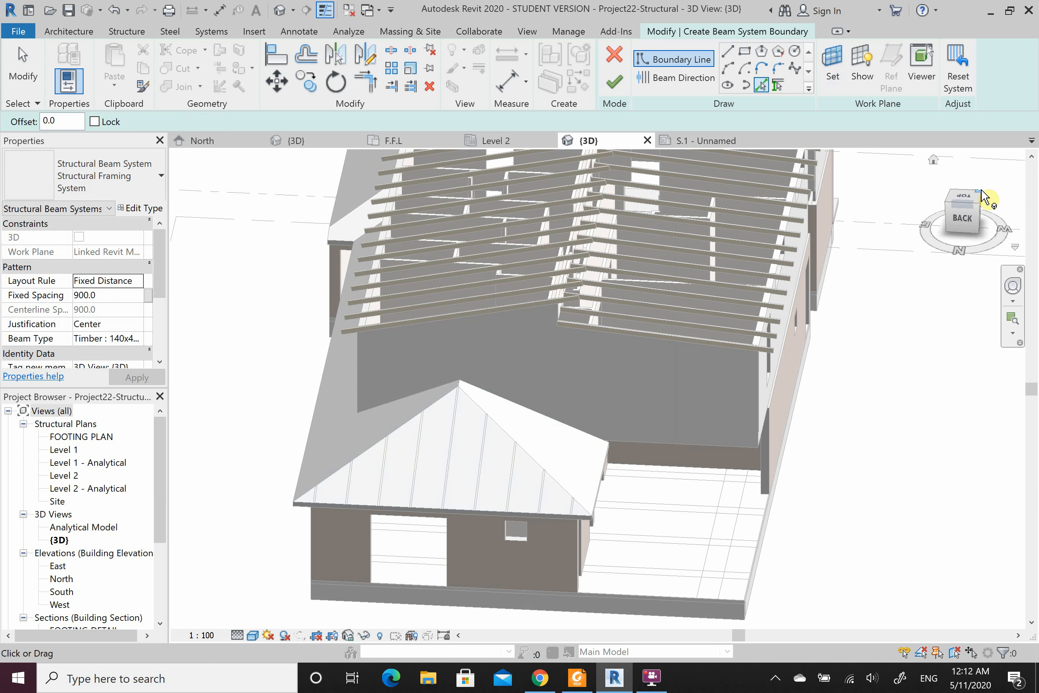
click(971, 194)
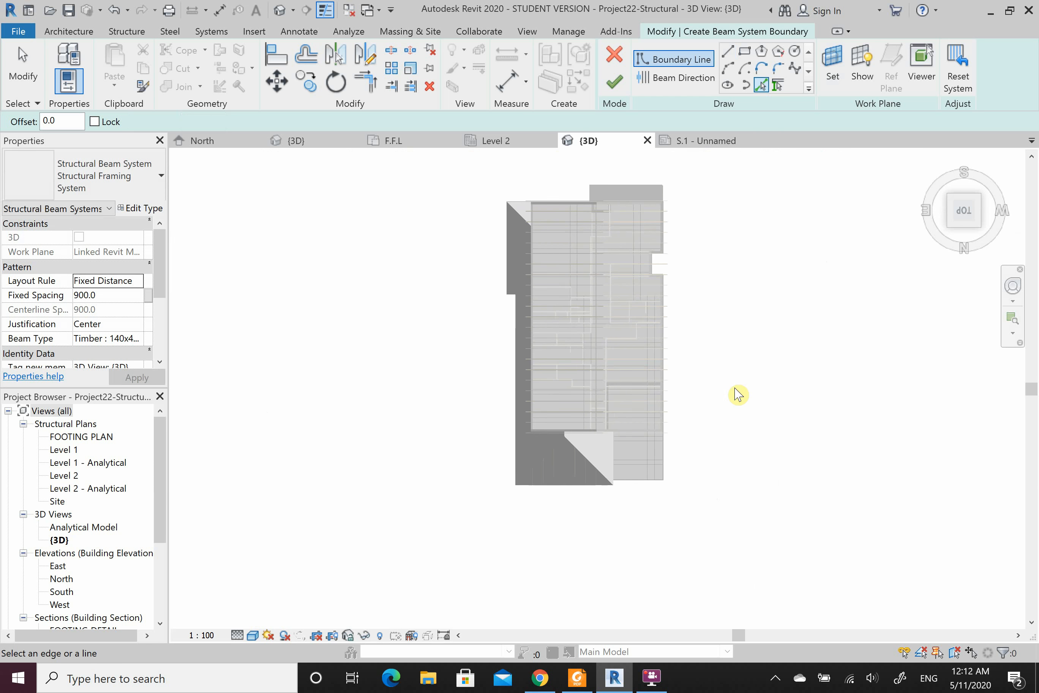
scroll(583, 564, up, 4)
scroll(559, 400, up, 6)
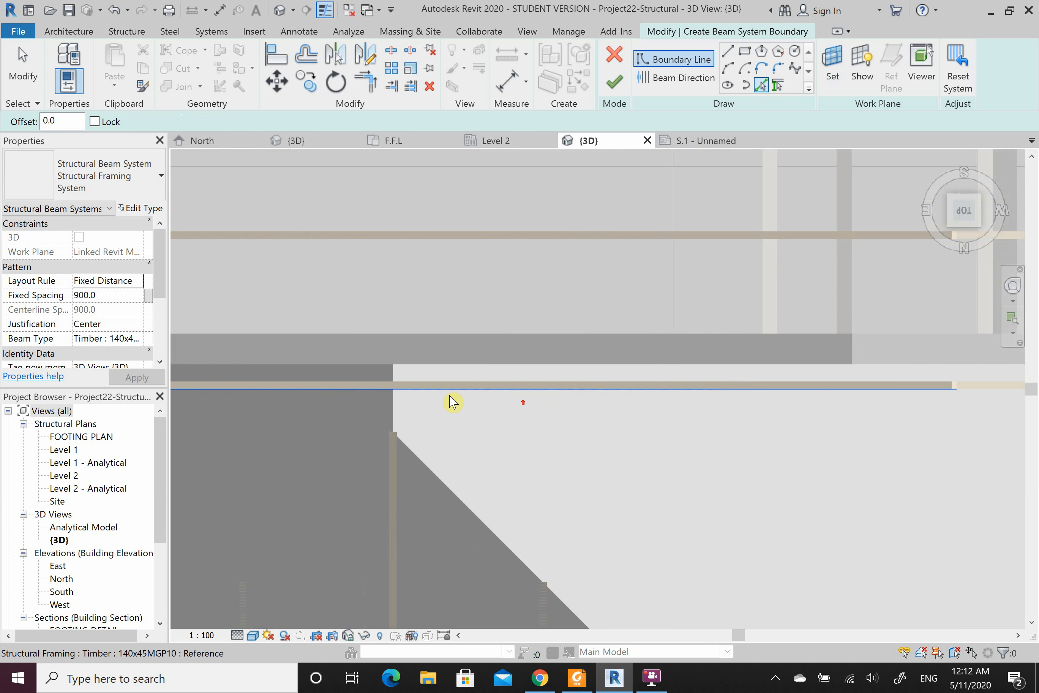
click(397, 412)
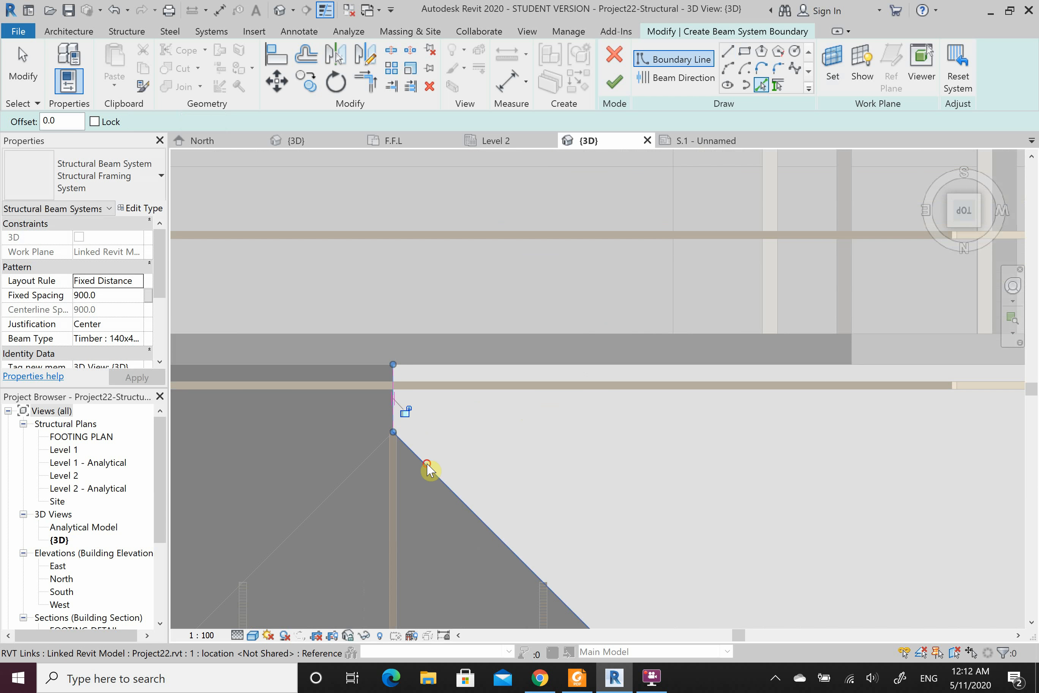
click(429, 468)
scroll(536, 360, down, 6)
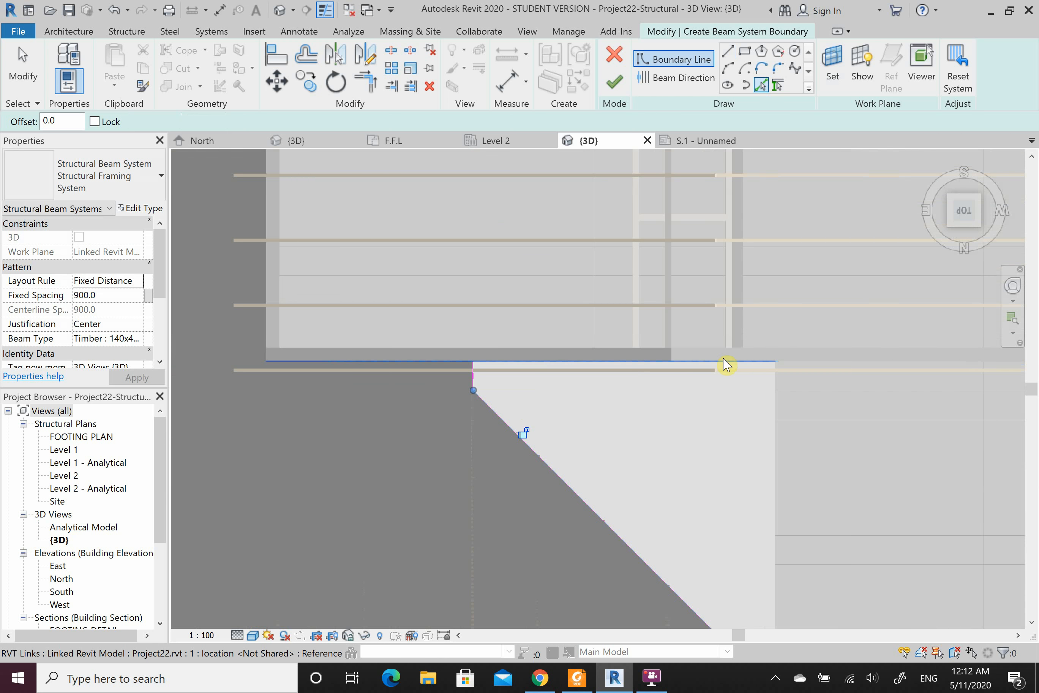
scroll(770, 362, up, 5)
click(774, 368)
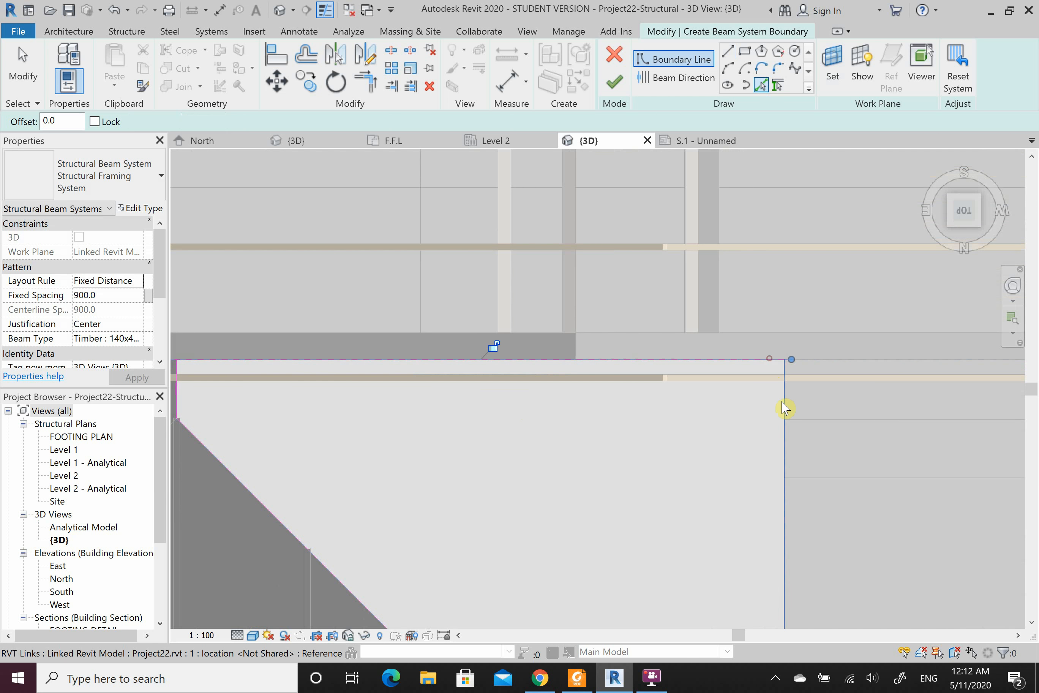
click(785, 409)
scroll(784, 409, down, 2)
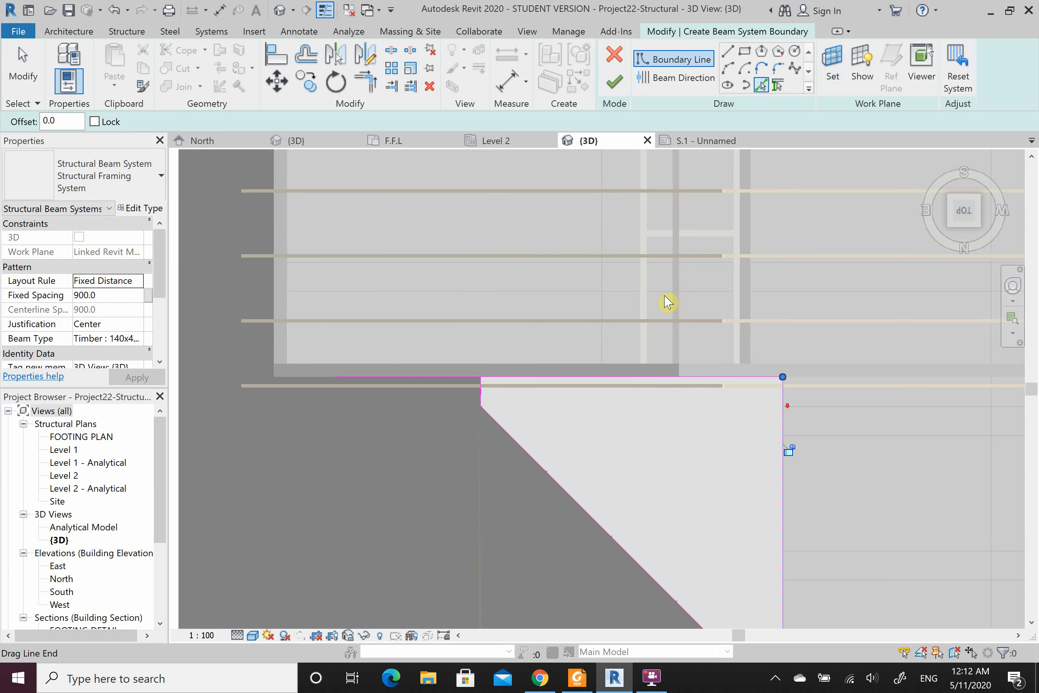
Step: Trim the picked boundary lines to each other at their corners so they form a closed loop around the side slope
click(366, 81)
click(504, 376)
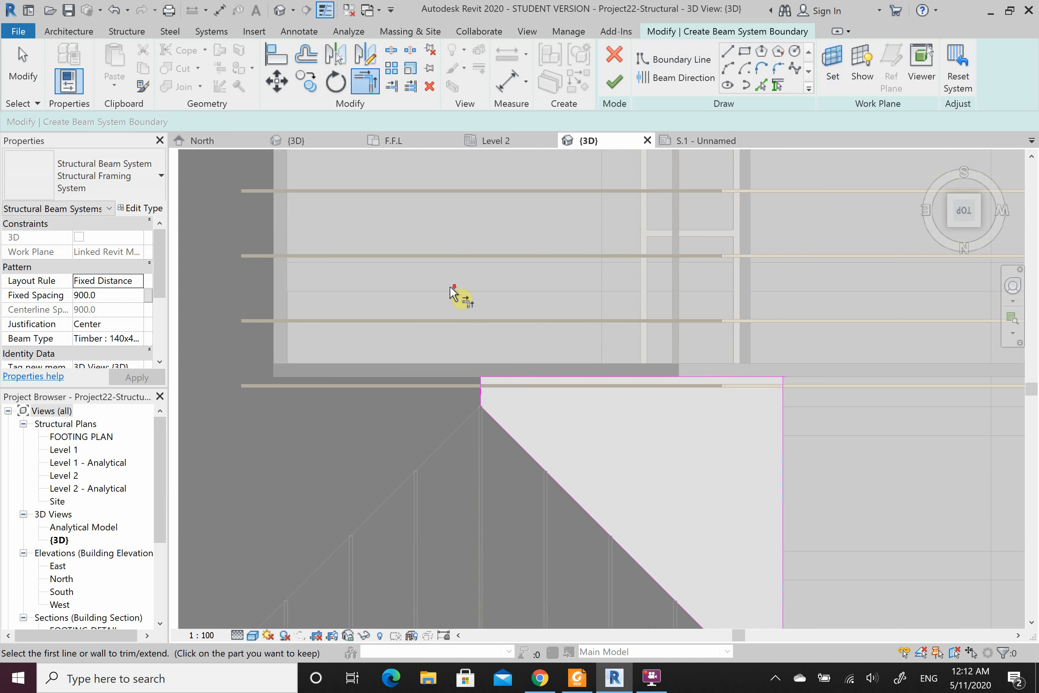
scroll(457, 294, down, 2)
click(669, 514)
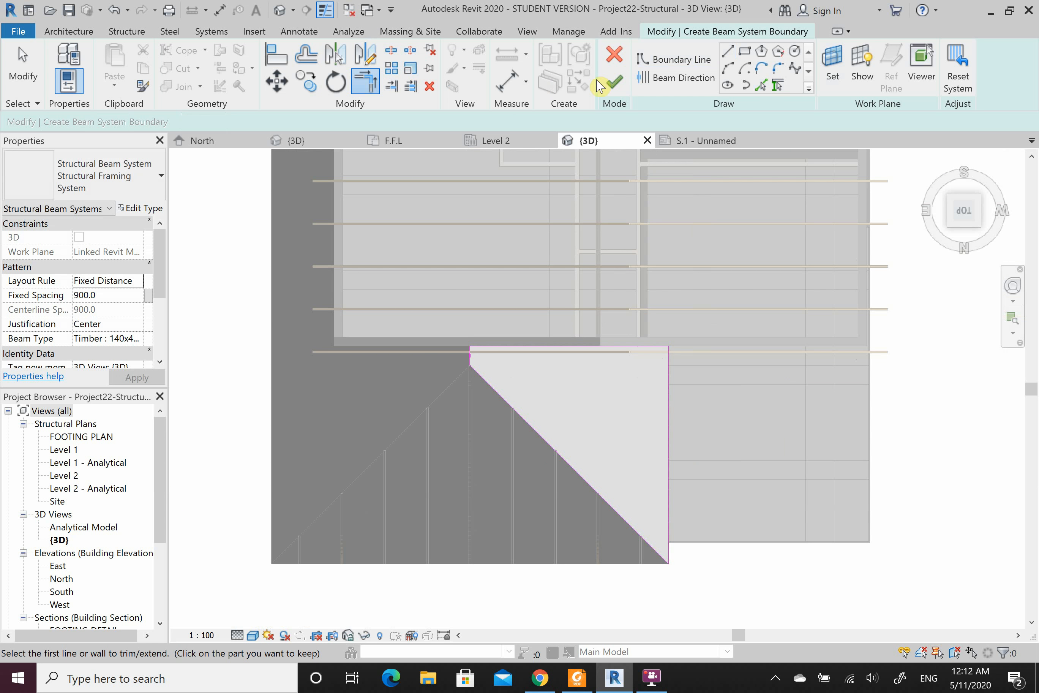
Step: Draw a beam direction line about 500 mm long from the hip's upper end toward the eave, and finish the beam system
click(675, 77)
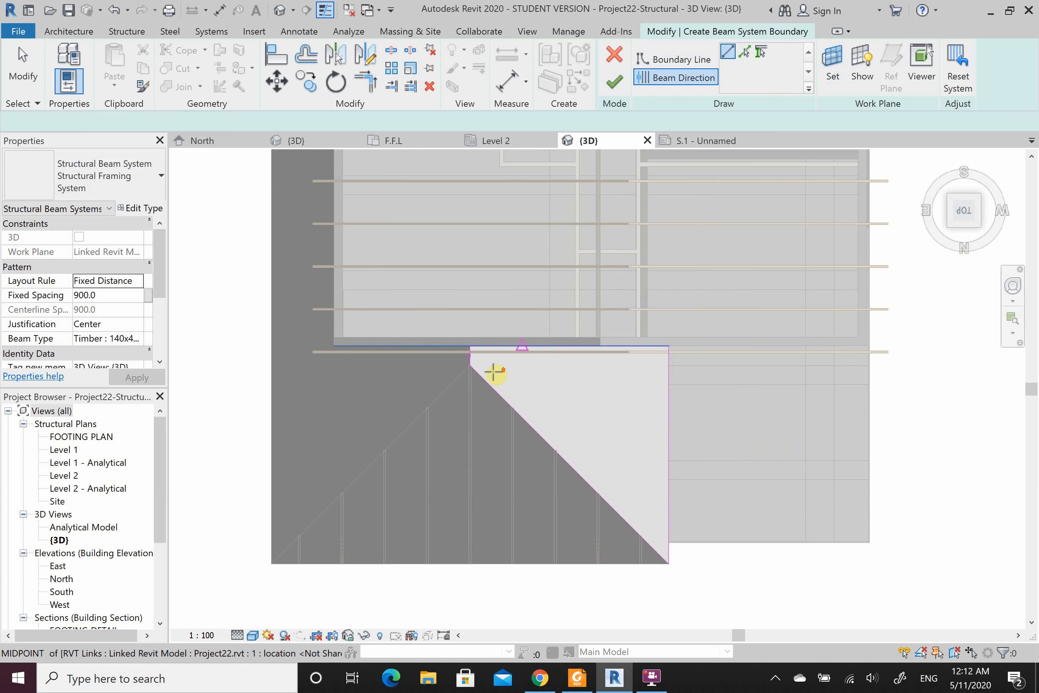
scroll(479, 373, up, 2)
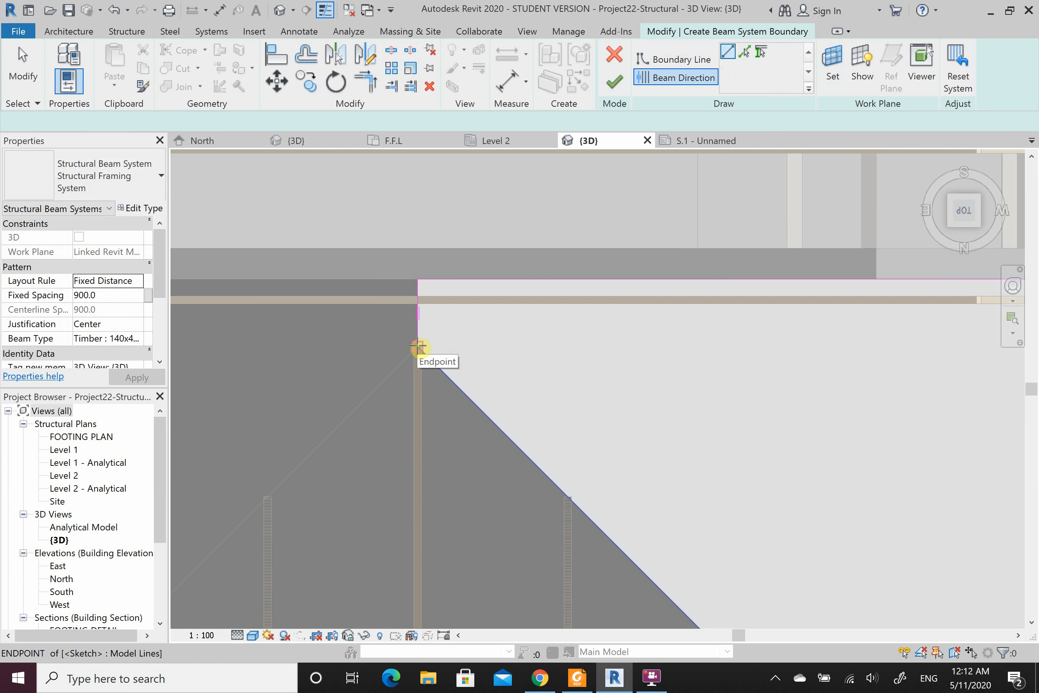
click(418, 347)
click(494, 348)
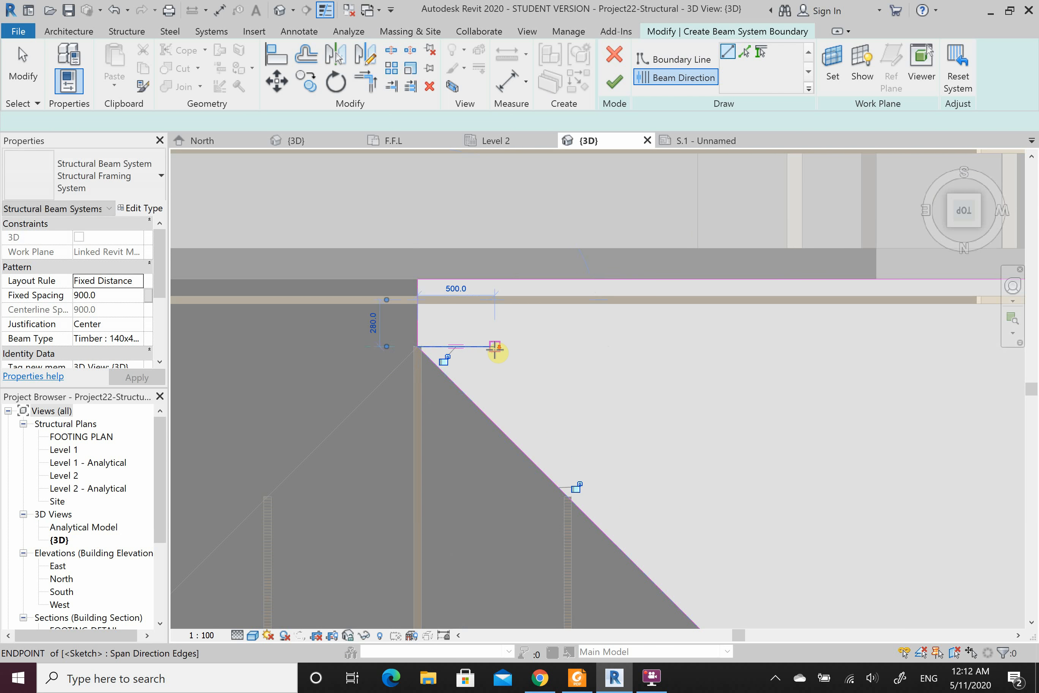
scroll(494, 349, down, 2)
click(615, 84)
scroll(549, 261, down, 1)
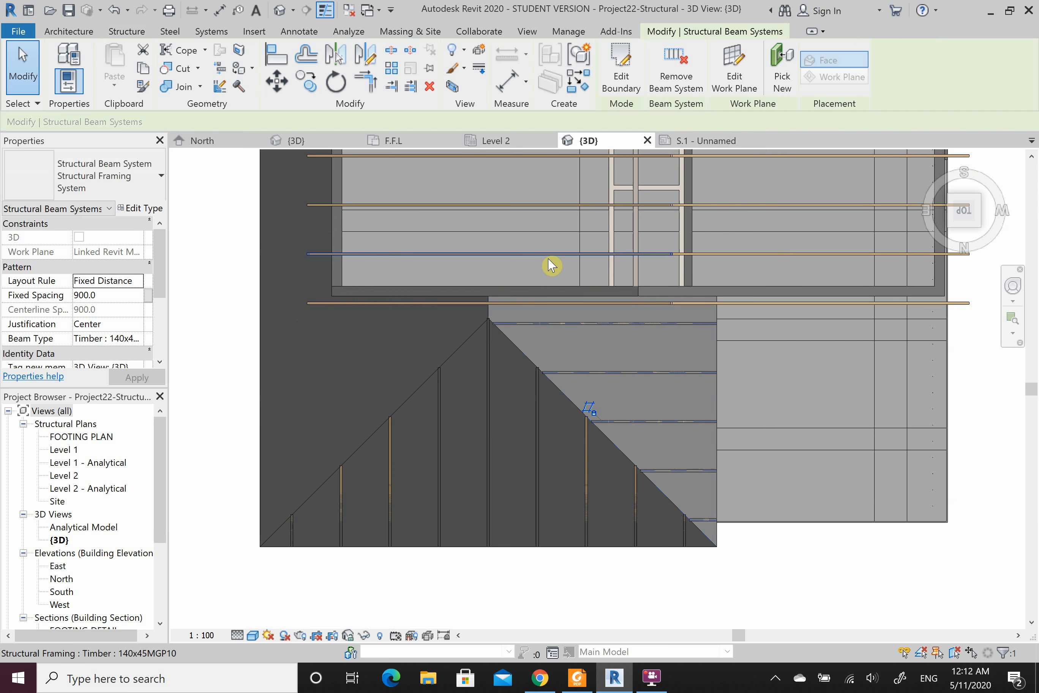
click(830, 569)
Step: Set the layout justification of the hip end's front beam system to Direction Line
scroll(665, 541, up, 1)
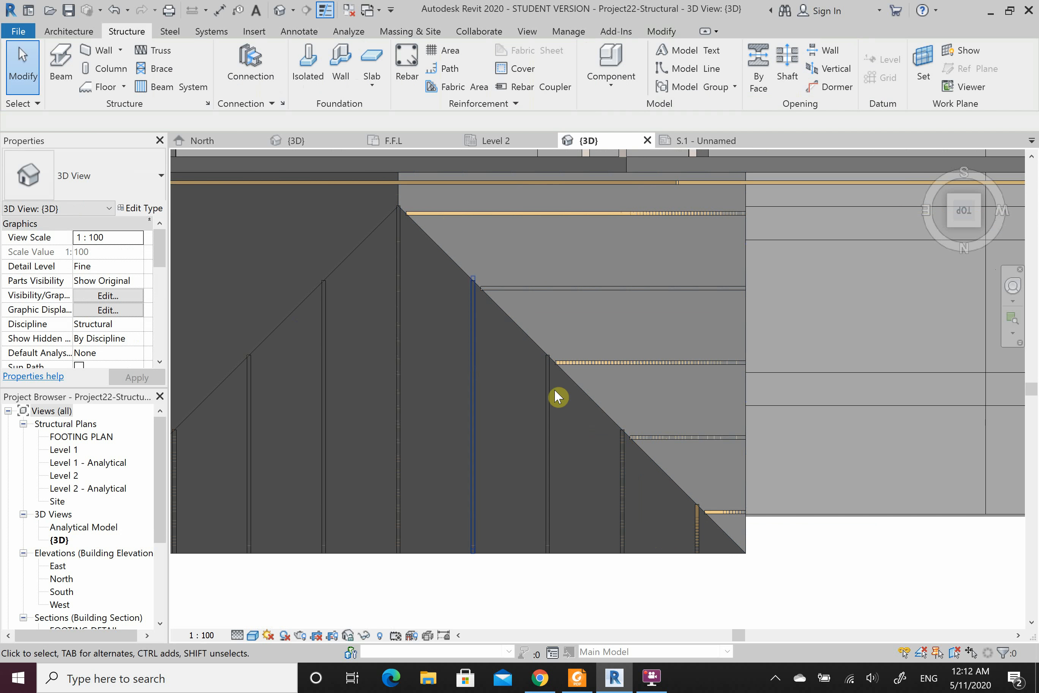
scroll(566, 394, down, 1)
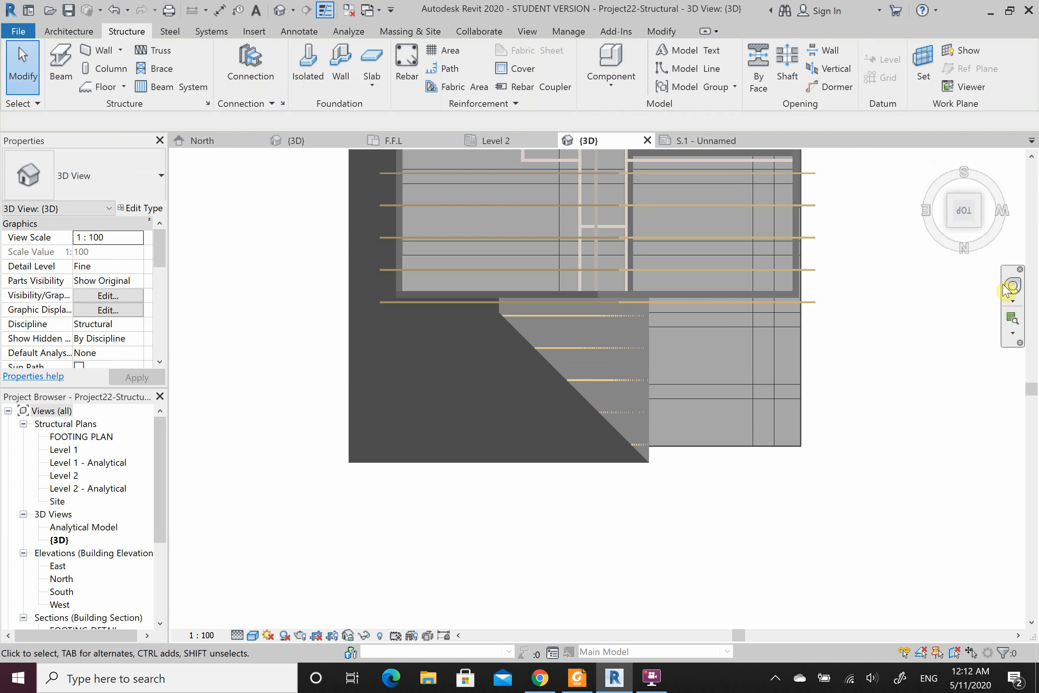
click(1013, 286)
drag(877, 403, 671, 345)
key(Escape)
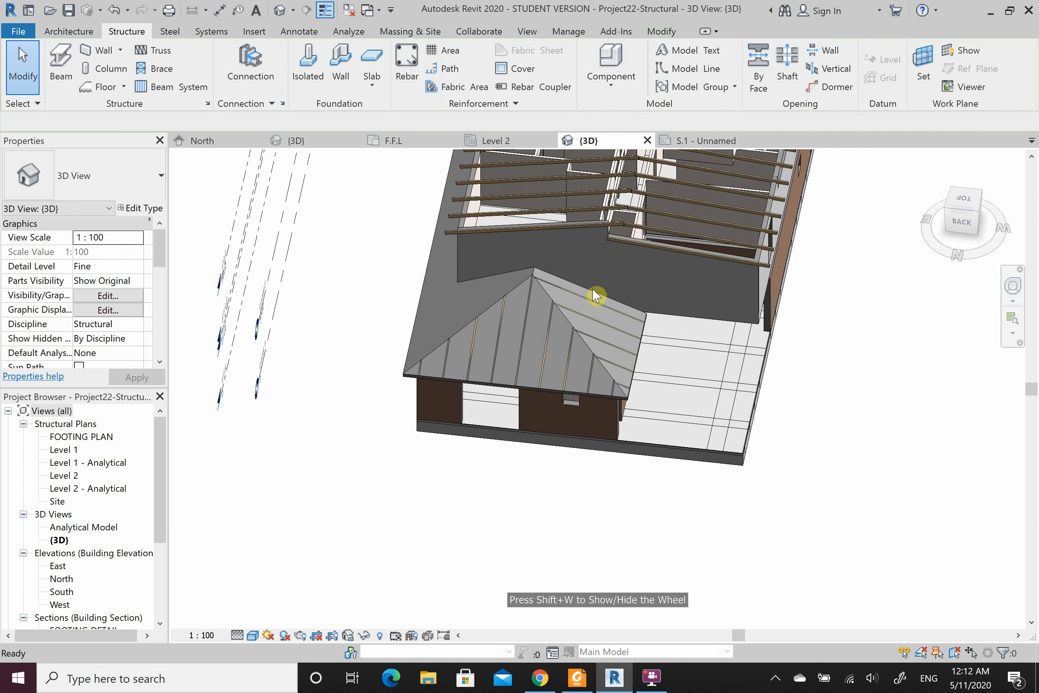
scroll(537, 266, up, 3)
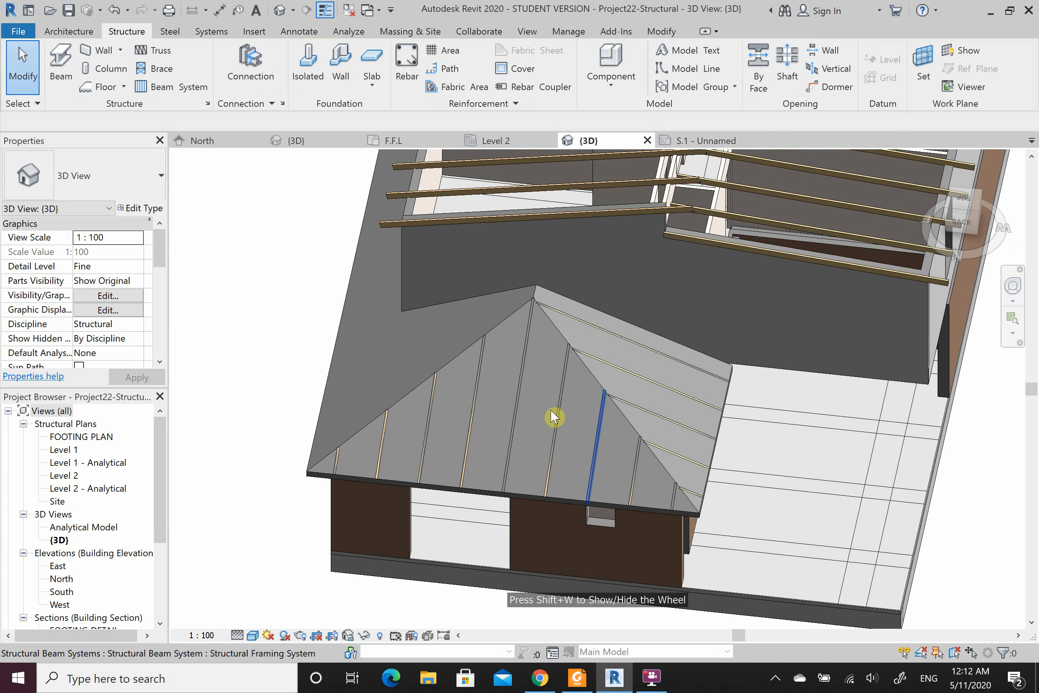
click(526, 495)
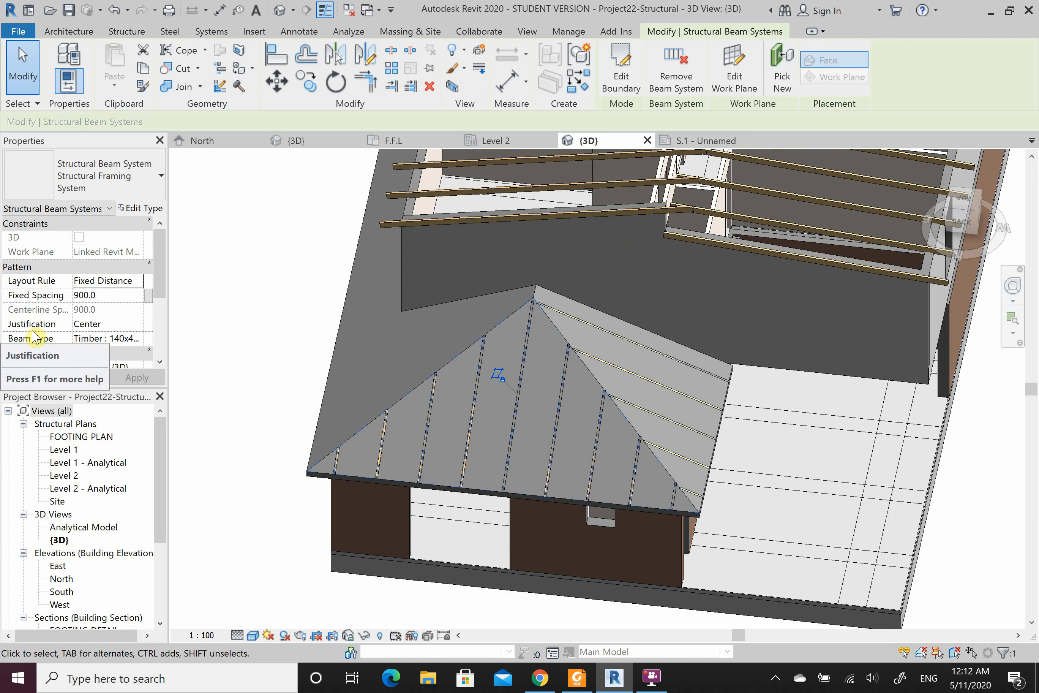
click(139, 325)
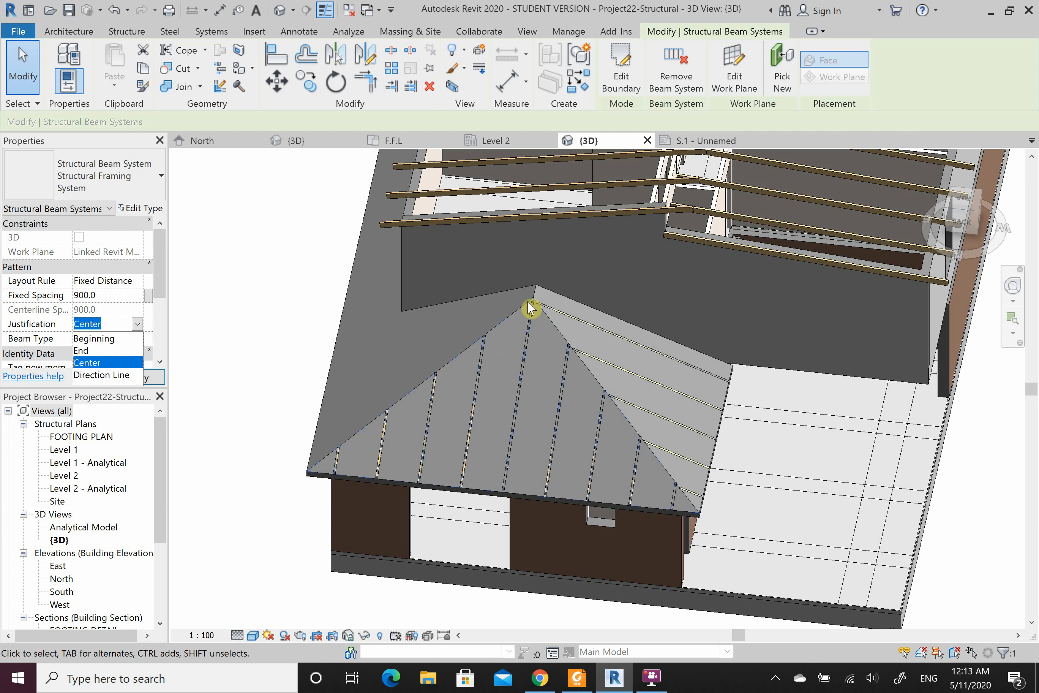
click(114, 375)
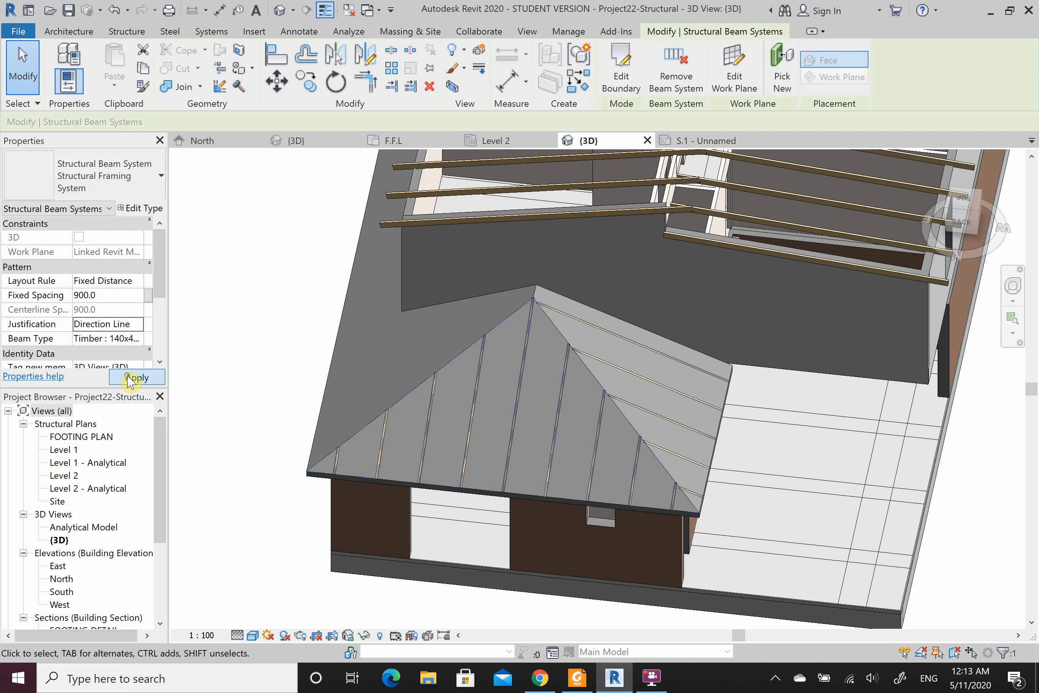
click(129, 377)
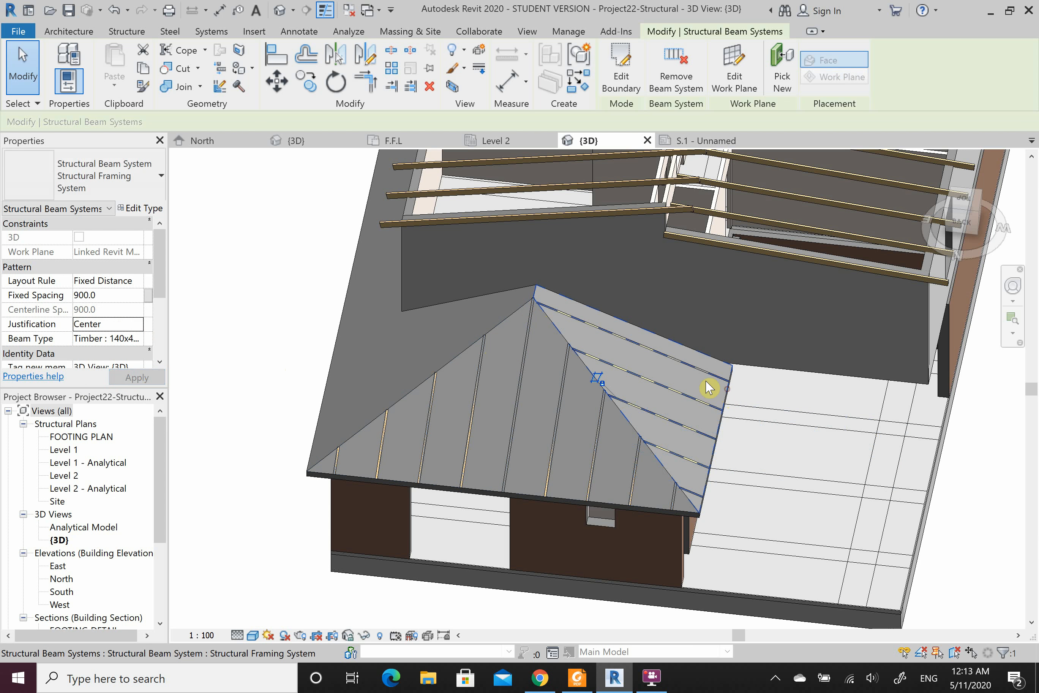
Step: Set the side slope beam system's justification to Direction Line
click(137, 324)
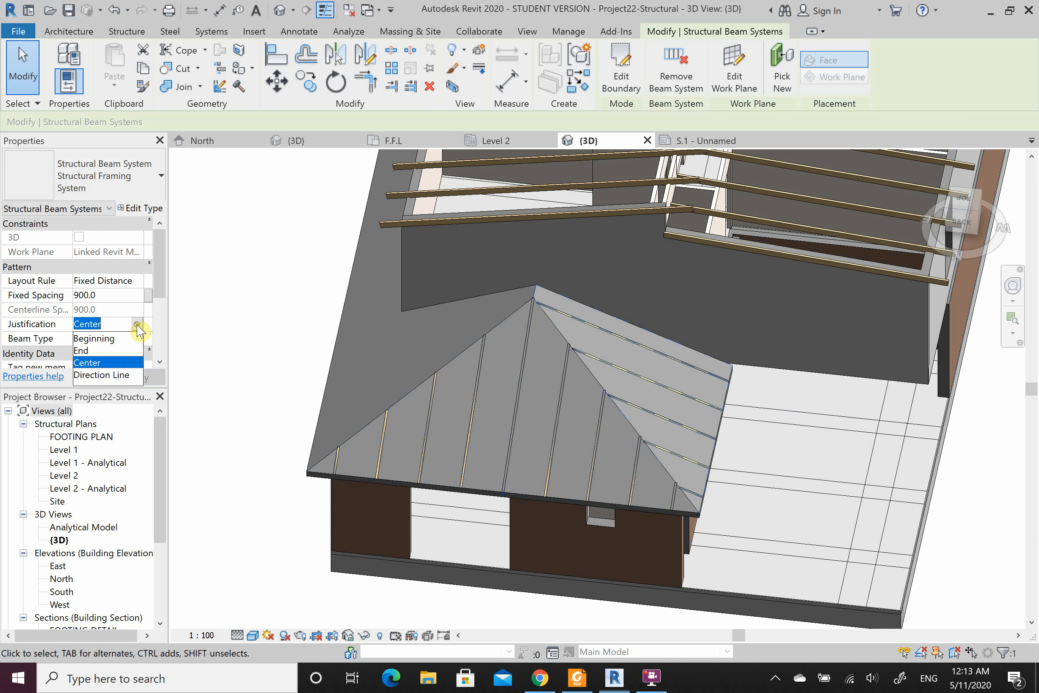
click(104, 375)
click(131, 377)
click(250, 357)
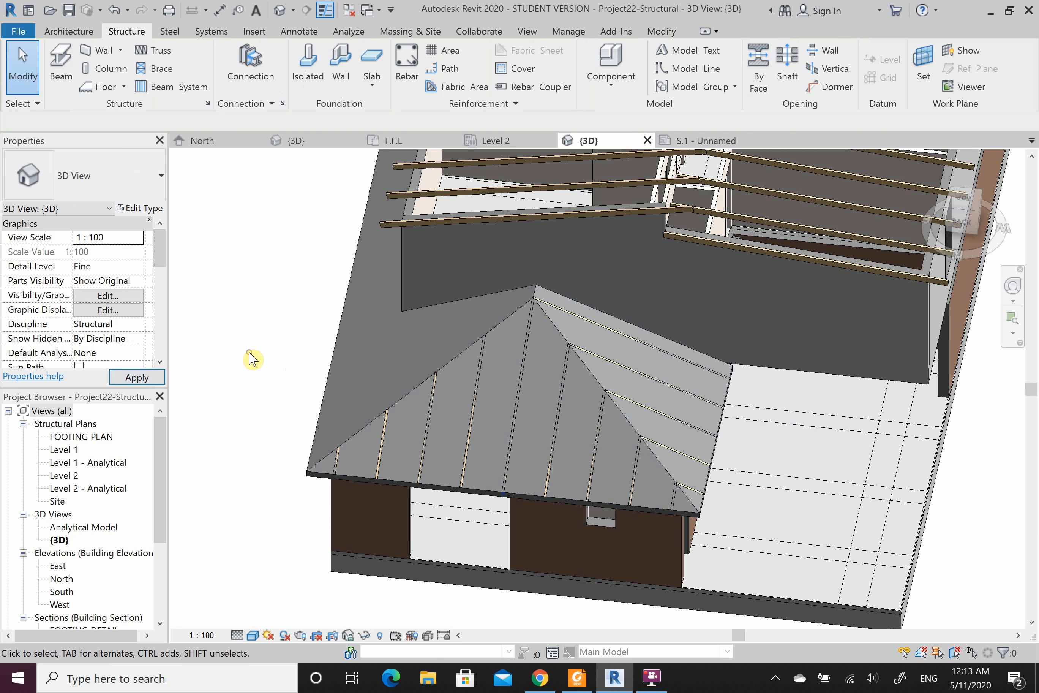
Step: Hide the linked model's hip roof element in the 3D view to expose the rafters beneath it
click(1013, 286)
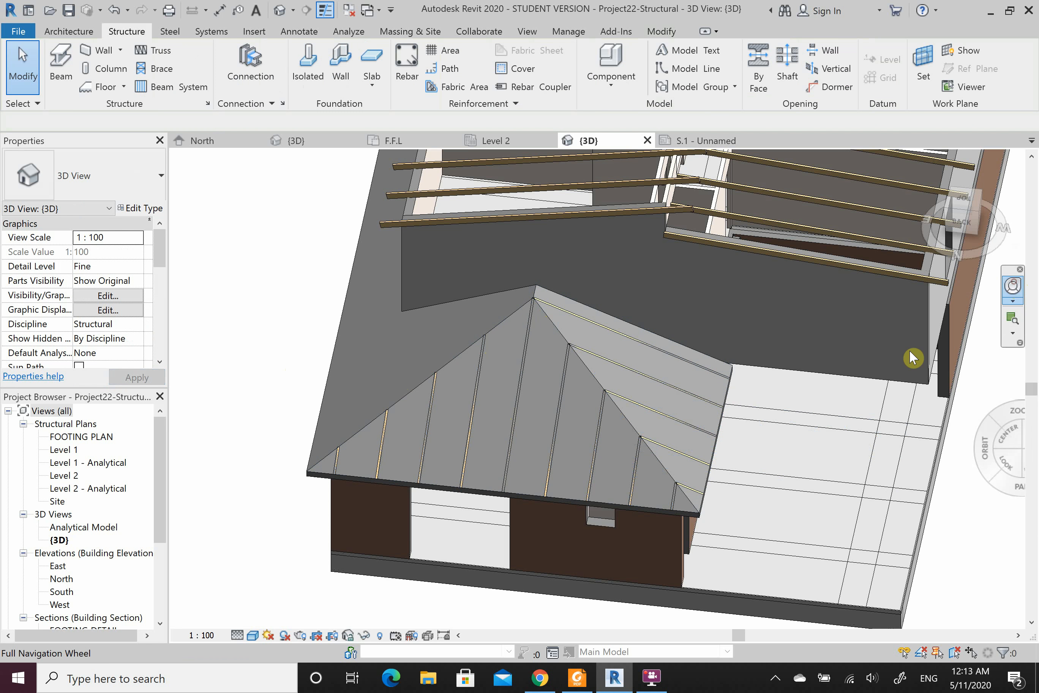
drag(910, 351, 804, 416)
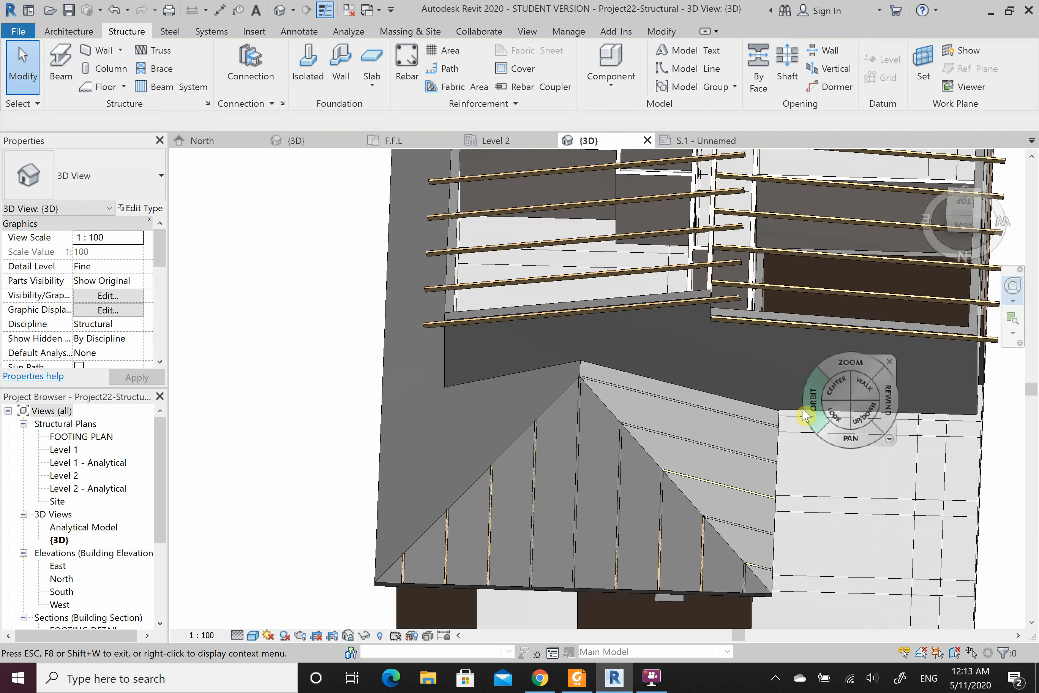
click(890, 363)
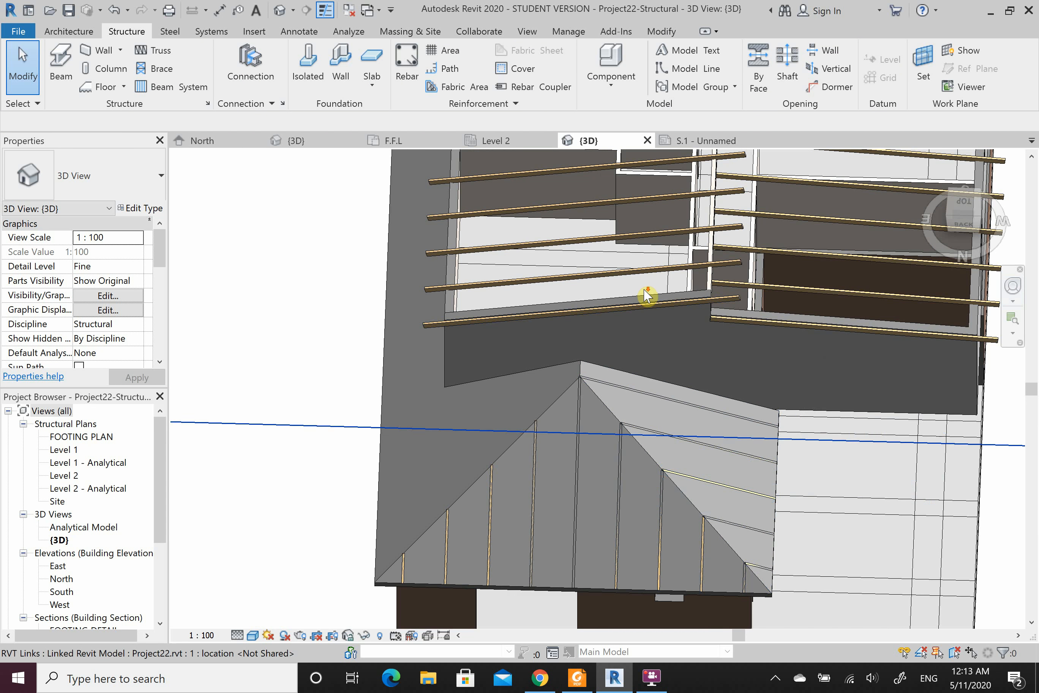
scroll(648, 295, down, 2)
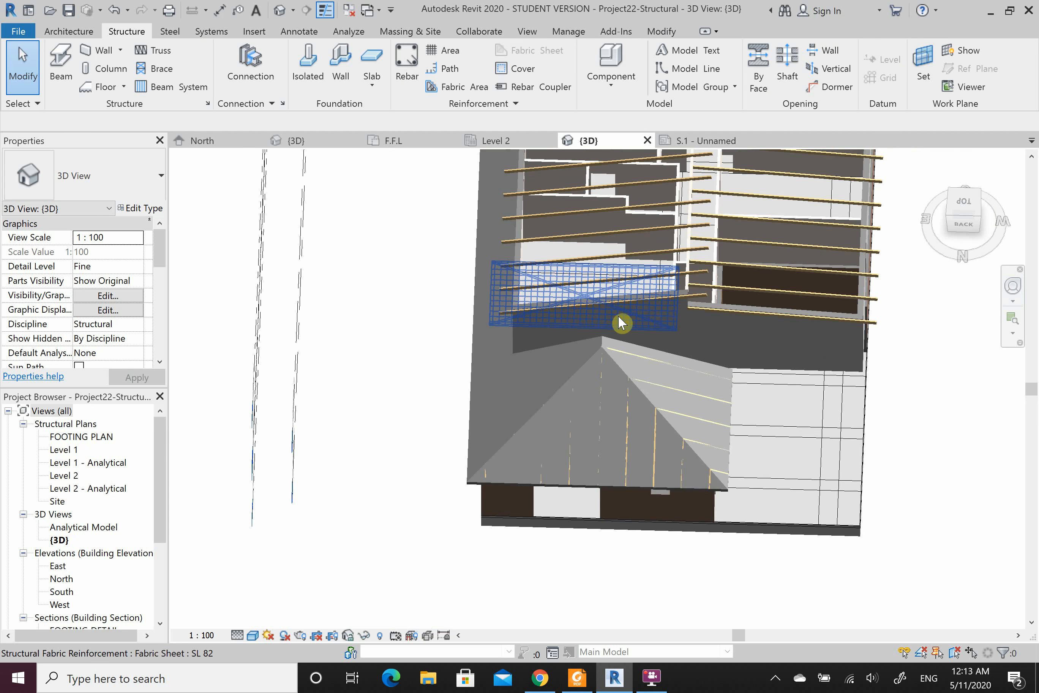
key(Tab)
right_click(473, 399)
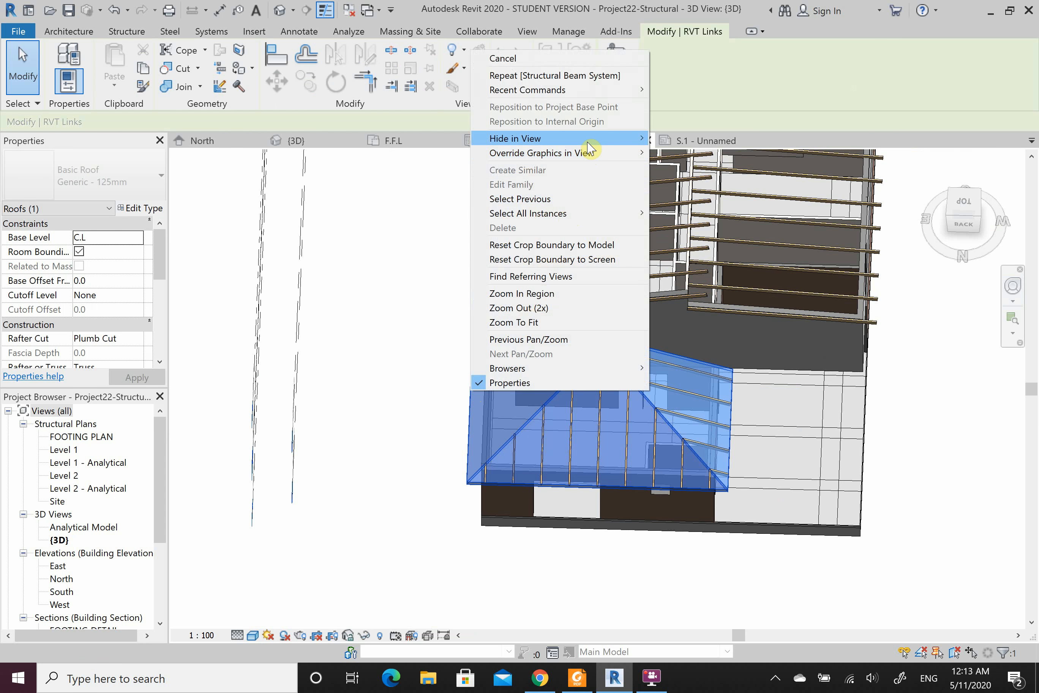
mouse_move(581, 138)
click(707, 139)
scroll(696, 404, up, 3)
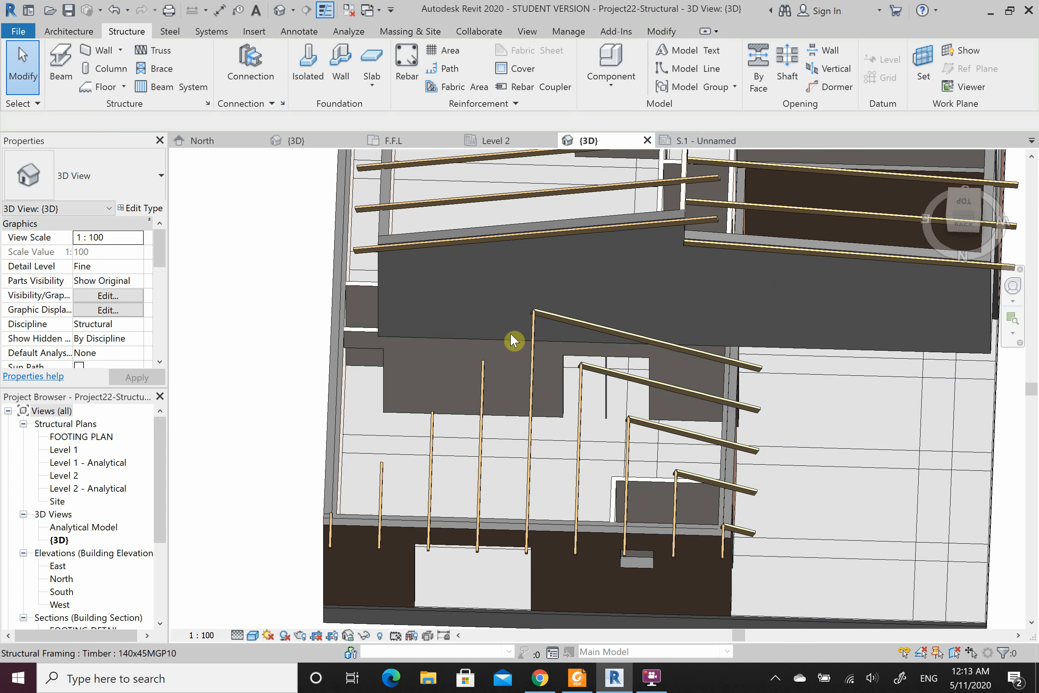
scroll(663, 423, down, 3)
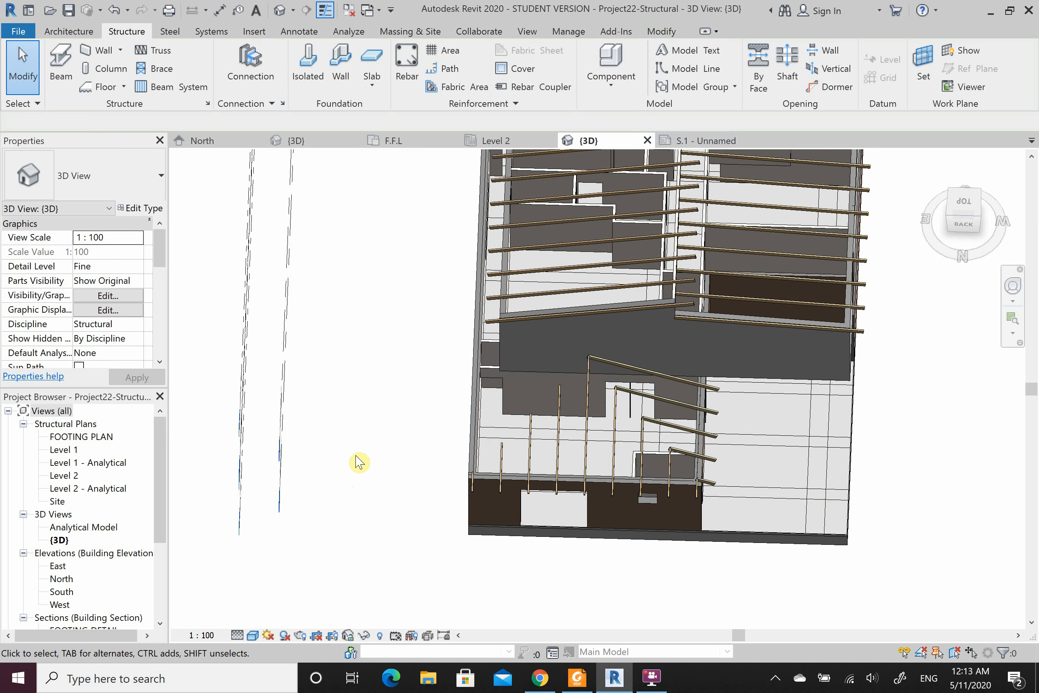
Step: Open the Level 1 structural plan at the building's end with the section mark
double_click(63, 449)
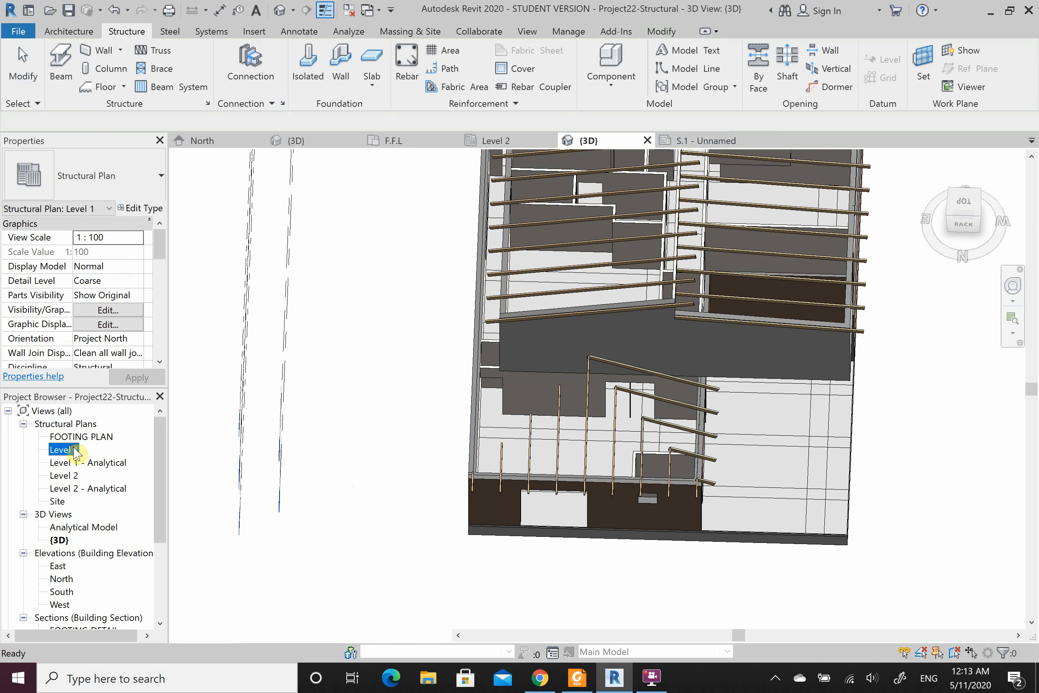
scroll(661, 304, up, 4)
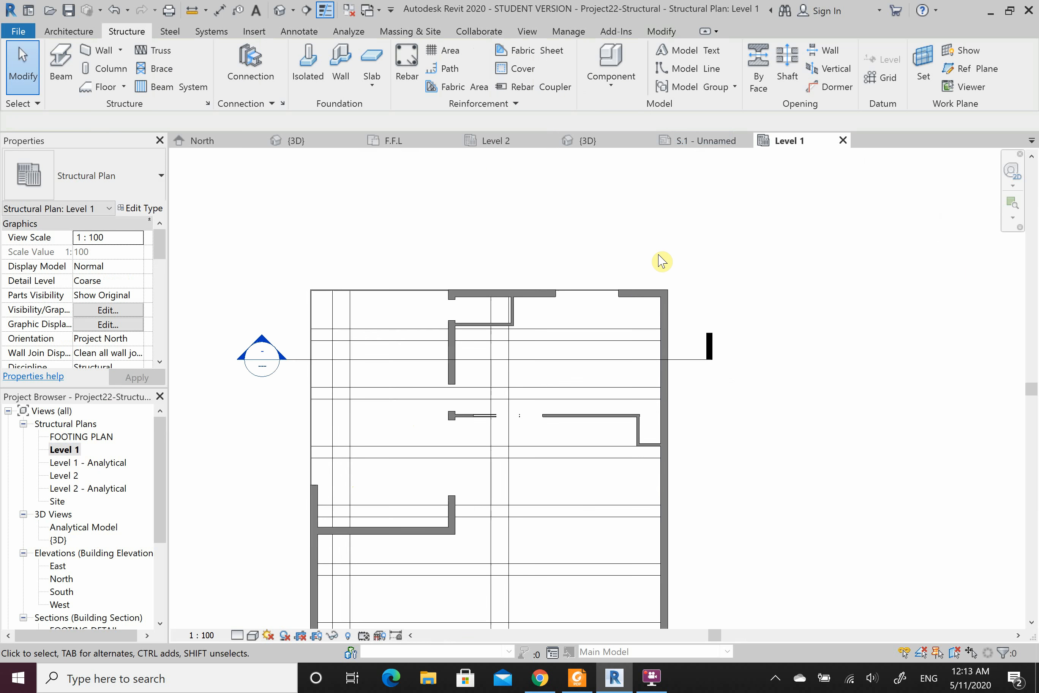
Step: Draw a short vertical section through the opening in the building's end wall and open its section view
click(309, 12)
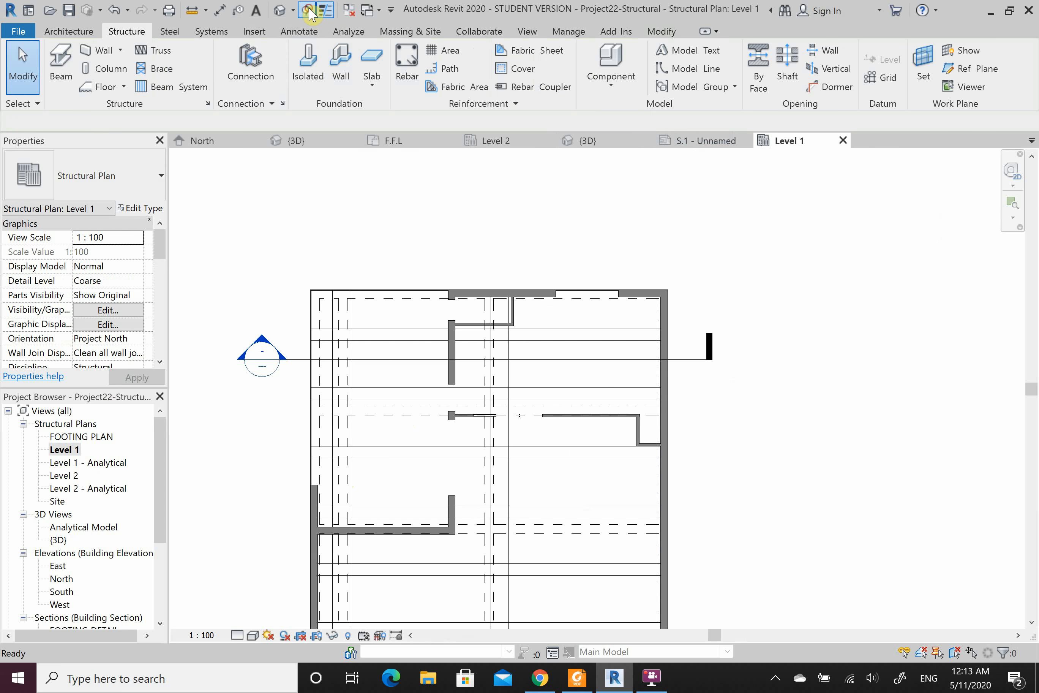
click(591, 259)
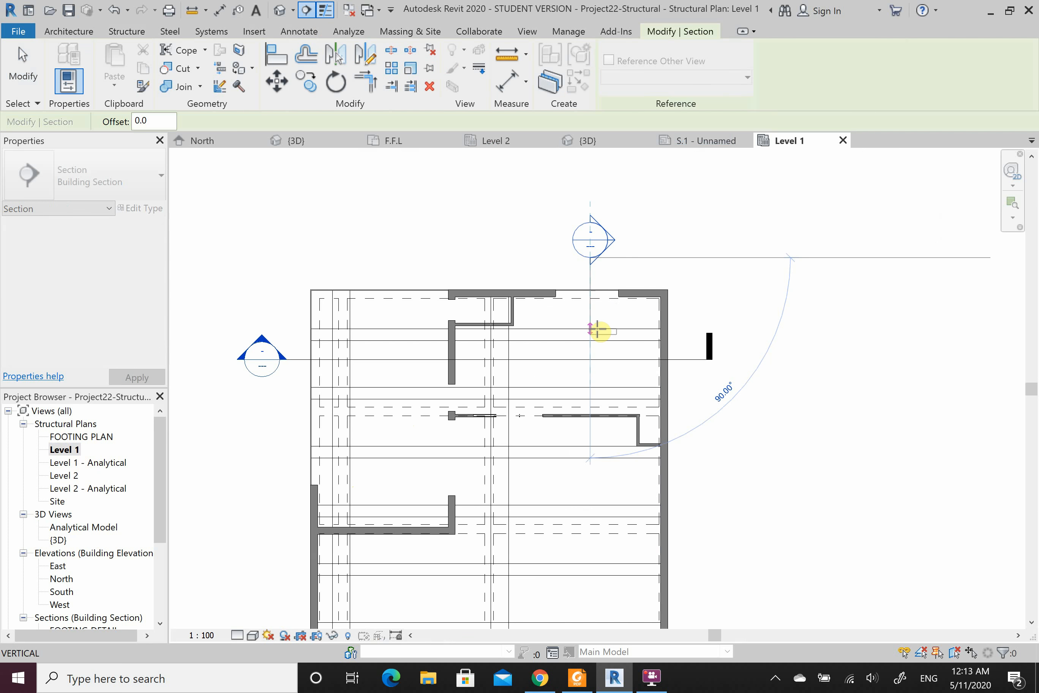
click(598, 331)
drag(661, 296, 616, 281)
right_click(595, 267)
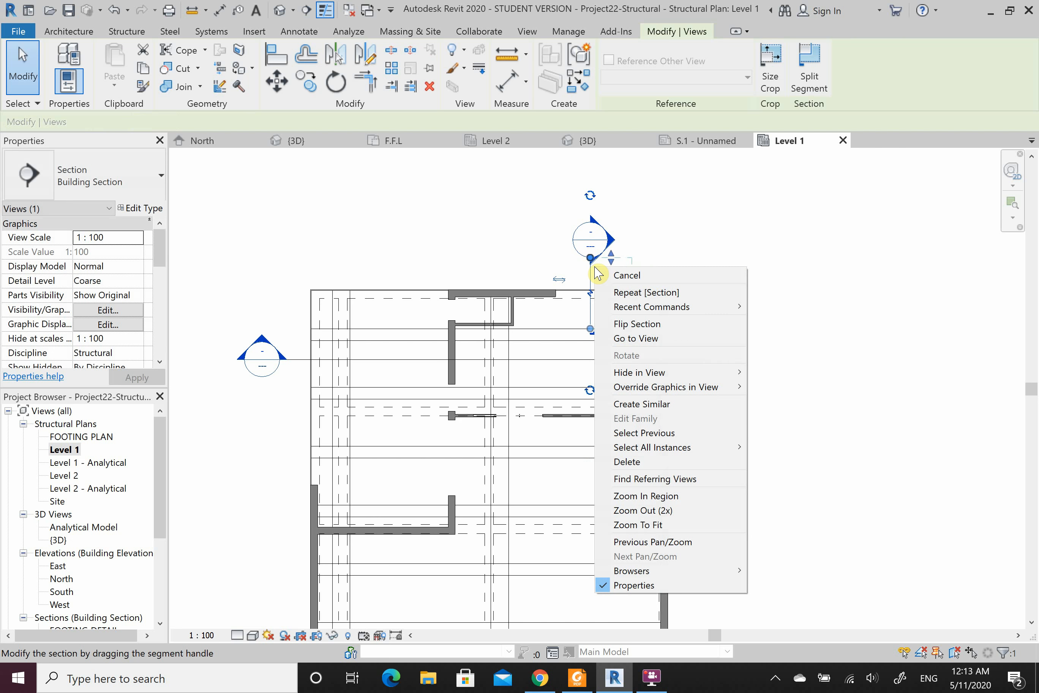
click(671, 348)
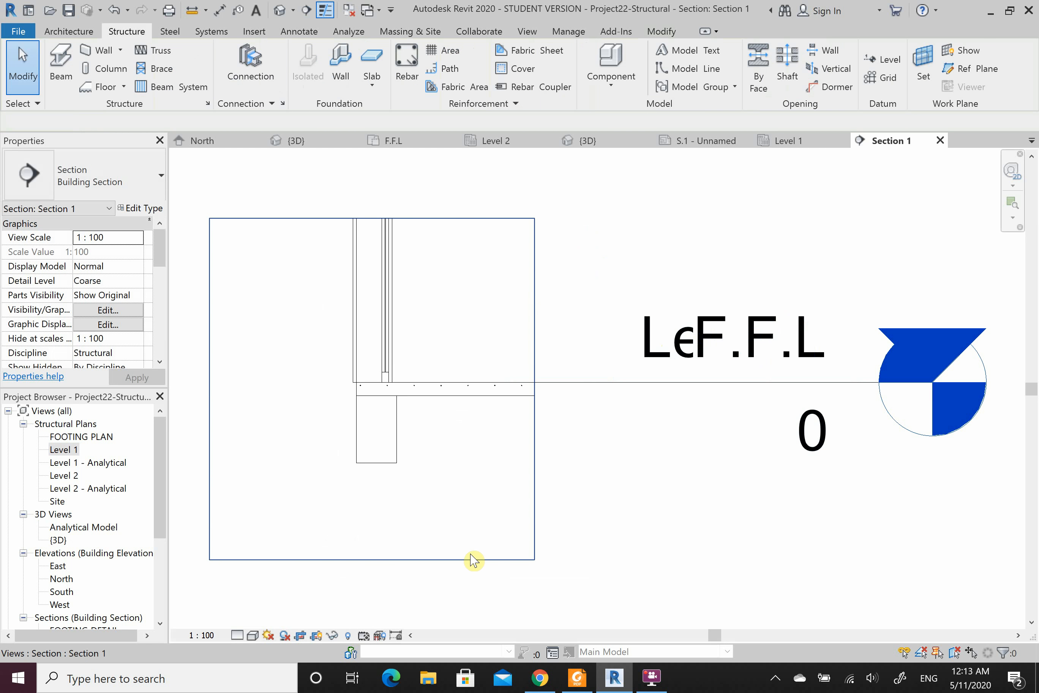
Step: Extend the section's crop region up past the roof eave and set the view's detail level to Fine
scroll(477, 559, down, 2)
drag(407, 334, 407, 164)
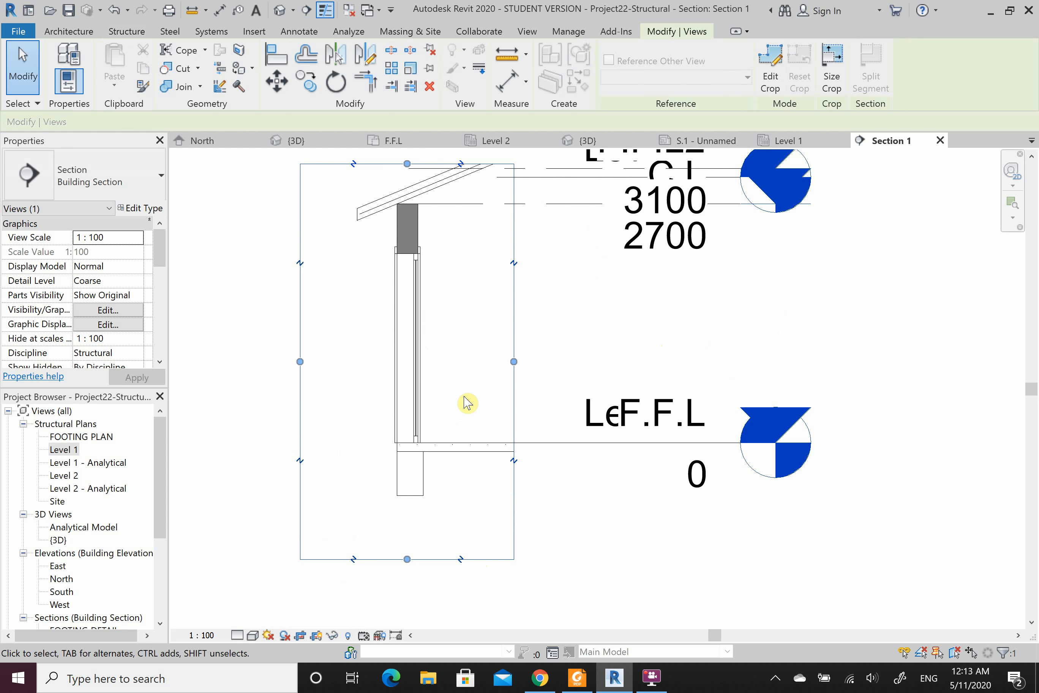
click(237, 636)
click(257, 620)
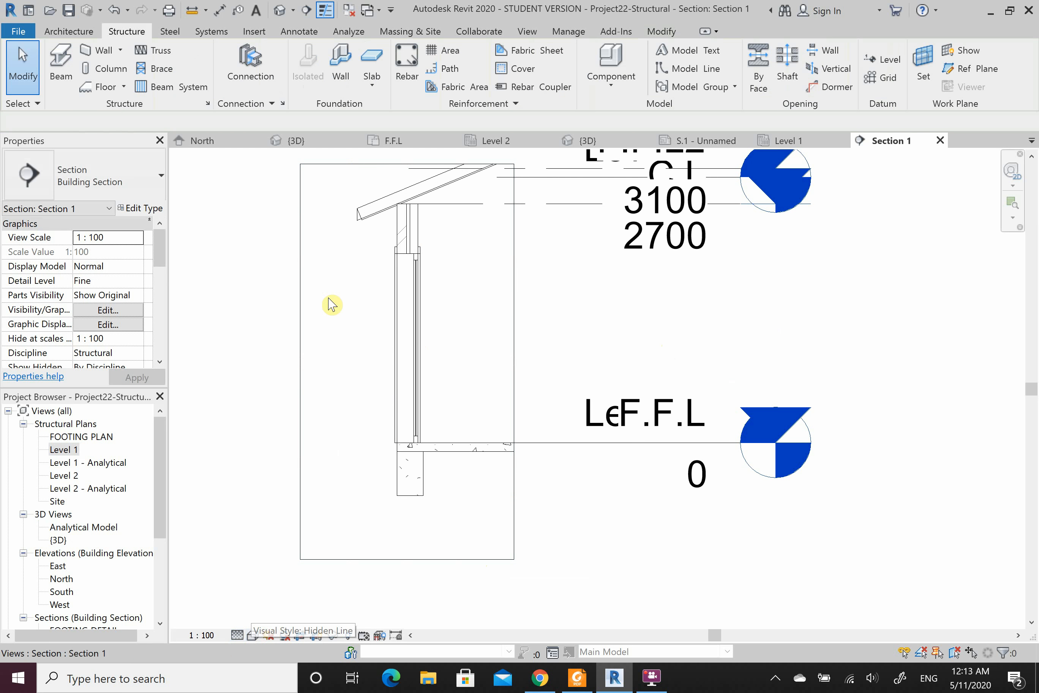
Step: Examine how the rafter meets the top of the wall at the eave in the section
scroll(420, 185, up, 5)
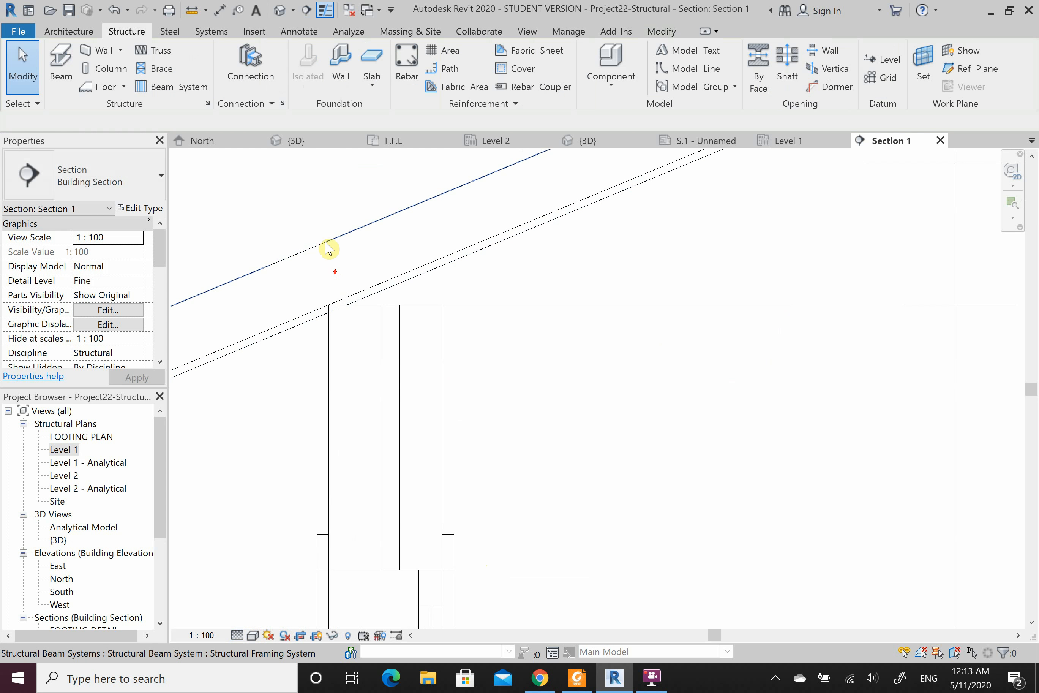
scroll(434, 304, down, 2)
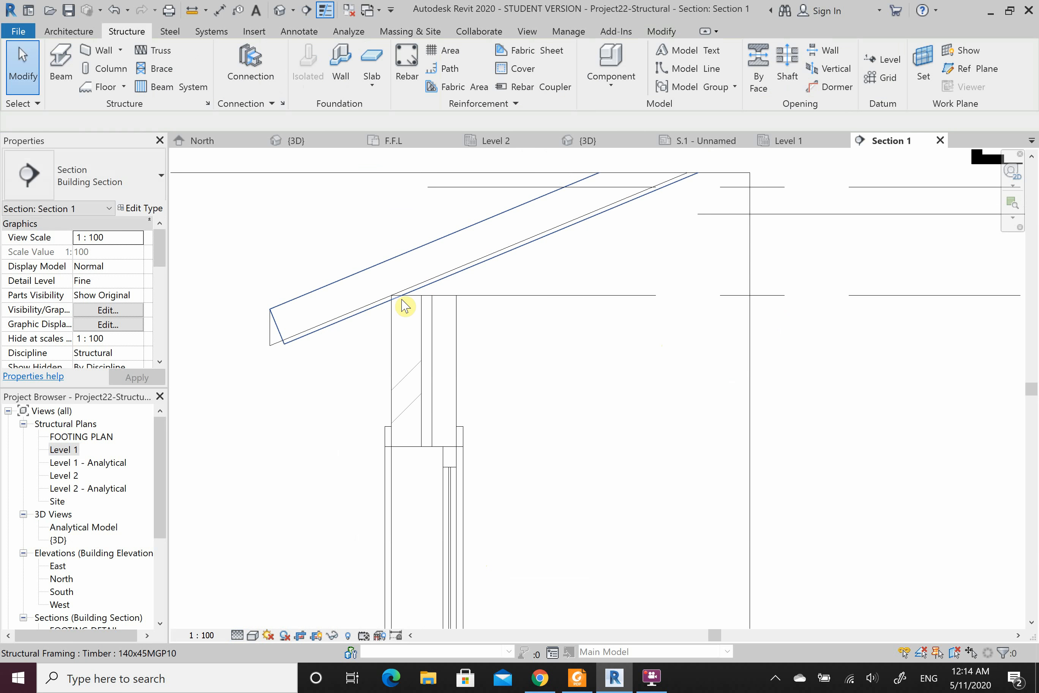
scroll(455, 279, up, 2)
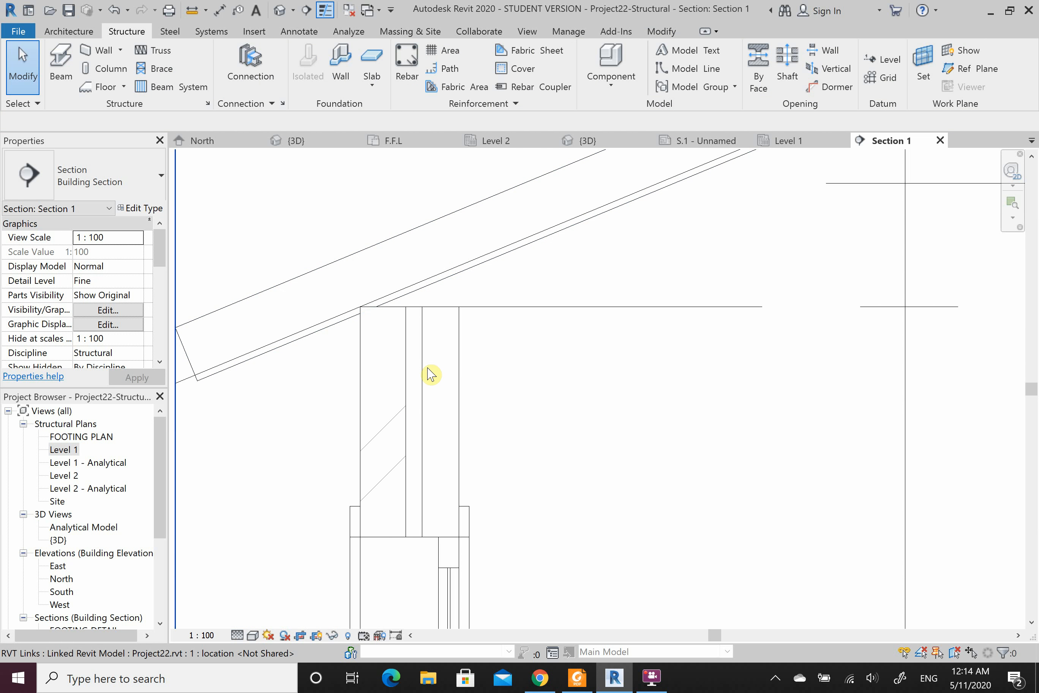
scroll(399, 276, down, 3)
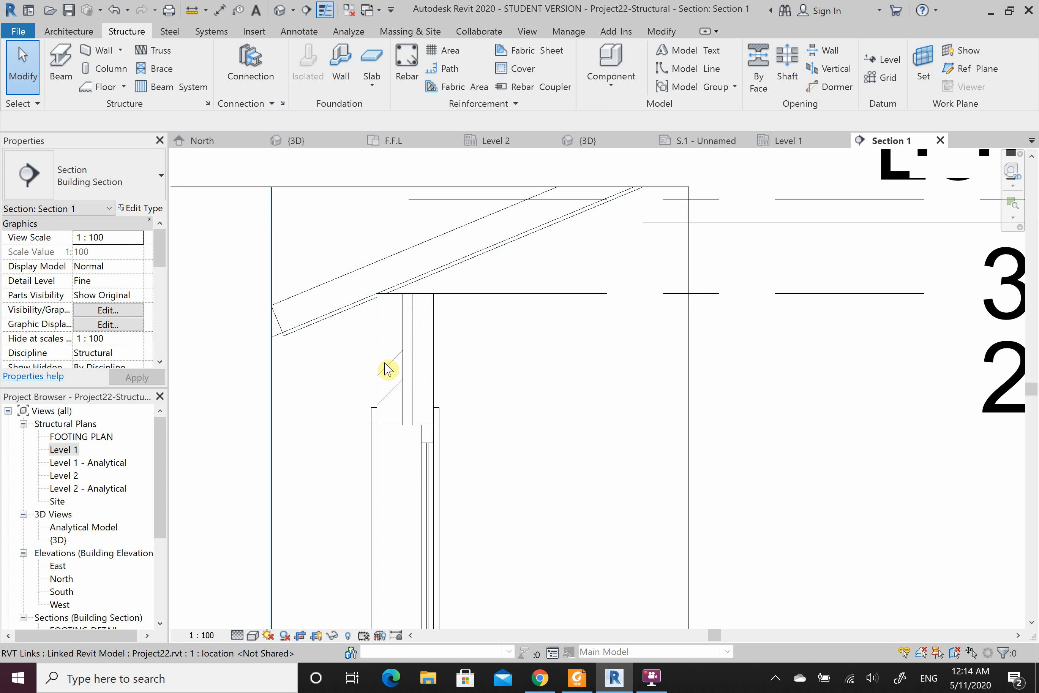
scroll(439, 296, up, 4)
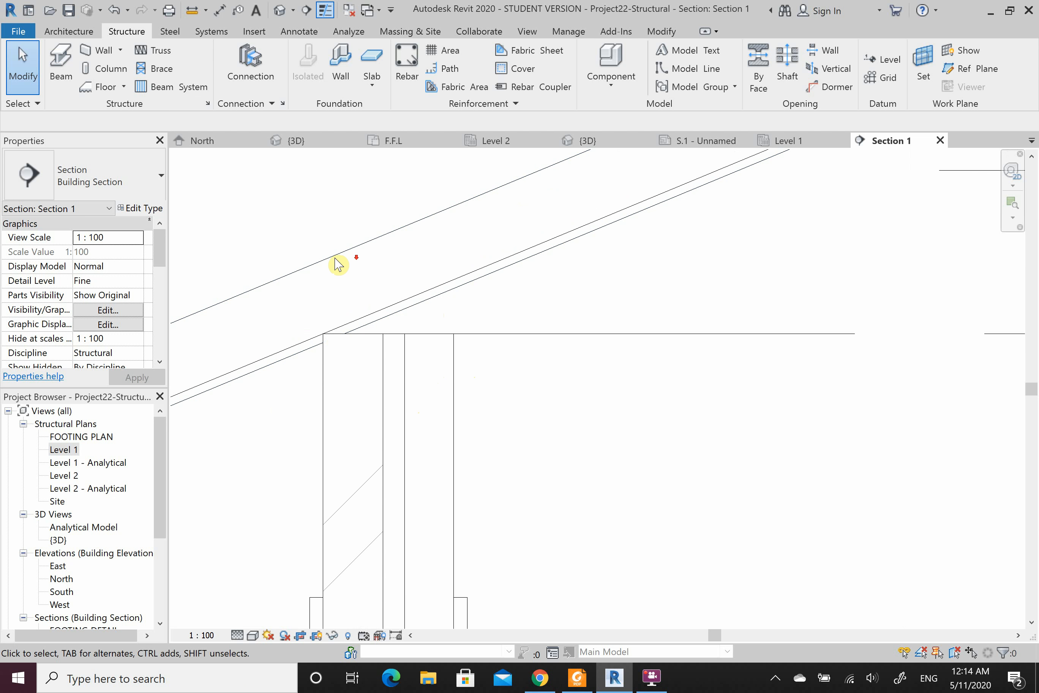
scroll(339, 264, down, 3)
scroll(371, 260, up, 3)
scroll(373, 260, down, 3)
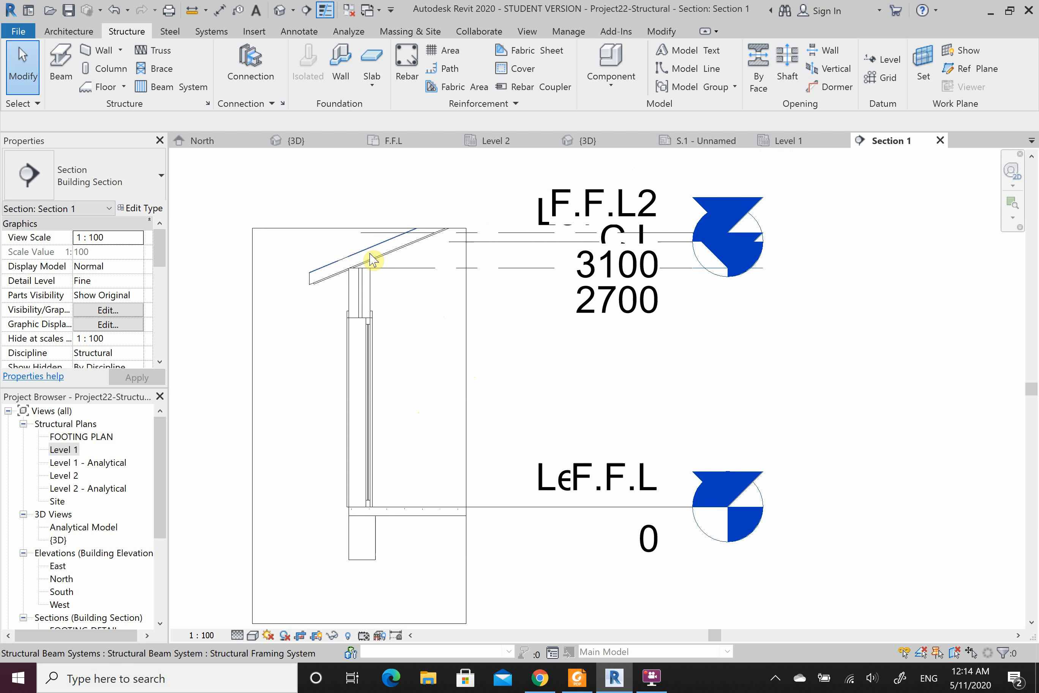
Step: Widen the section's crop region along the building and narrow it back to the eave wall
scroll(371, 255, down, 1)
click(454, 352)
drag(455, 403, 1006, 403)
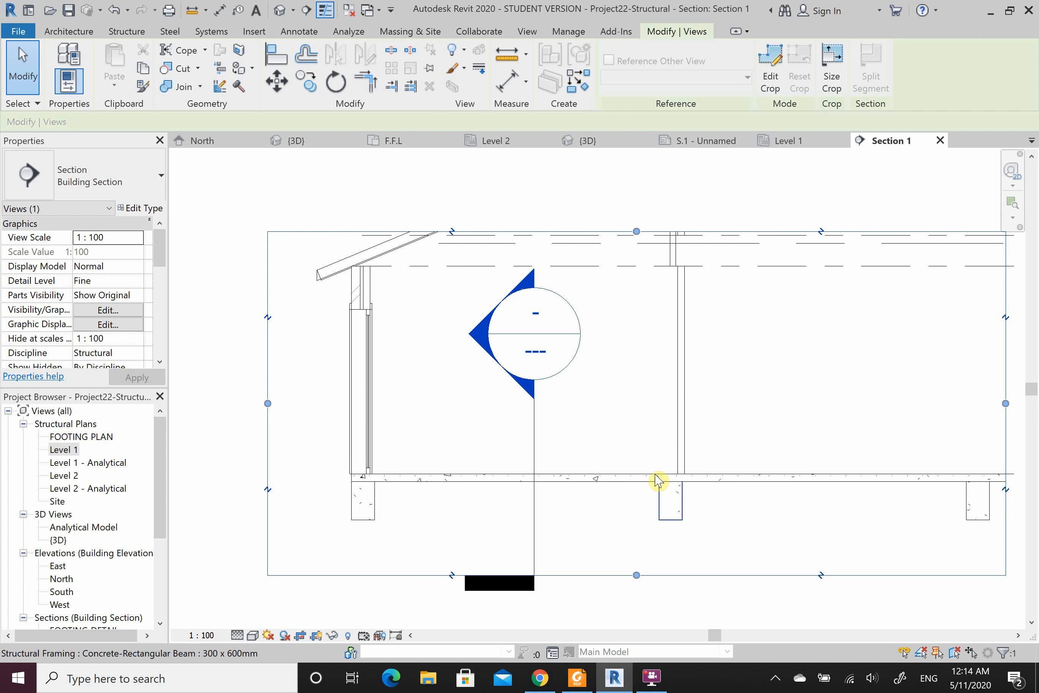
scroll(594, 488, down, 2)
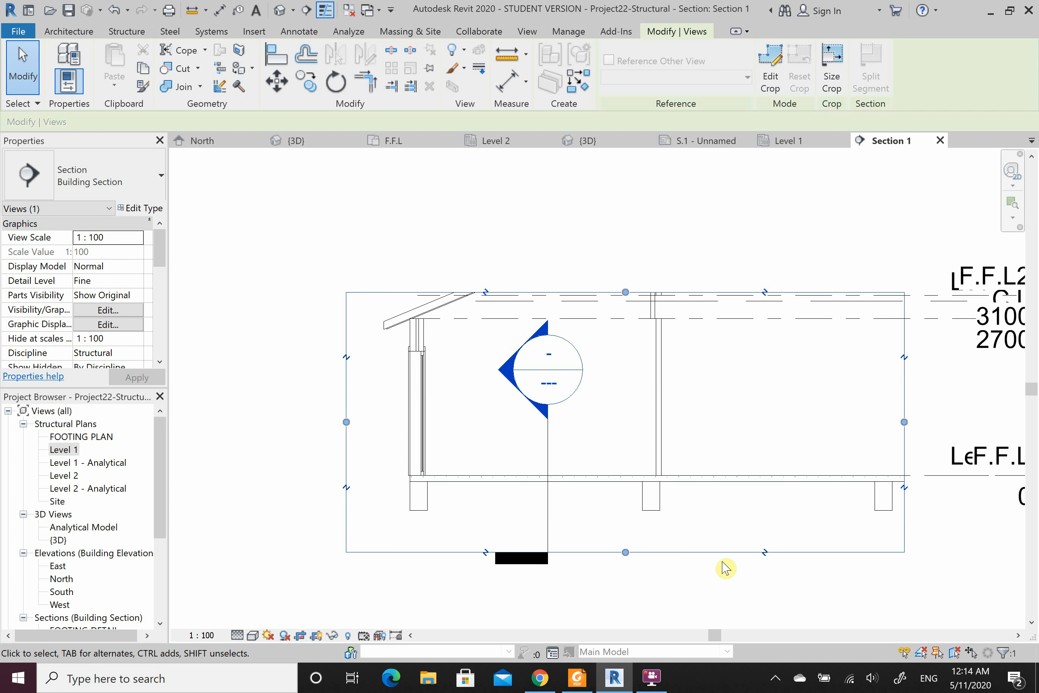
drag(904, 422, 480, 430)
click(297, 388)
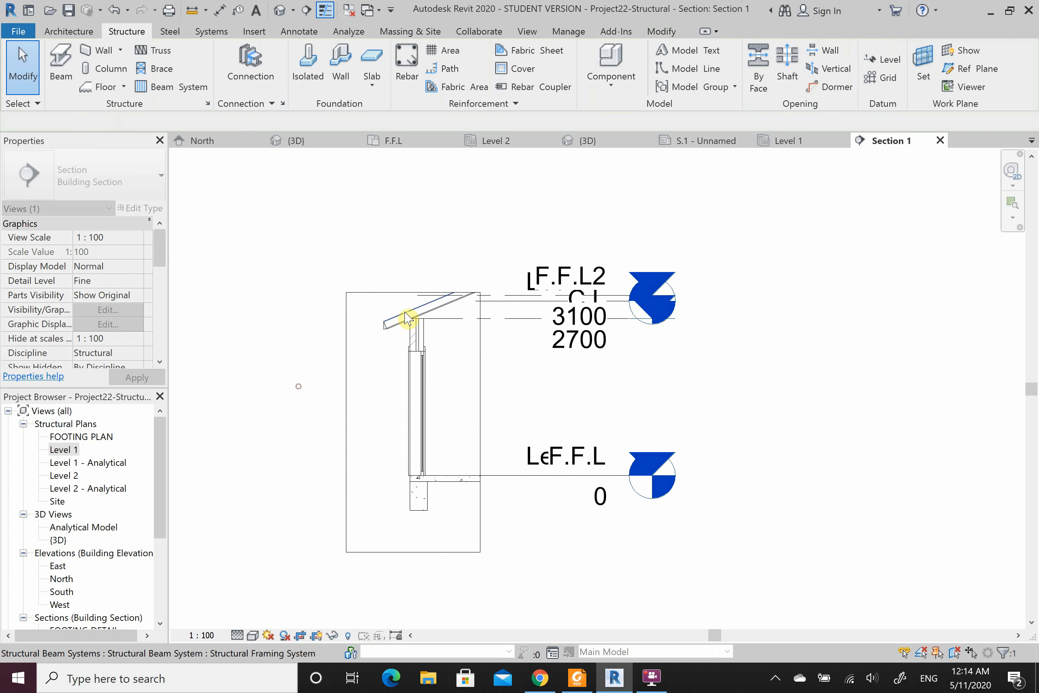
Step: Draw a vertical thin detail line from the top of the wall's inner leaf face up through the rafter
scroll(406, 314, up, 3)
scroll(455, 344, up, 2)
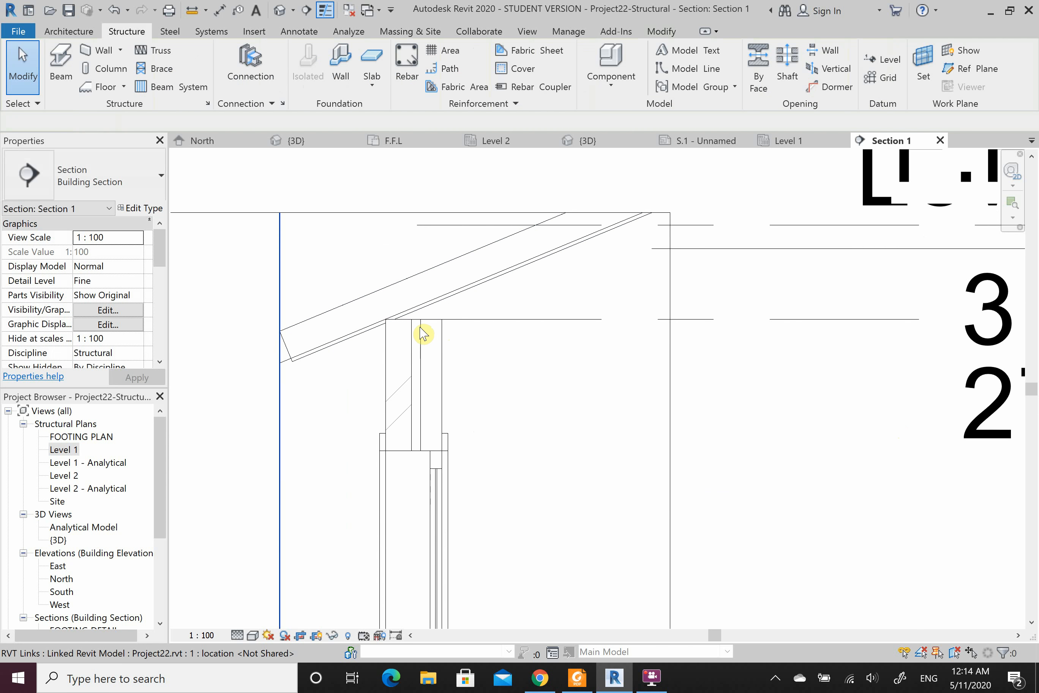
scroll(436, 353, up, 2)
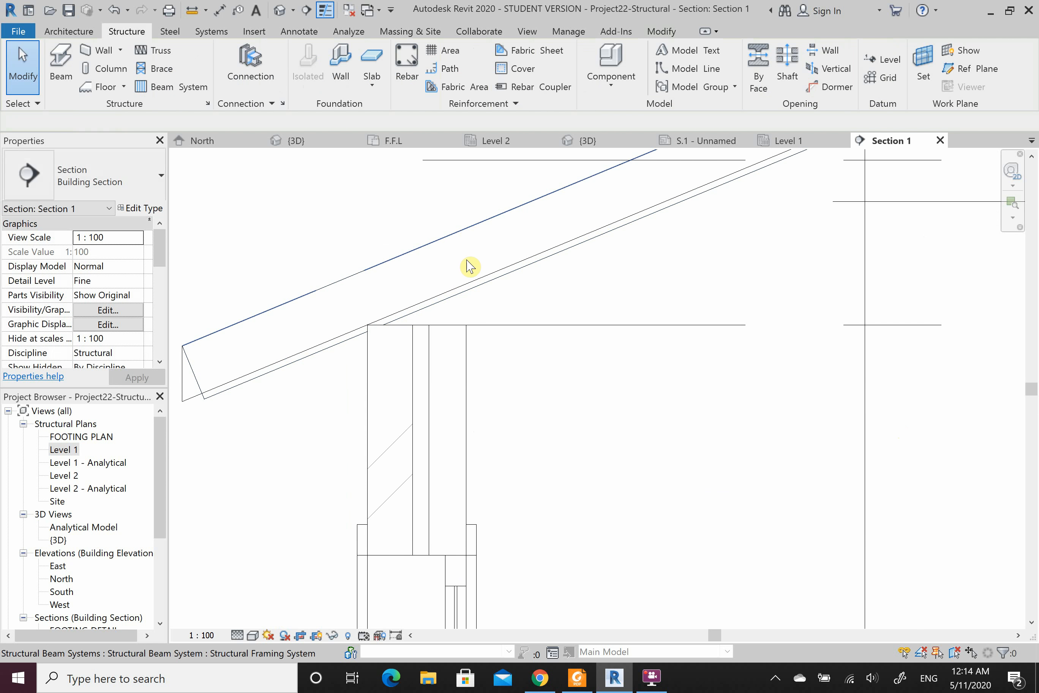
scroll(469, 309, up, 1)
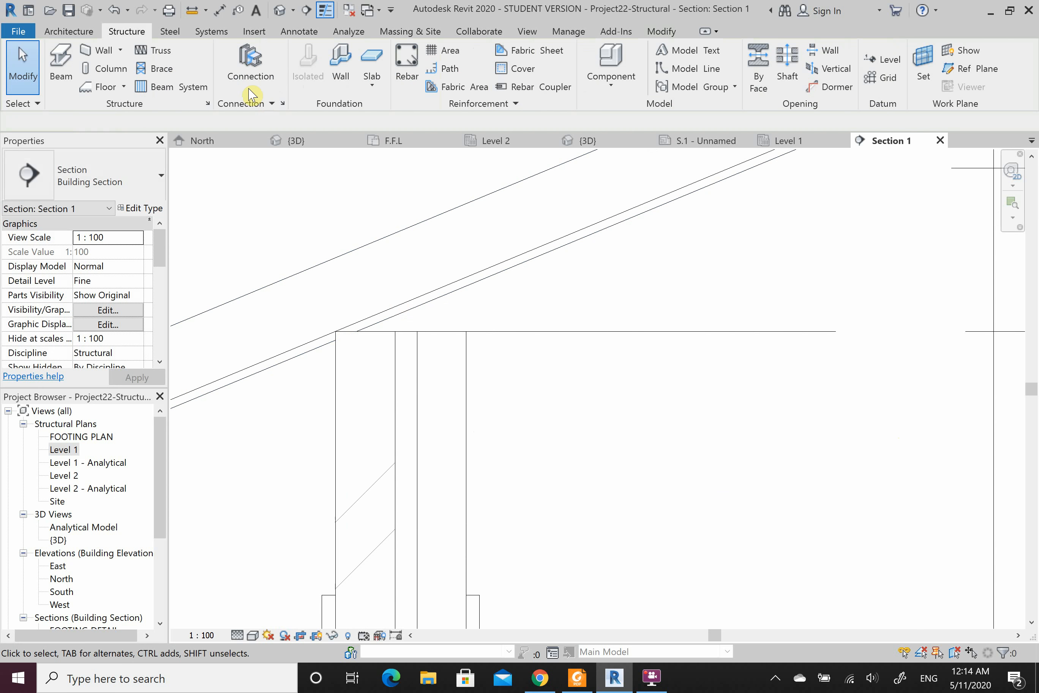
click(308, 31)
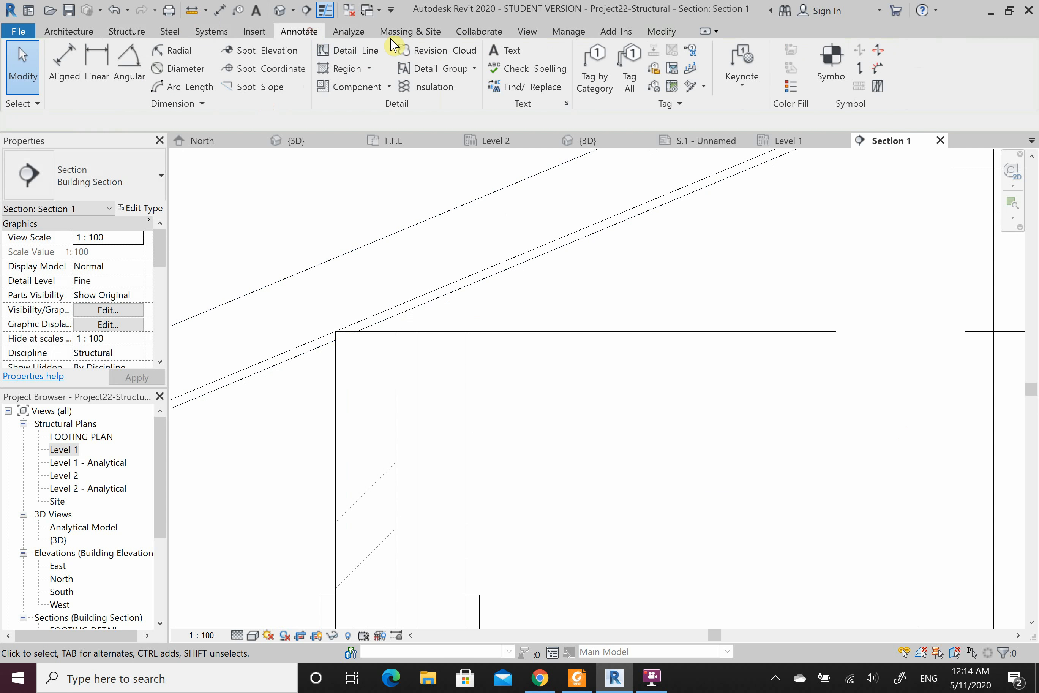
click(366, 58)
click(418, 332)
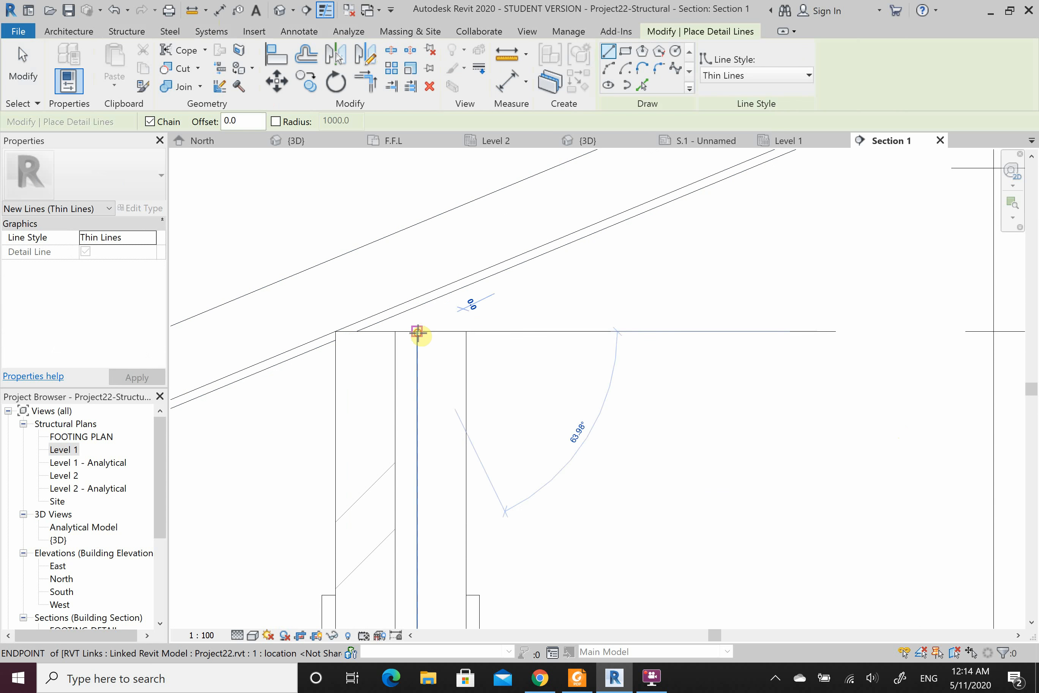
scroll(422, 319, down, 2)
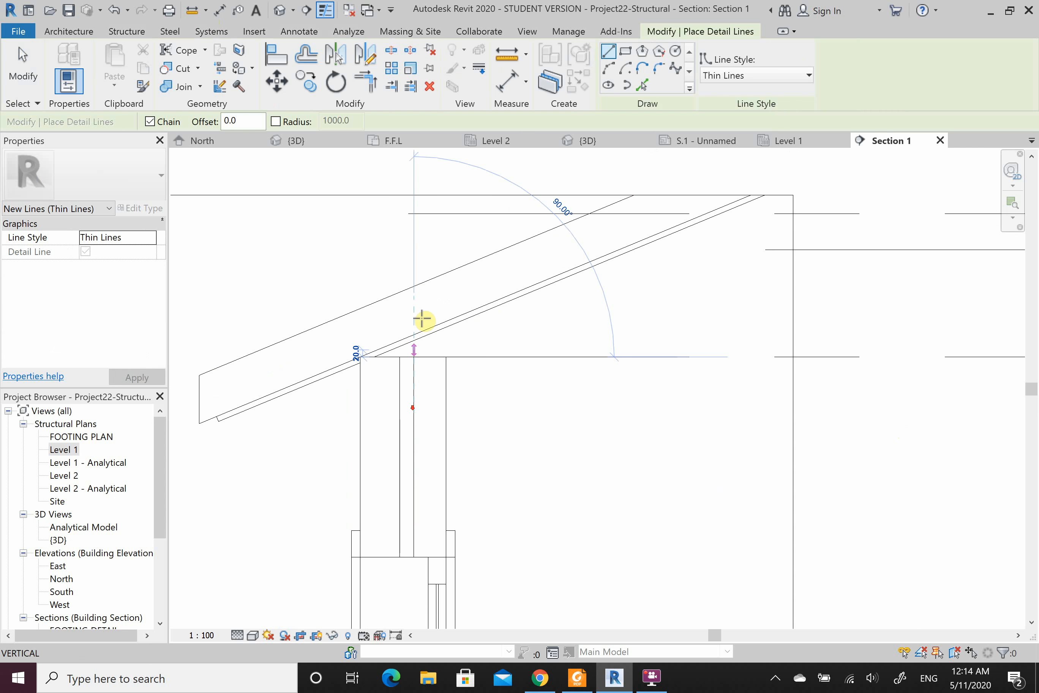
click(411, 223)
key(Escape)
Step: Draw a horizontal detail line about 320 mm long from where the vertical line meets the rafter's underside
scroll(426, 332, up, 3)
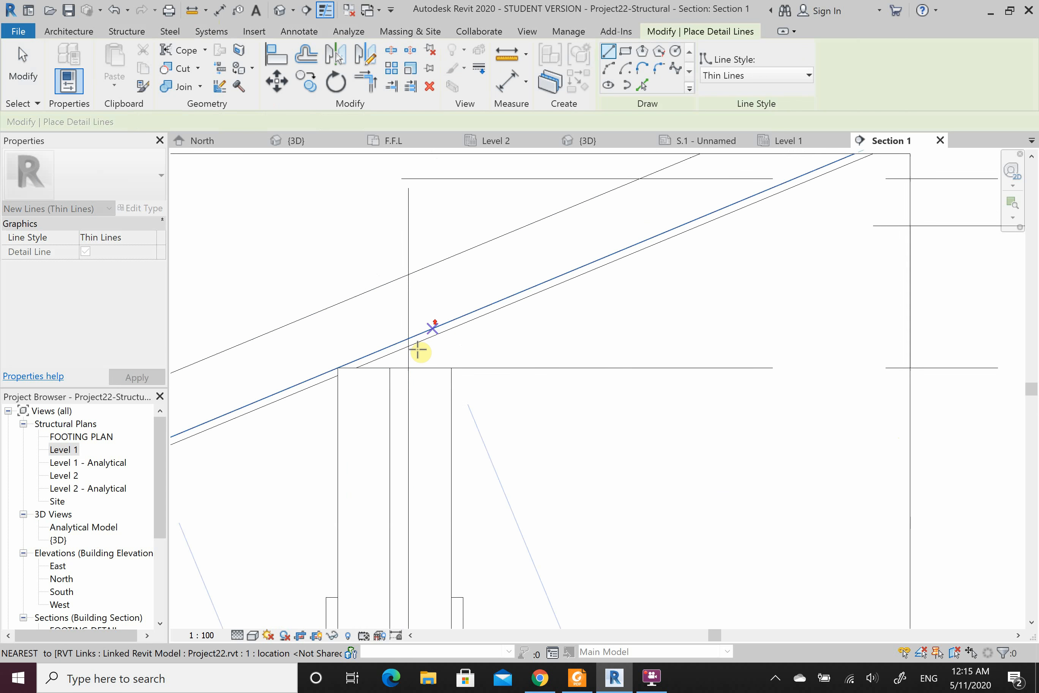
click(403, 349)
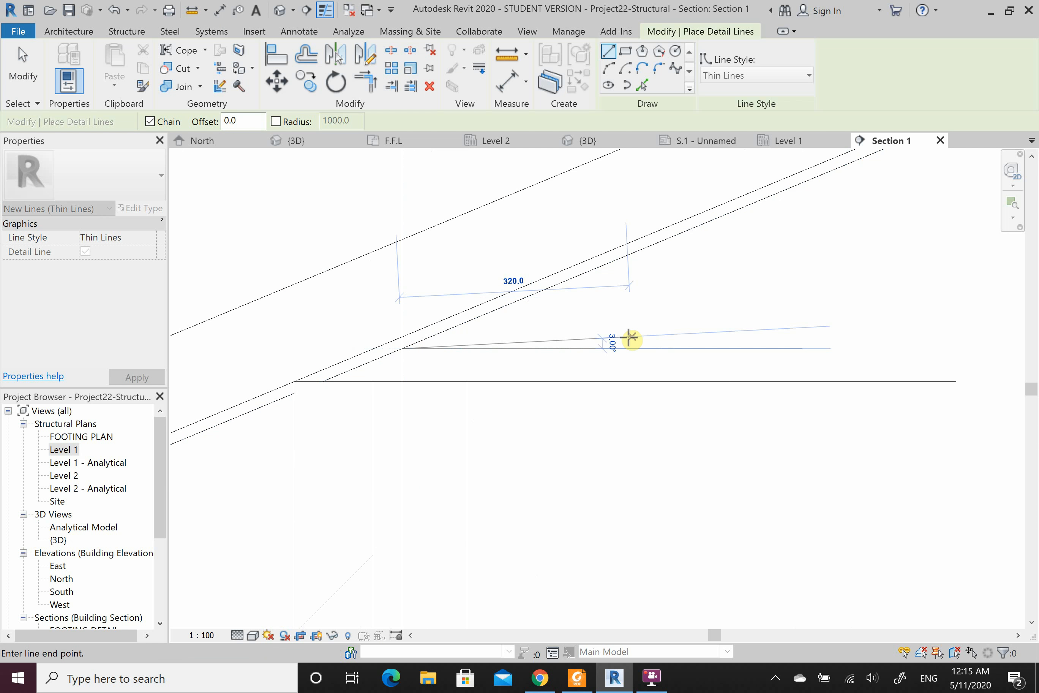
click(634, 349)
key(Escape)
key(Escape)
scroll(511, 344, down, 3)
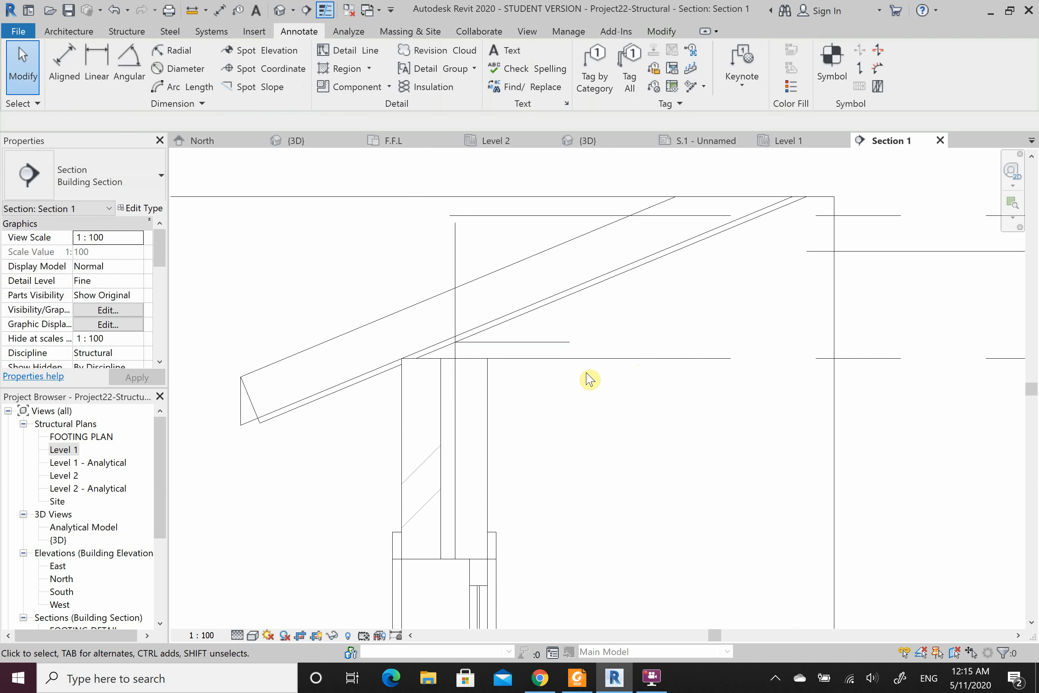
Step: Turn off the Roofs model category in the section view's visibility settings
key(v)
key(g)
scroll(508, 310, down, 2)
scroll(508, 310, down, 4)
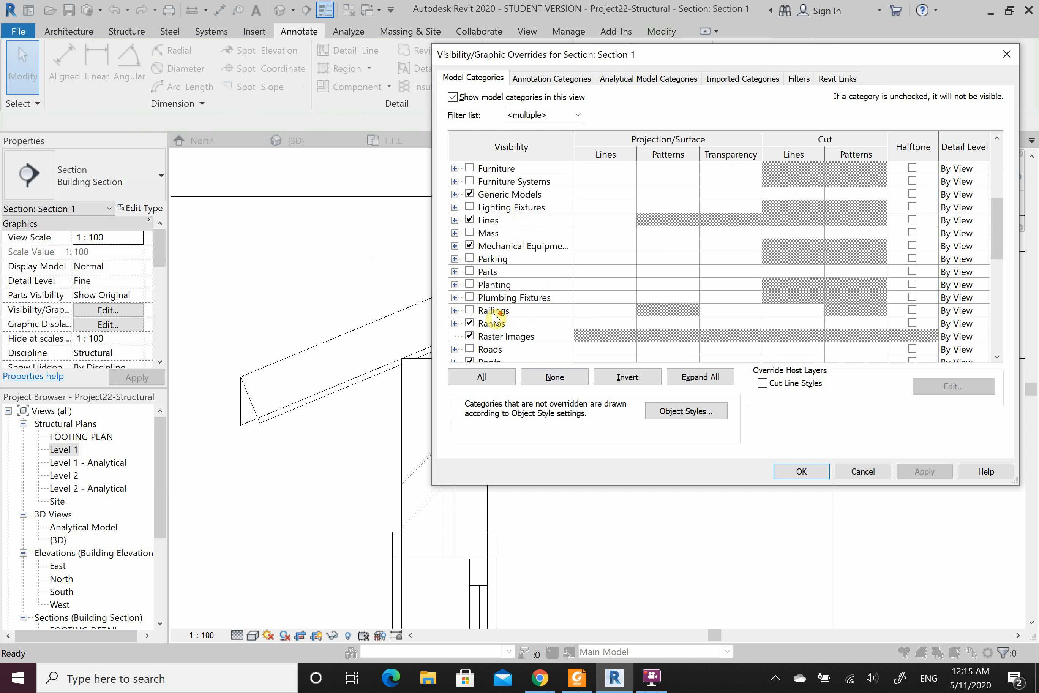
click(469, 310)
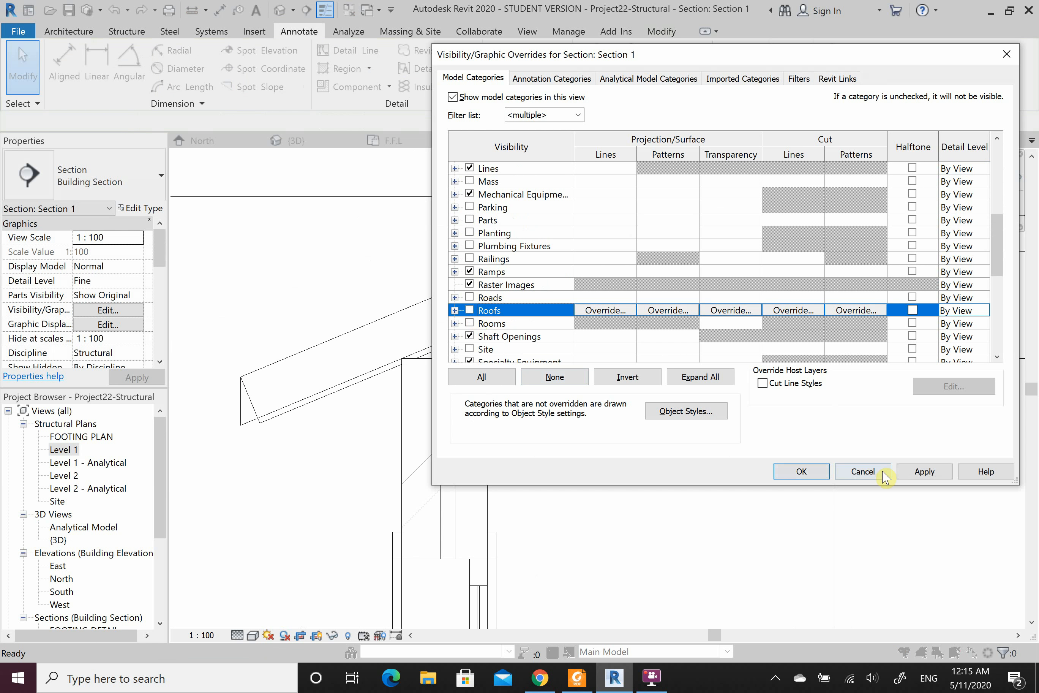
click(906, 471)
click(784, 476)
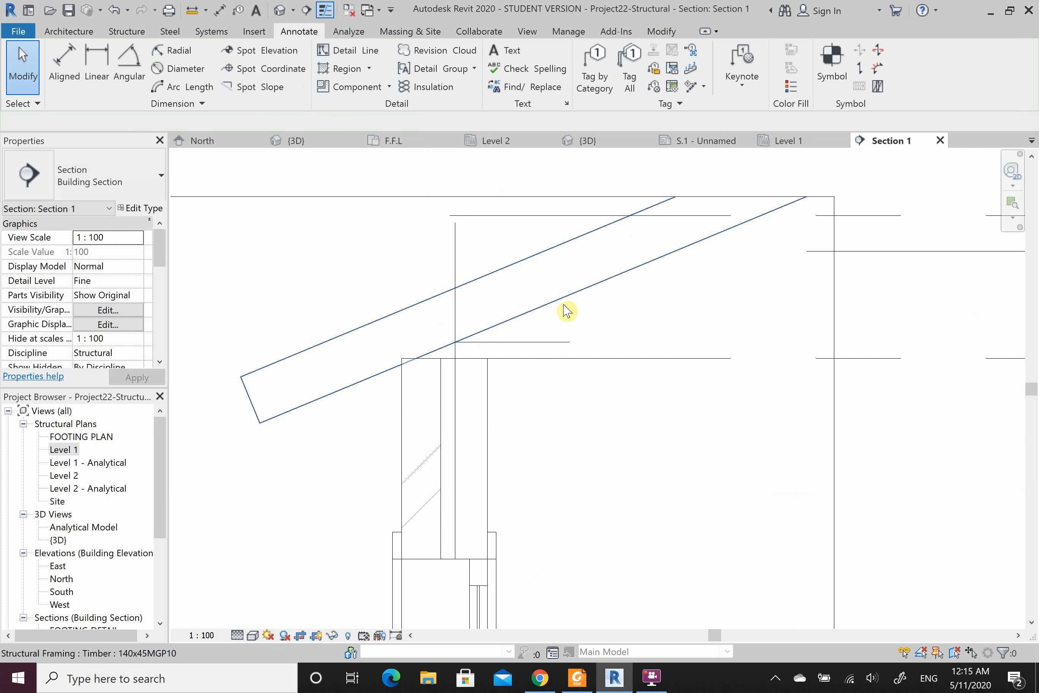
Step: Try to move the single 140x45MGP10 rafter down towards the wall top with Constrain on
scroll(497, 365, up, 5)
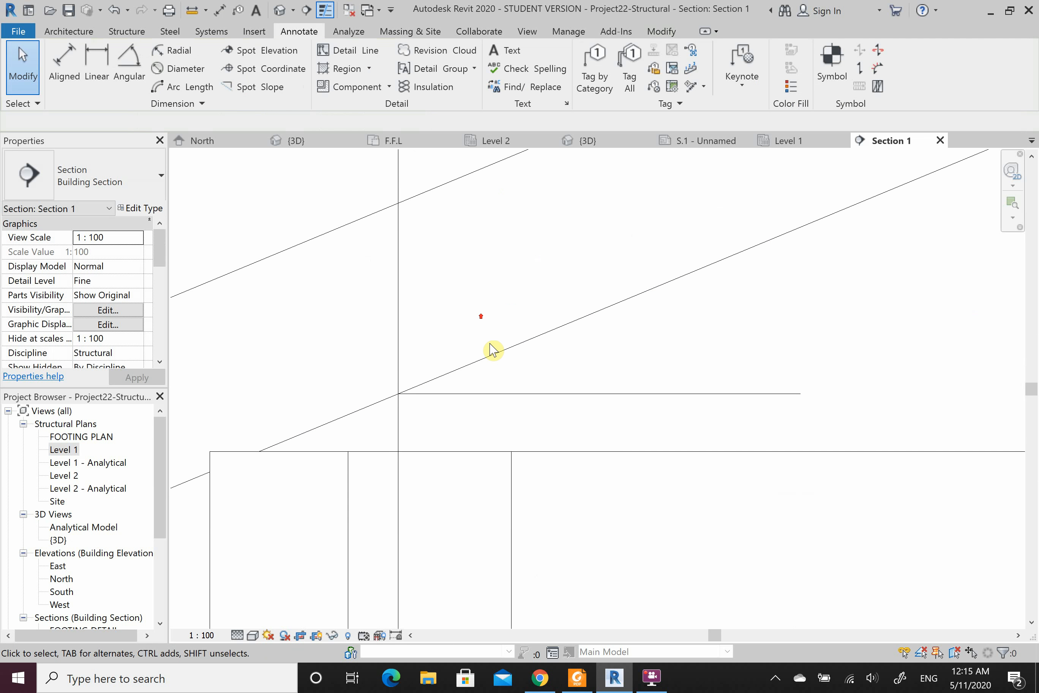
click(494, 357)
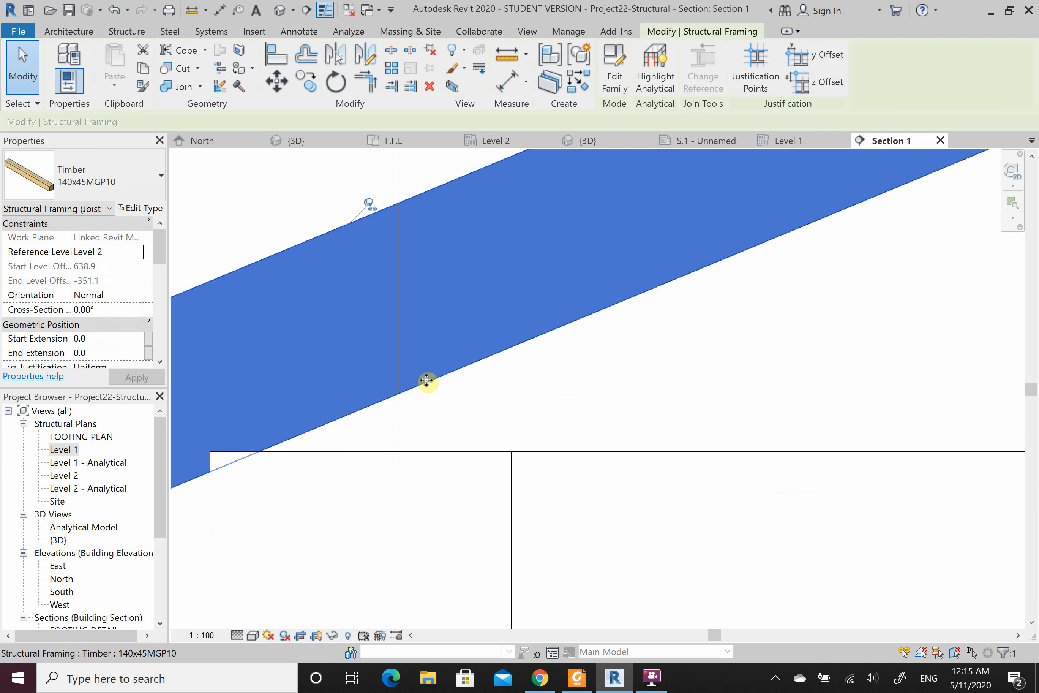
click(283, 87)
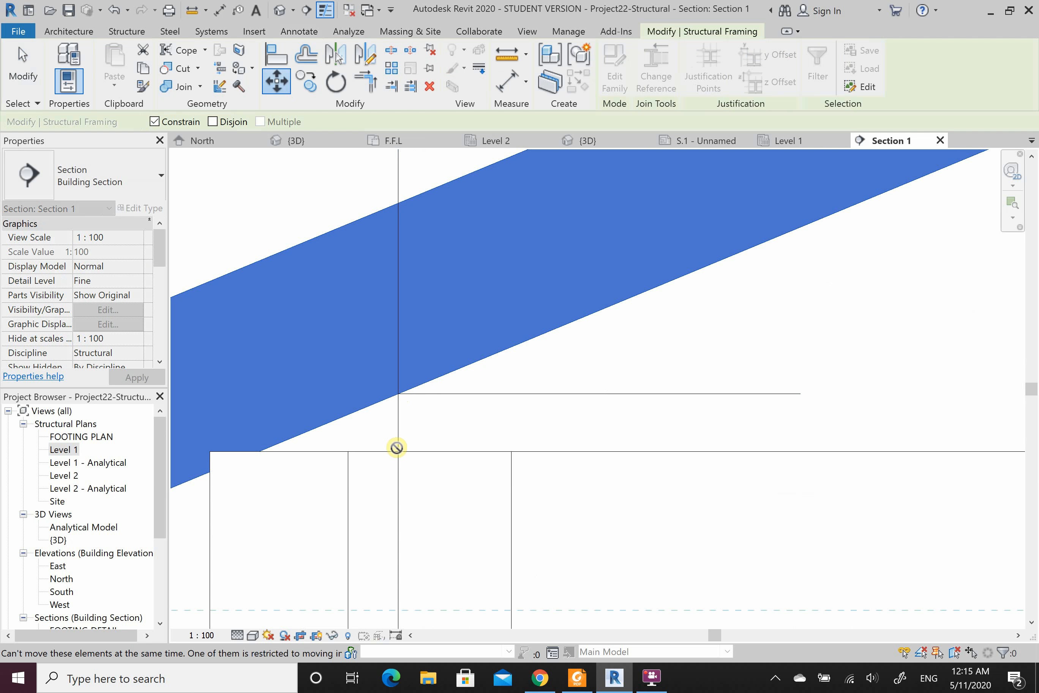
click(423, 389)
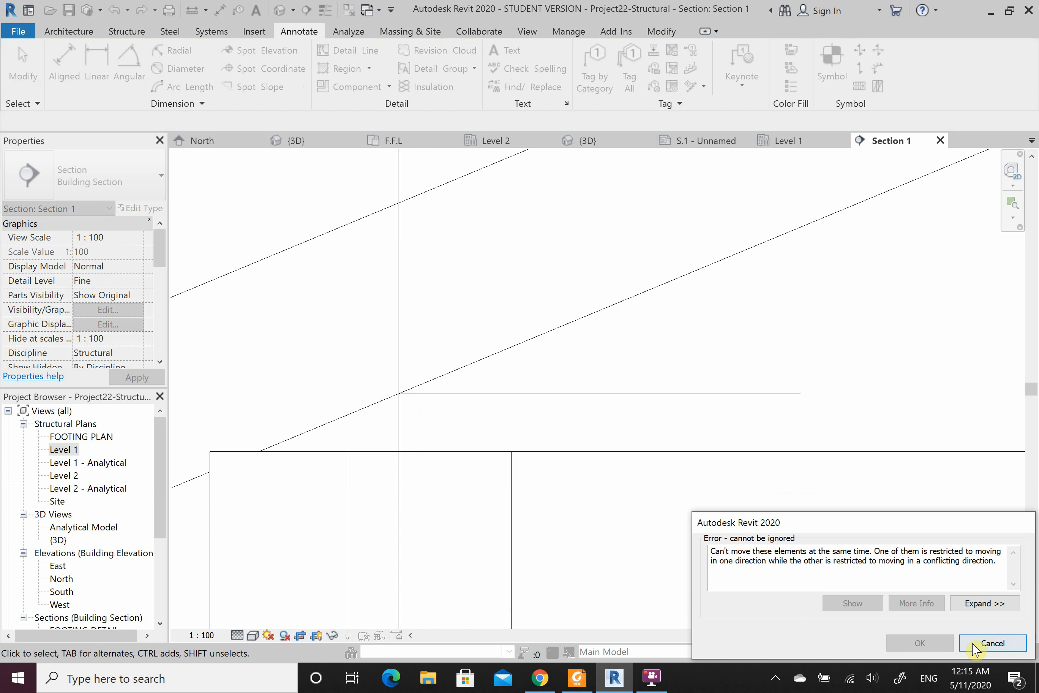
click(978, 646)
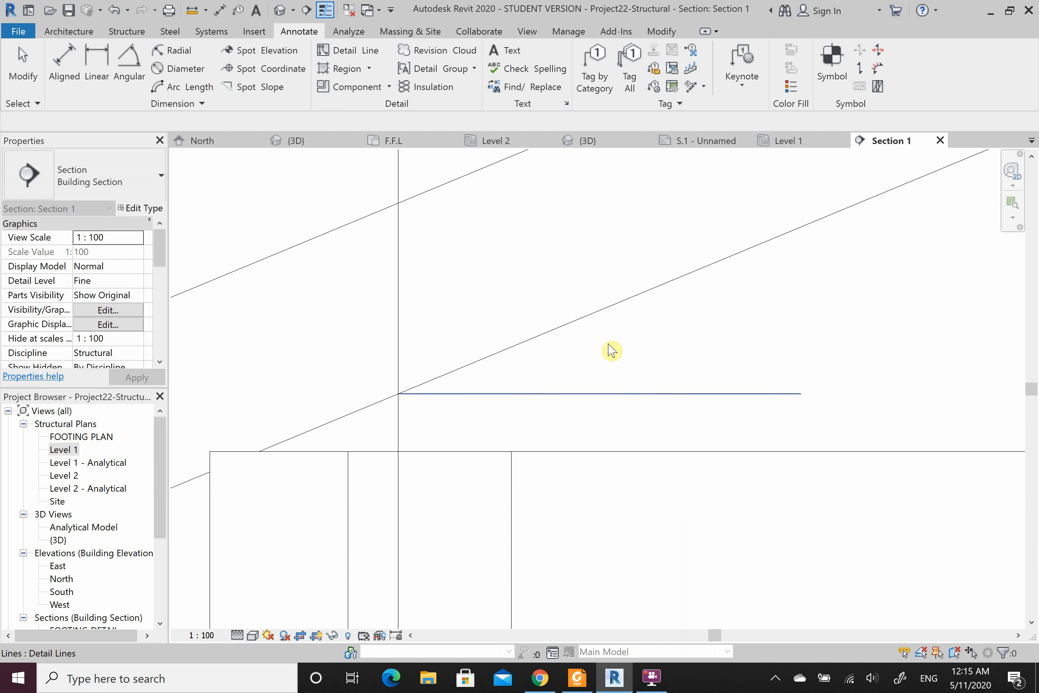
Step: Try to move all 140x45MGP10 rafters down from the detail-line intersection to the wall top in Section 1
click(520, 349)
key(s)
key(a)
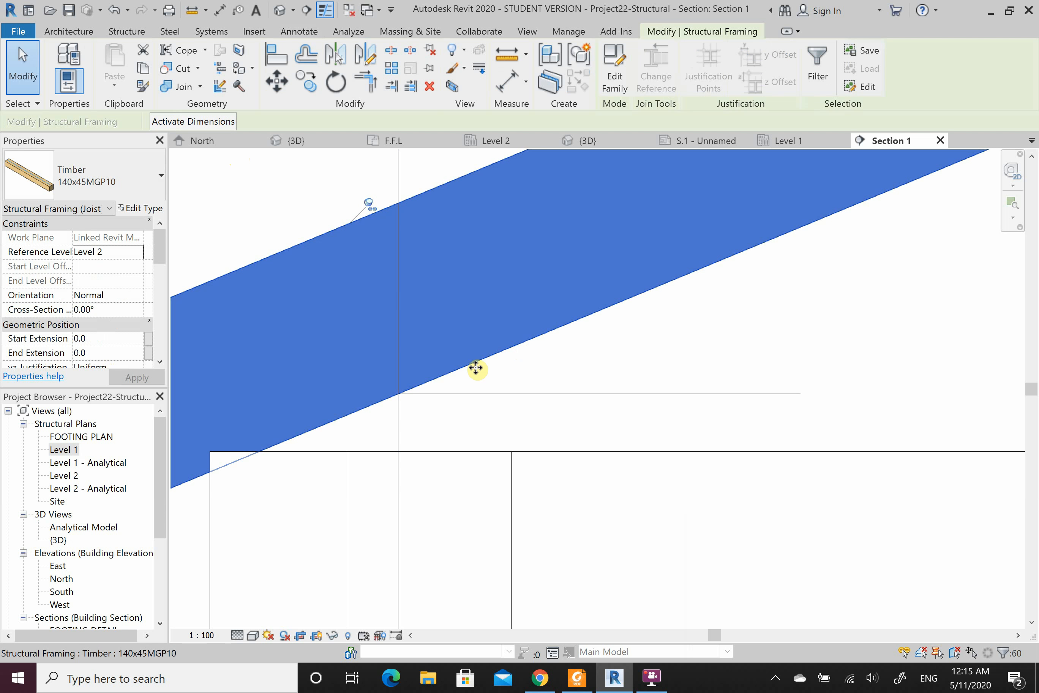
click(277, 81)
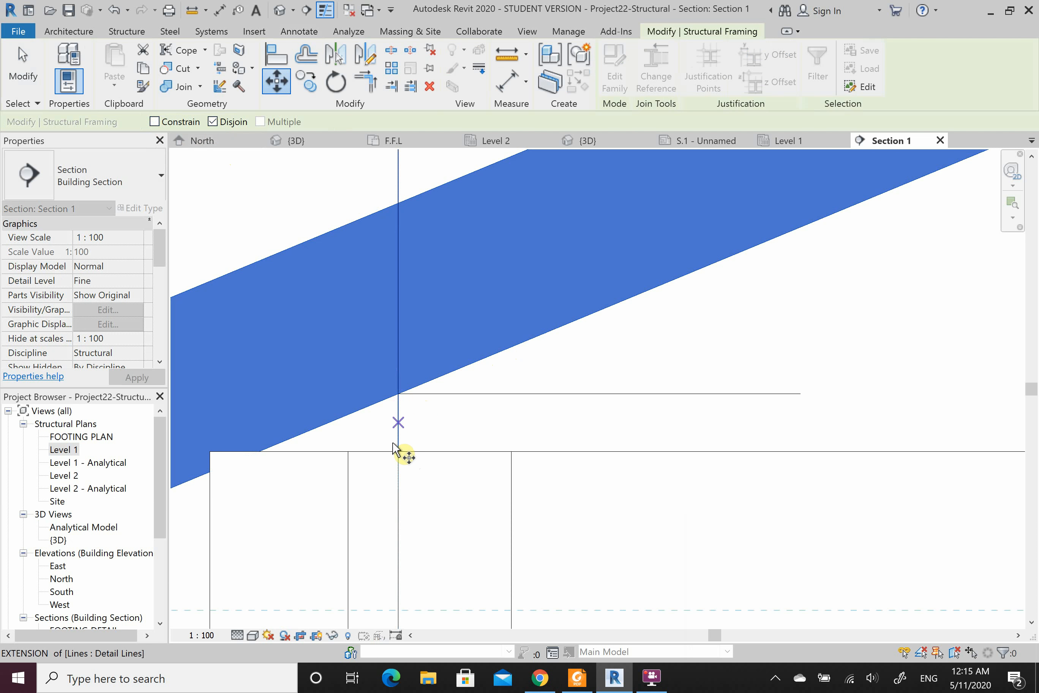
click(398, 396)
drag(402, 459, 401, 457)
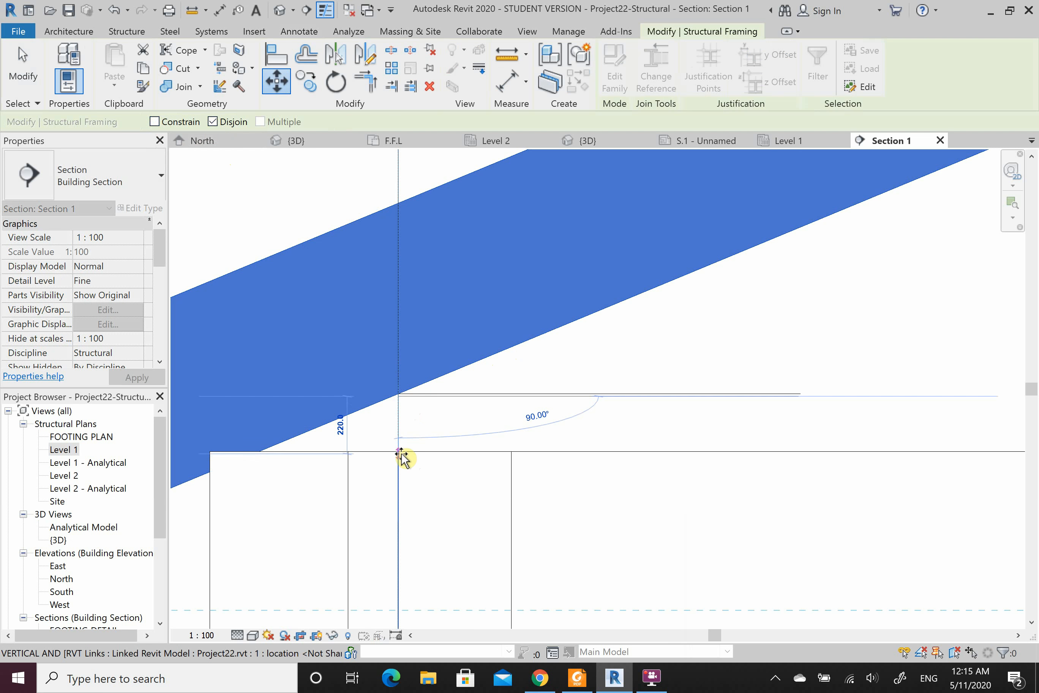
key(Escape)
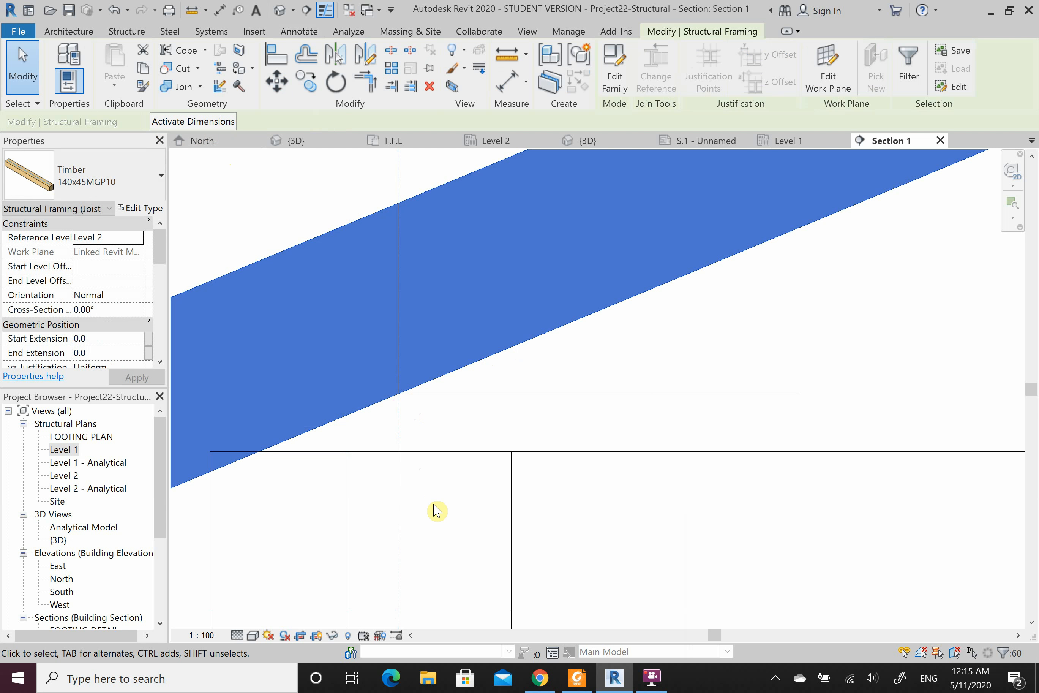
Step: Examine the rafter beam systems across the roof in the structural model's 3D view
click(588, 140)
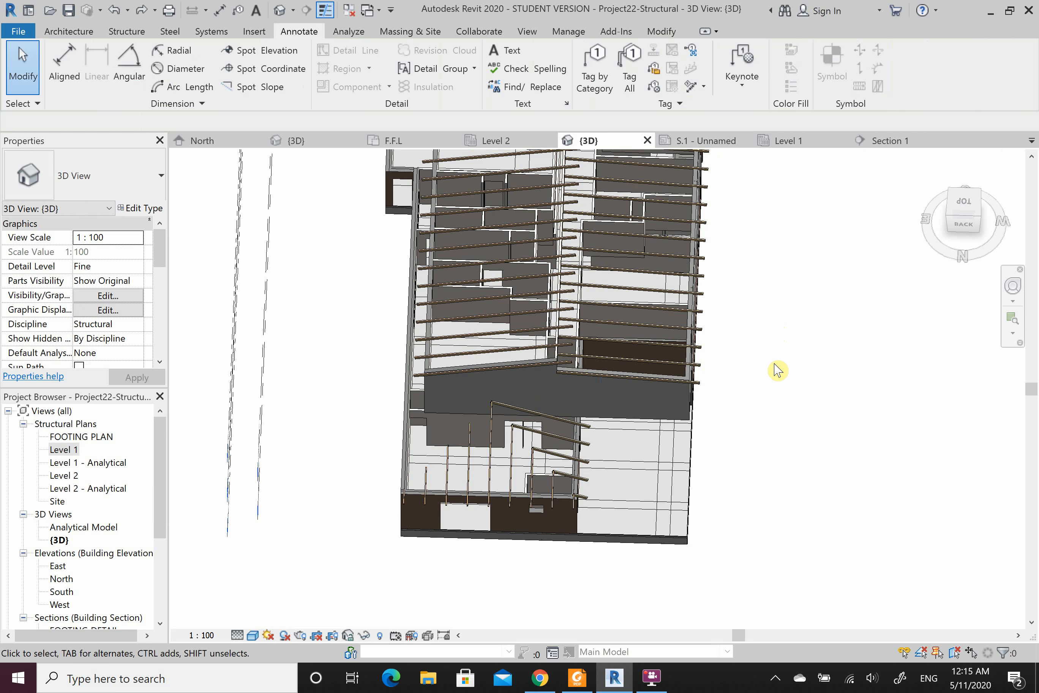
scroll(524, 522, down, 3)
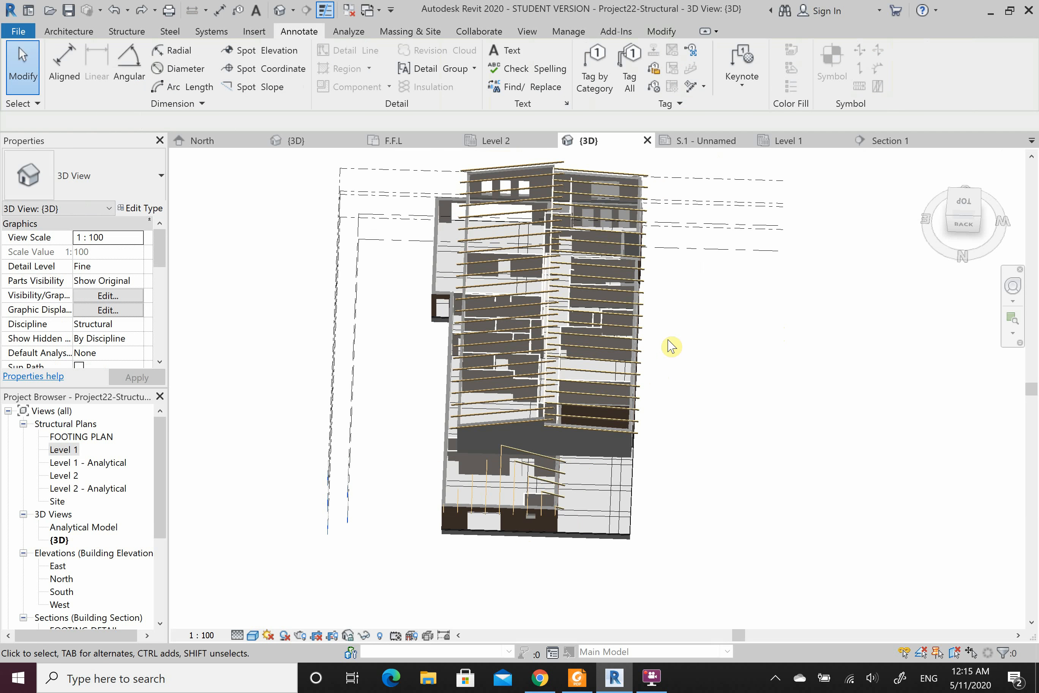
scroll(634, 171, up, 4)
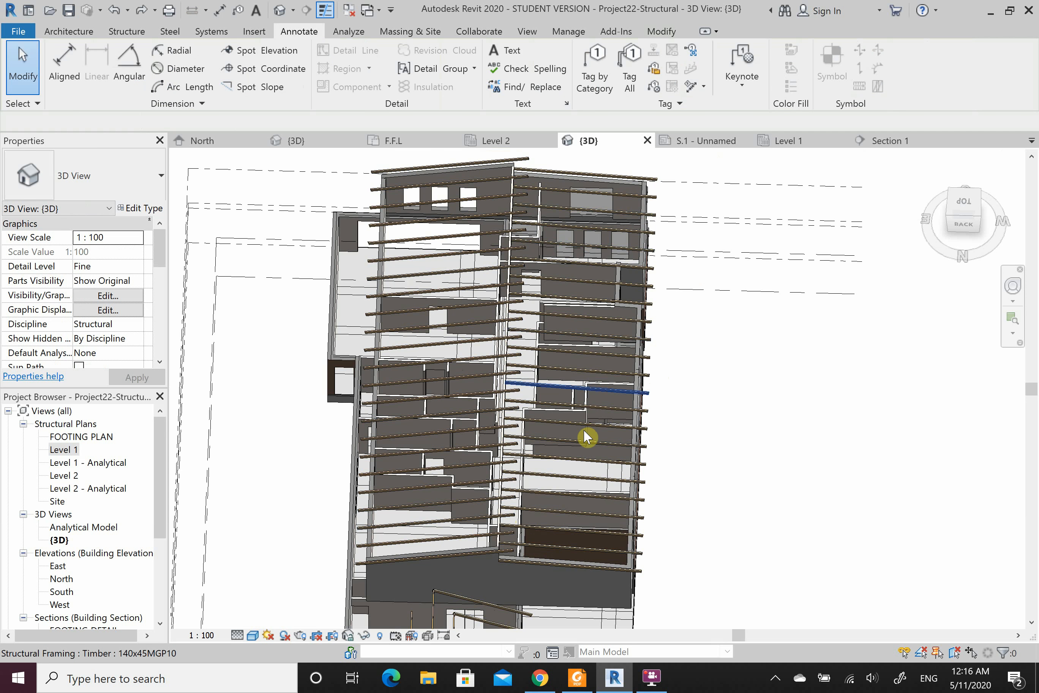
scroll(627, 320, down, 1)
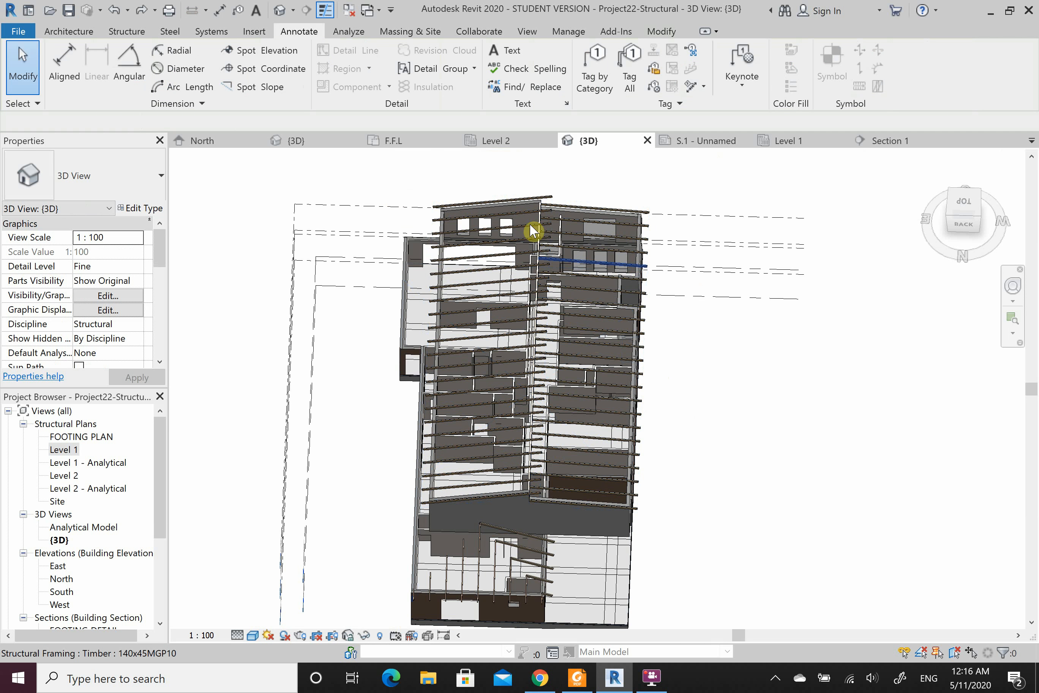
scroll(517, 448, down, 1)
scroll(515, 587, up, 3)
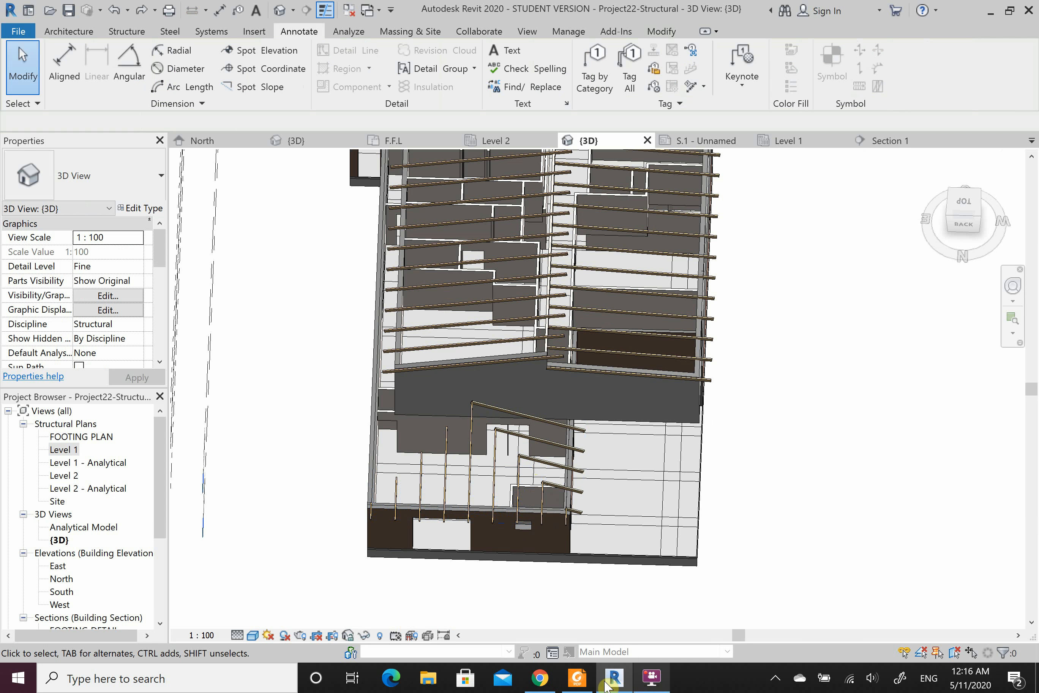
click(280, 139)
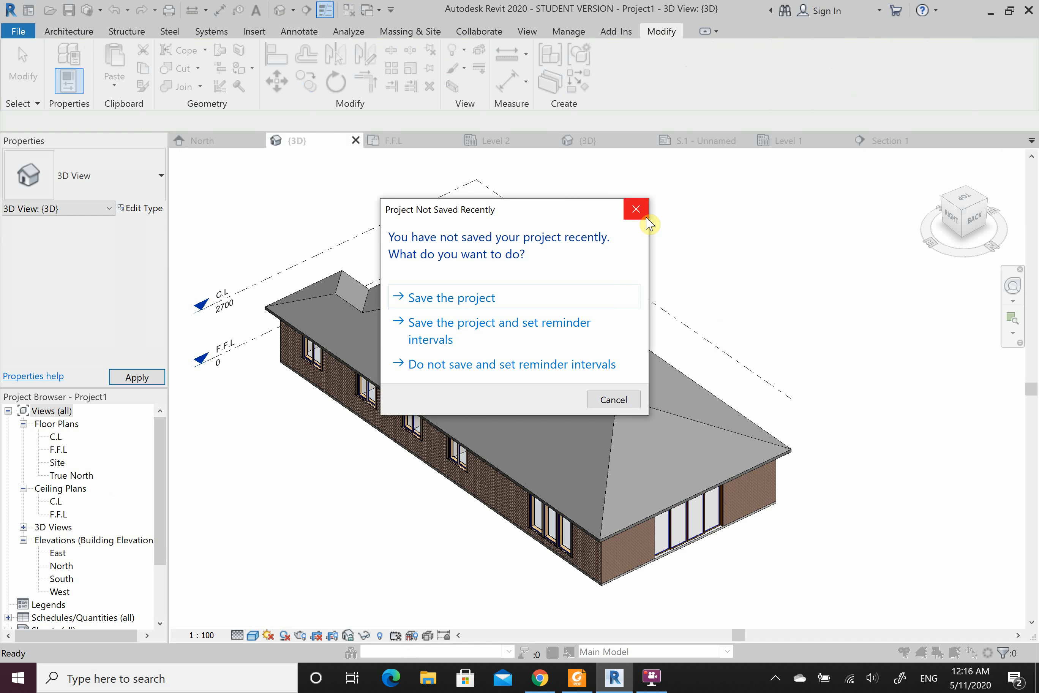
click(636, 209)
click(602, 141)
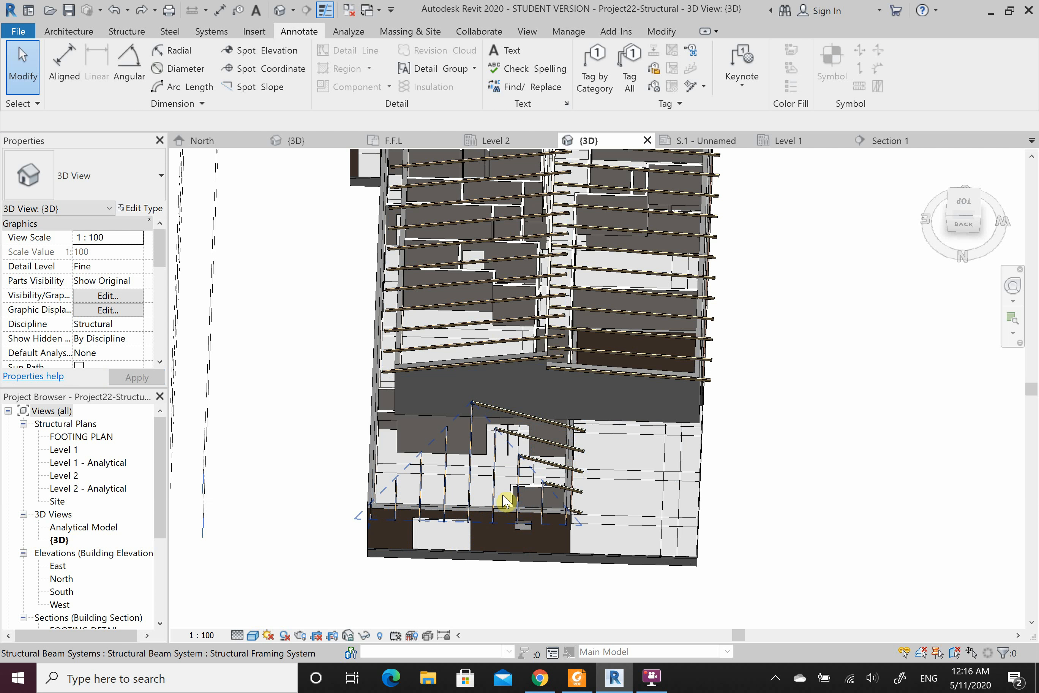
scroll(506, 500, down, 2)
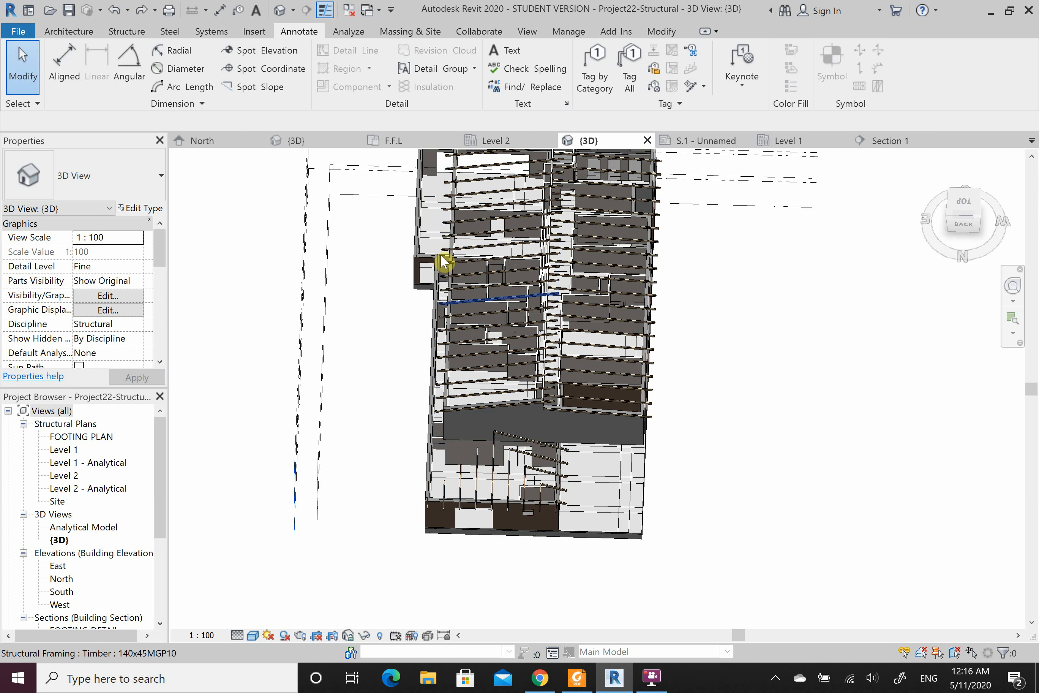
scroll(502, 478, up, 2)
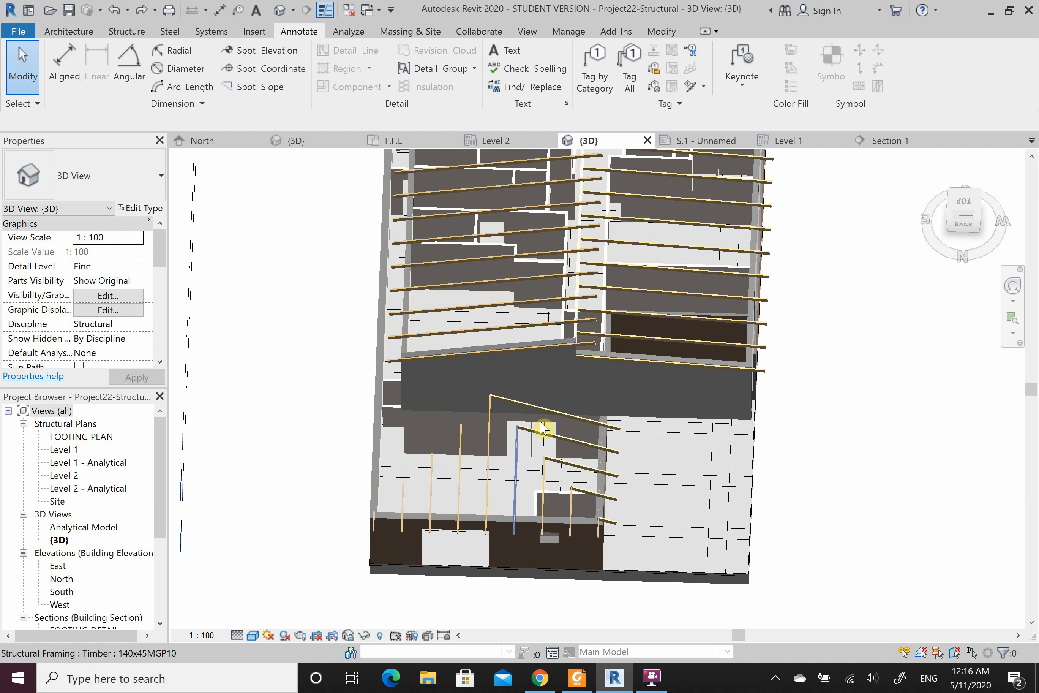
Step: Move the two adjoining hip-end beam systems down about 45.9 mm in Section 1 so the rafter underside meets the inner leaf's top
click(467, 537)
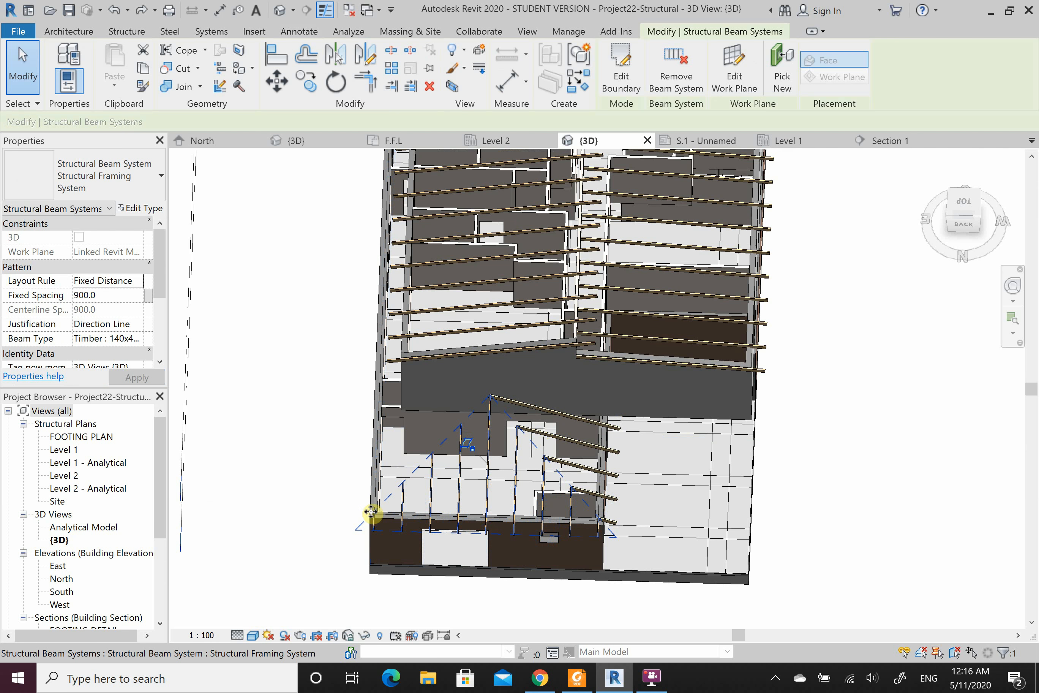
scroll(548, 491, up, 1)
scroll(664, 483, up, 1)
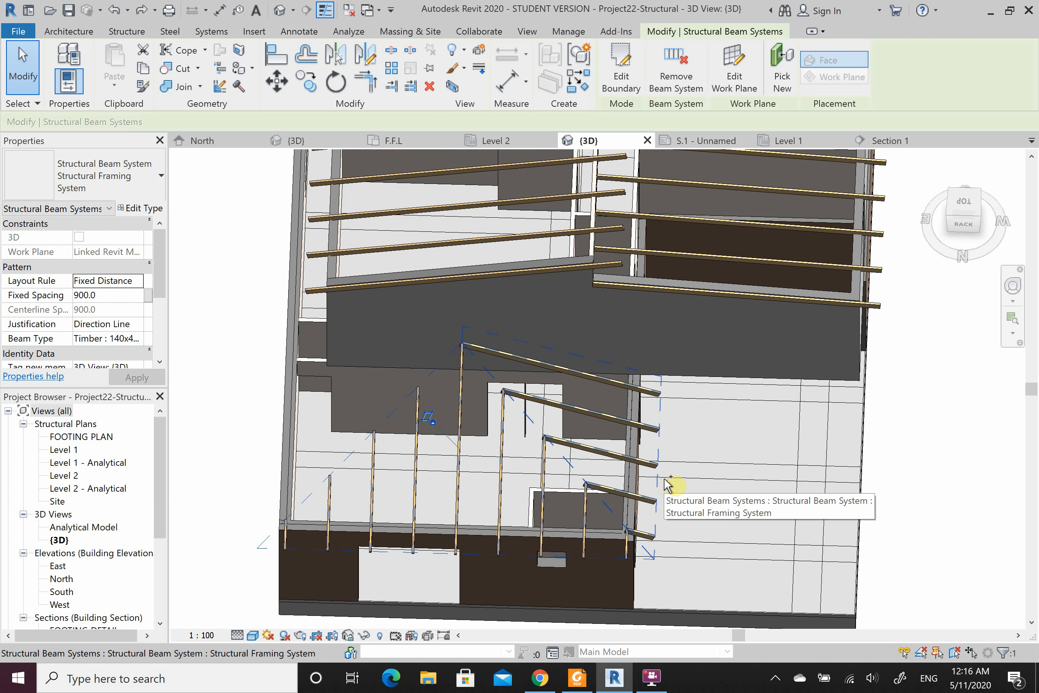
ctrl+click(664, 479)
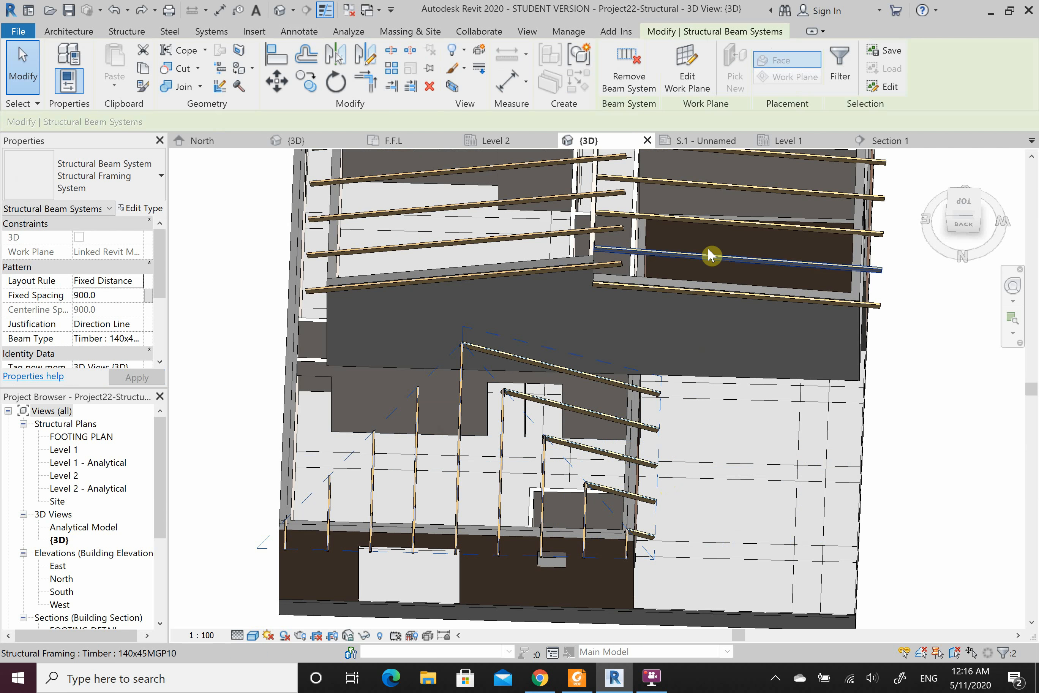
click(879, 144)
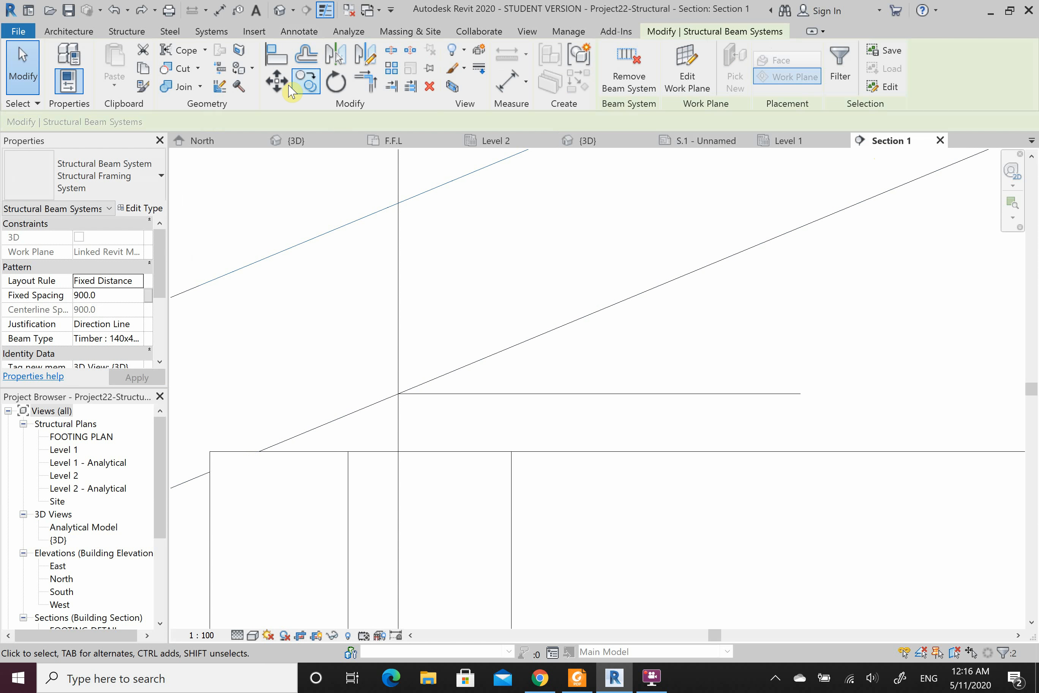
click(278, 81)
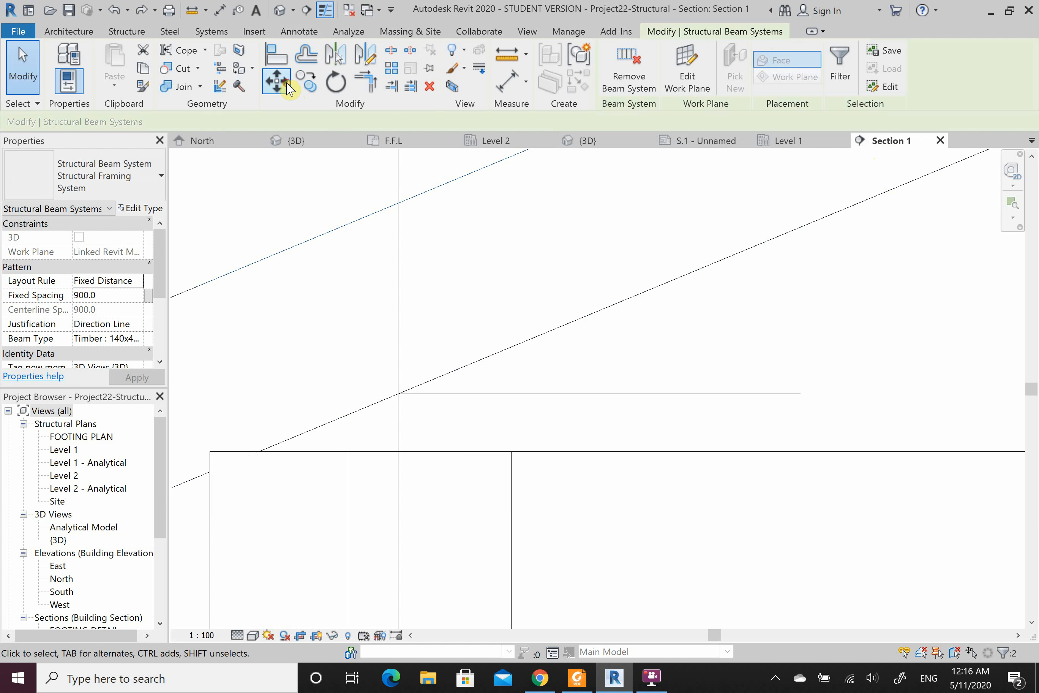
click(398, 394)
click(397, 450)
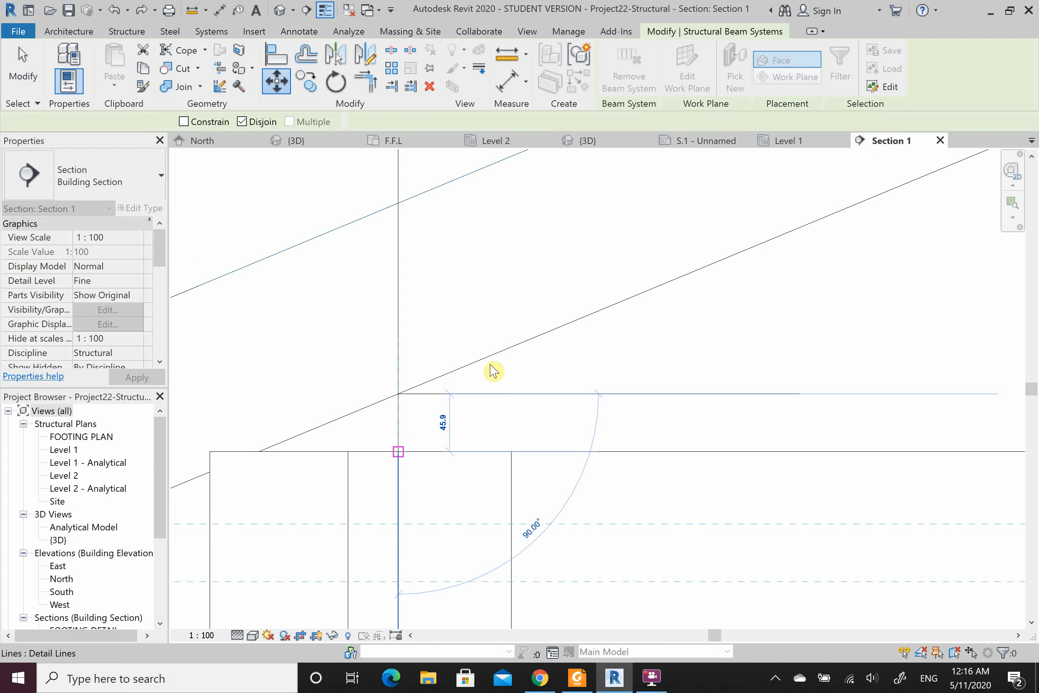
Step: Delete the vertical and horizontal thin detail lines used as move references in the section
scroll(482, 255, down, 2)
click(434, 214)
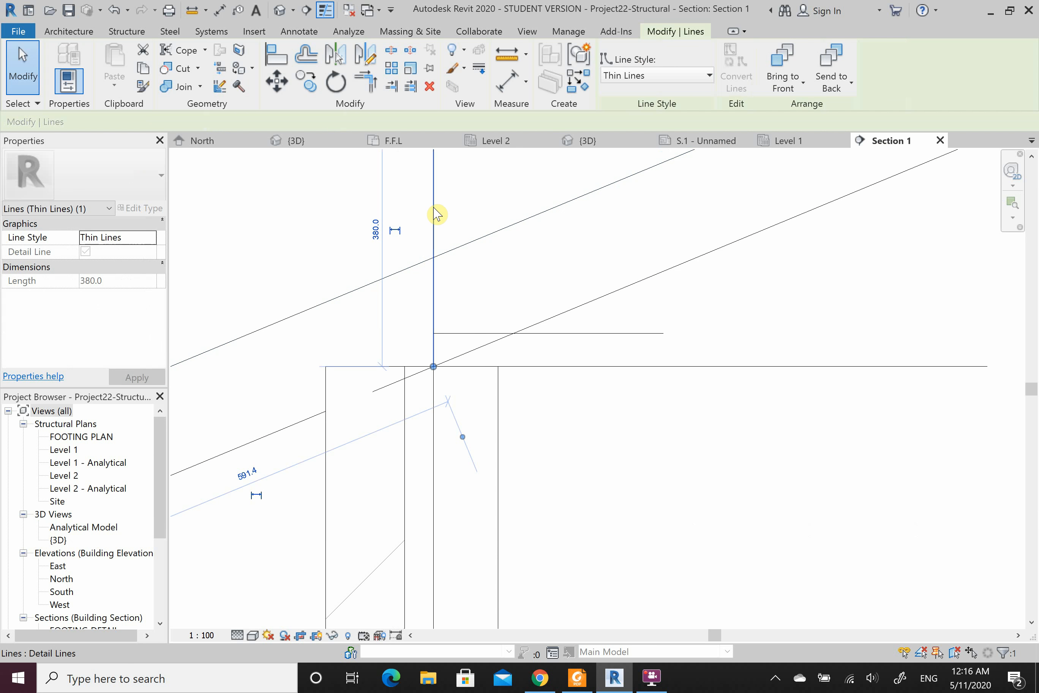
key(Delete)
click(550, 334)
key(Delete)
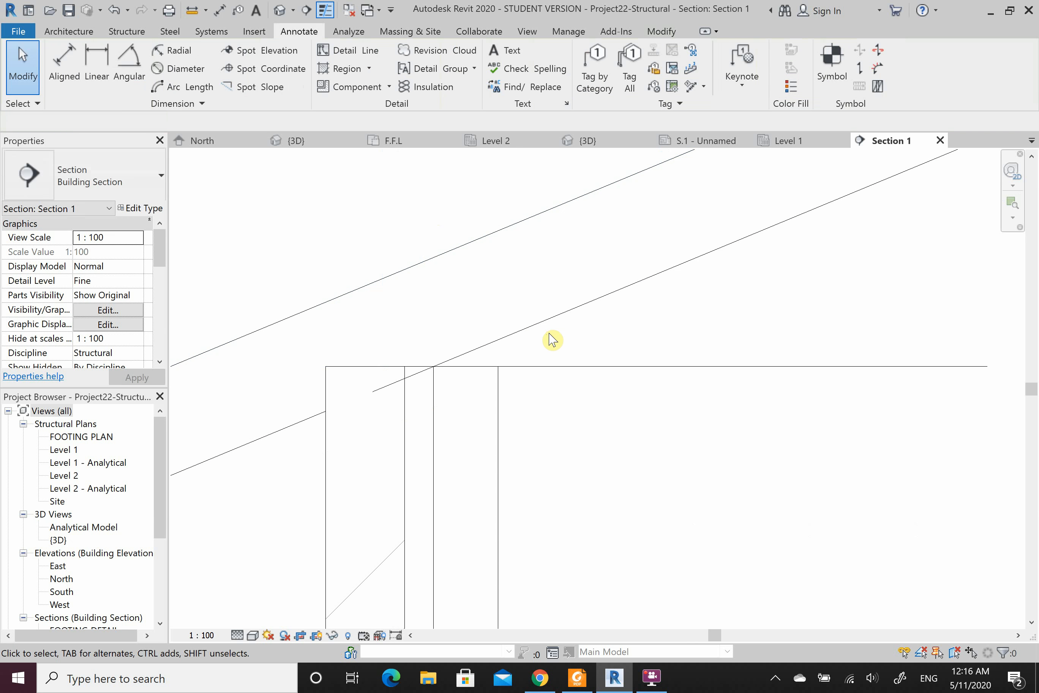
Step: Measure the vertical distance from the wall's outer top corner down to the rafter's underside
scroll(577, 379, down, 2)
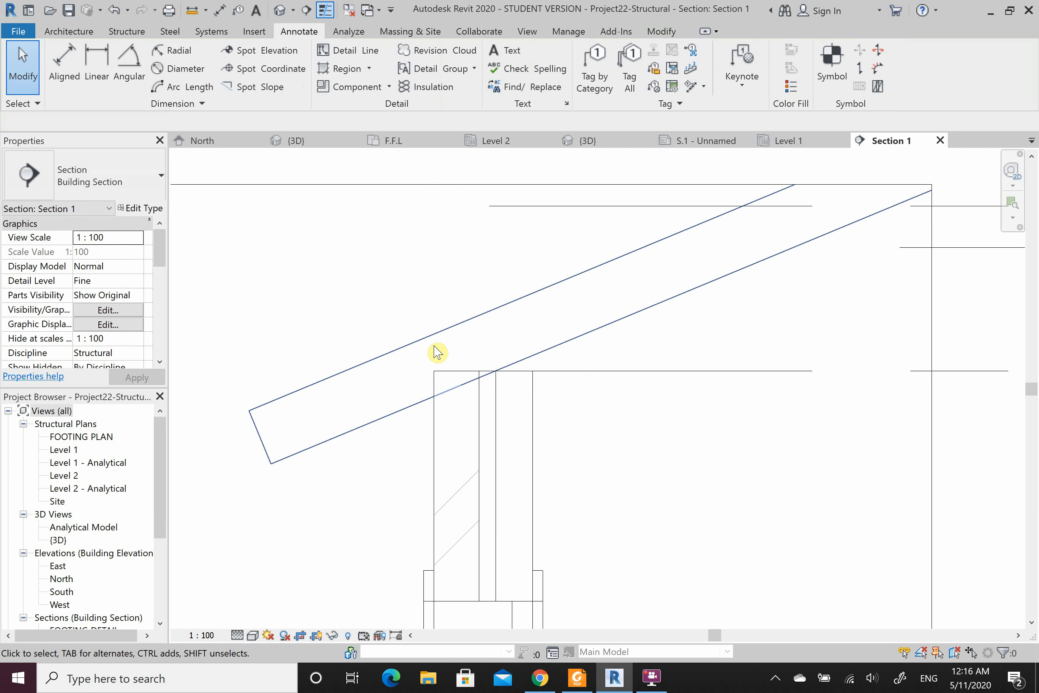
scroll(416, 313, up, 3)
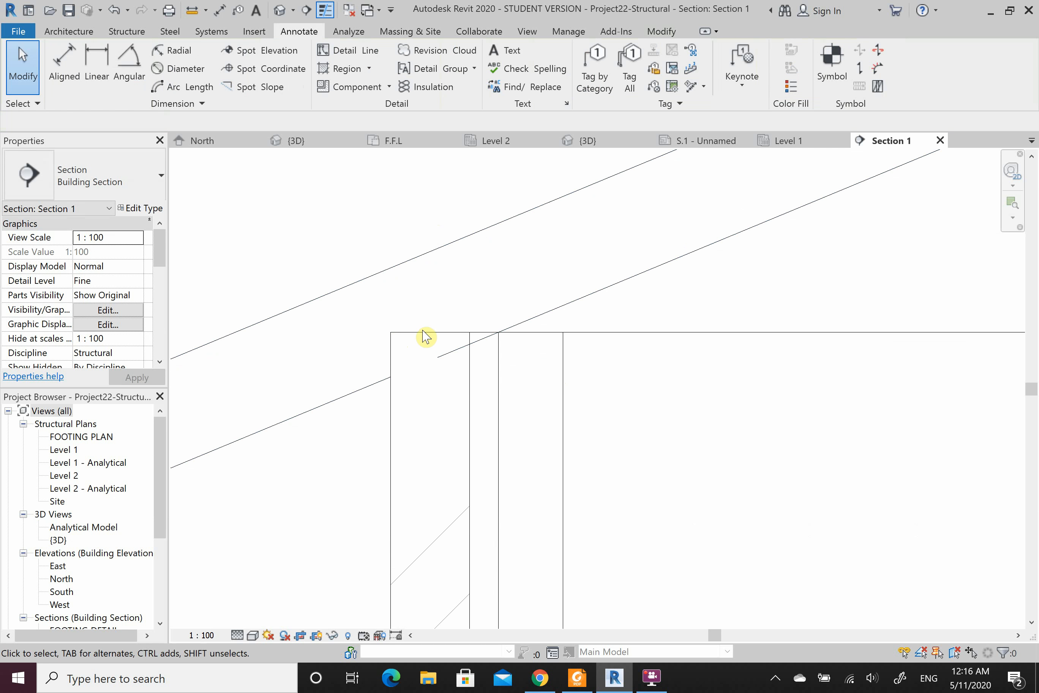
click(199, 12)
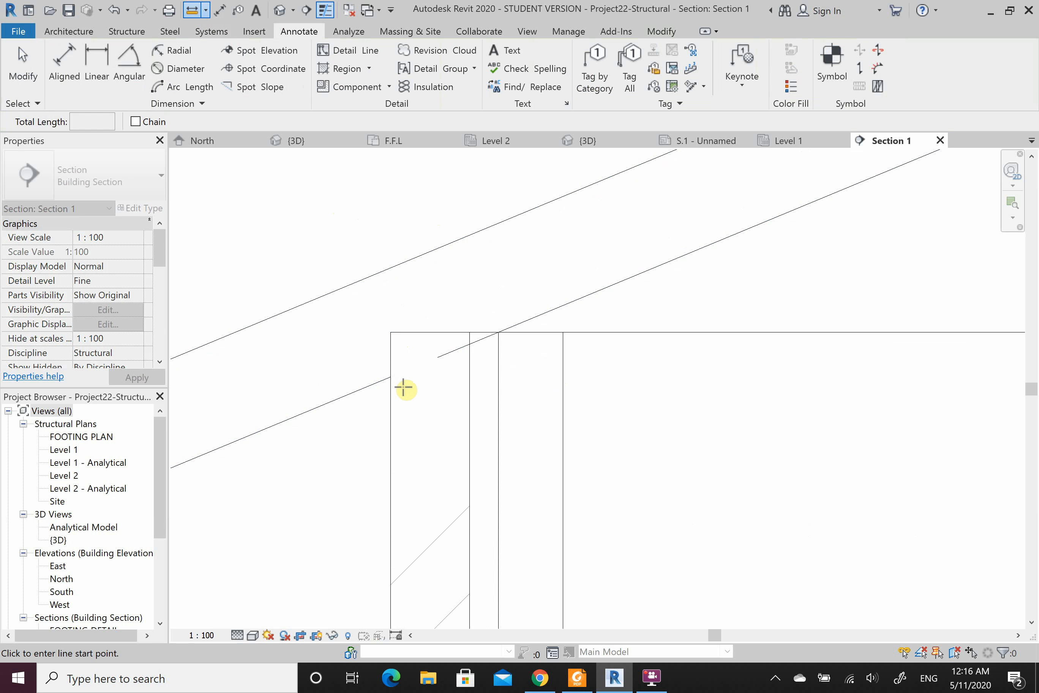
scroll(404, 387, up, 2)
click(384, 304)
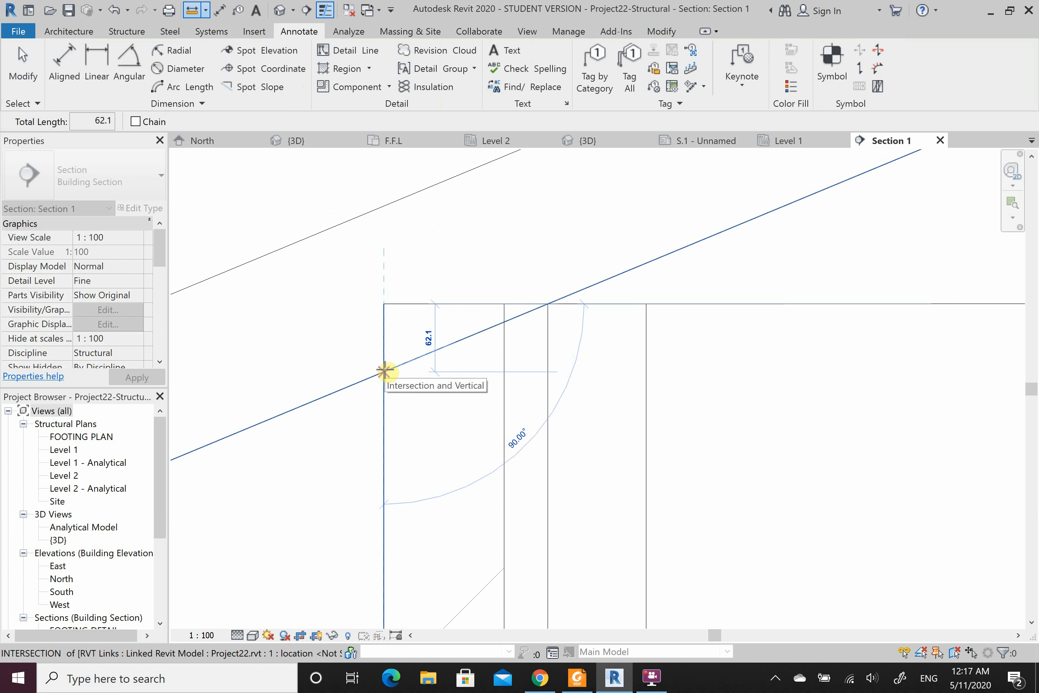
key(Escape)
key(Escape)
scroll(388, 370, down, 3)
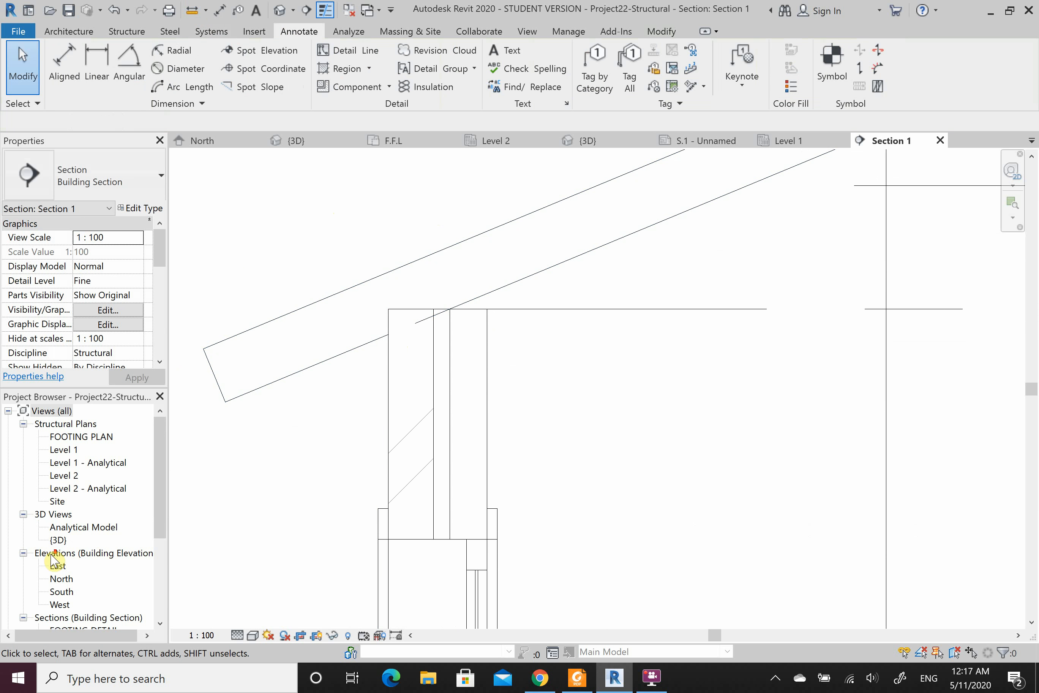
Step: Unload the linked Project22.rvt and open that architectural model for editing
scroll(57, 554, down, 4)
right_click(54, 619)
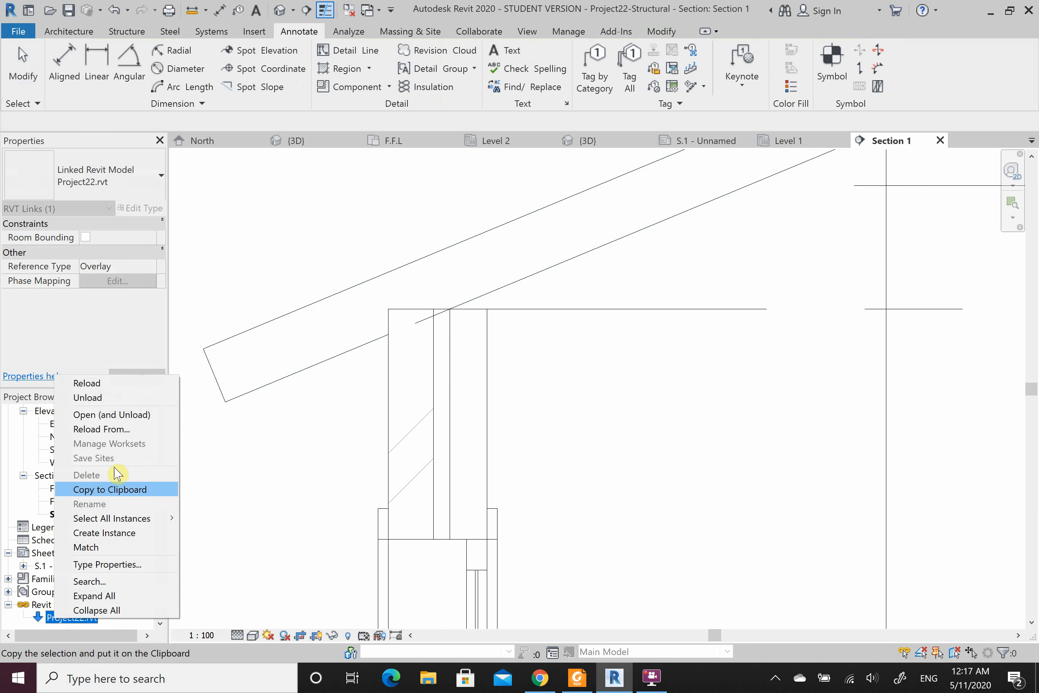
click(121, 414)
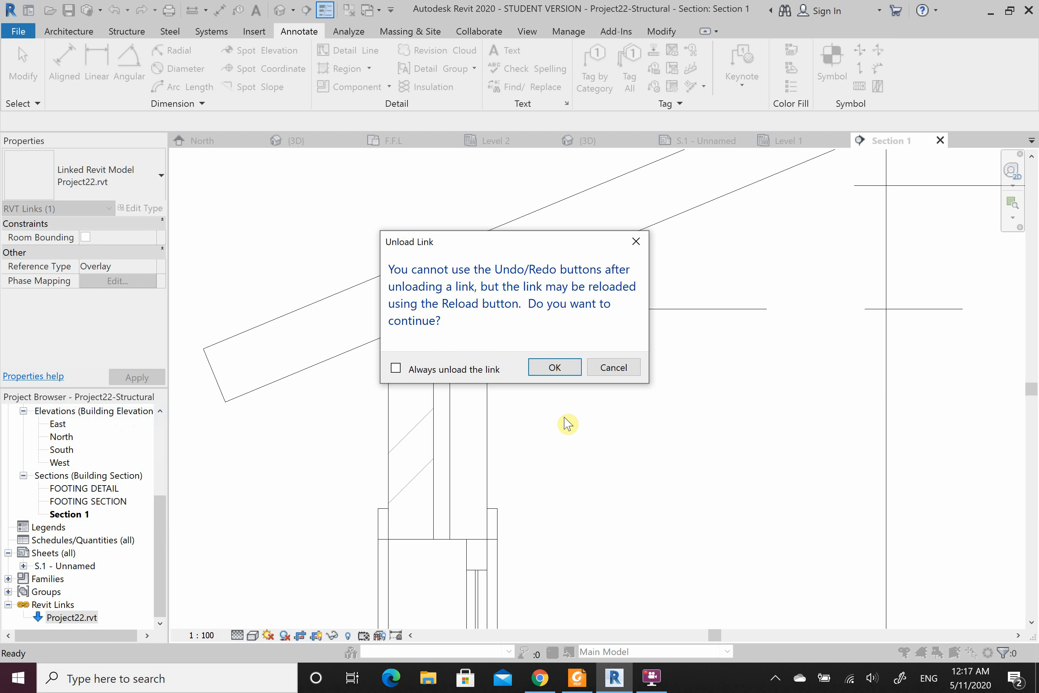
click(567, 363)
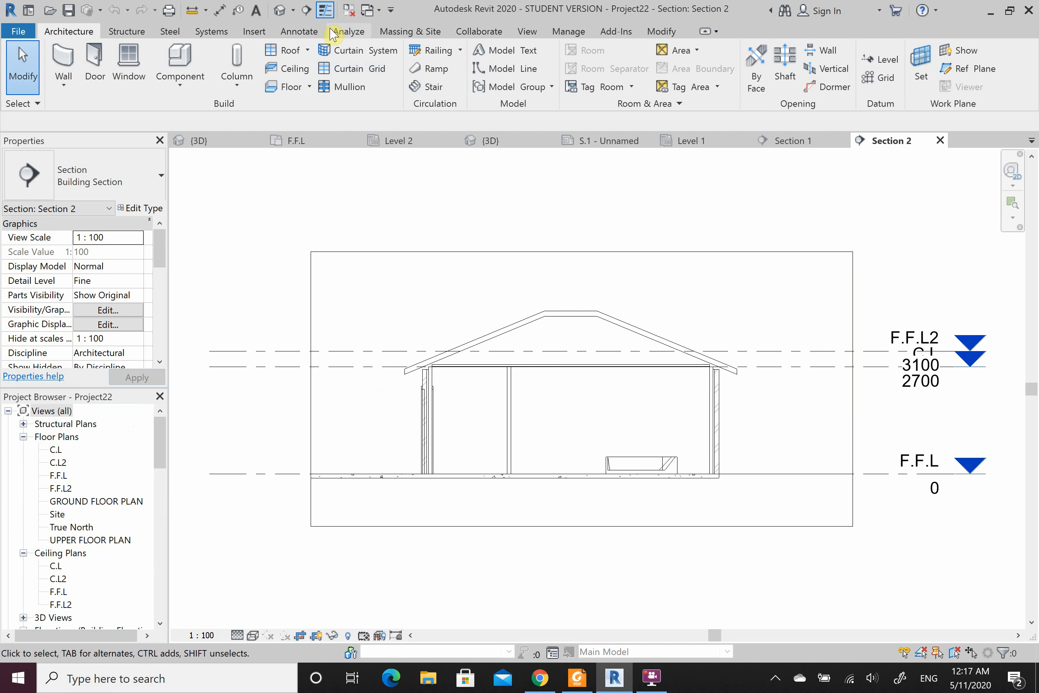
Step: Raise the top of the Brick Veneer - 240mm wall's outer leaf to the C.L level in Section 2
scroll(429, 382, up, 3)
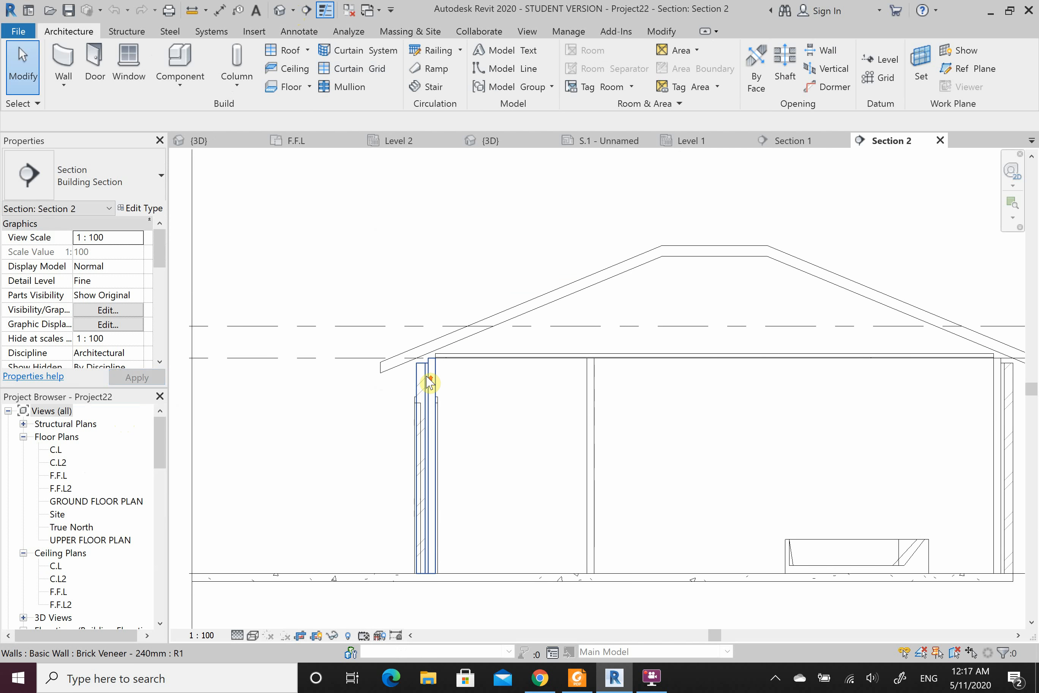
scroll(429, 383, up, 3)
click(423, 352)
scroll(422, 352, up, 3)
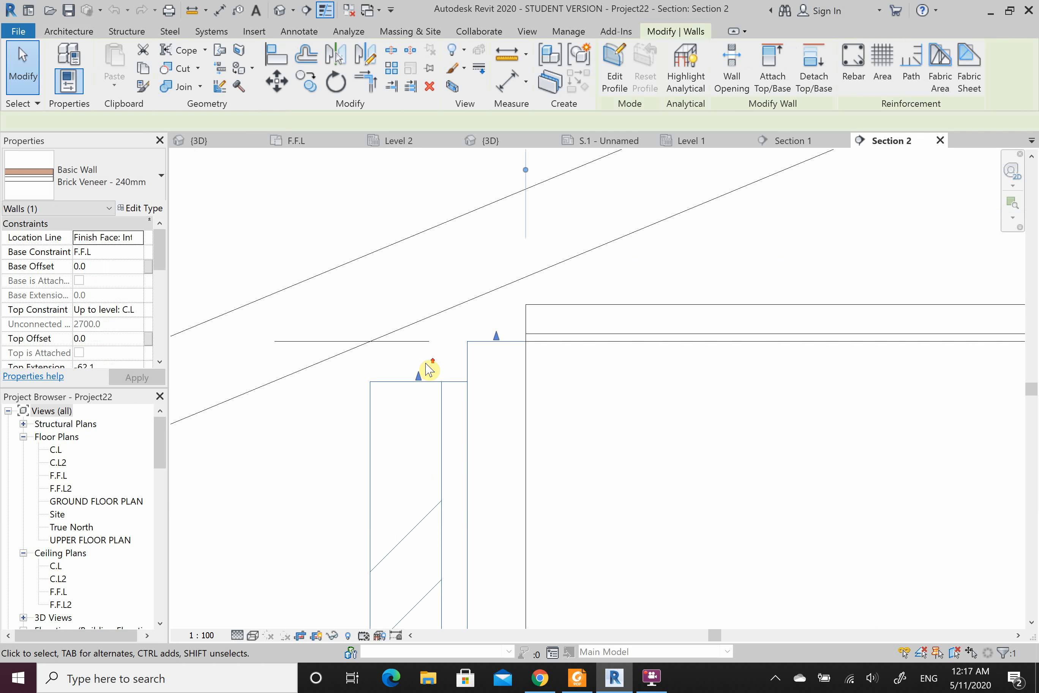
drag(418, 372, 418, 343)
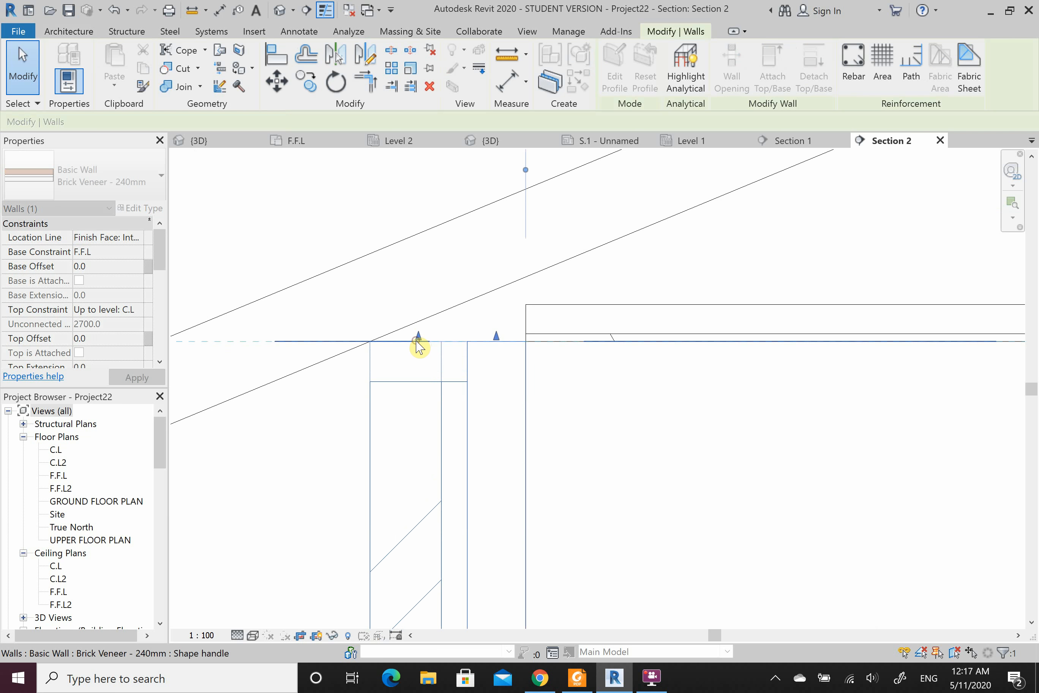
click(348, 229)
scroll(454, 318, down, 2)
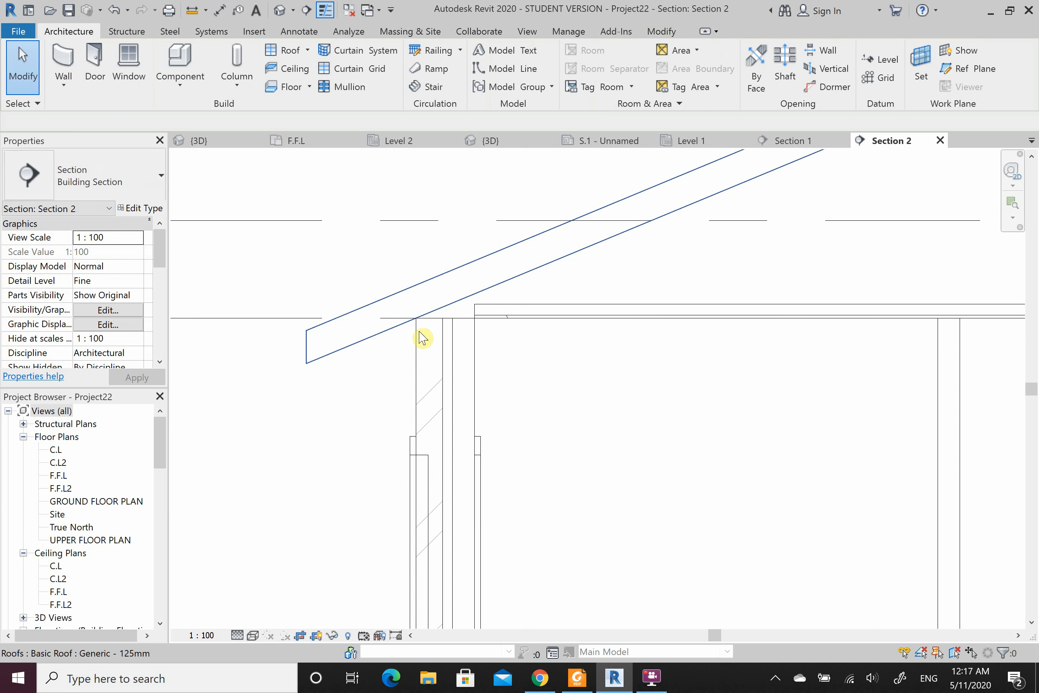
Step: Open the Brick Veneer - 240mm wall type's structure for modification with its section preview shown
scroll(476, 308, up, 3)
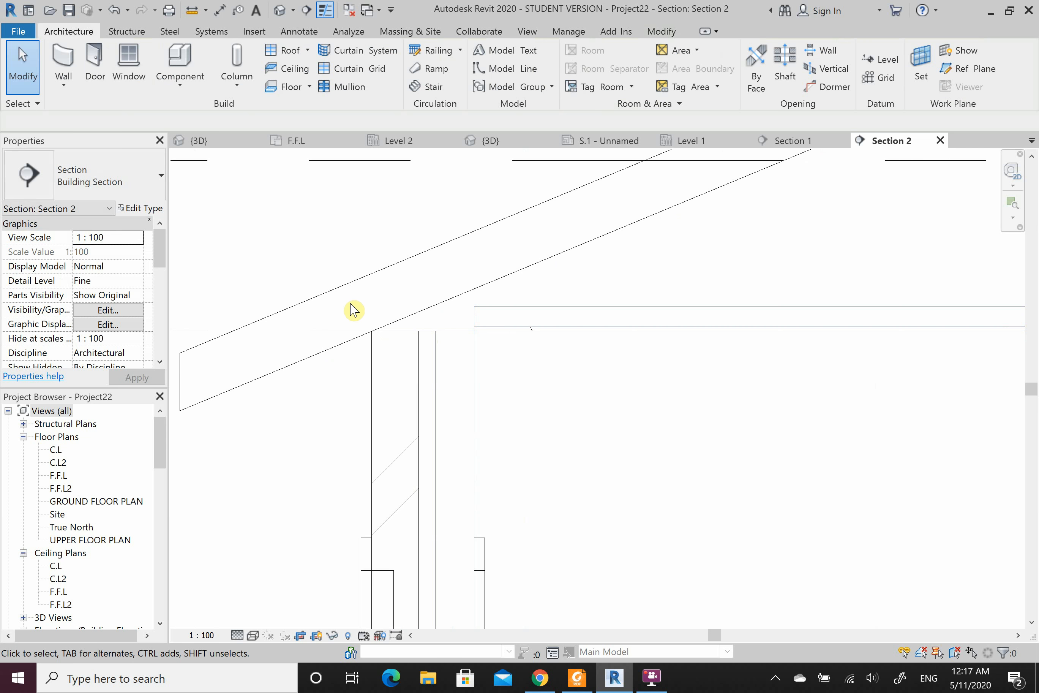
click(372, 378)
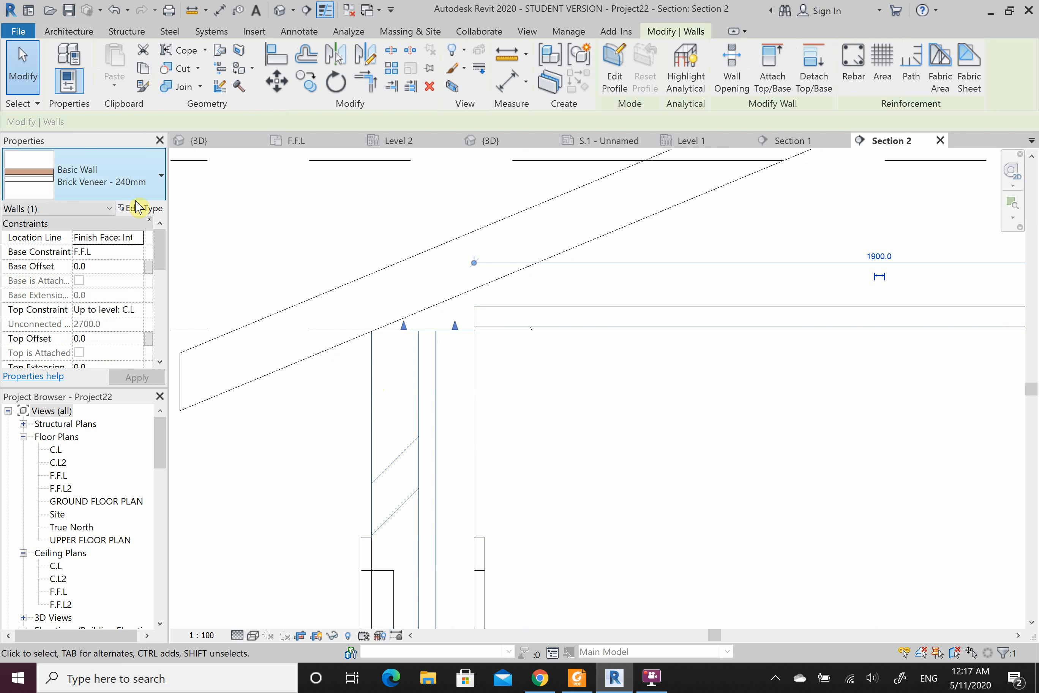
click(137, 207)
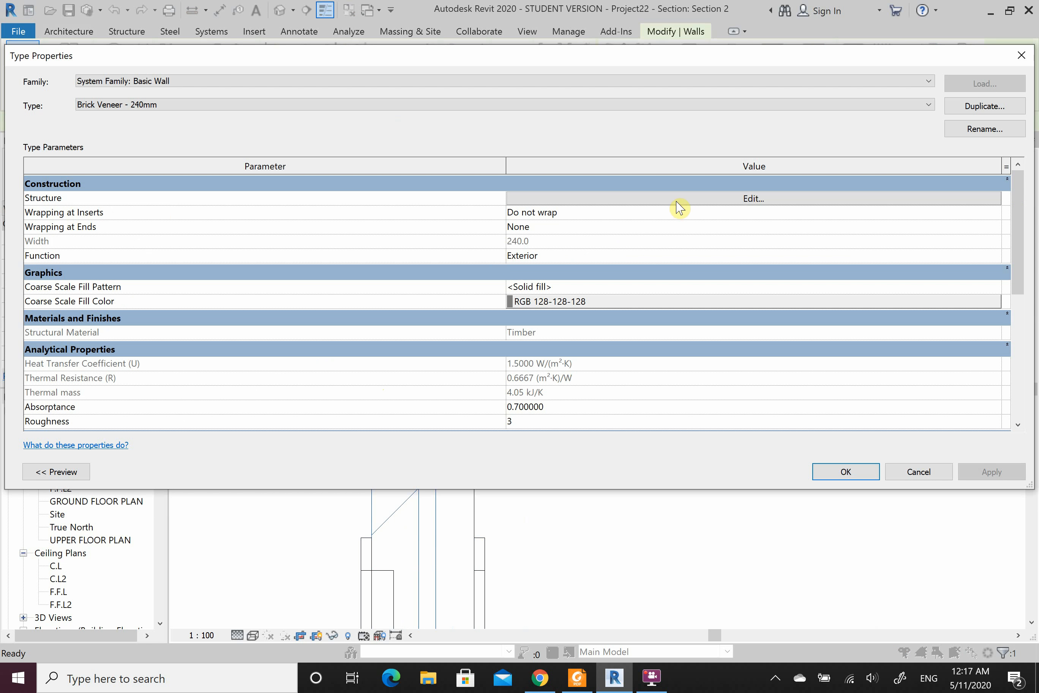
click(677, 201)
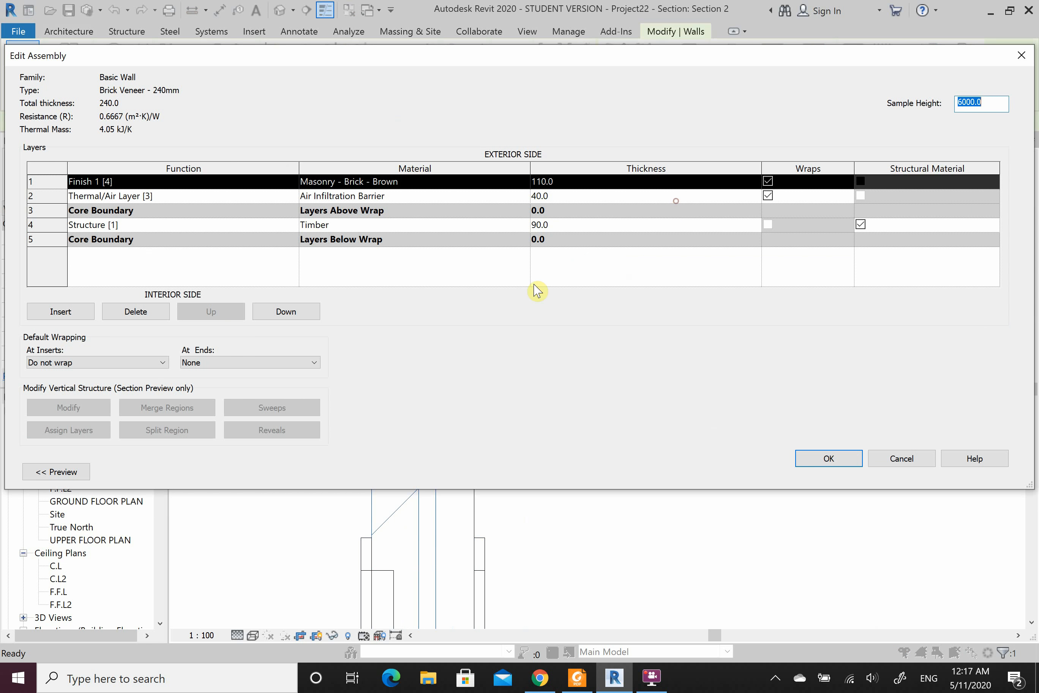
click(51, 472)
click(273, 473)
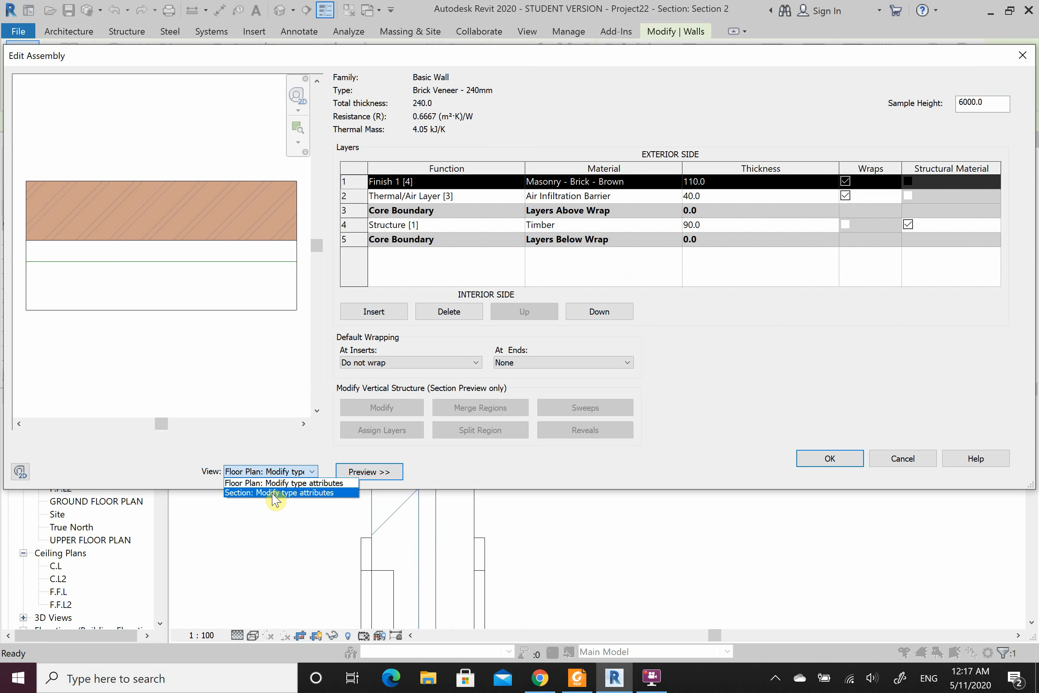
click(274, 494)
click(375, 408)
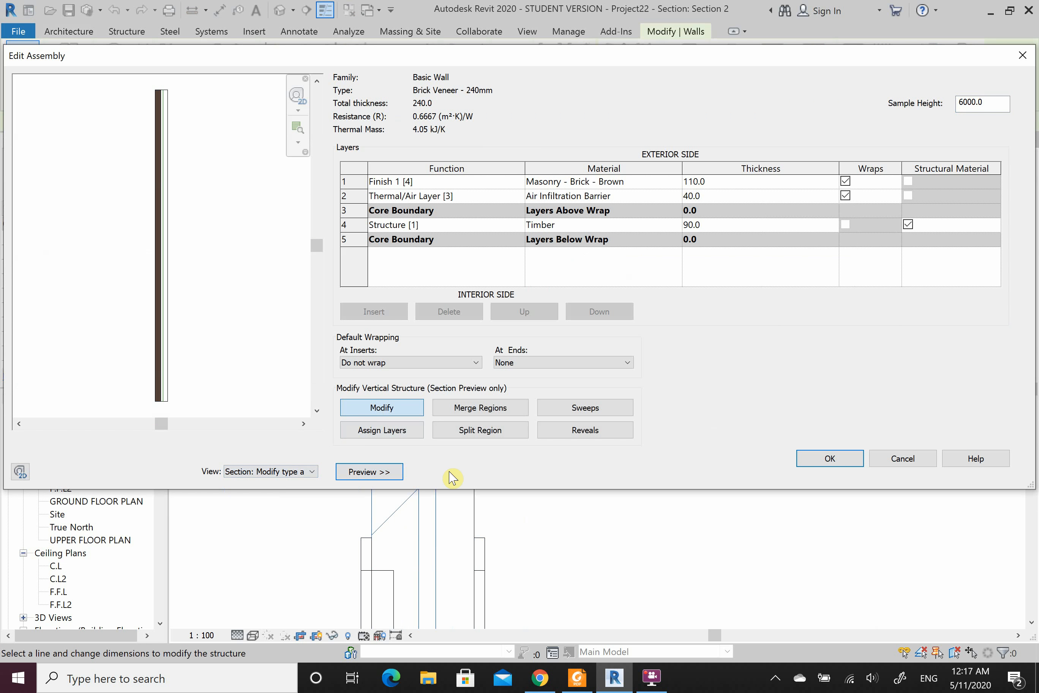
Step: Unlock the top edges of the brick finish and air layers in the section preview and accept the wall type changes
scroll(174, 392, up, 5)
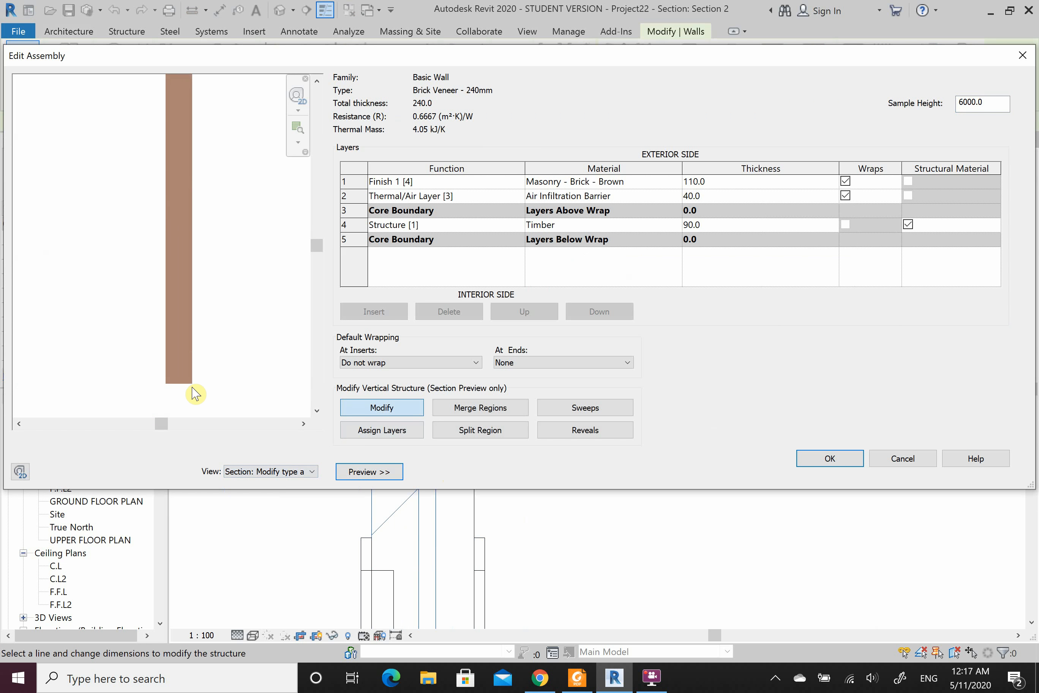
scroll(192, 394, down, 4)
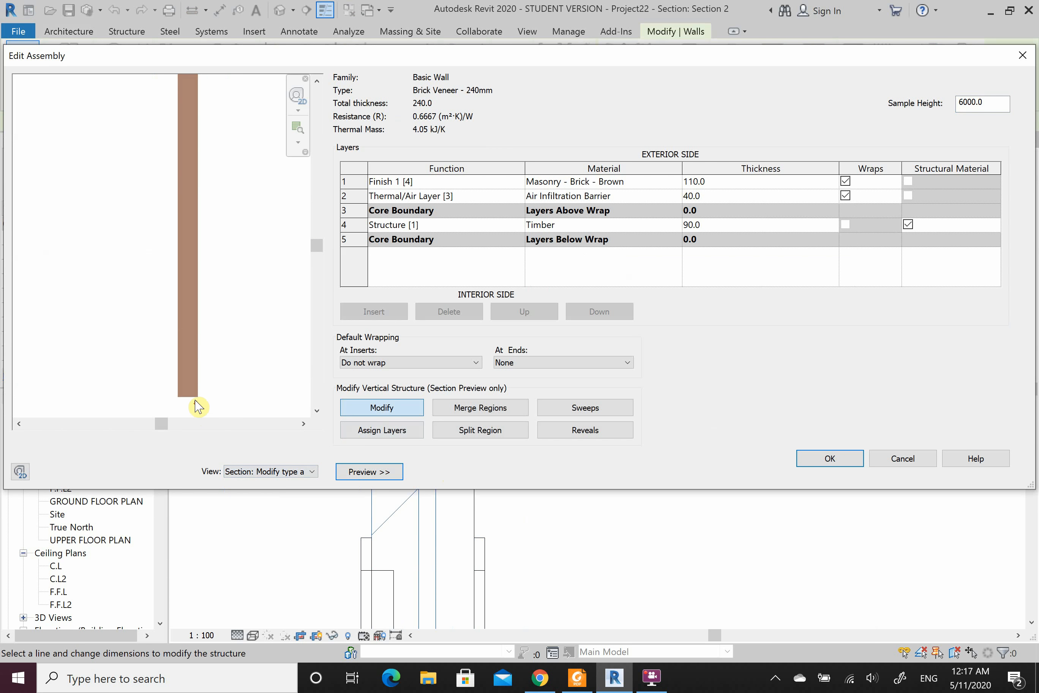
scroll(191, 169, up, 2)
scroll(182, 204, up, 3)
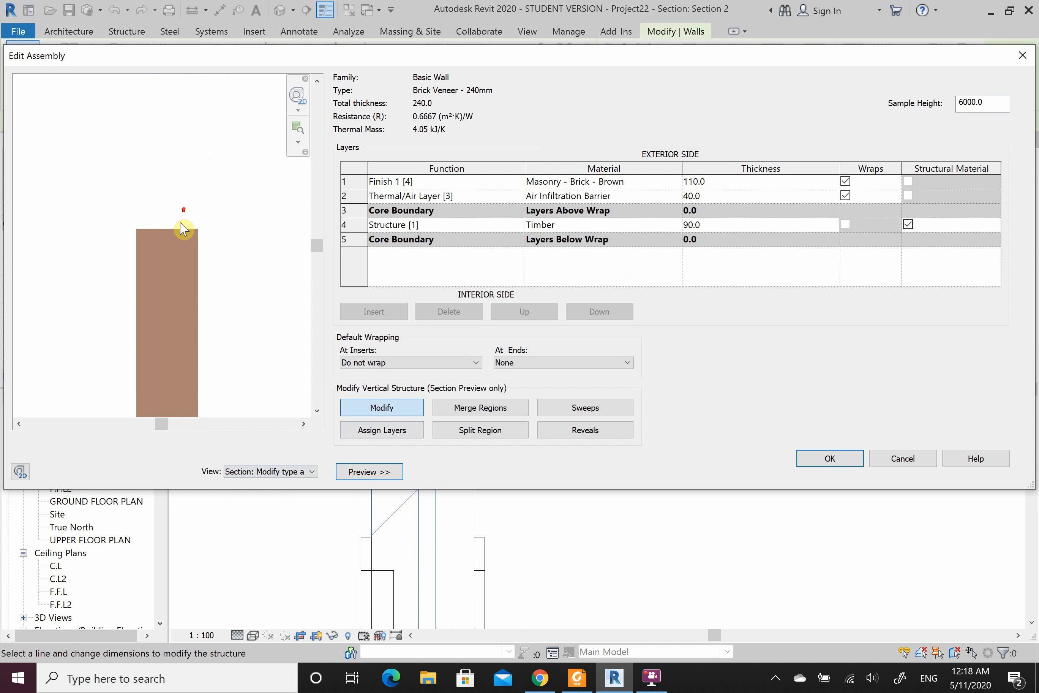
scroll(179, 228, down, 2)
scroll(179, 230, up, 2)
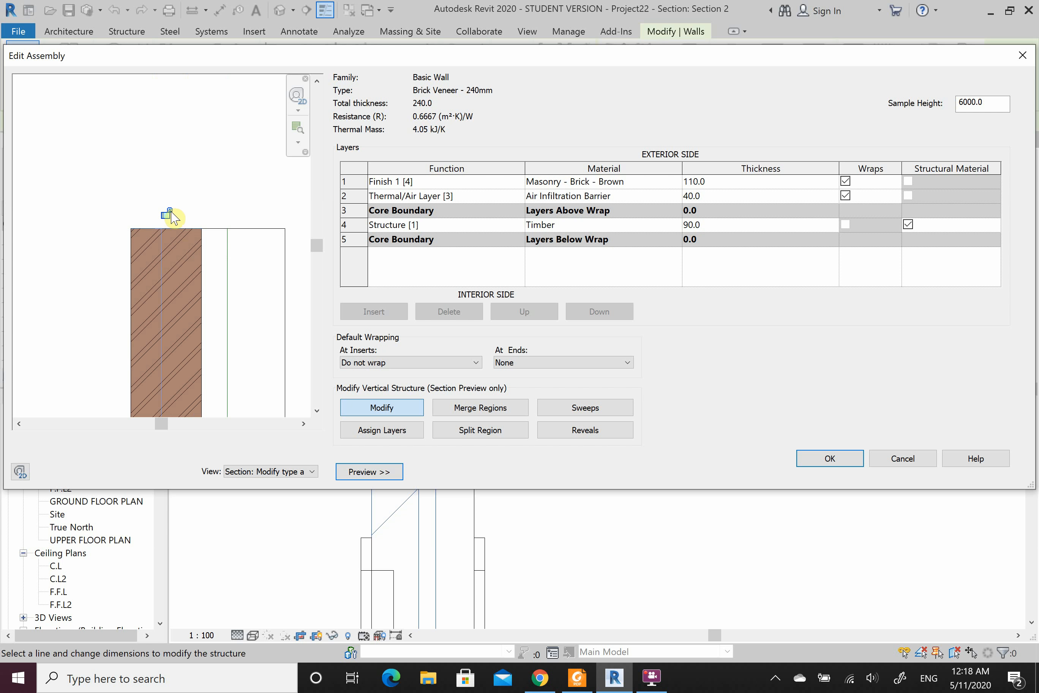
click(217, 229)
click(823, 458)
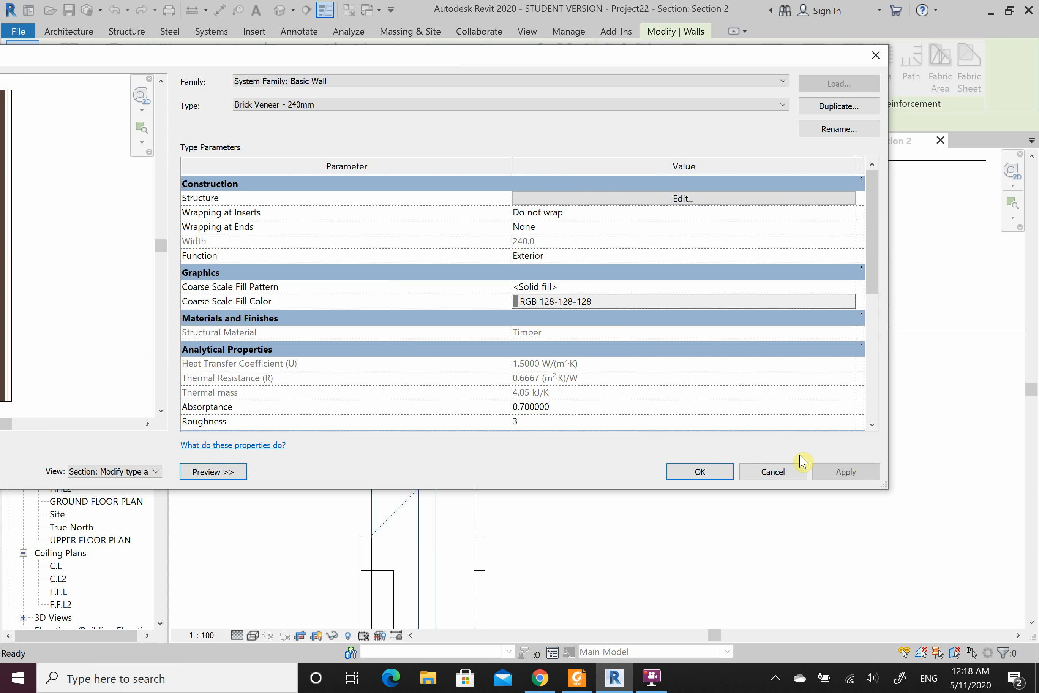
click(709, 475)
Step: Delete the Plain compound ceiling beside the brick veneer wall's top in Section 2
click(379, 197)
scroll(384, 247, down, 4)
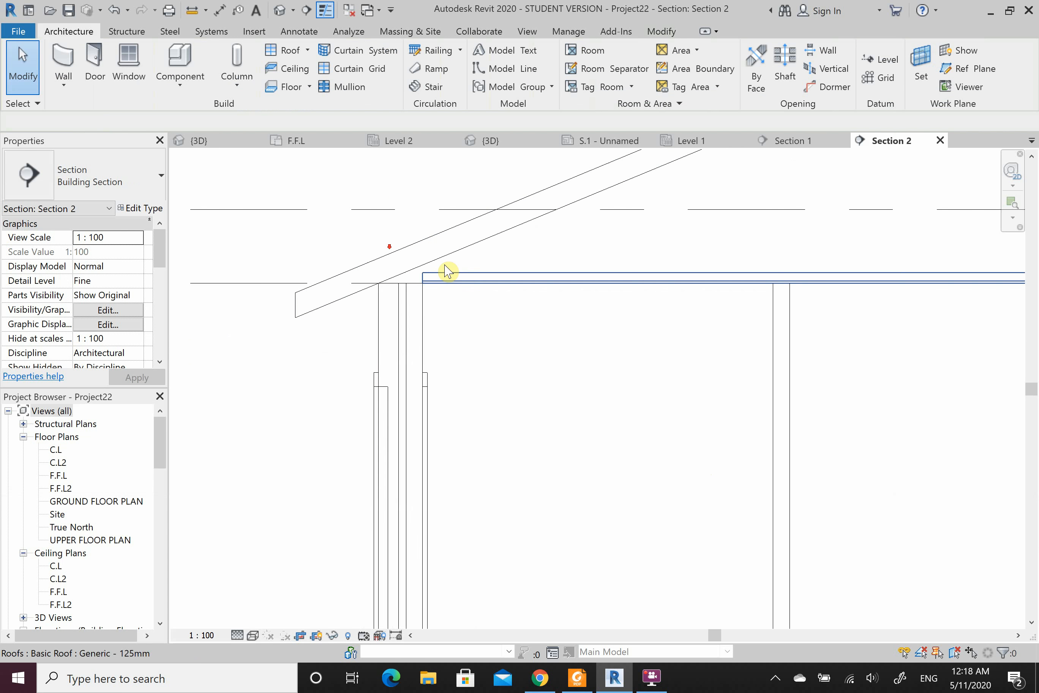
scroll(408, 289, up, 2)
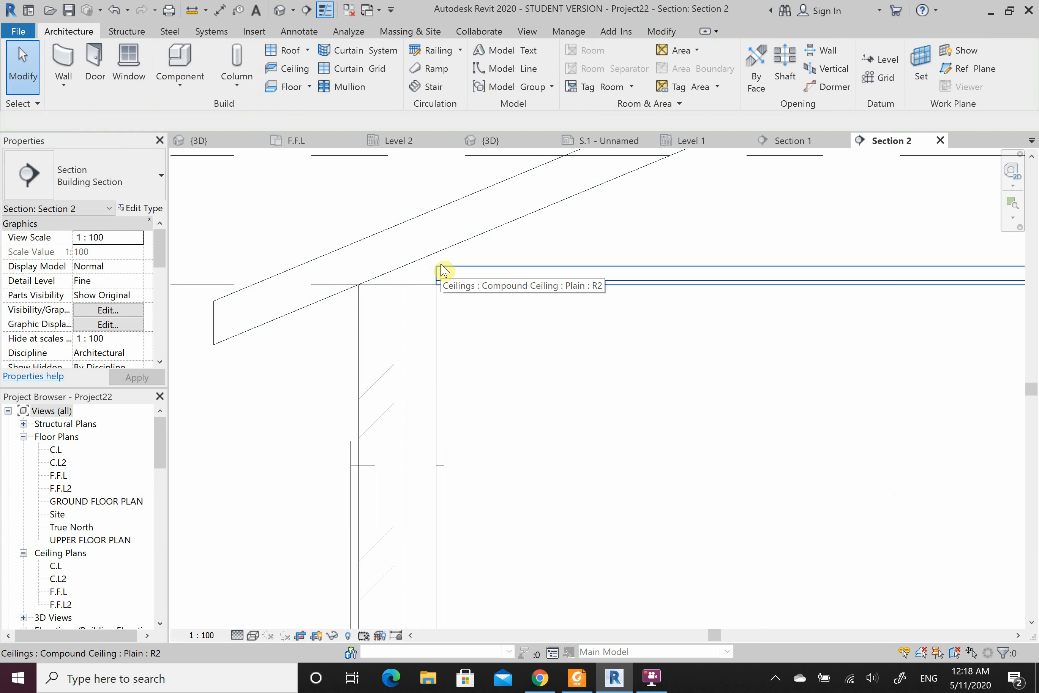
click(442, 270)
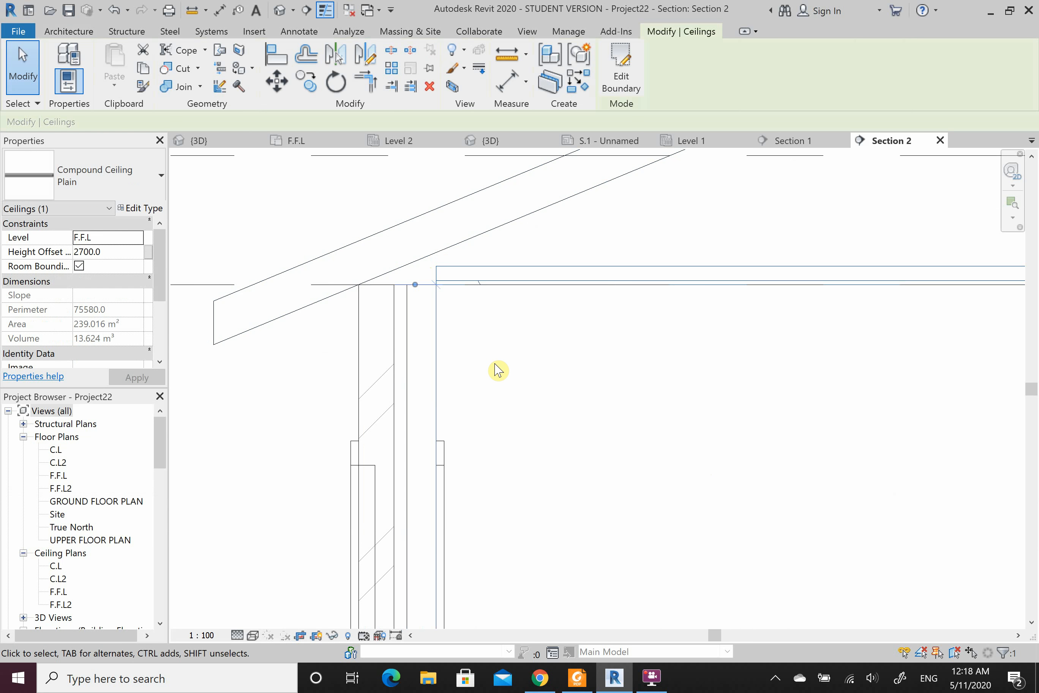
click(501, 342)
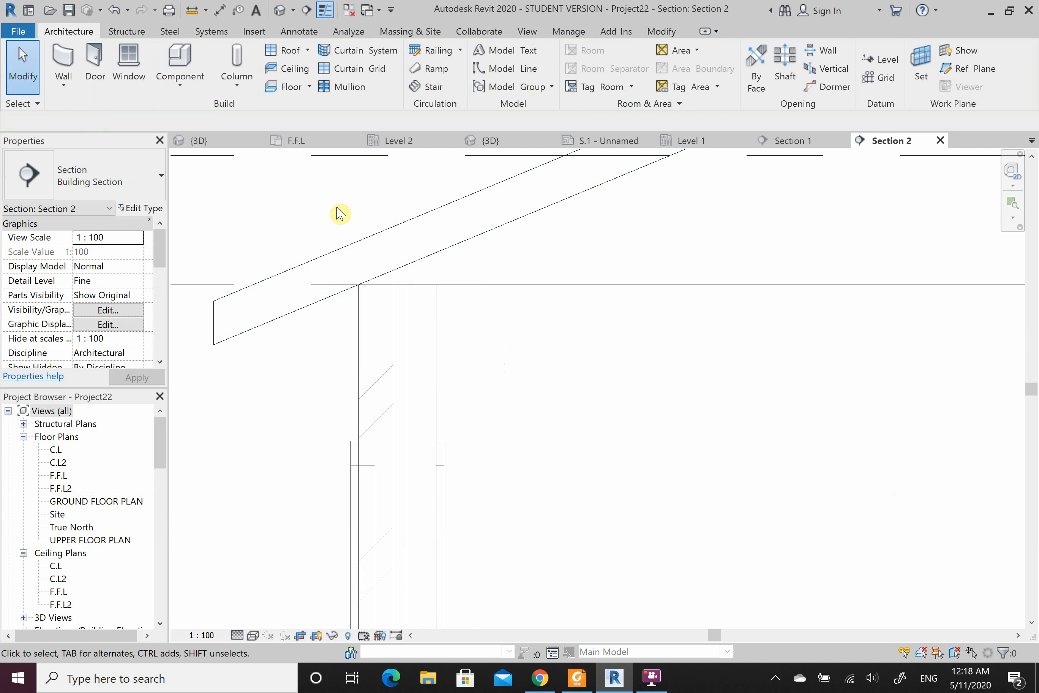
Step: Draw a thin detail line 62.1 mm down from the wall's outer top corner, followed by a horizontal one across the wall
scroll(372, 294, up, 2)
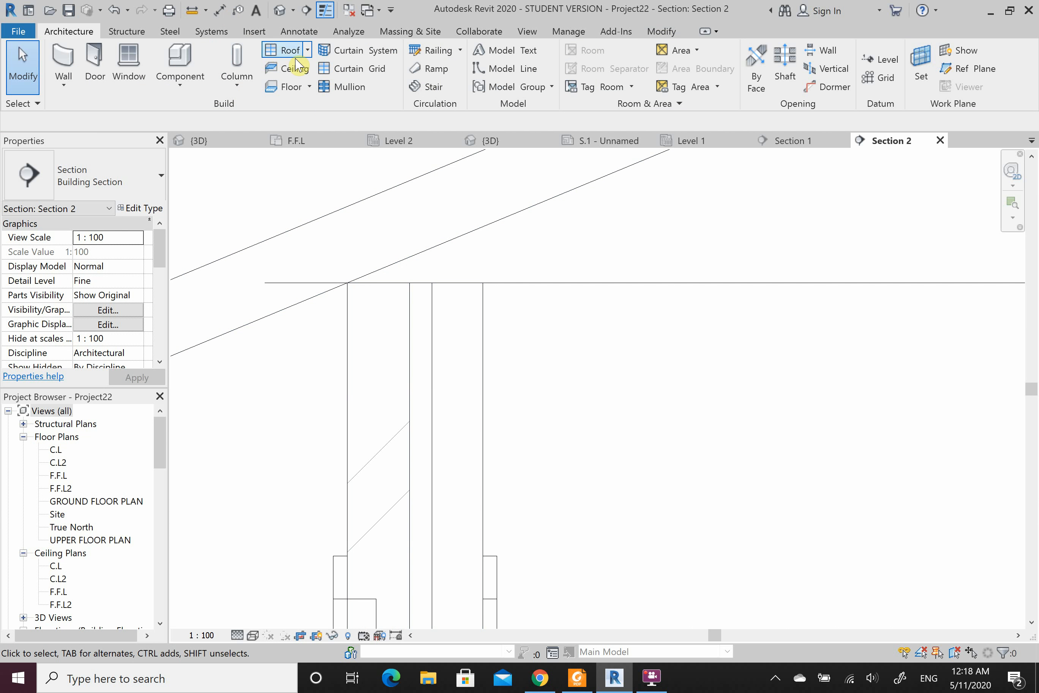
click(289, 35)
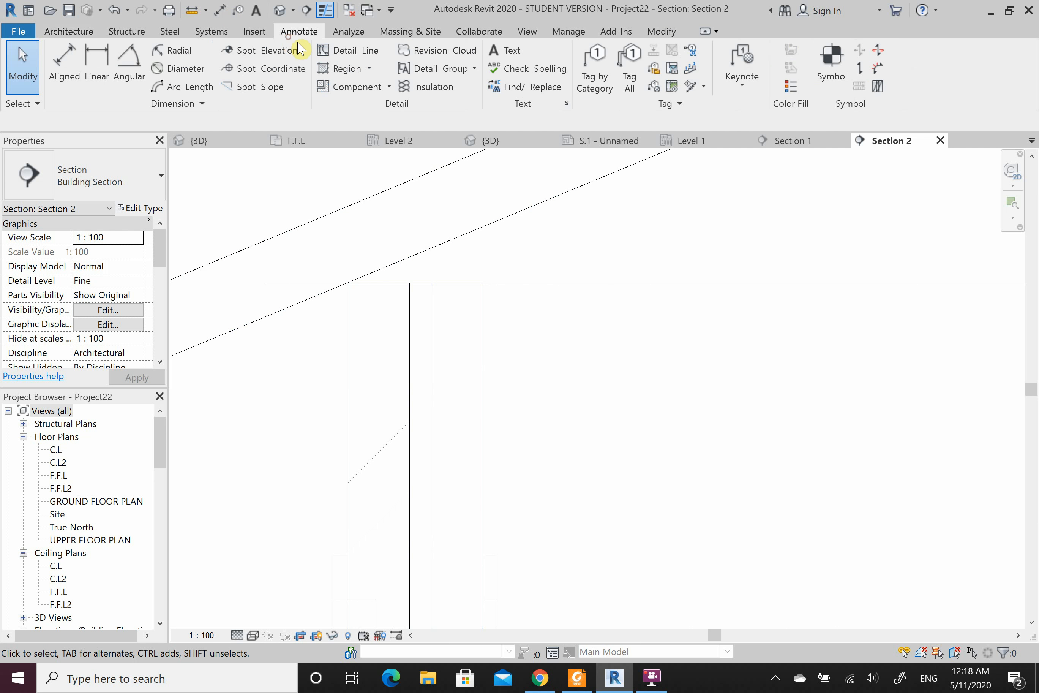
click(348, 50)
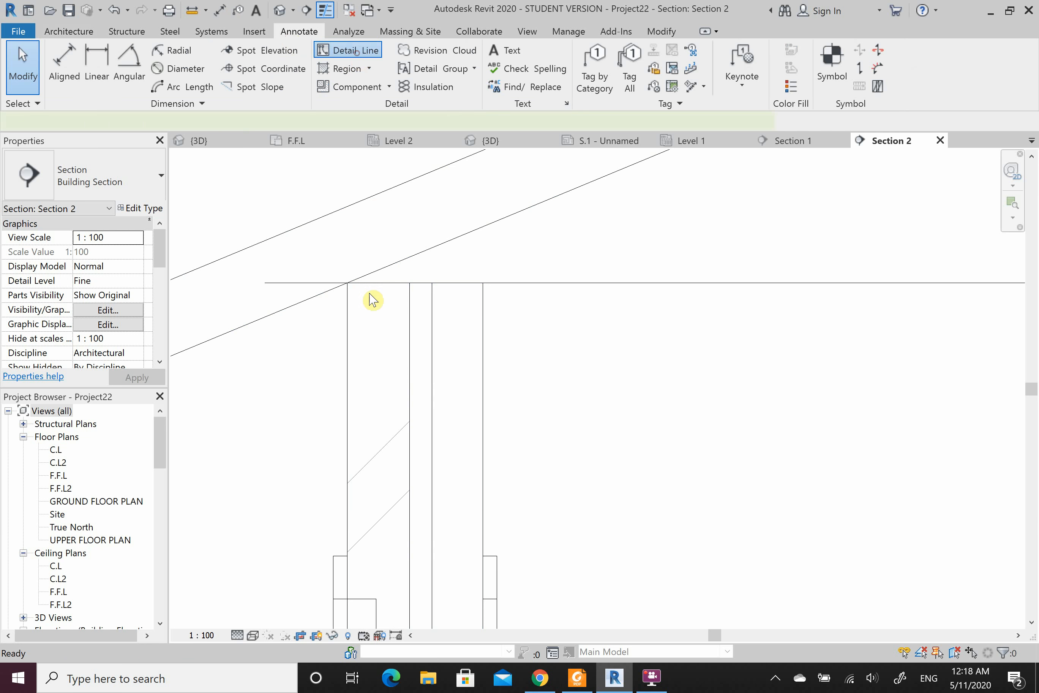
click(348, 283)
text(6)
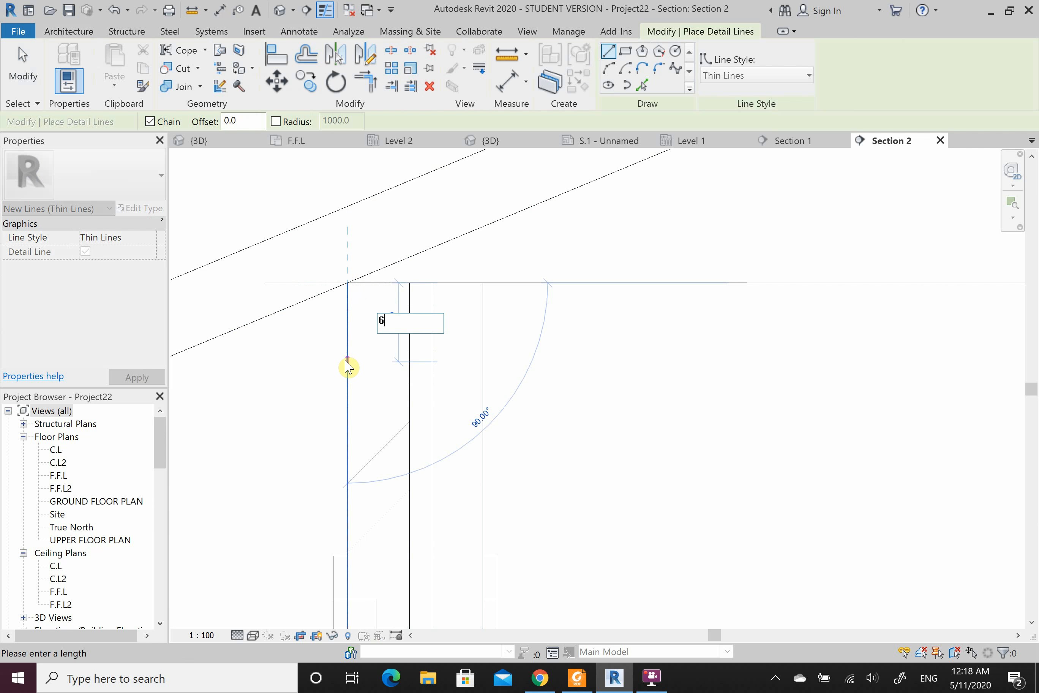
text(2.1)
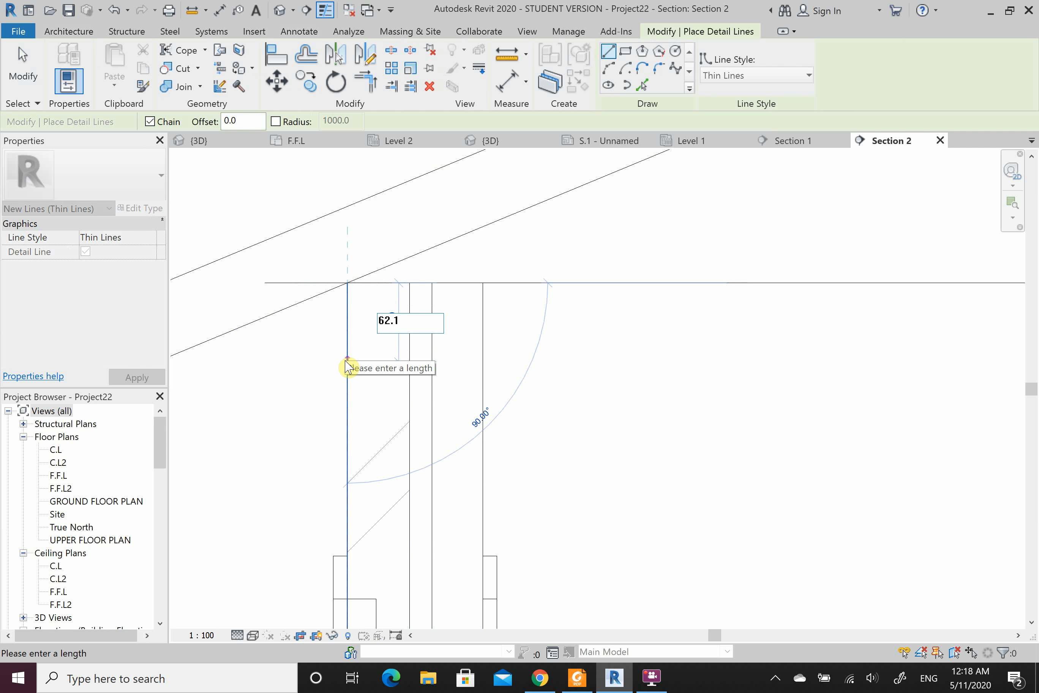
key(Return)
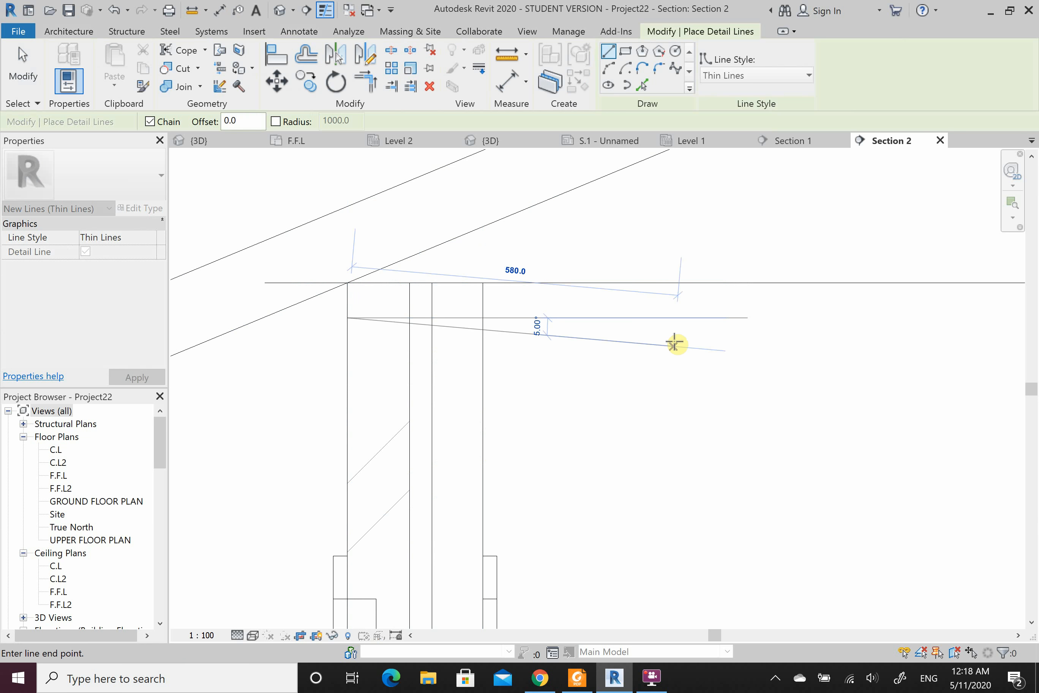
key(Escape)
key(Escape)
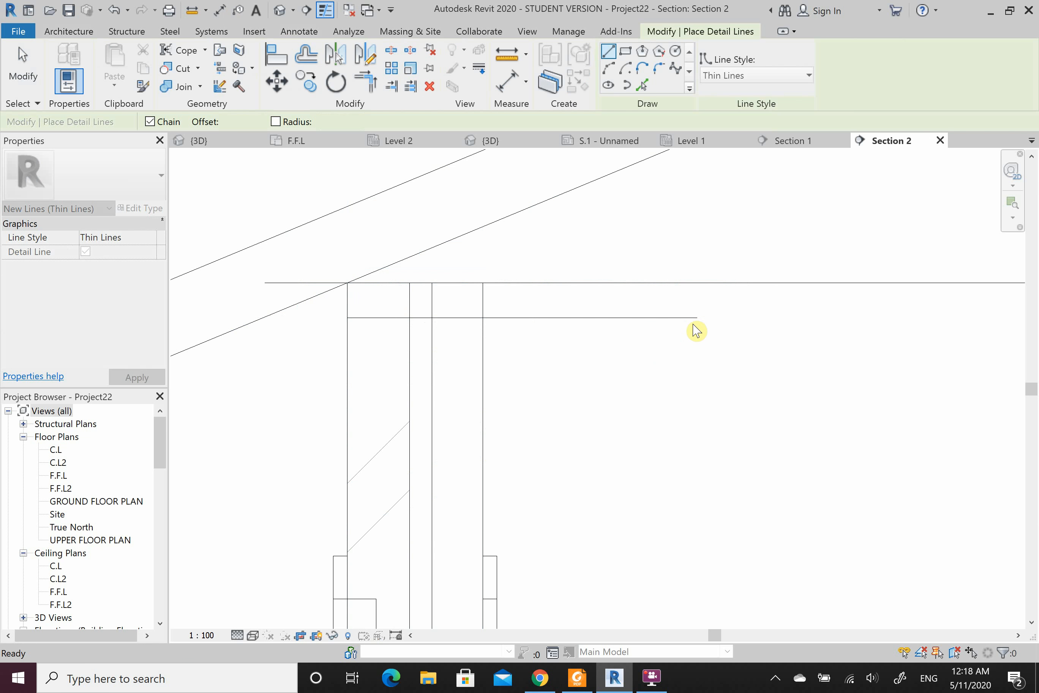
Step: Lower the top of the wall's brick and air layers to the horizontal detail line, leaving the stud layer at C.L
scroll(396, 308, up, 3)
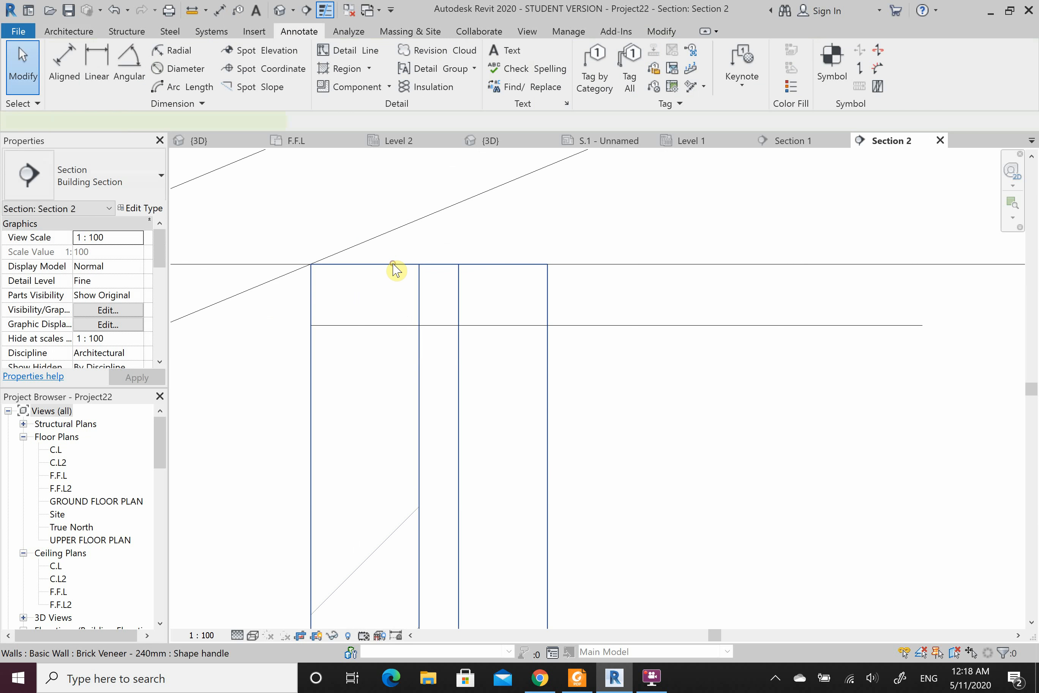
click(390, 281)
drag(387, 260, 386, 326)
click(684, 349)
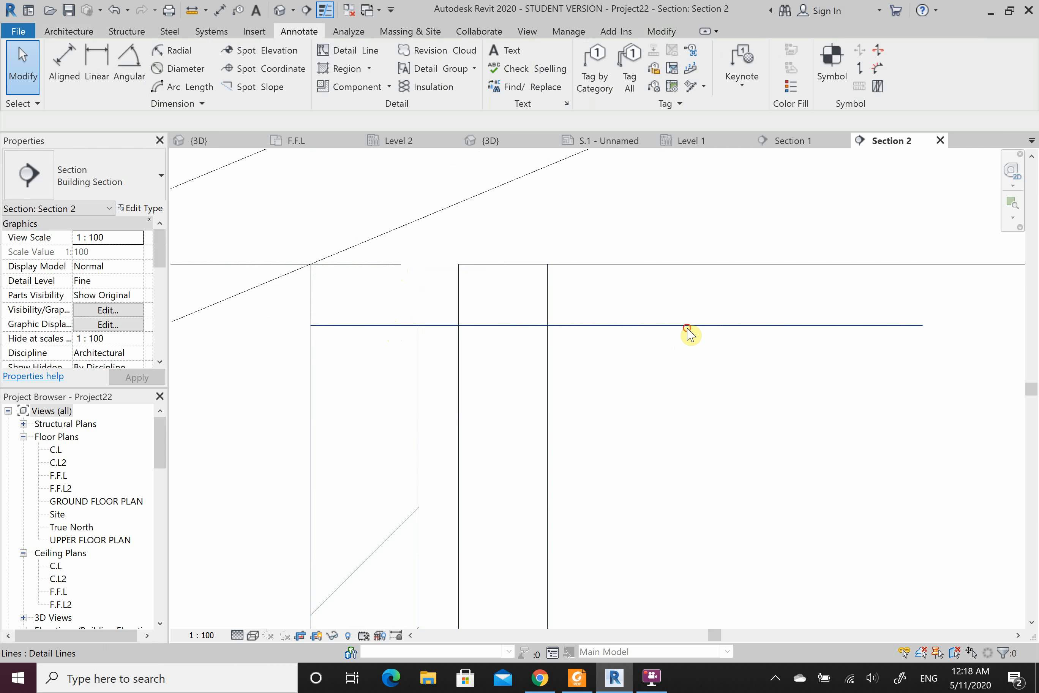
Step: Delete the horizontal and vertical reference detail lines at the wall top and check both outer walls in Section 2
click(686, 326)
key(Delete)
key(Delete)
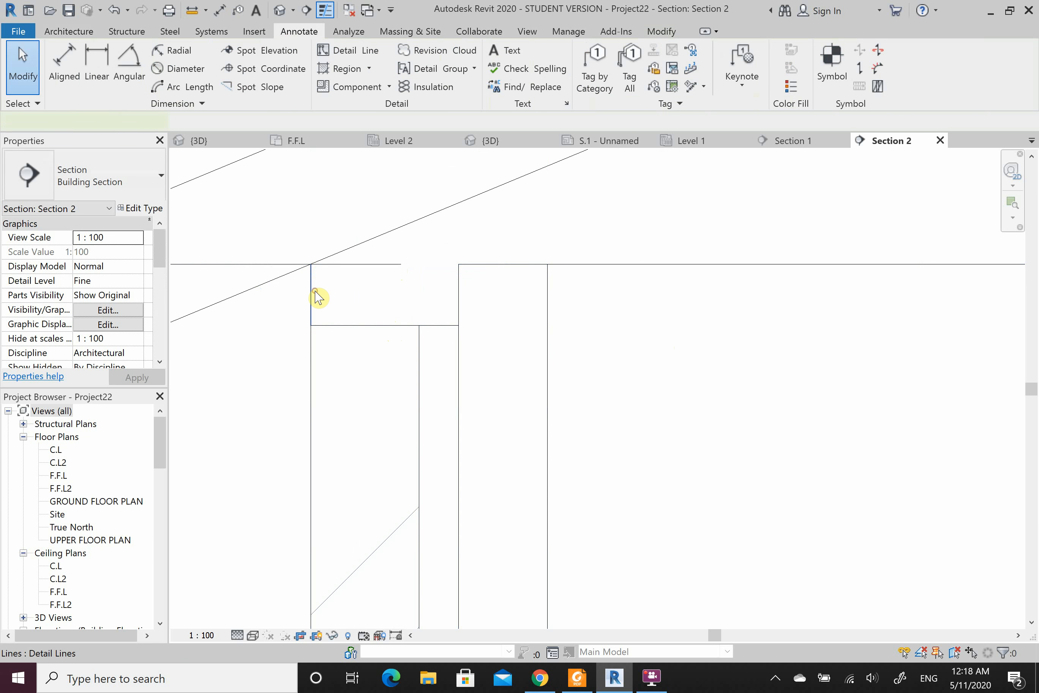
scroll(379, 295, down, 5)
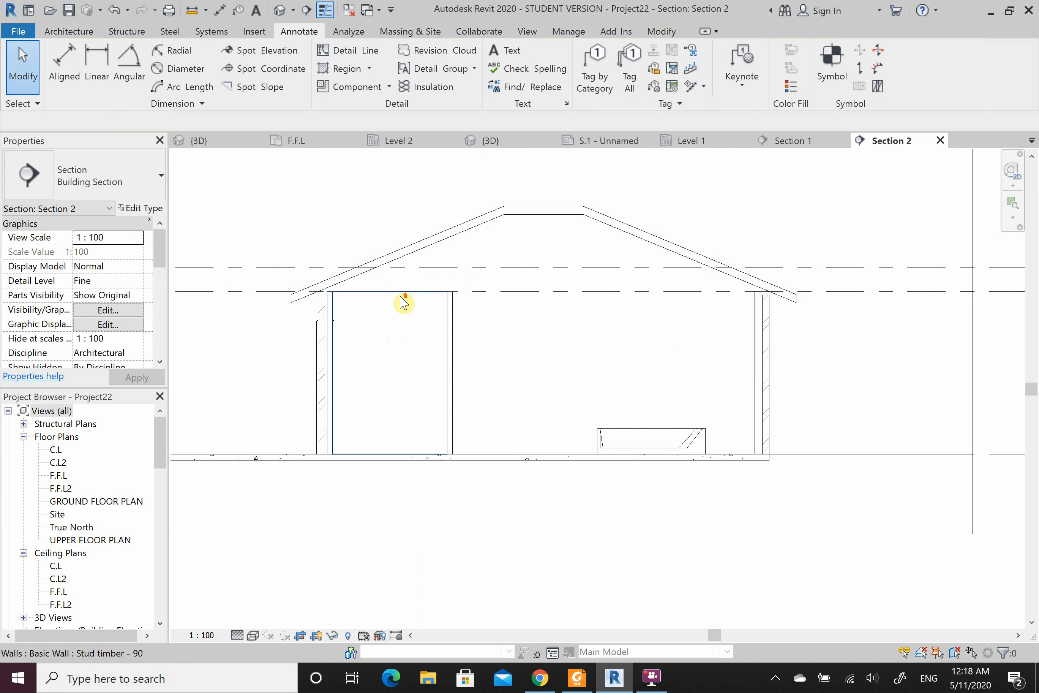
scroll(404, 302, up, 2)
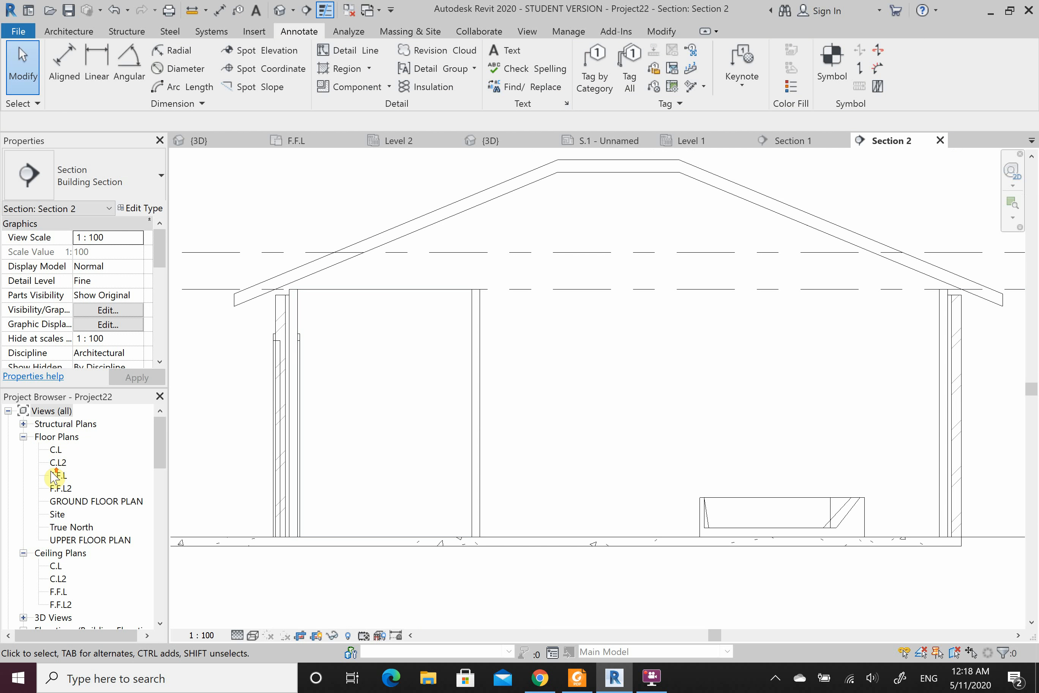
Step: Draw a vertical building section through the upper exterior wall of the house in the F.F.L floor plan
click(23, 423)
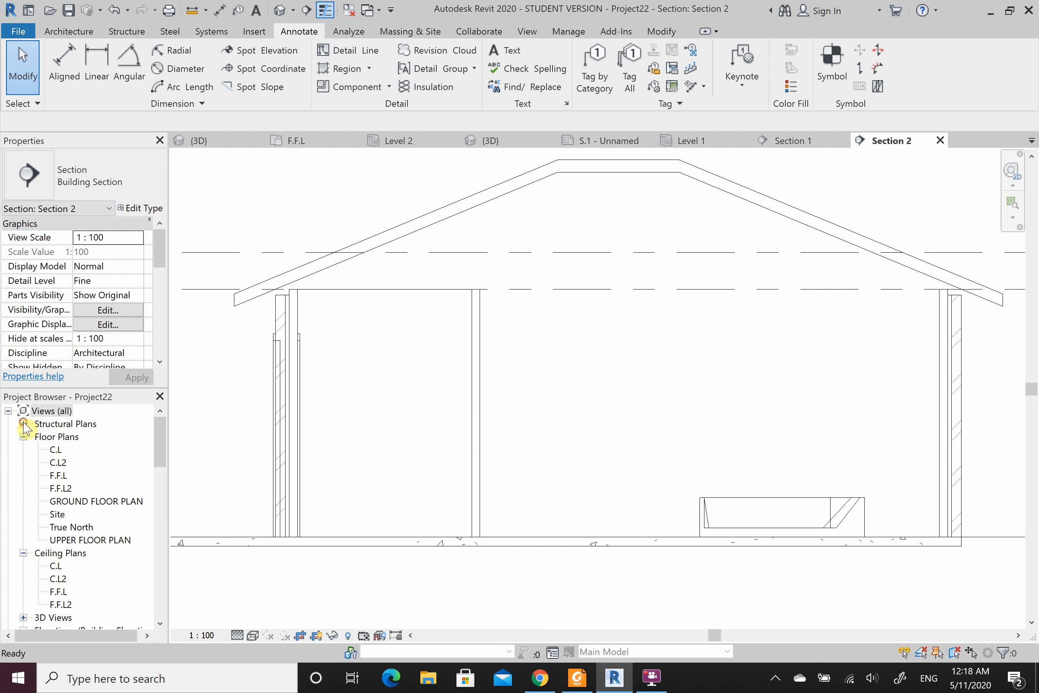
double_click(58, 475)
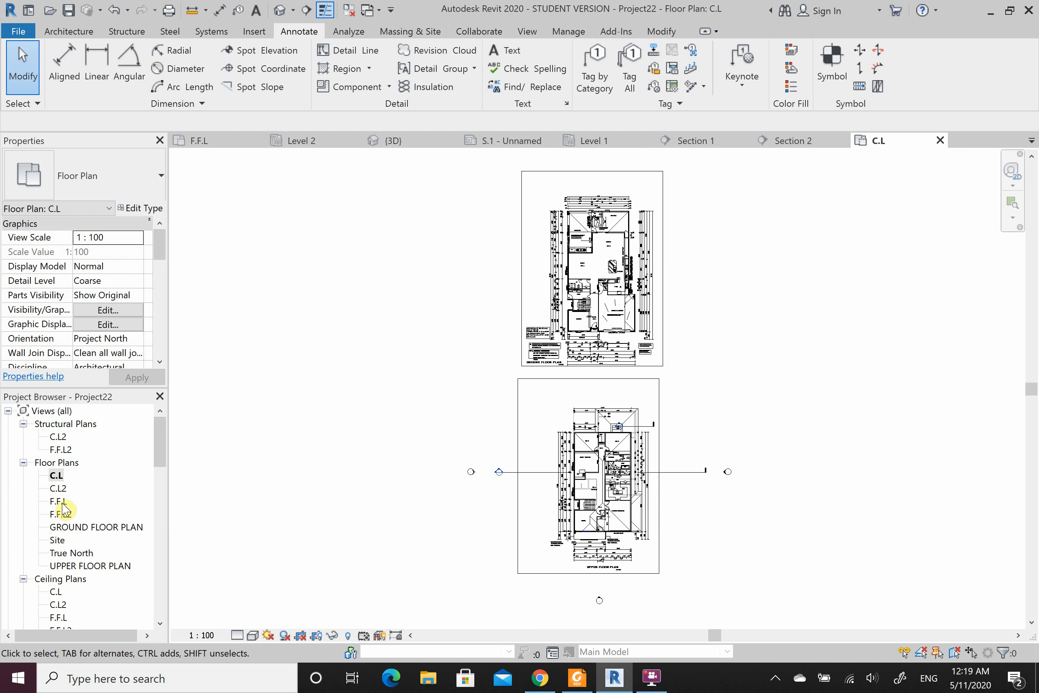
double_click(61, 503)
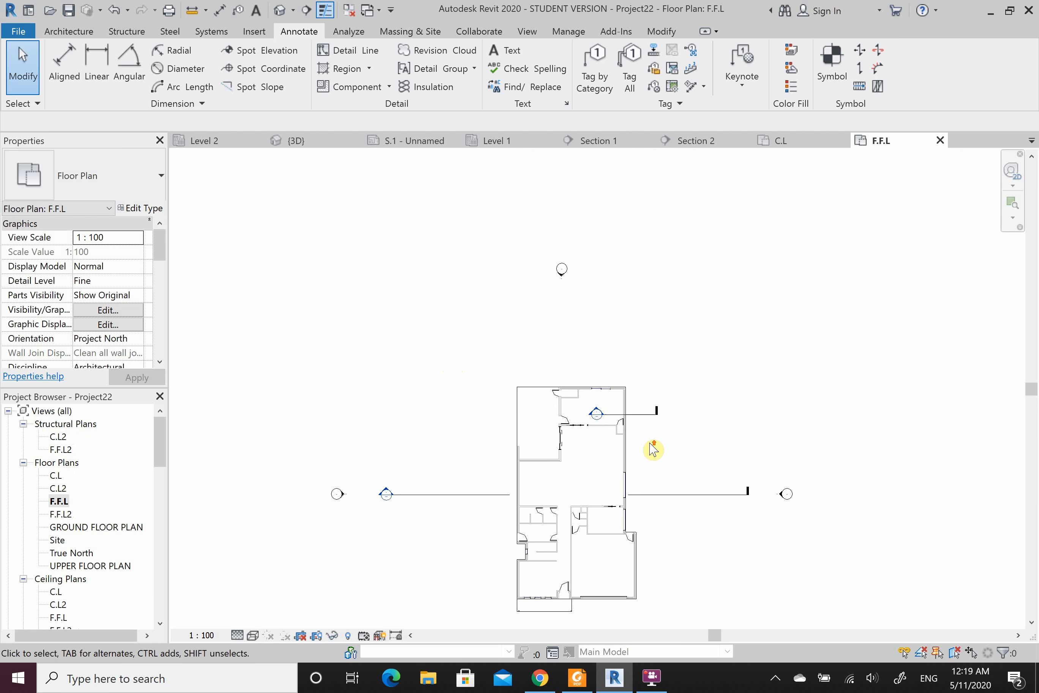
scroll(599, 394, up, 5)
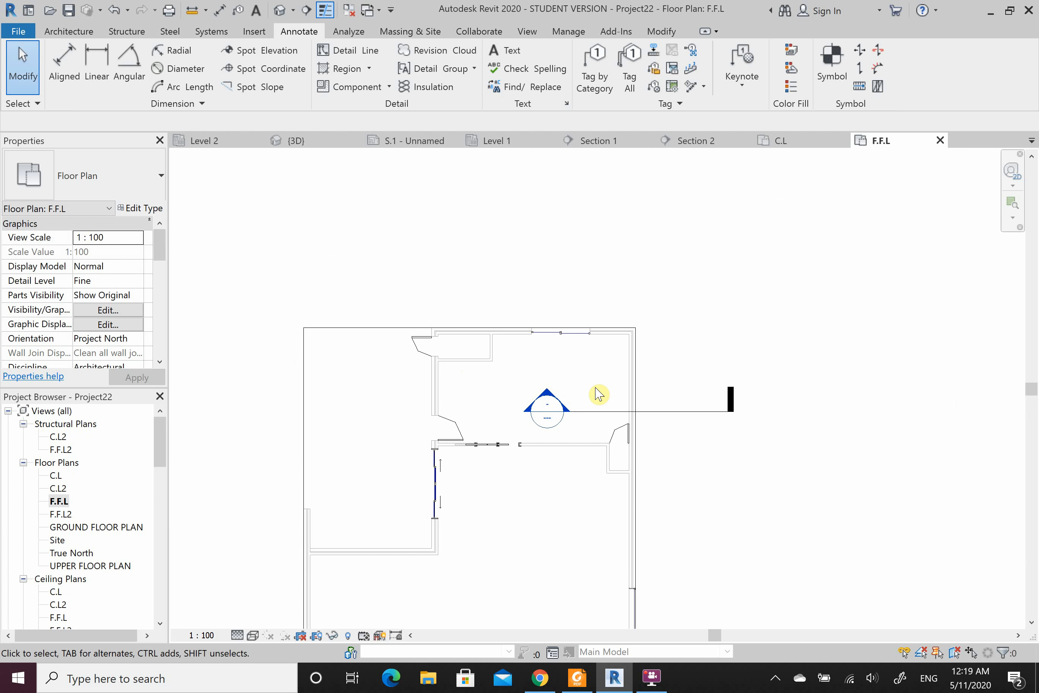
click(280, 11)
click(473, 305)
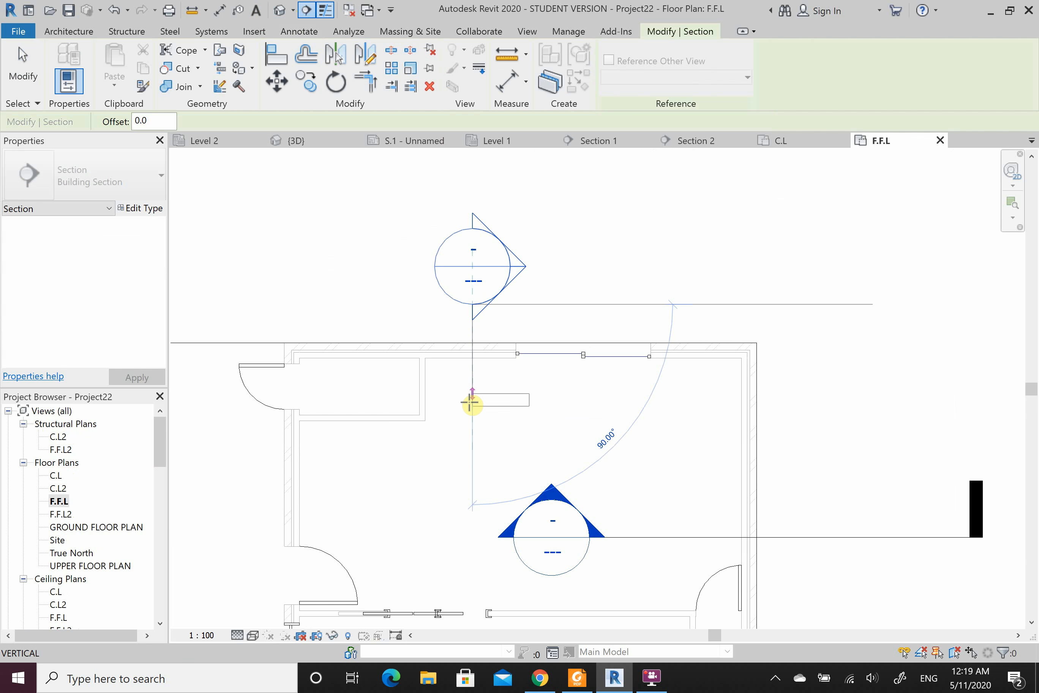
click(472, 434)
Step: Open the new section's view and set its detail level to Fine
right_click(475, 397)
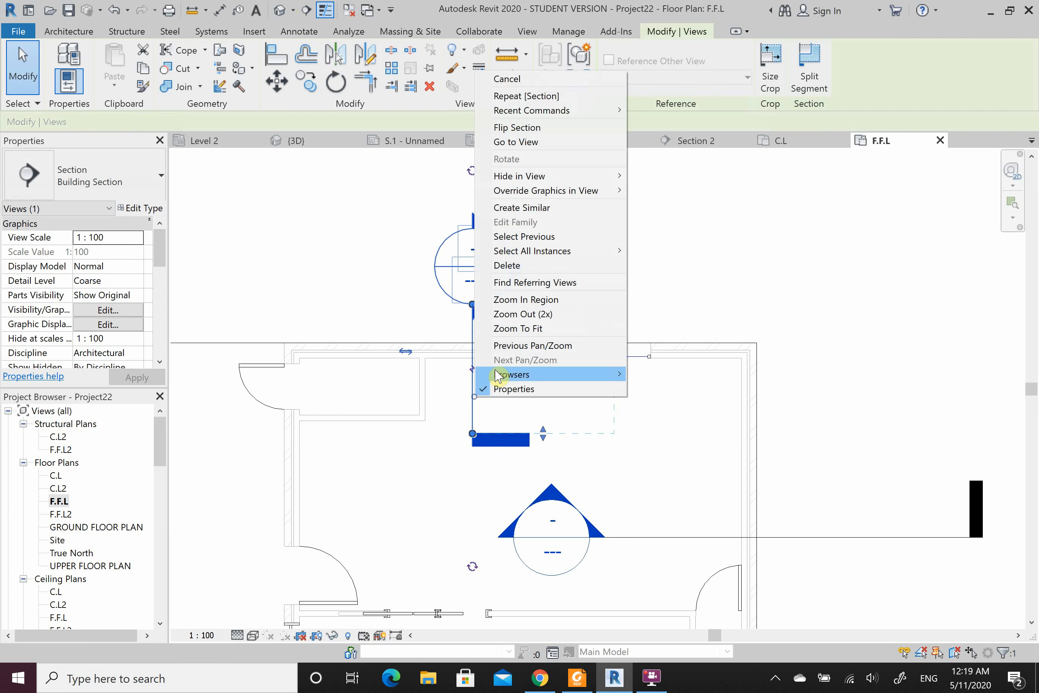
click(541, 142)
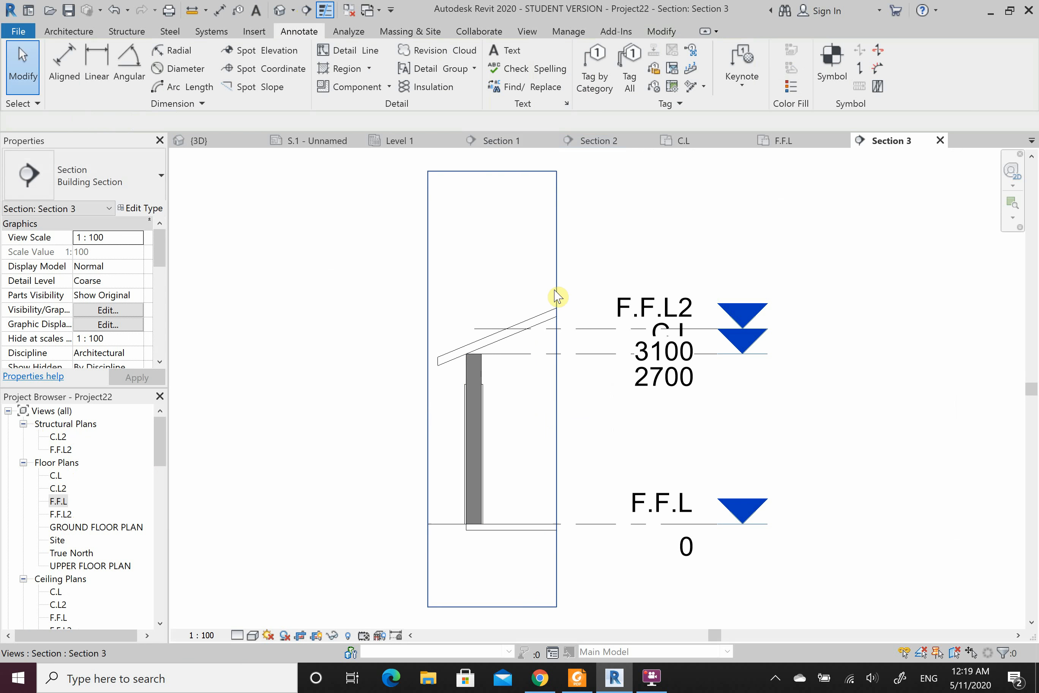
click(239, 635)
click(250, 621)
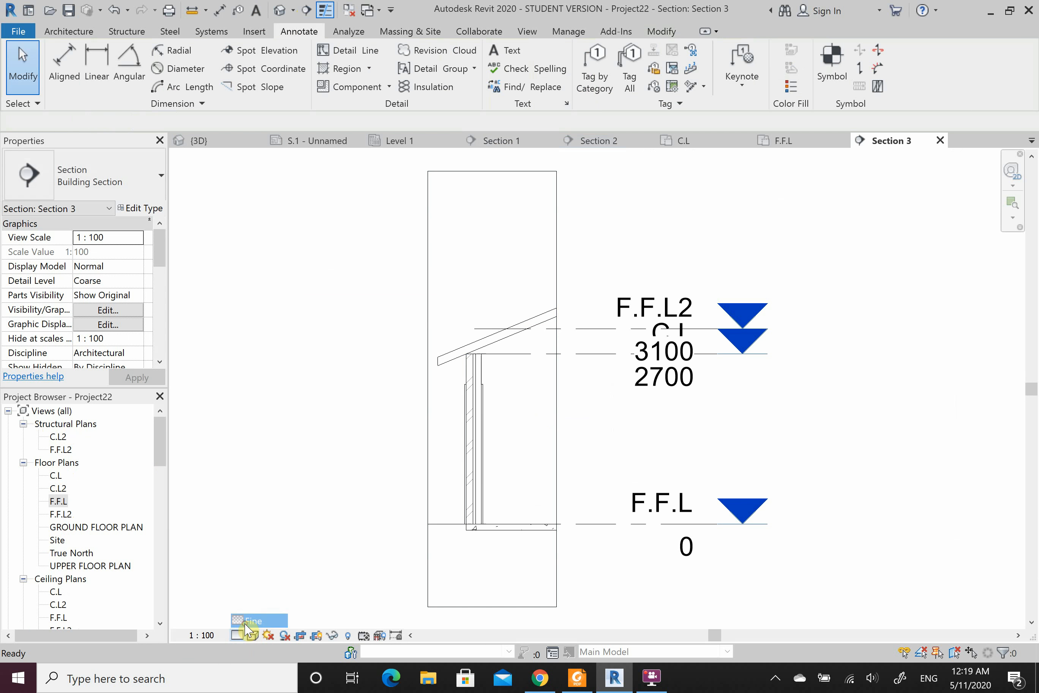
Step: Draw detail lines from the wall's outer top corner, 62.1 mm straight down and about 320 mm horizontally across the wall
scroll(485, 374, up, 3)
scroll(452, 318, up, 5)
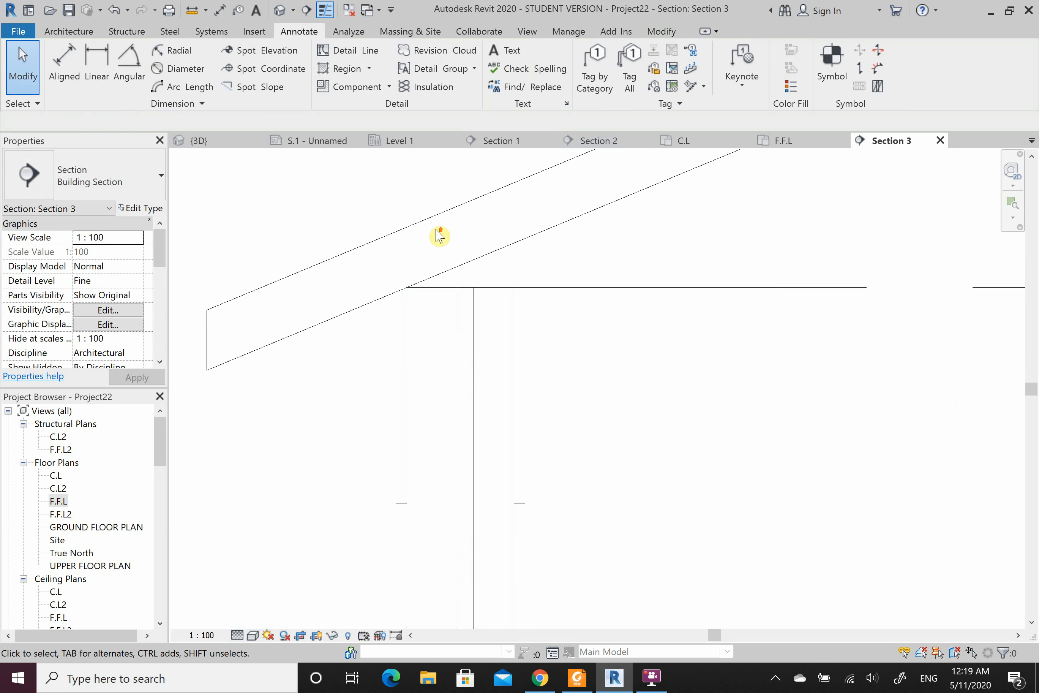
click(365, 60)
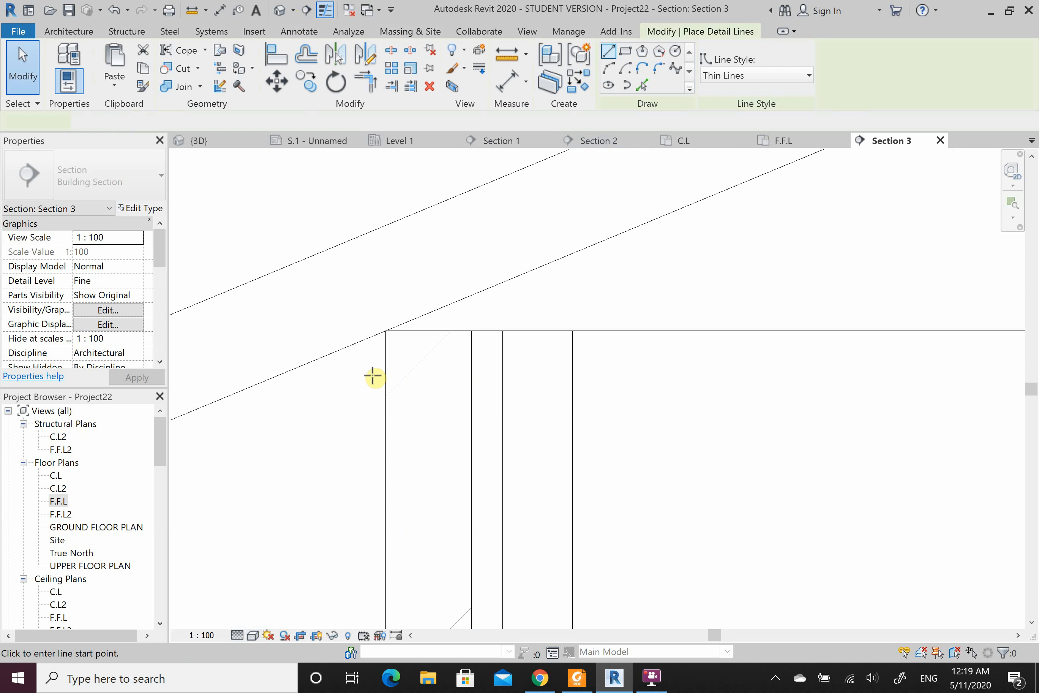
click(385, 331)
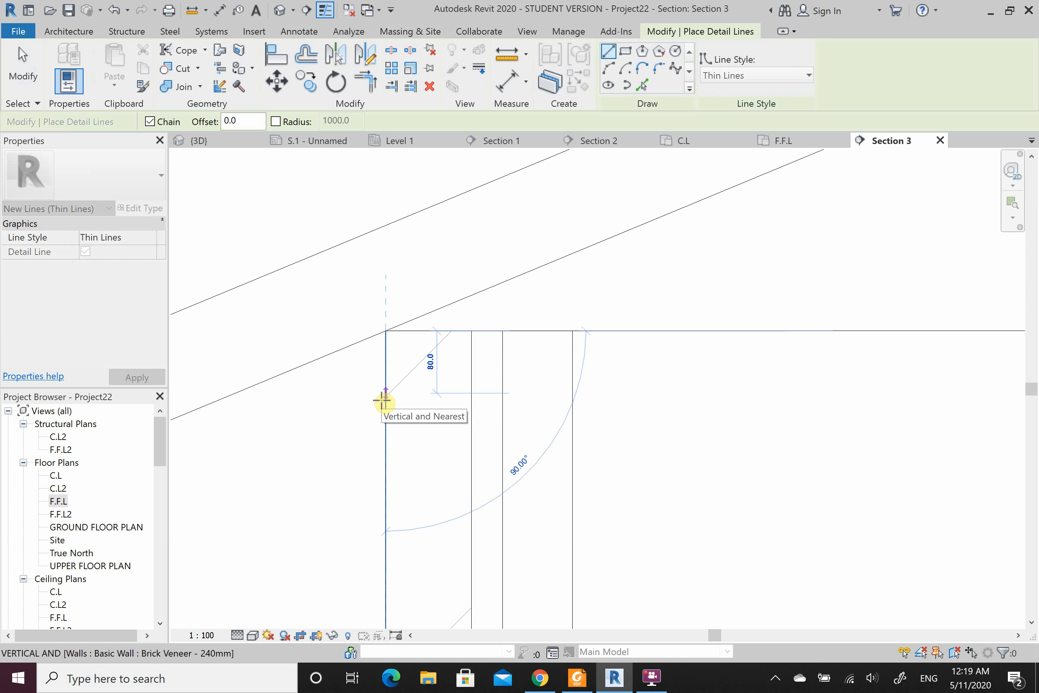
text(6)
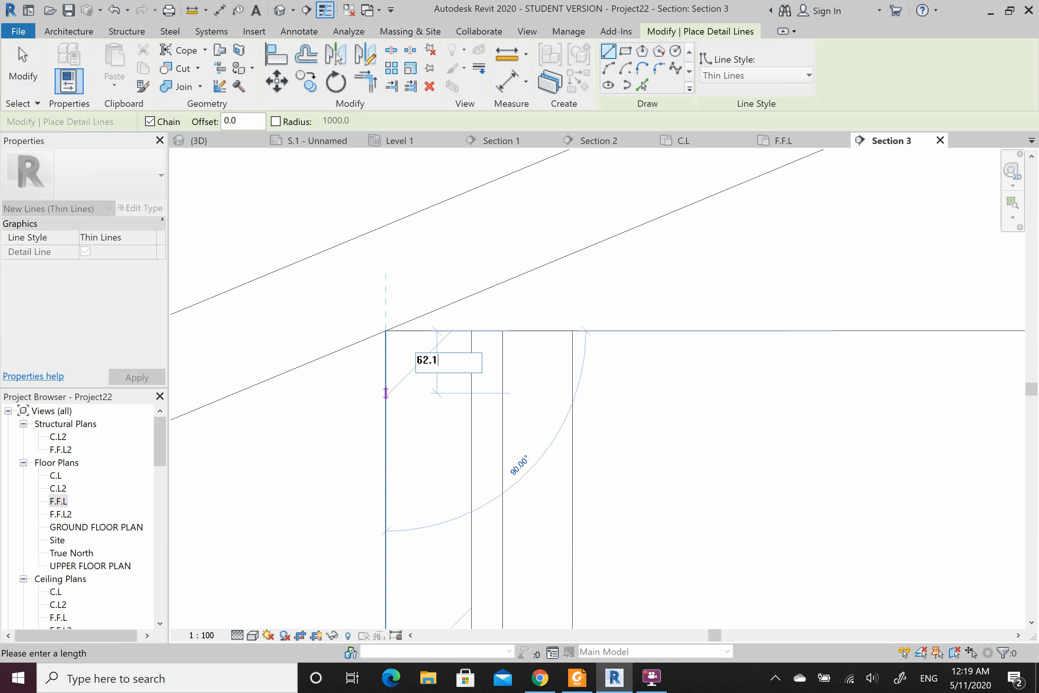
text(2.1)
key(Return)
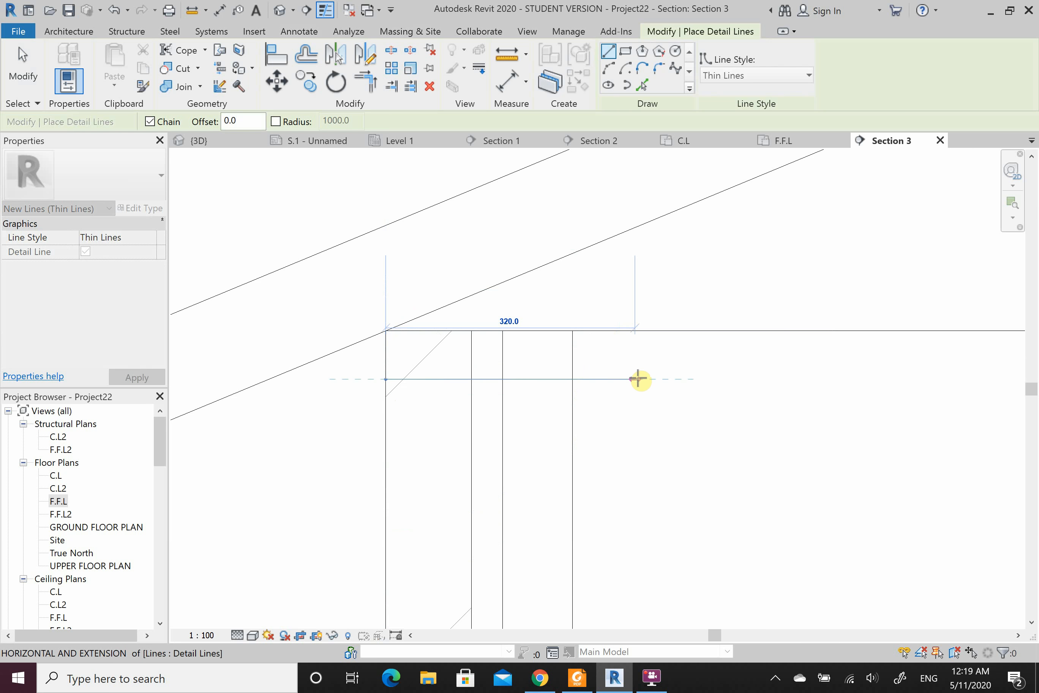
key(Escape)
key(Escape)
Step: Lower the top of the wall's brick and air layers to the horizontal detail line, keeping the stud layer at C.L
click(442, 332)
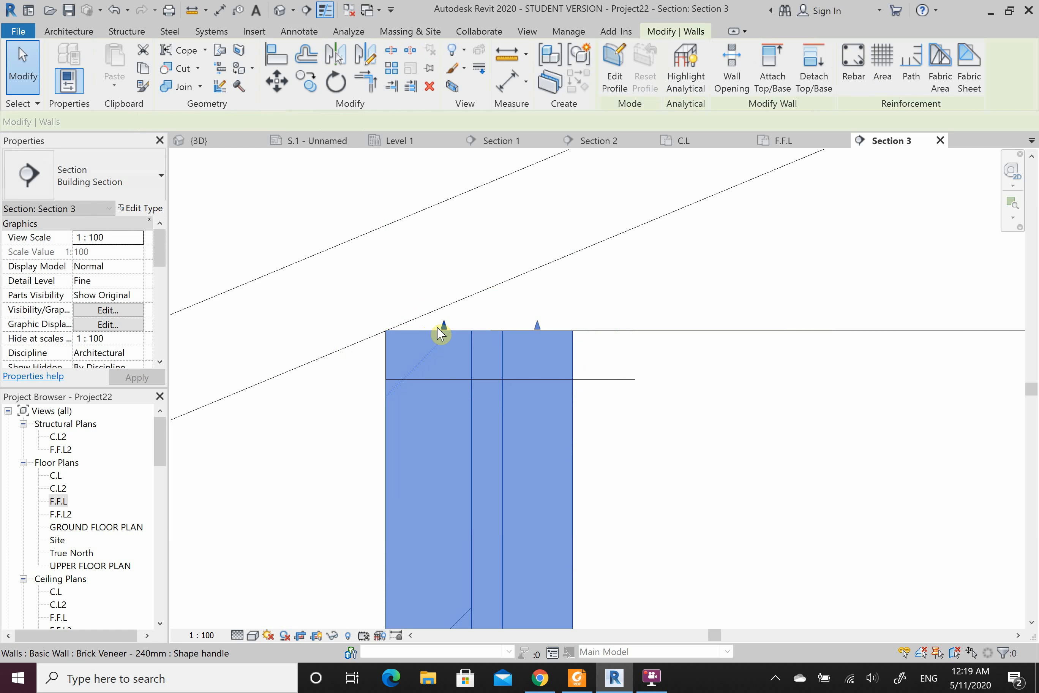
drag(442, 332, 441, 378)
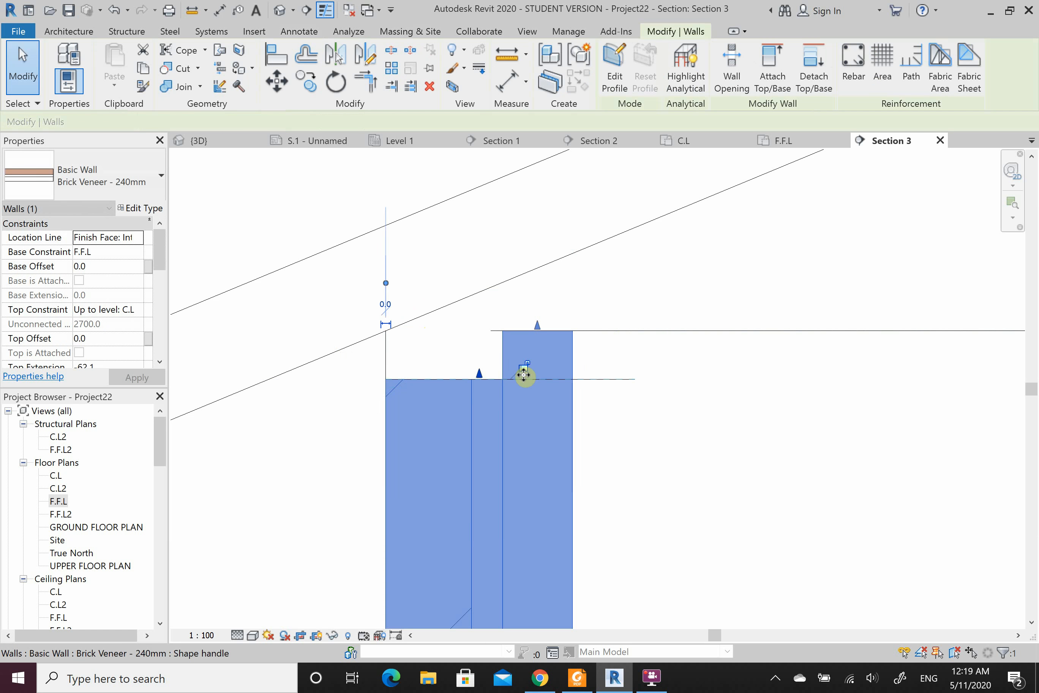
key(Escape)
Step: Delete the horizontal and vertical reference detail lines at the wall top in Section 3
click(597, 379)
key(Delete)
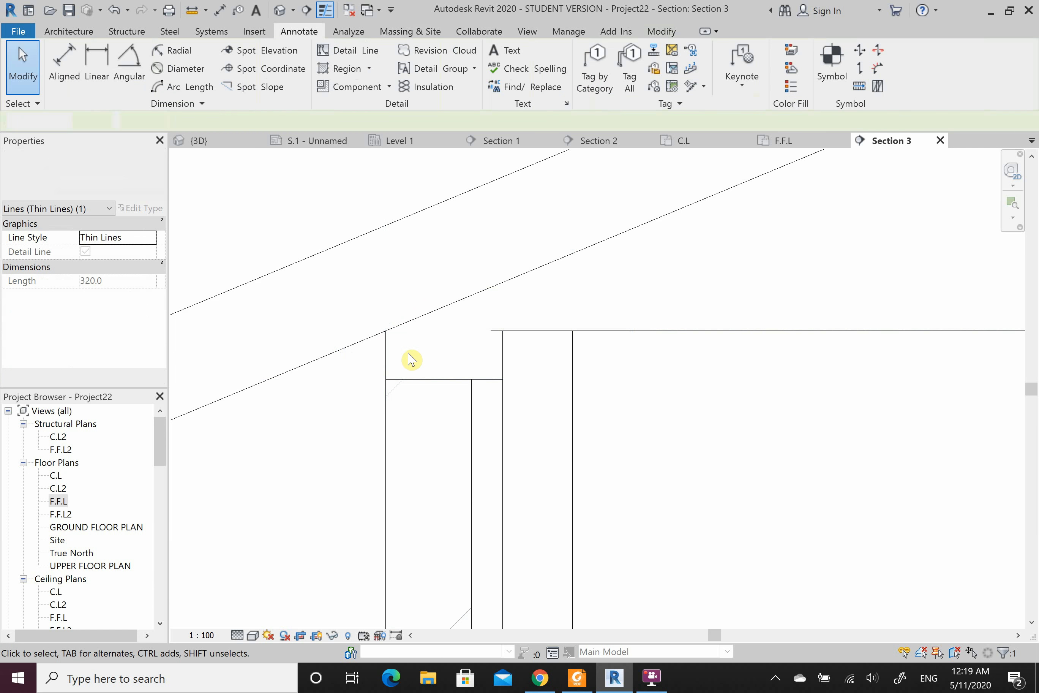
click(388, 355)
key(Delete)
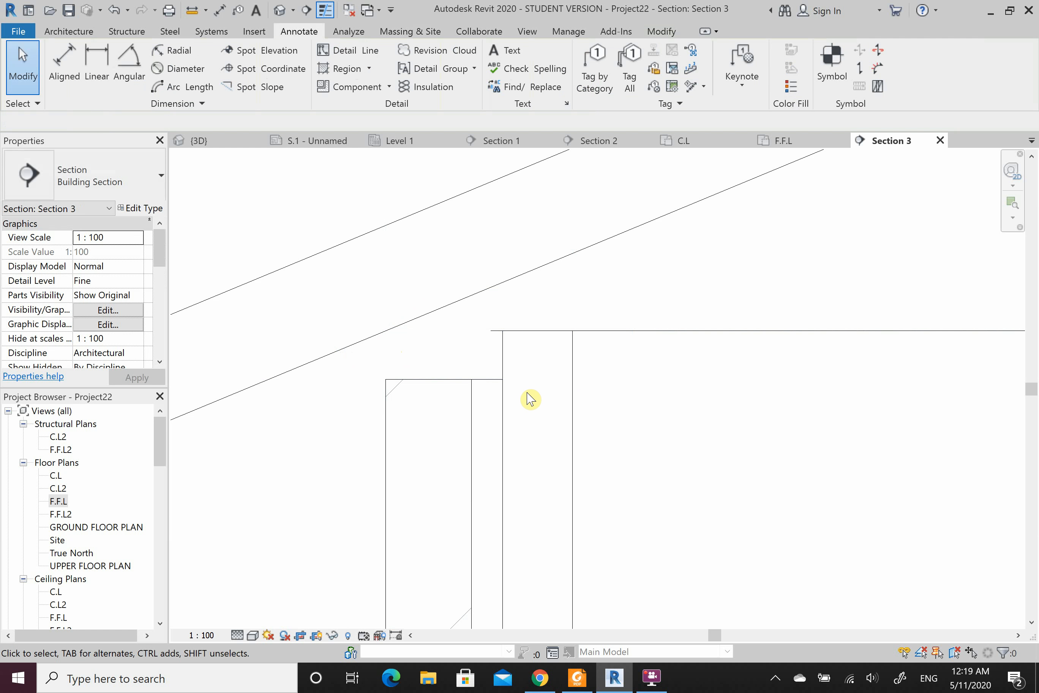
scroll(464, 389, down, 3)
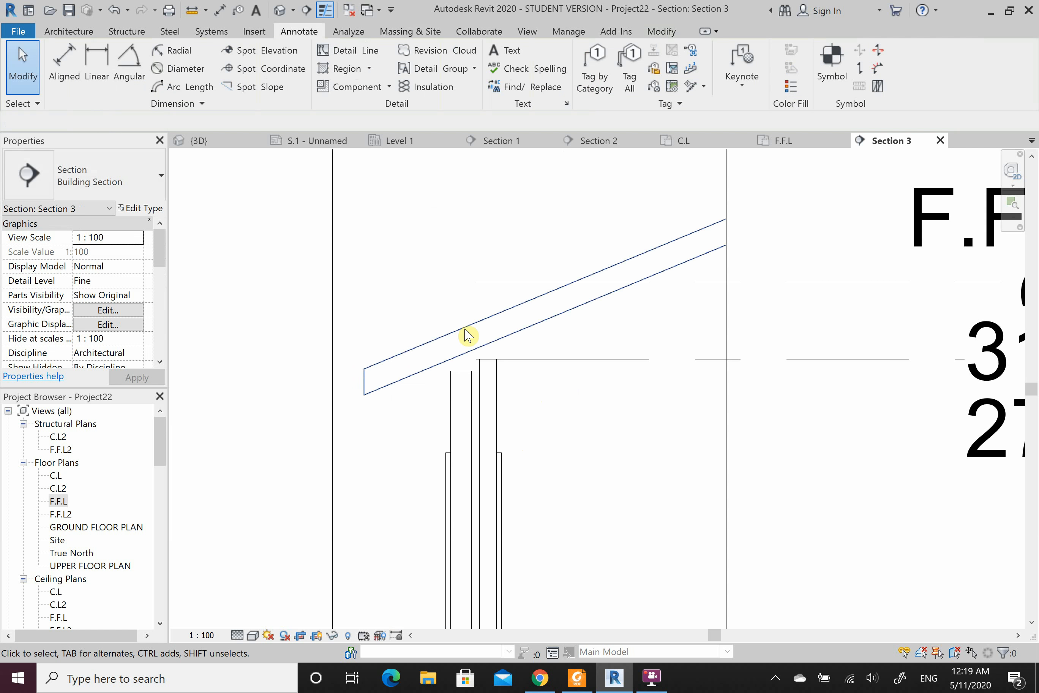
click(465, 331)
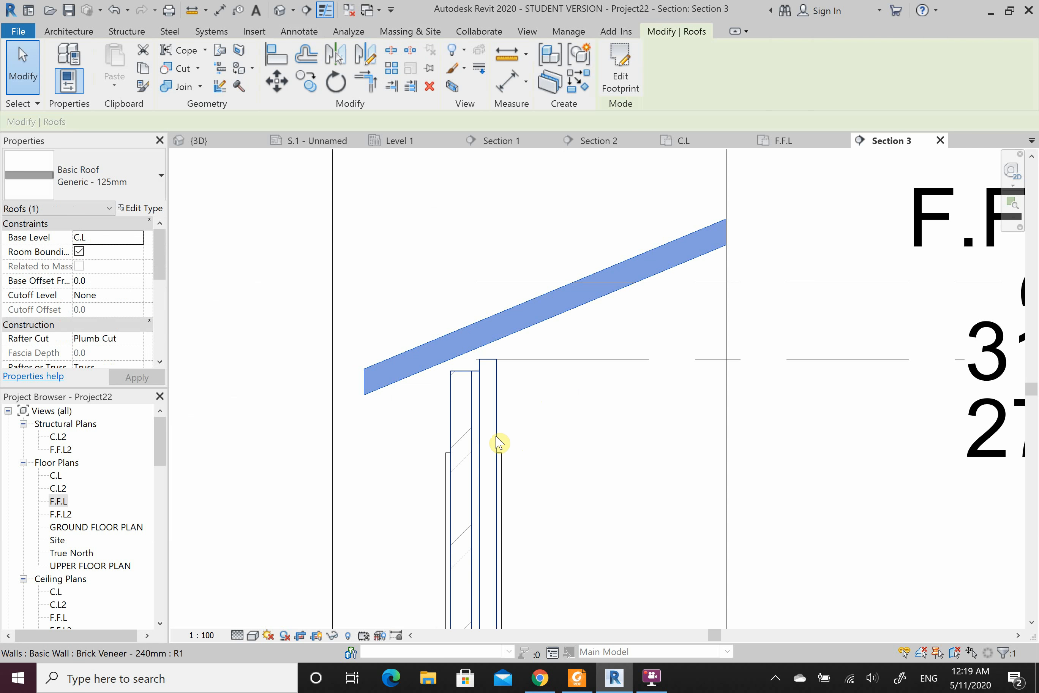
click(555, 426)
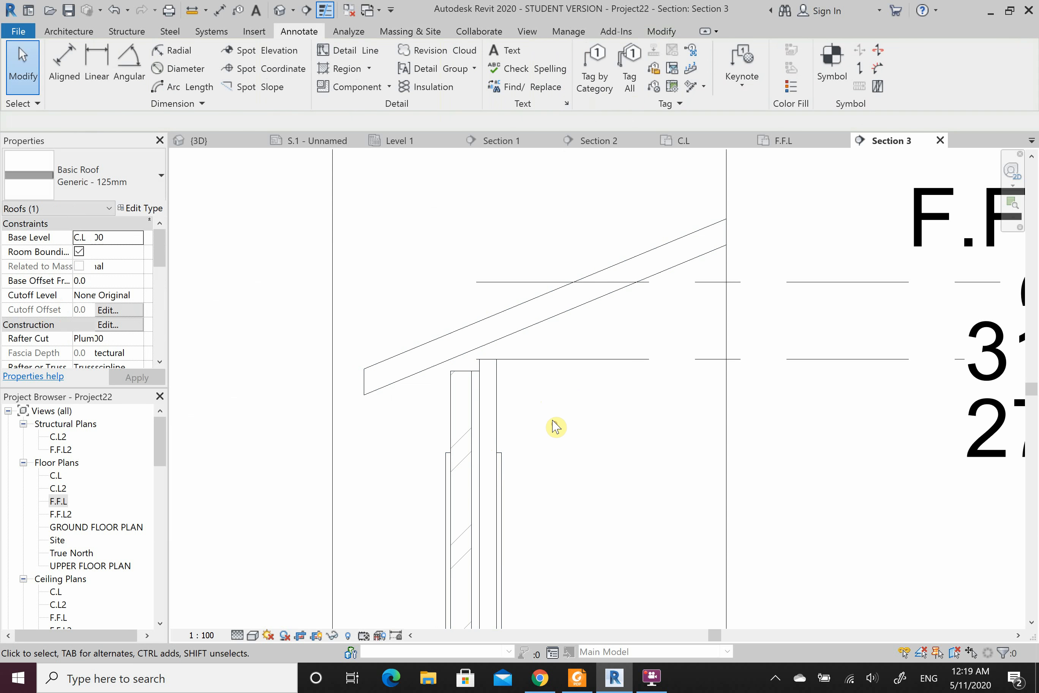
scroll(487, 366, up, 3)
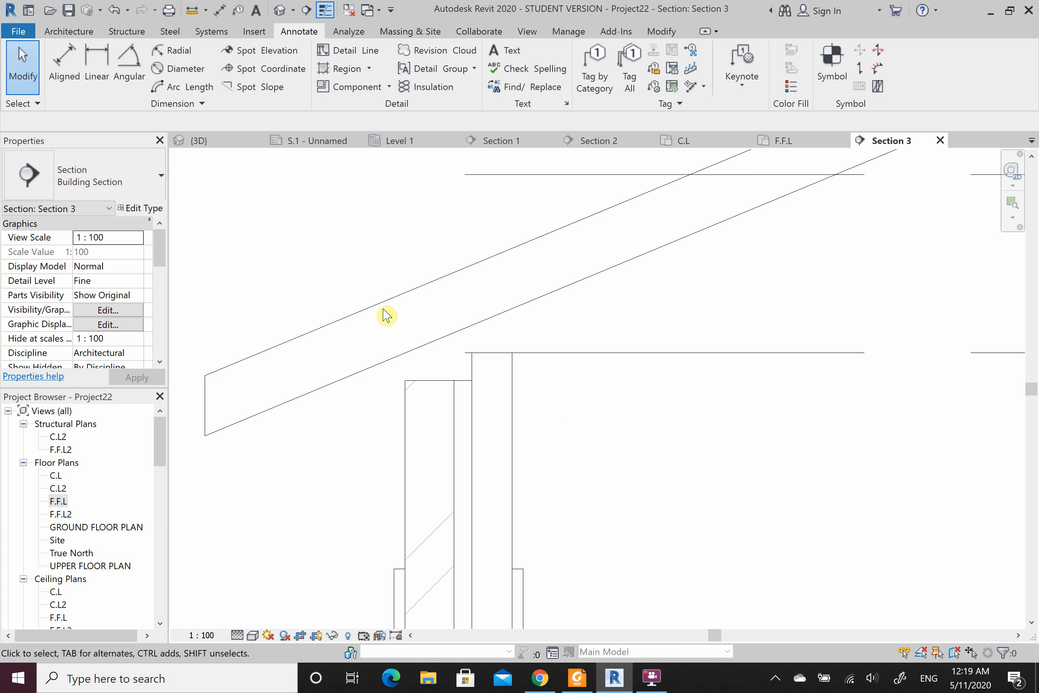
scroll(386, 311, down, 3)
scroll(499, 315, down, 3)
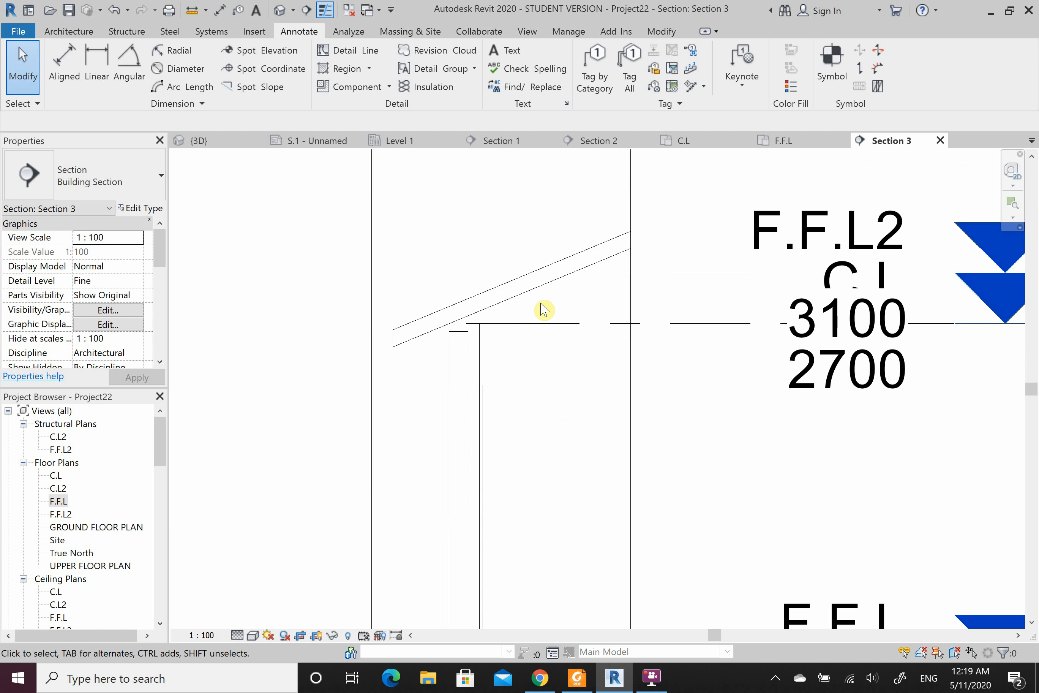
Step: Save Project22 and close its open views to return to Section 1 of Project22-Structural
click(941, 140)
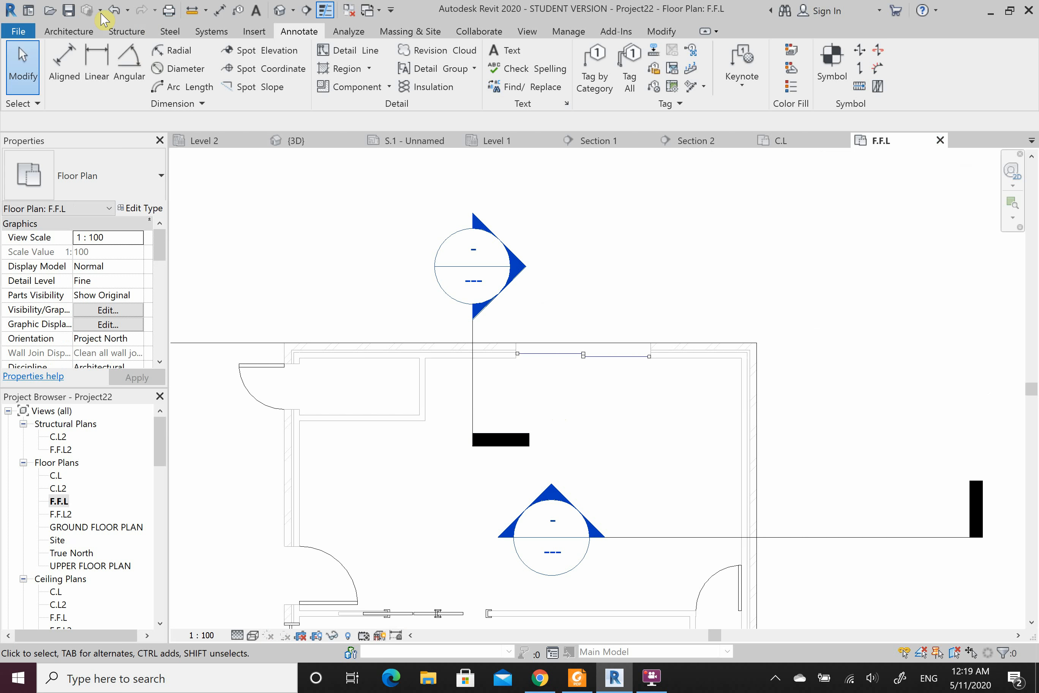
click(75, 14)
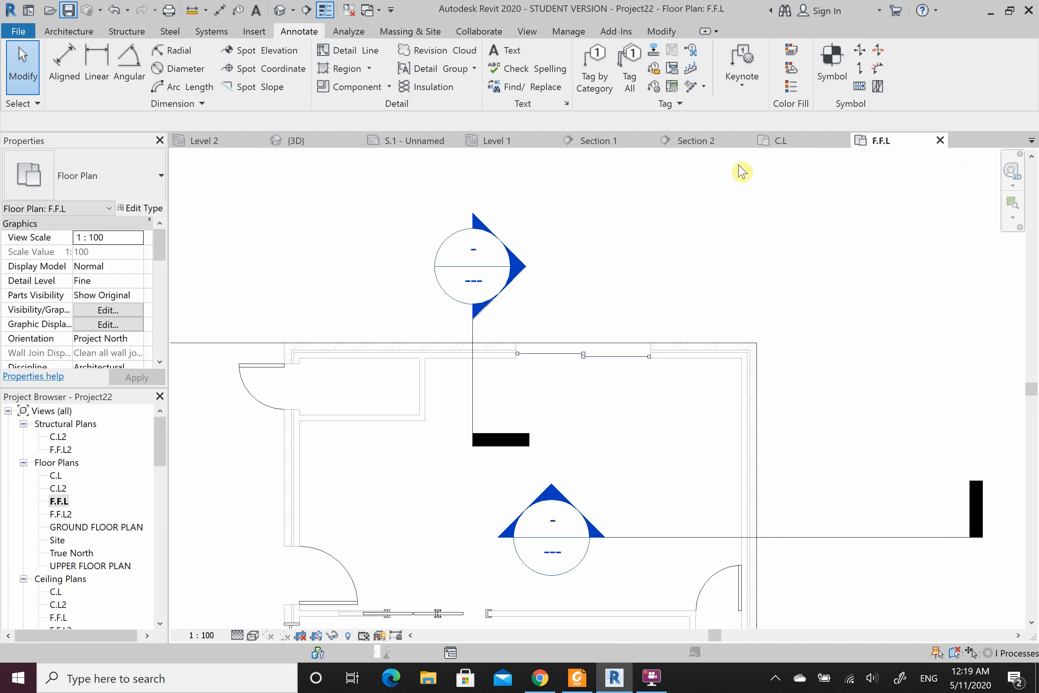
click(941, 141)
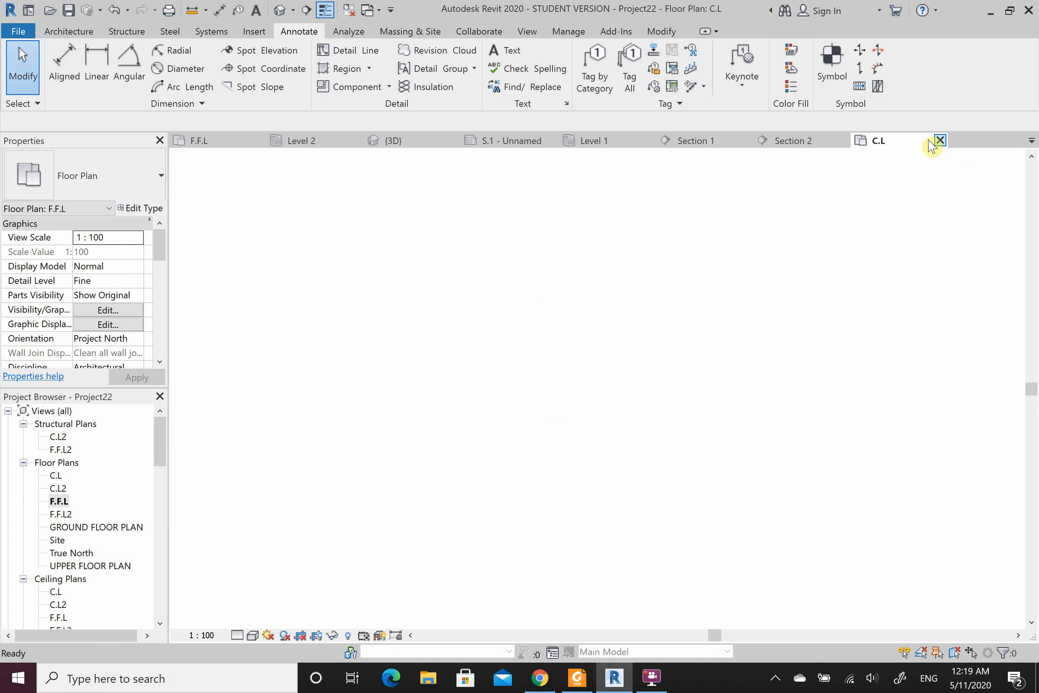
click(941, 141)
click(941, 141)
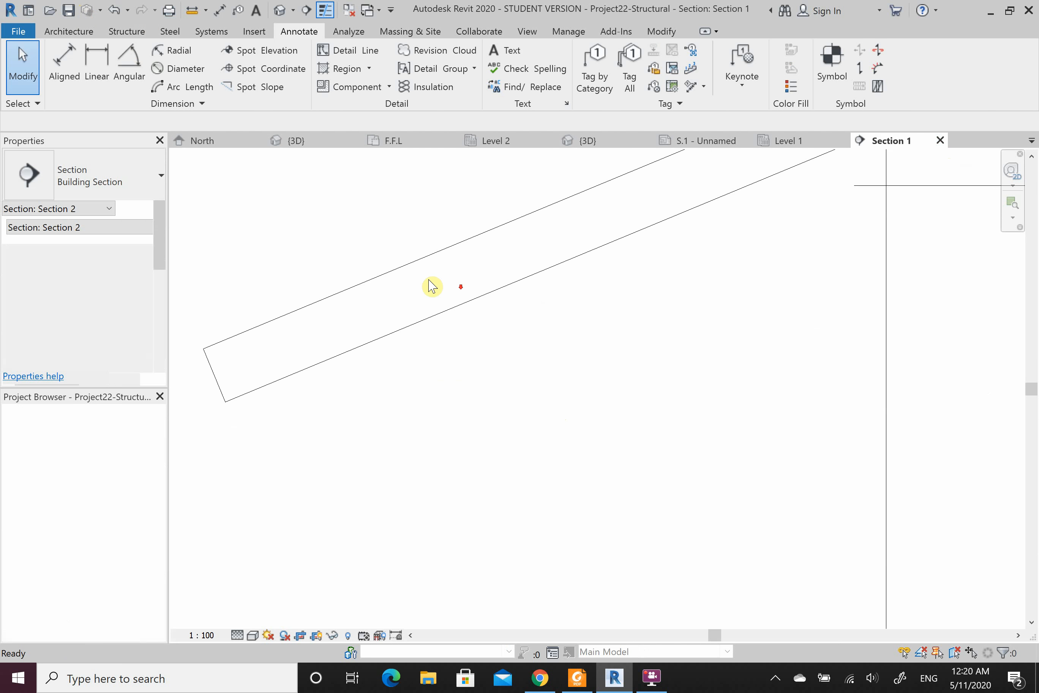
Step: Reload the Project22.rvt link and check in Section 1 how the rafter meets the wall's brick and stud layers
scroll(409, 272, down, 5)
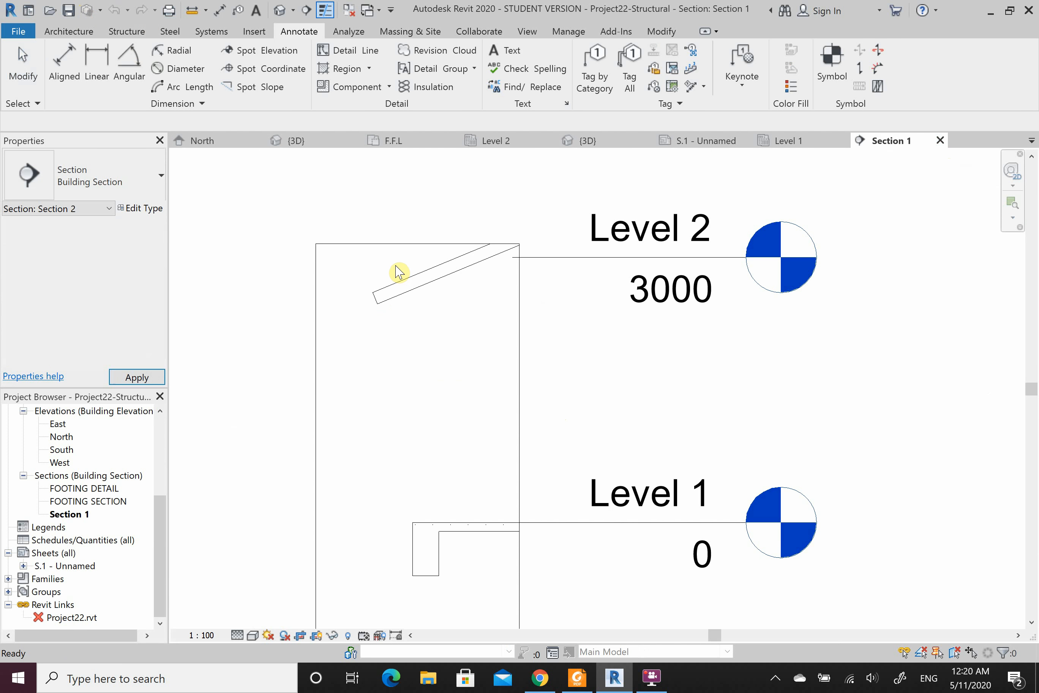
right_click(73, 617)
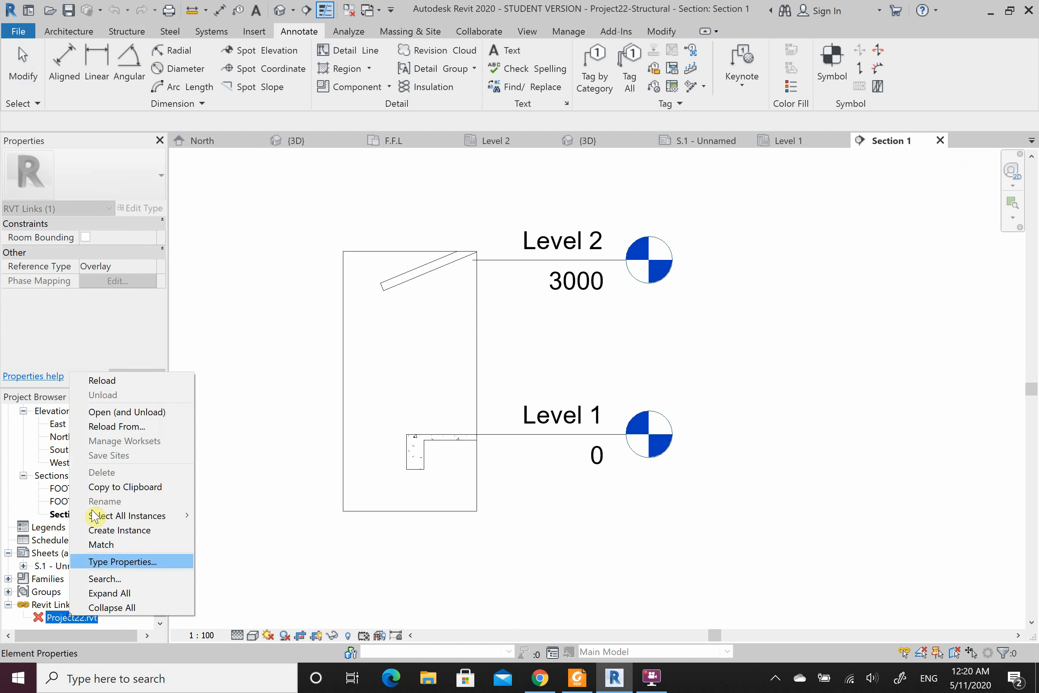
click(132, 383)
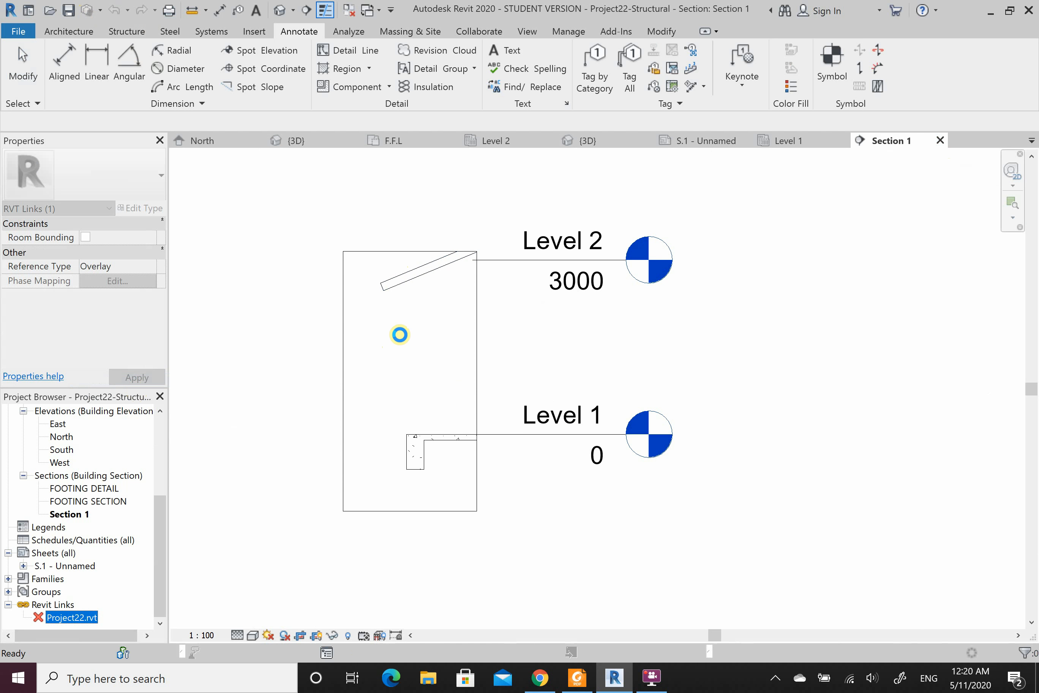
scroll(410, 296, up, 5)
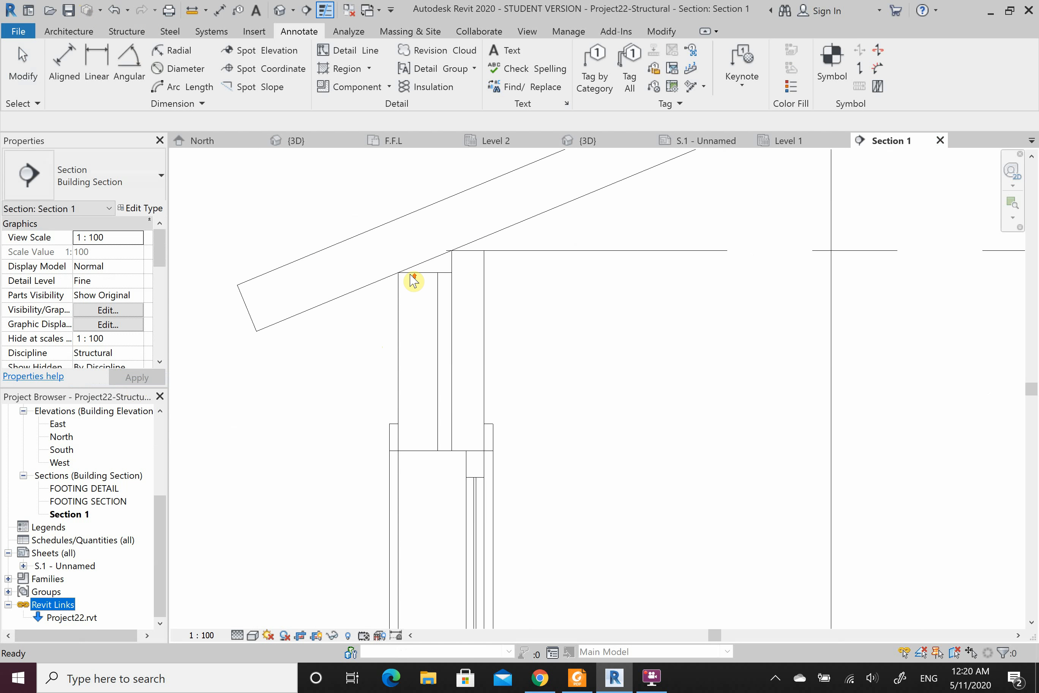
scroll(413, 281, up, 3)
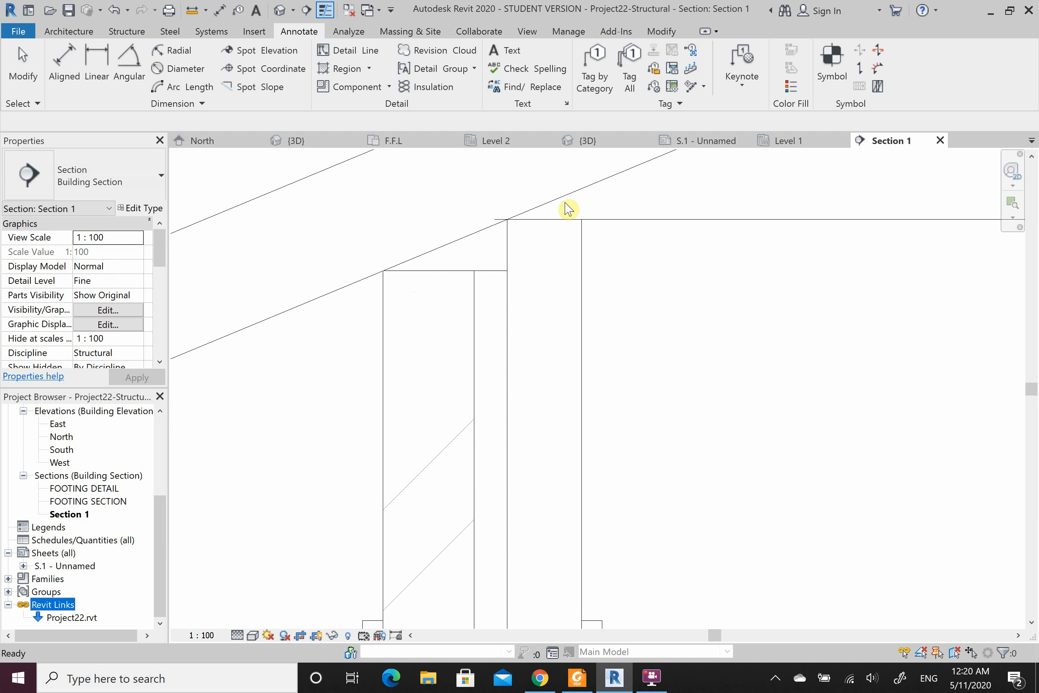
scroll(552, 260, down, 3)
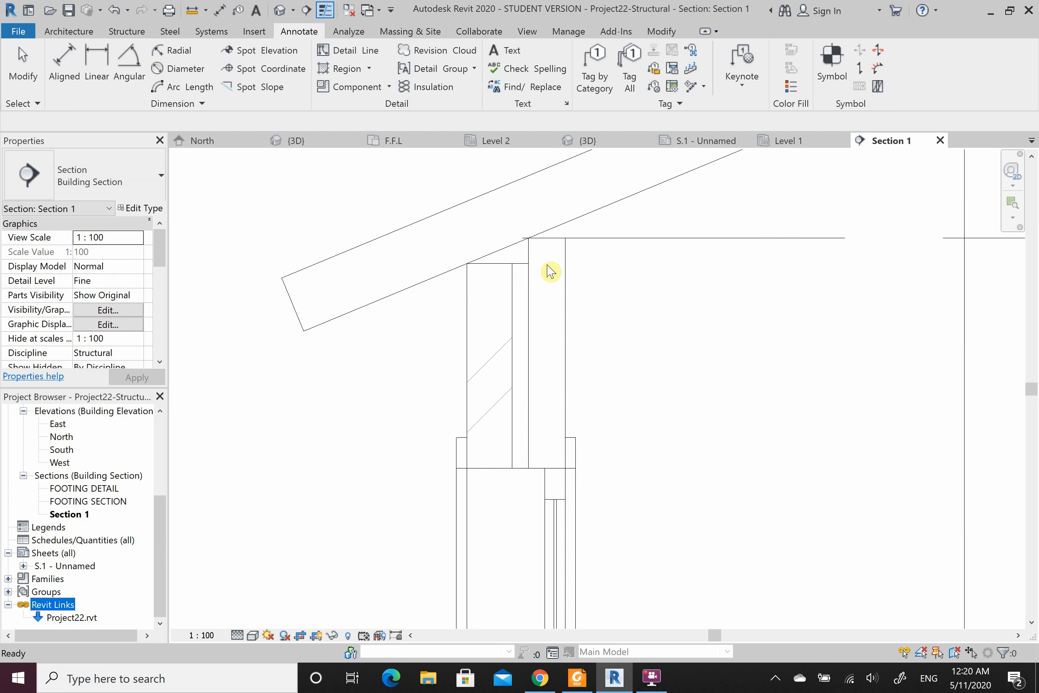
scroll(514, 248, up, 2)
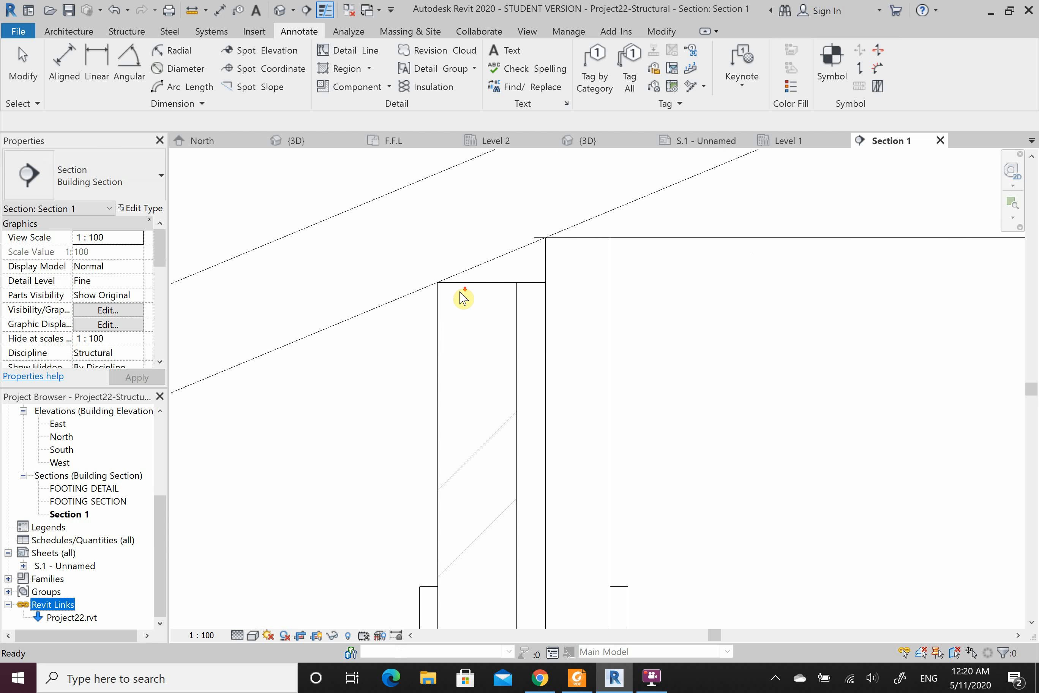
scroll(463, 299, down, 5)
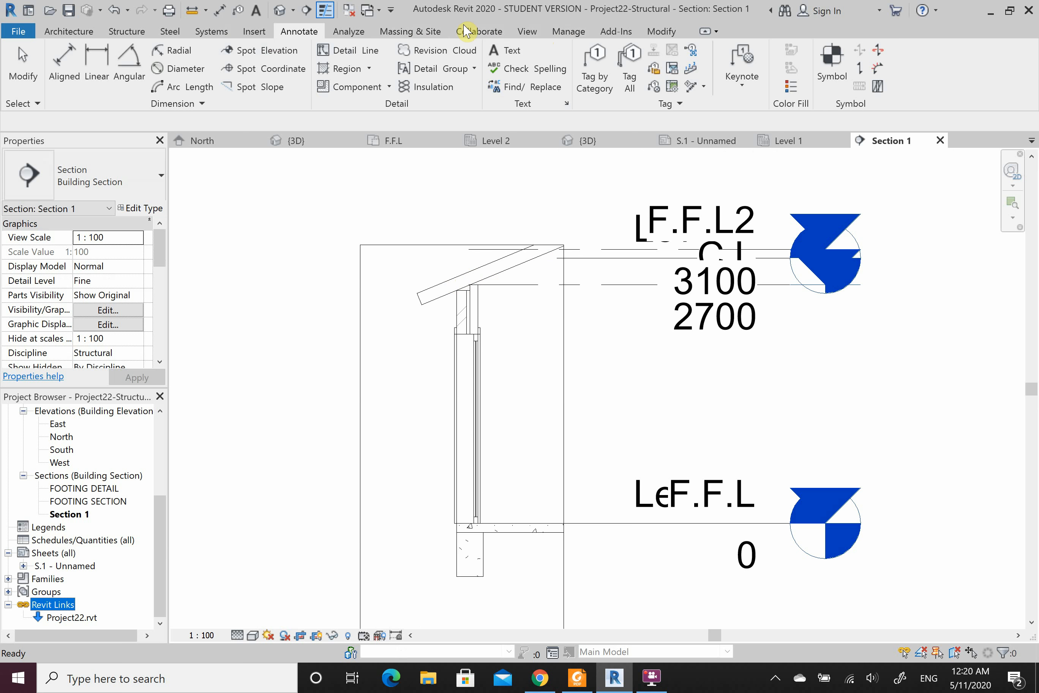
Step: Place a callout around the rafter end and wall top in Section 1, with its head above and outside the eave
click(528, 31)
click(500, 59)
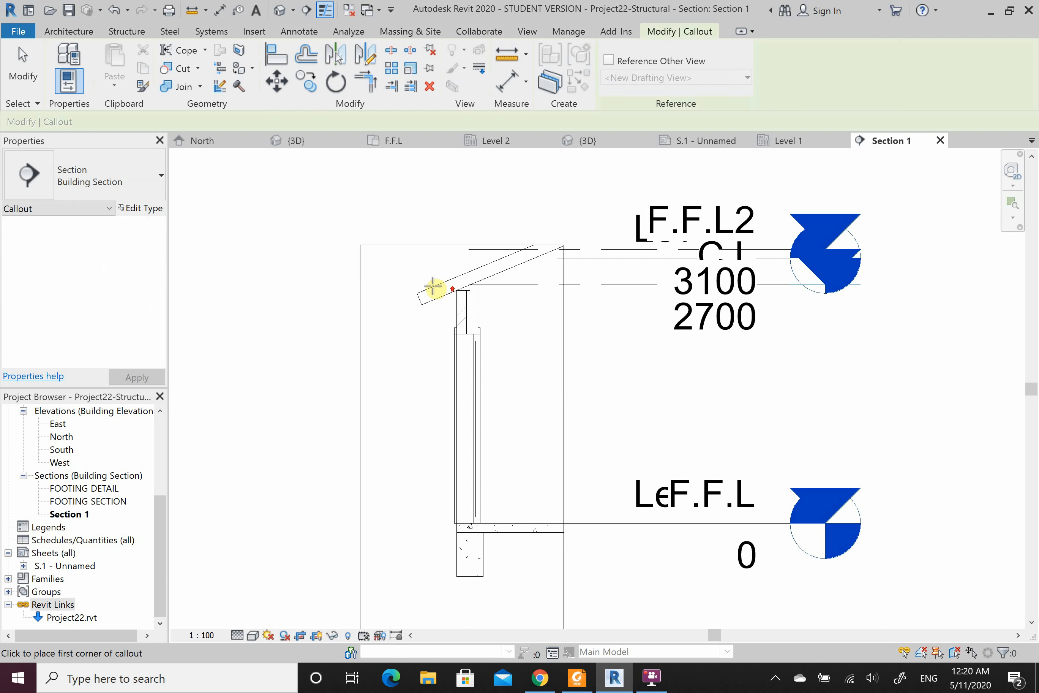
scroll(432, 288, up, 2)
click(371, 238)
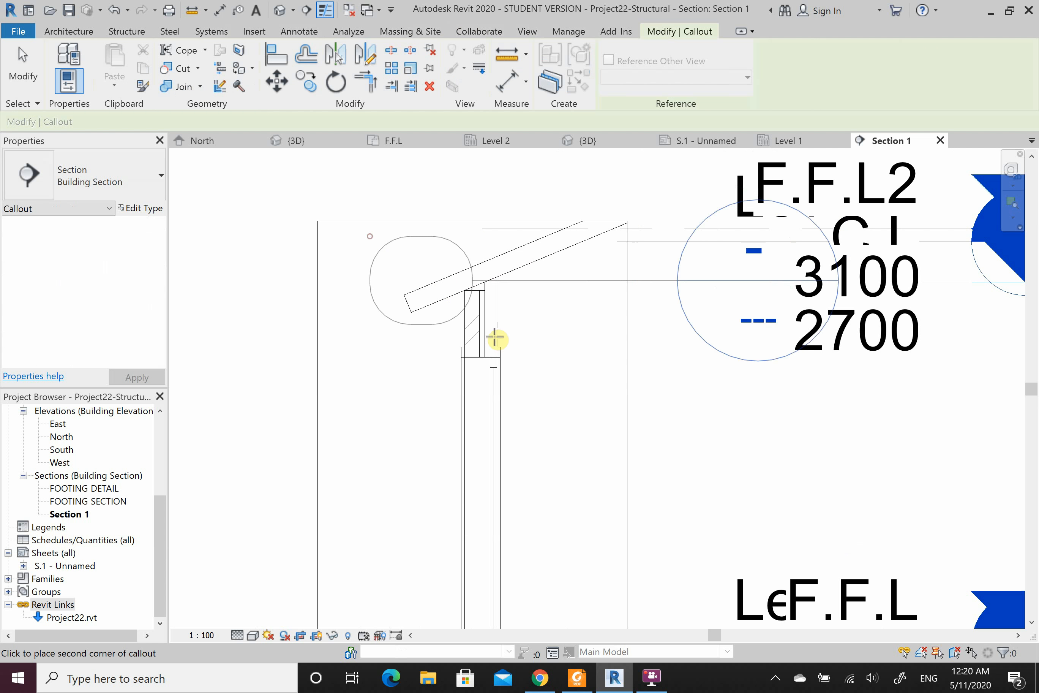
click(563, 379)
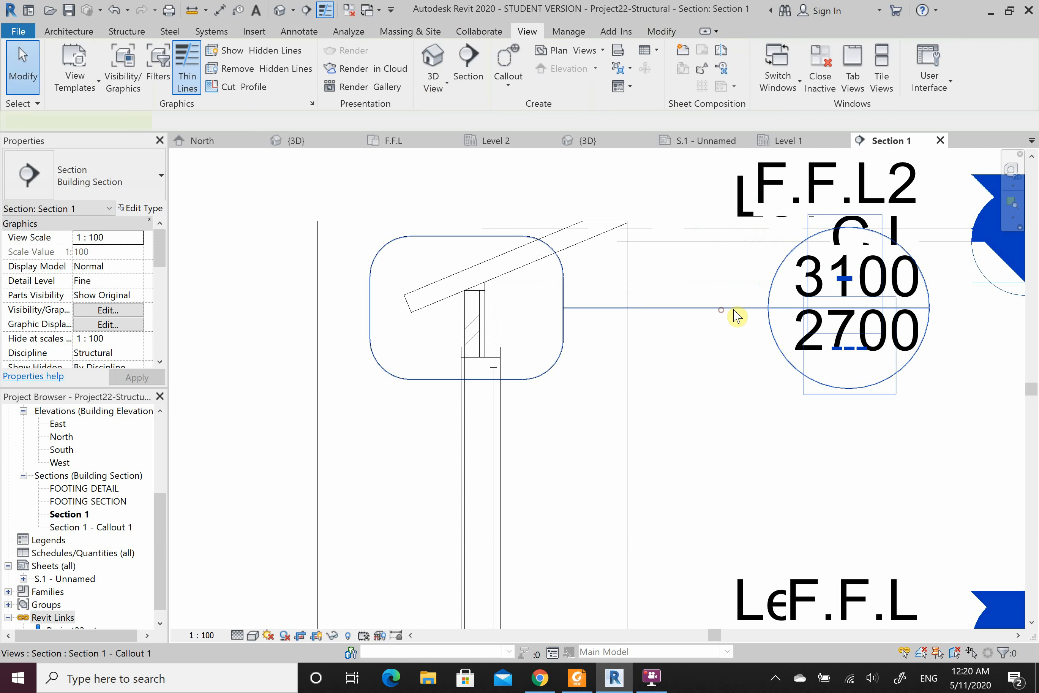
click(767, 308)
drag(768, 308, 310, 199)
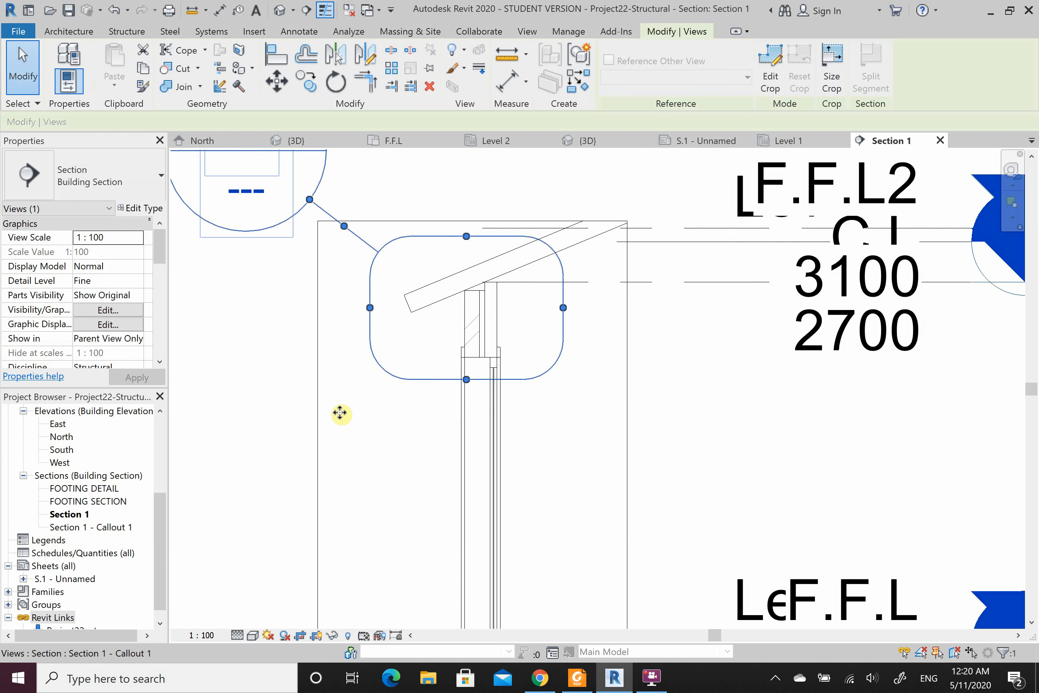
Step: Rename the new callout view as WALL/RAFTER CONNECTION and open it
right_click(68, 528)
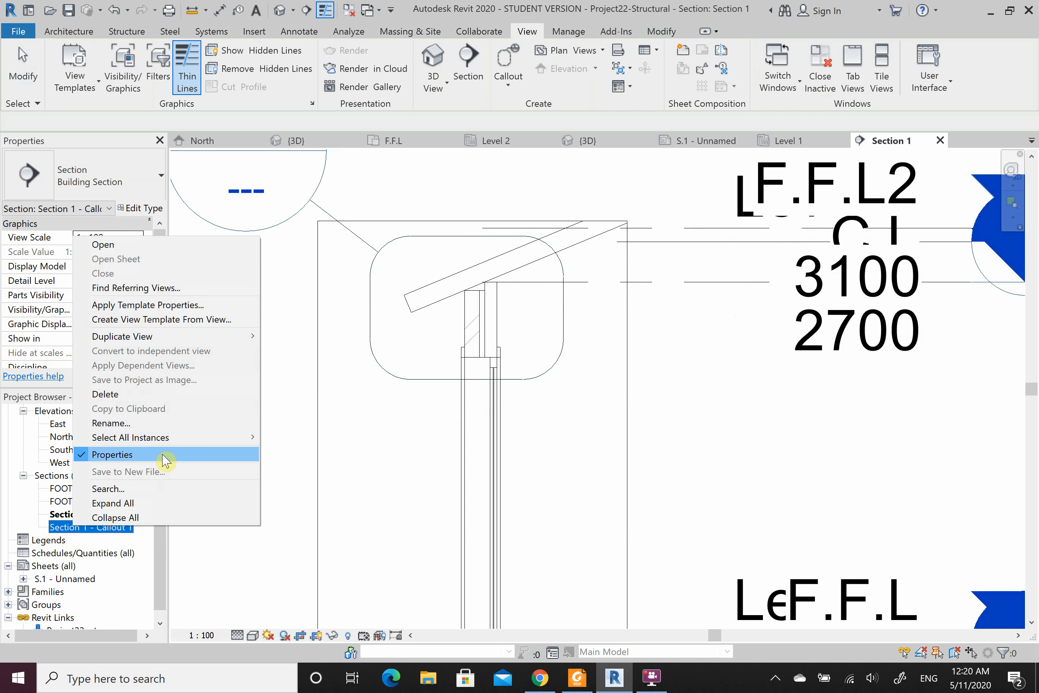
click(157, 423)
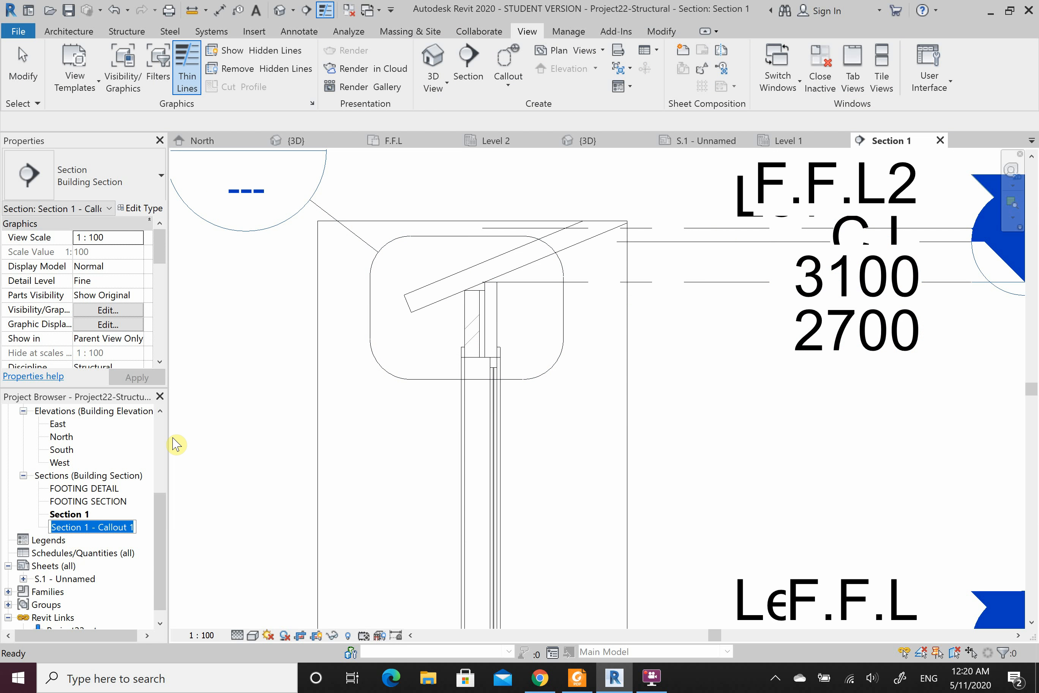
text(ROO)
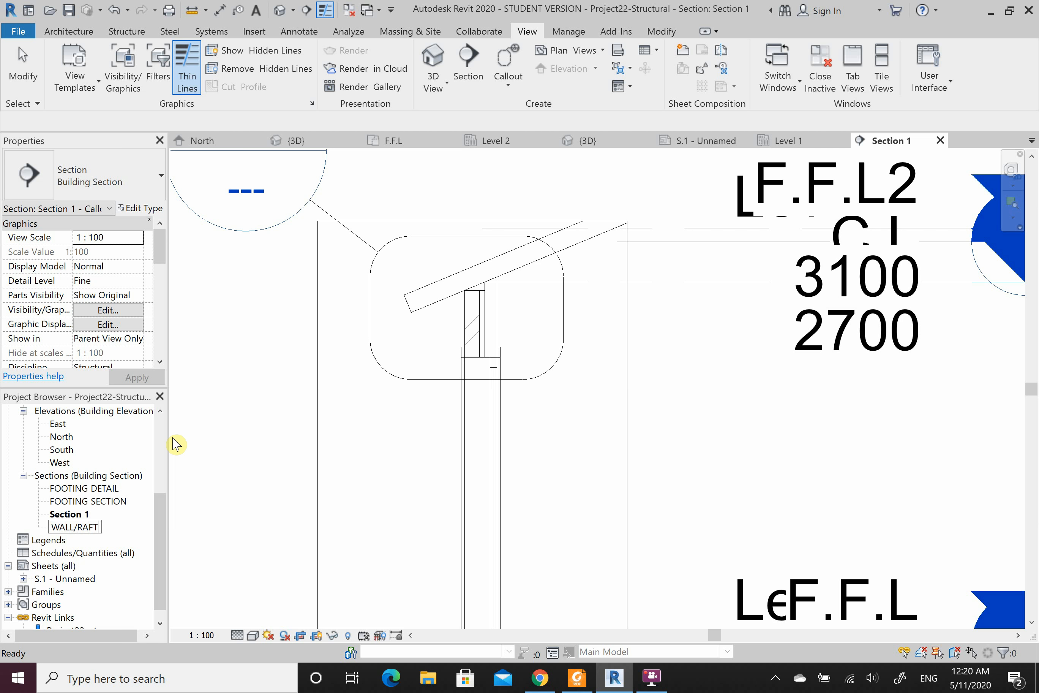
text(TION)
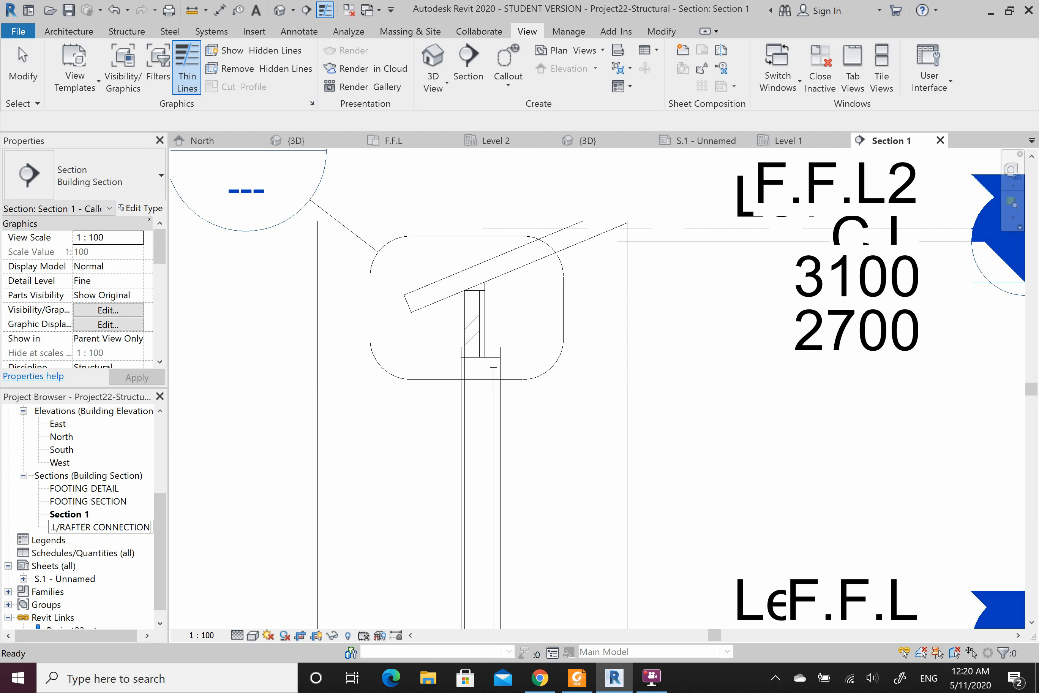
key(Return)
double_click(134, 527)
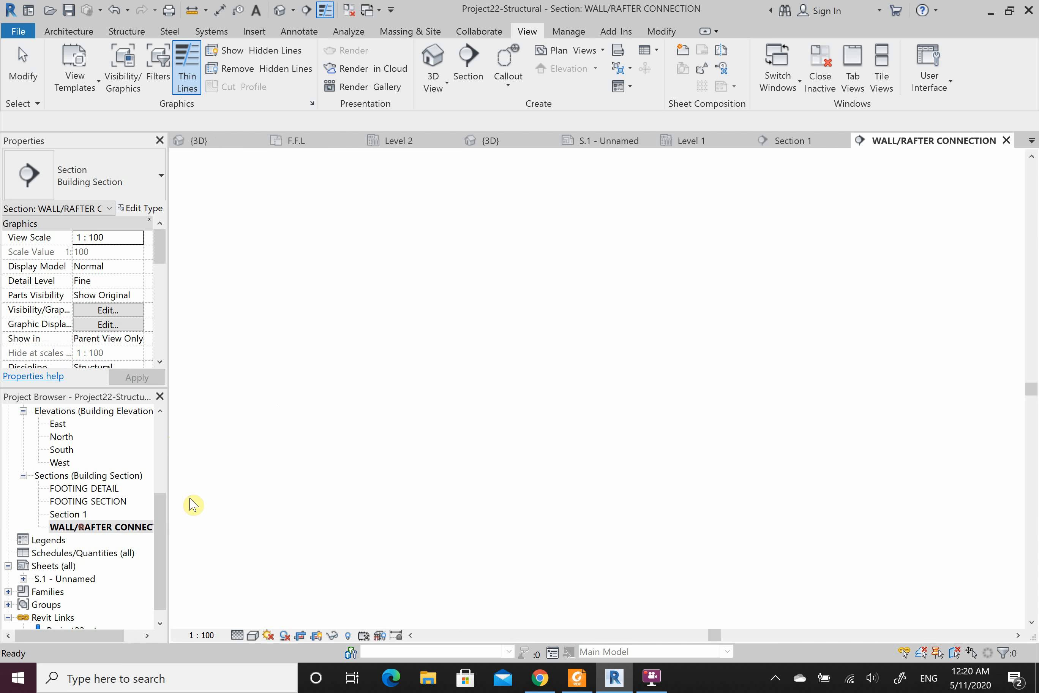
Step: Set the scale of the WALL/RAFTER CONNECTION view to 1:10 and check the rafter and wall top
click(212, 635)
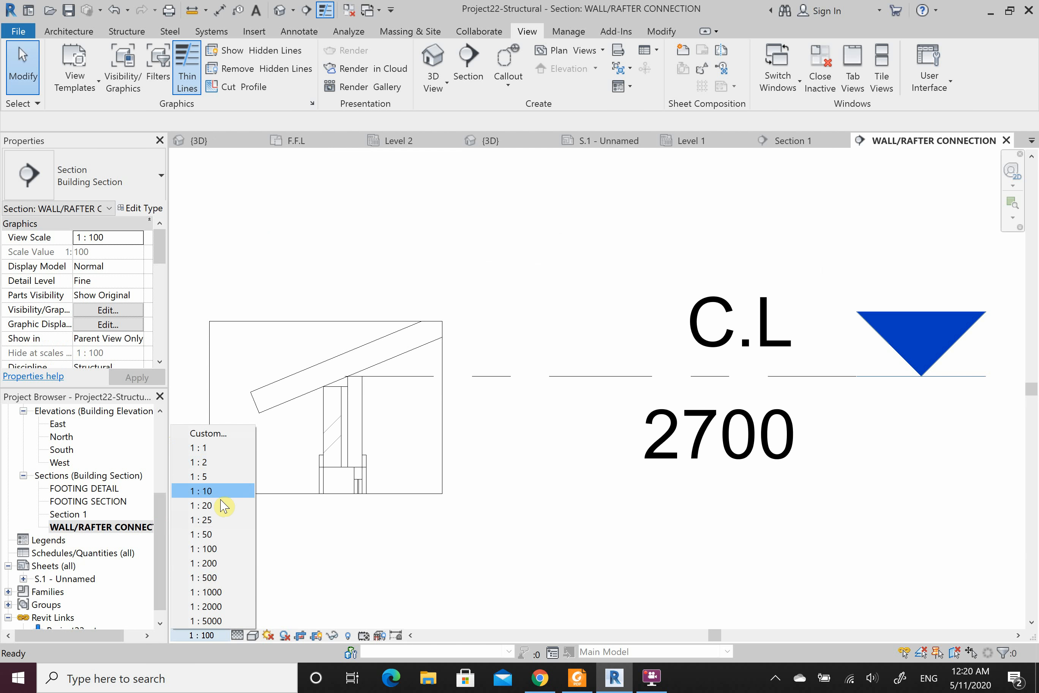
click(210, 491)
scroll(261, 427, up, 3)
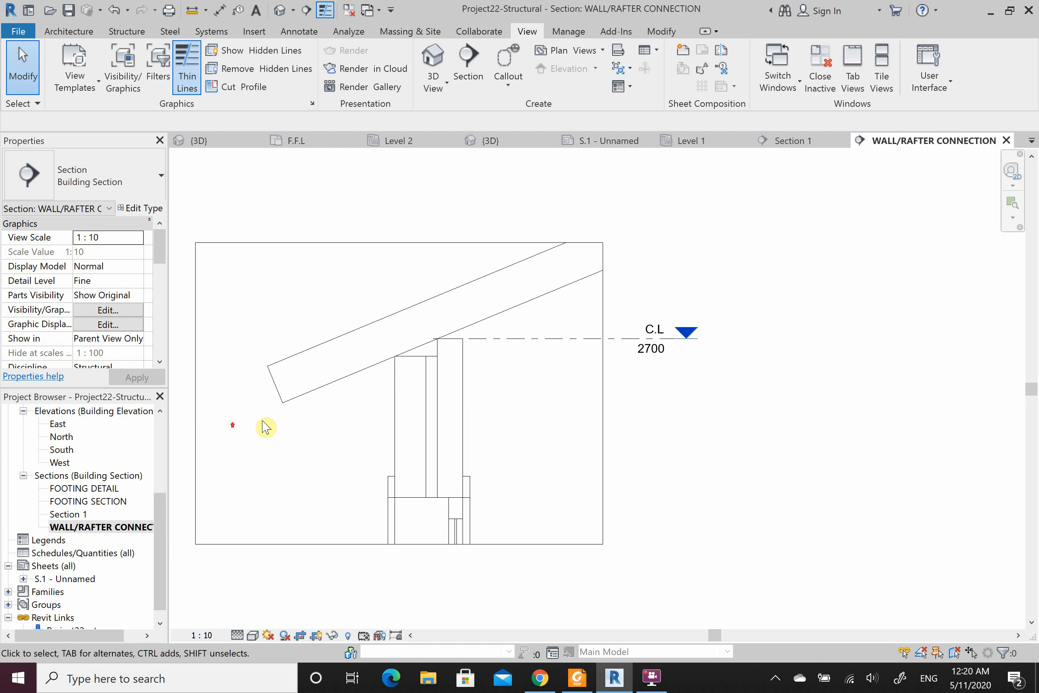
scroll(416, 358, up, 2)
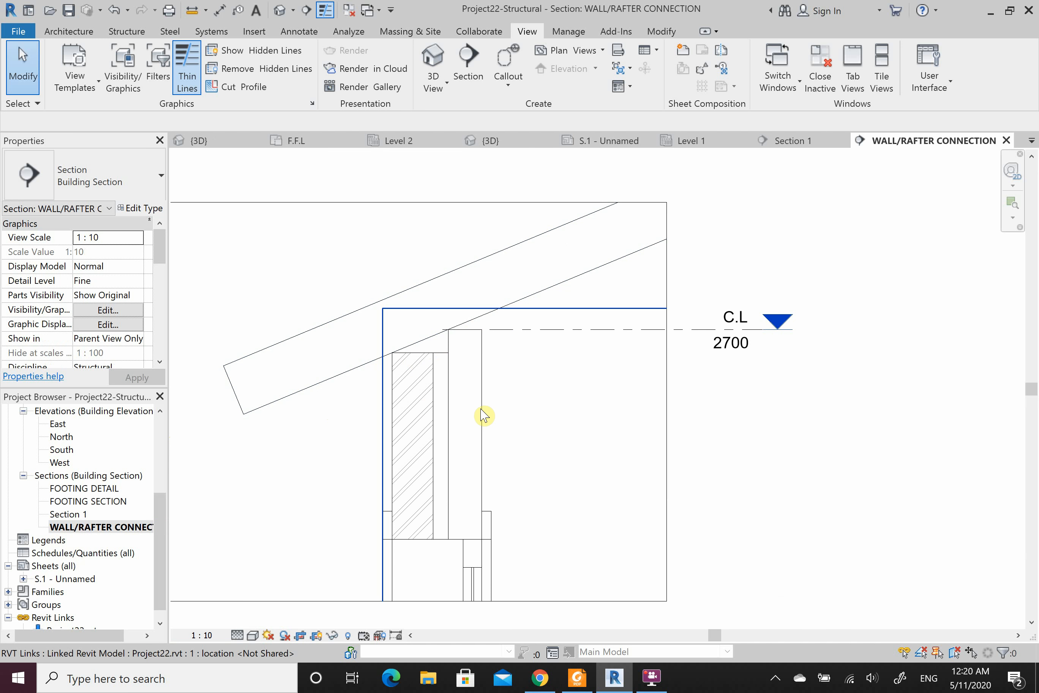
scroll(597, 297, down, 3)
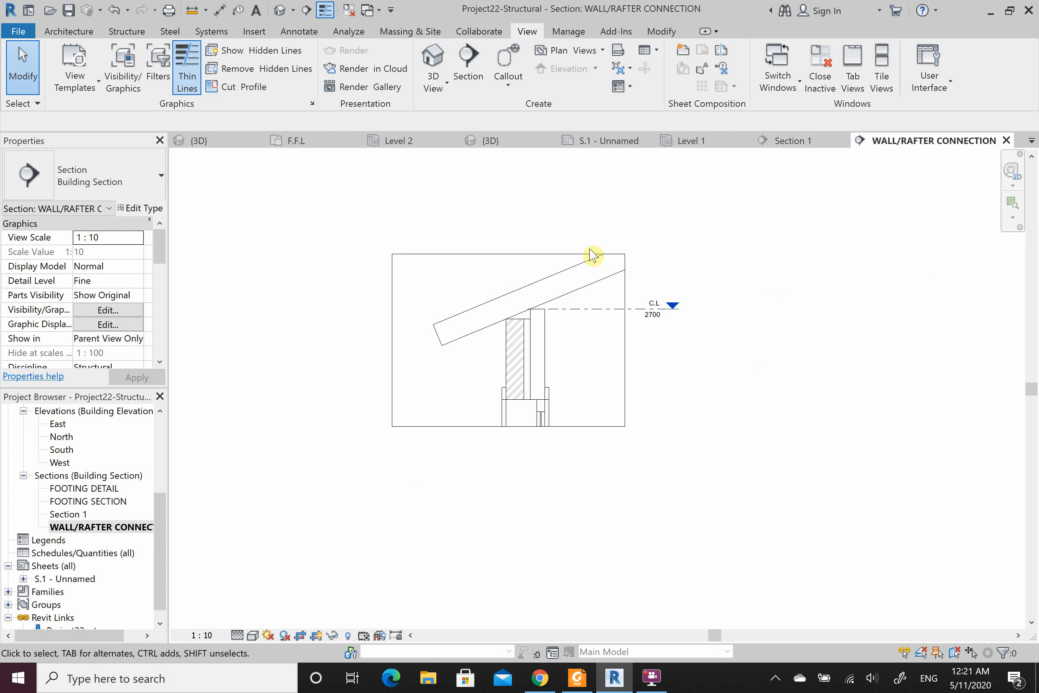
Step: Close the WALL/RAFTER CONNECTION and Section 1 views to return to the 3D view of the framed roof
click(1006, 142)
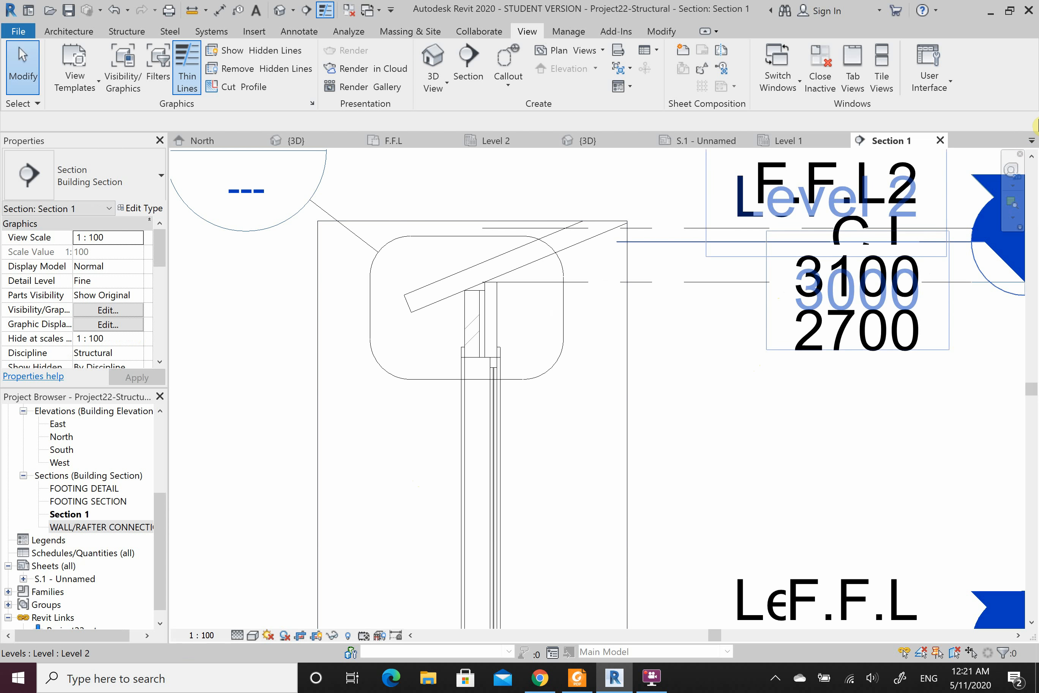
click(940, 141)
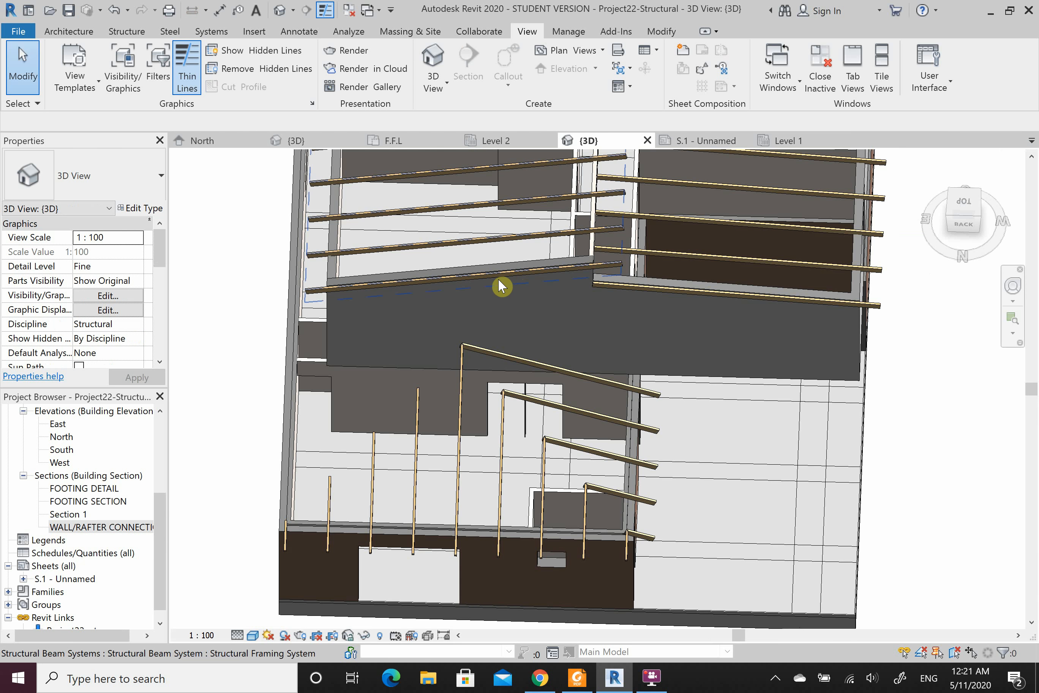
scroll(454, 445, down, 6)
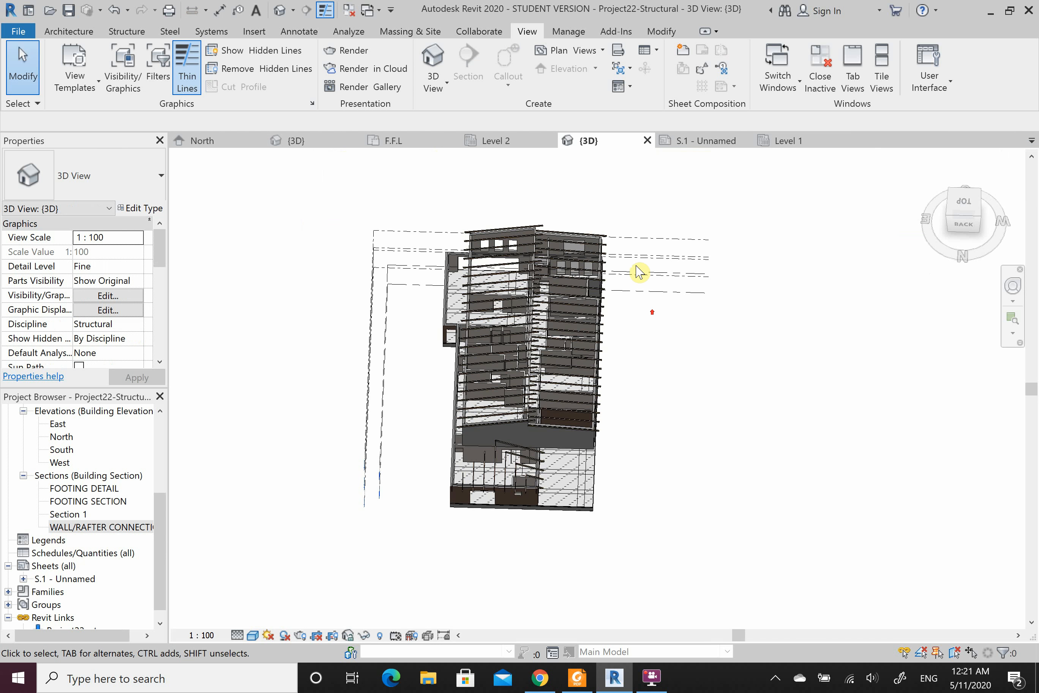
scroll(96, 541, up, 2)
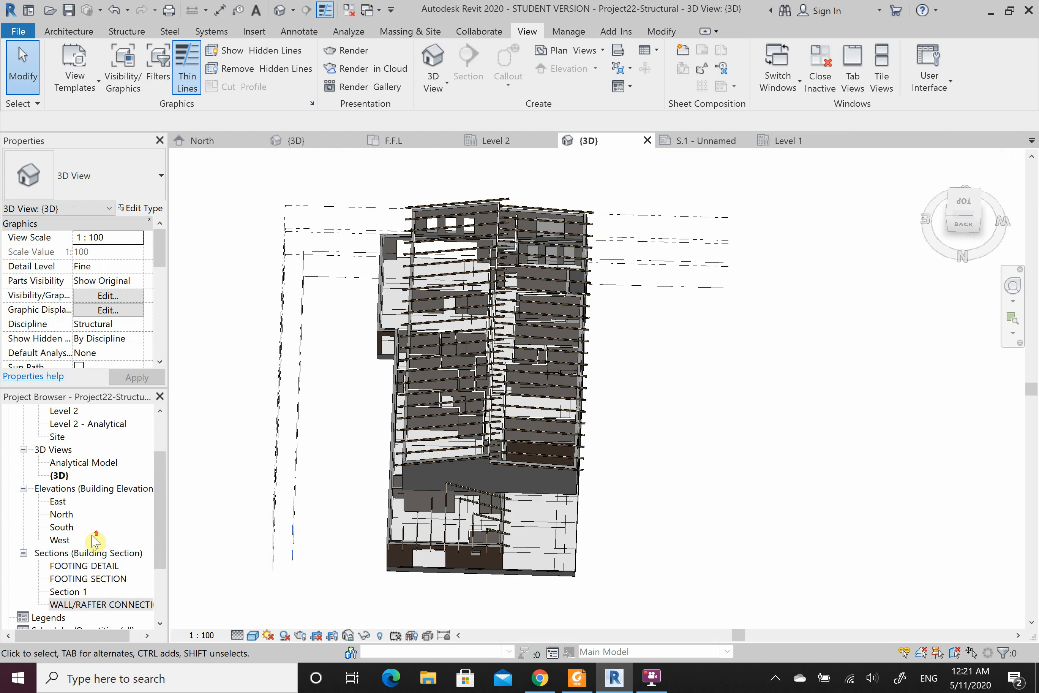
click(649, 679)
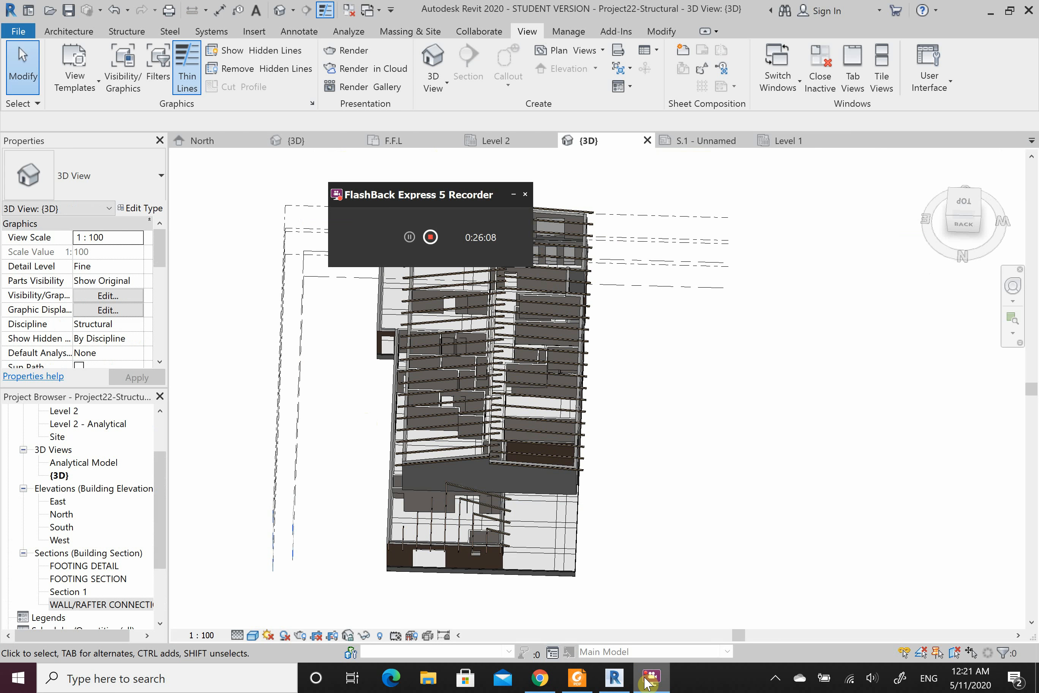
click(648, 681)
scroll(84, 556, up, 1)
scroll(86, 618, down, 3)
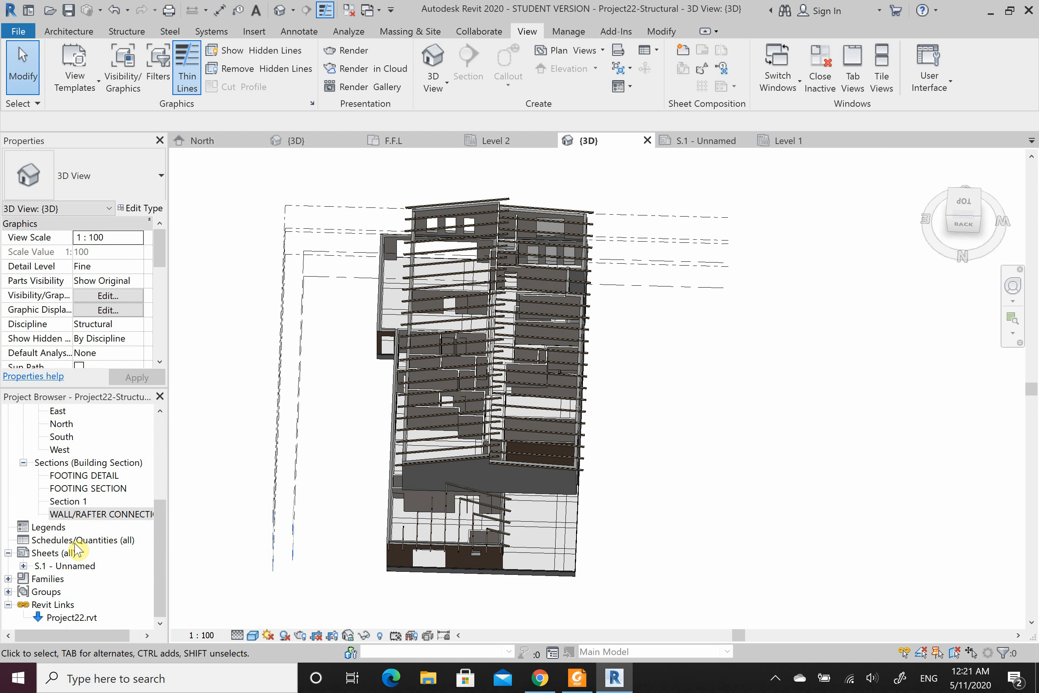
right_click(74, 542)
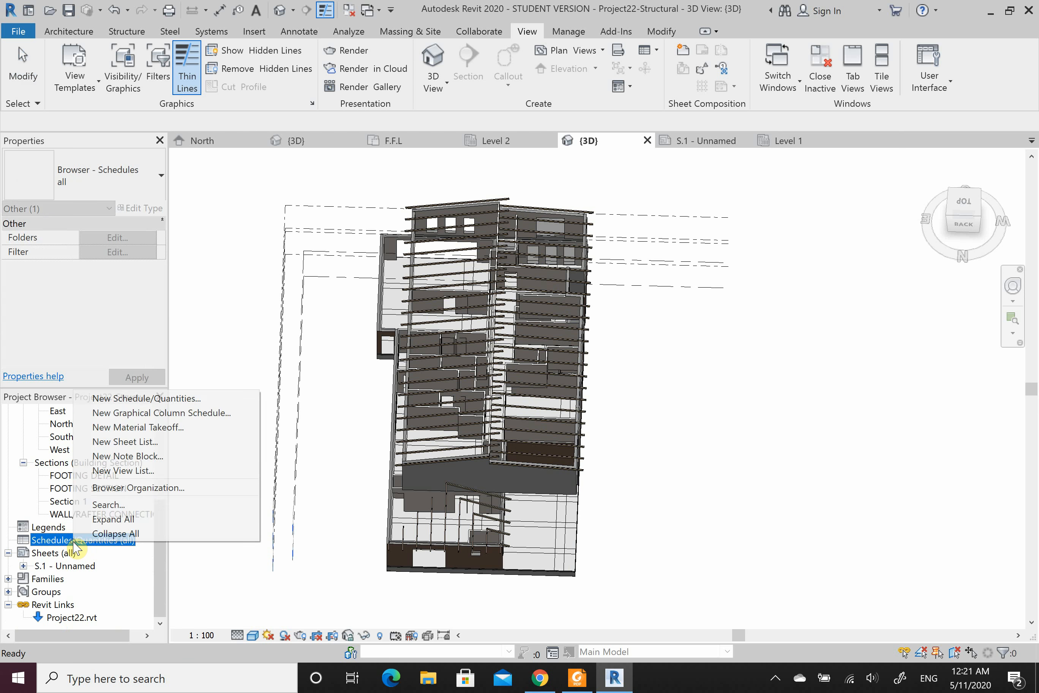
click(190, 399)
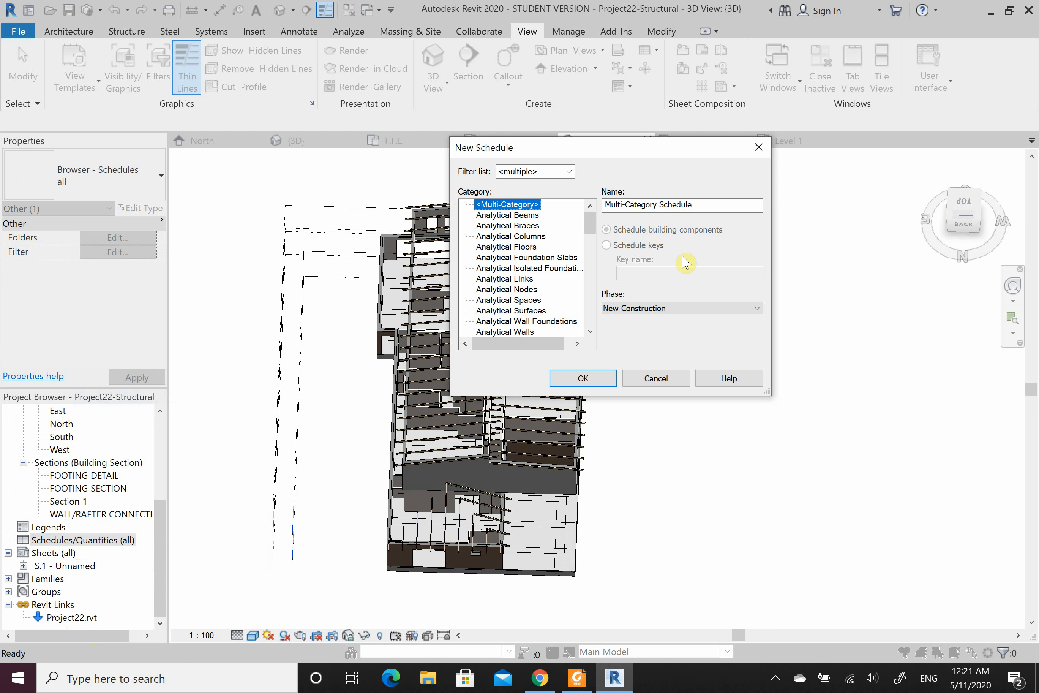
scroll(481, 293, down, 20)
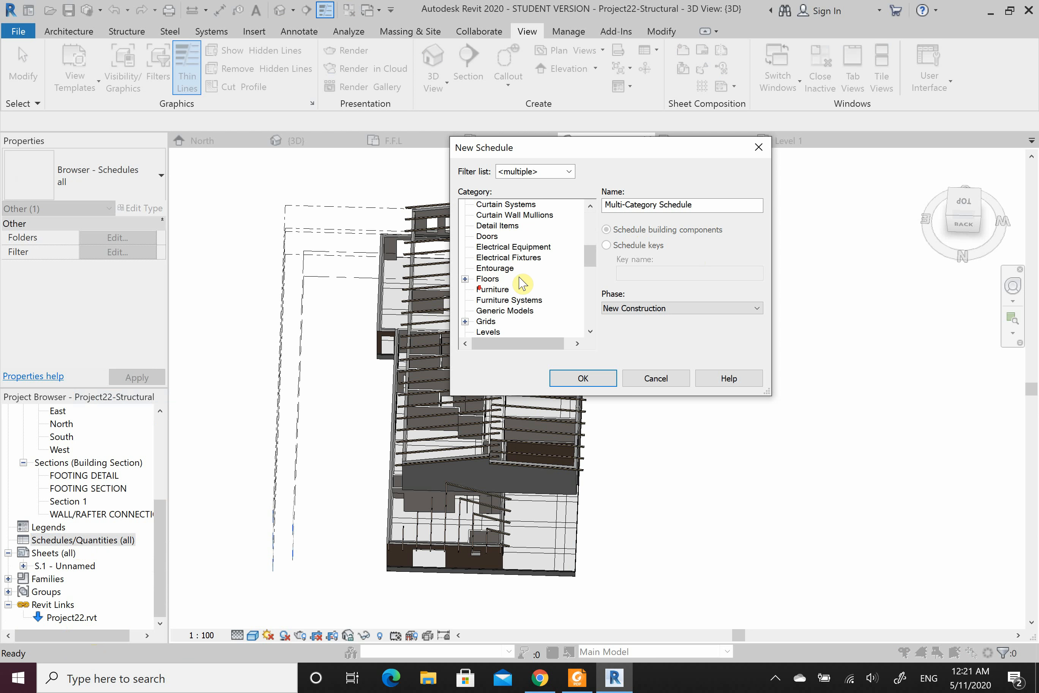
scroll(534, 304, up, 7)
scroll(538, 309, up, 4)
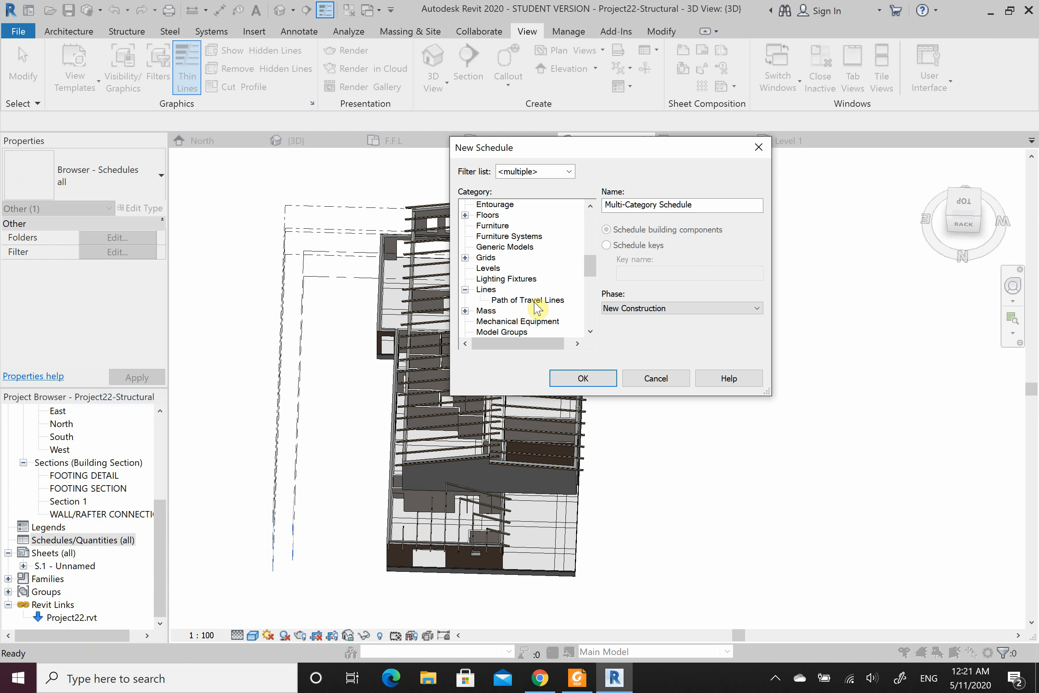
scroll(538, 308, down, 5)
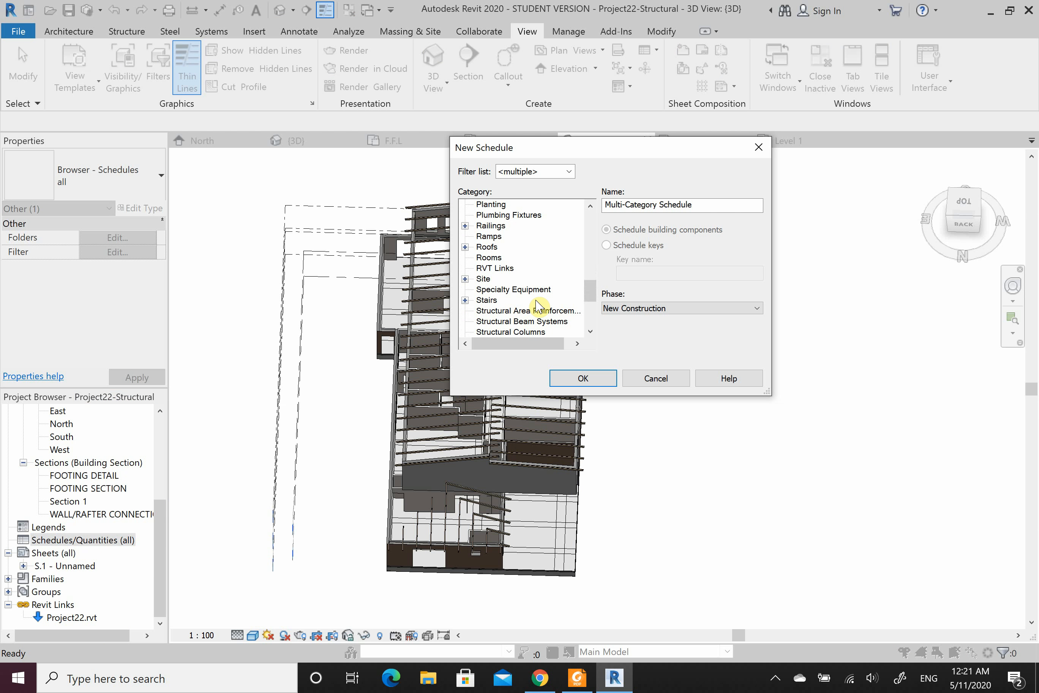
scroll(536, 283, down, 5)
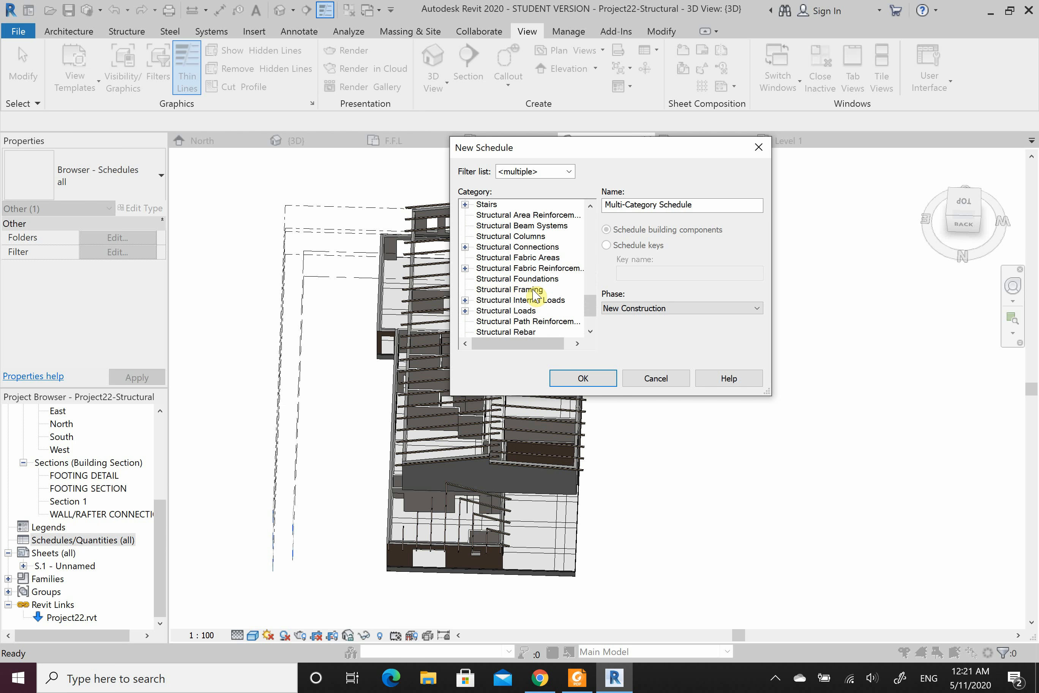
scroll(534, 296, up, 2)
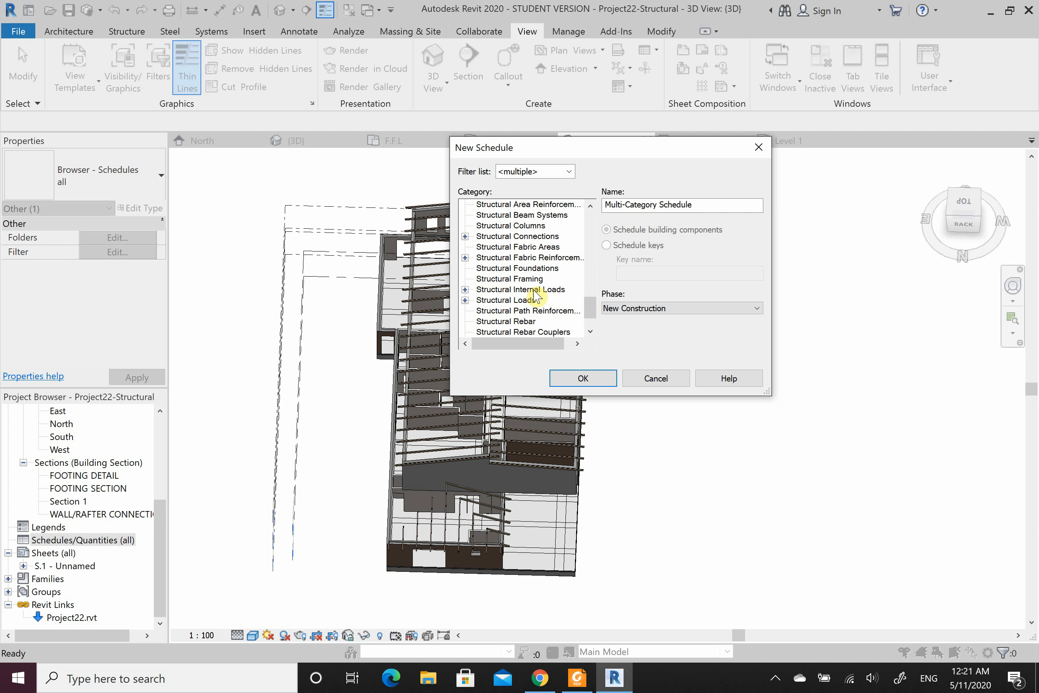
click(515, 279)
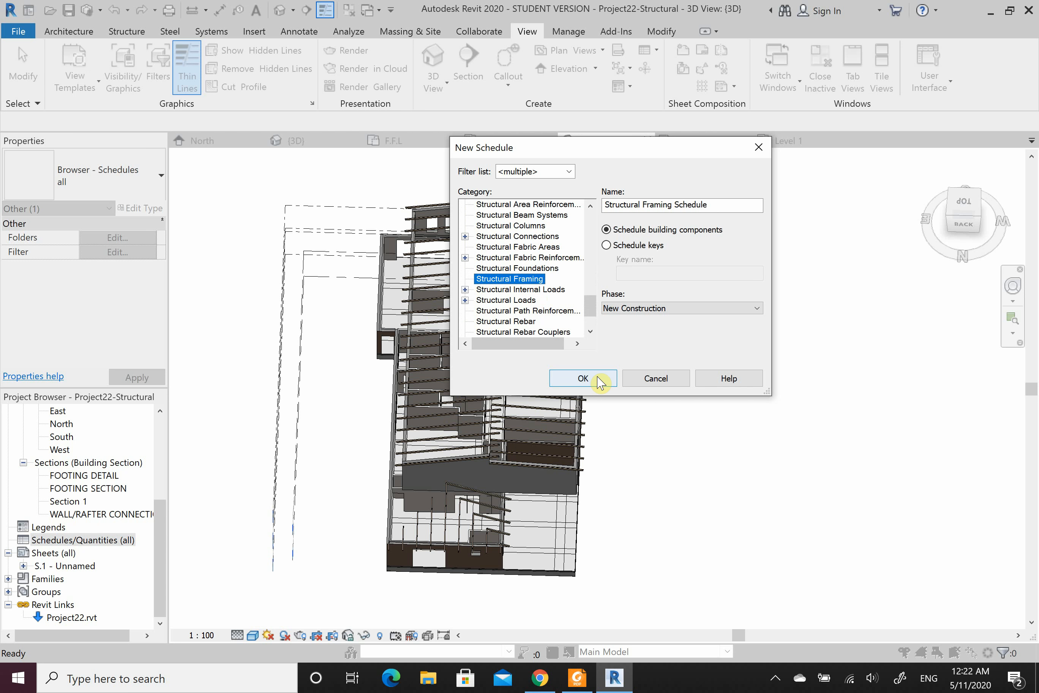
click(582, 379)
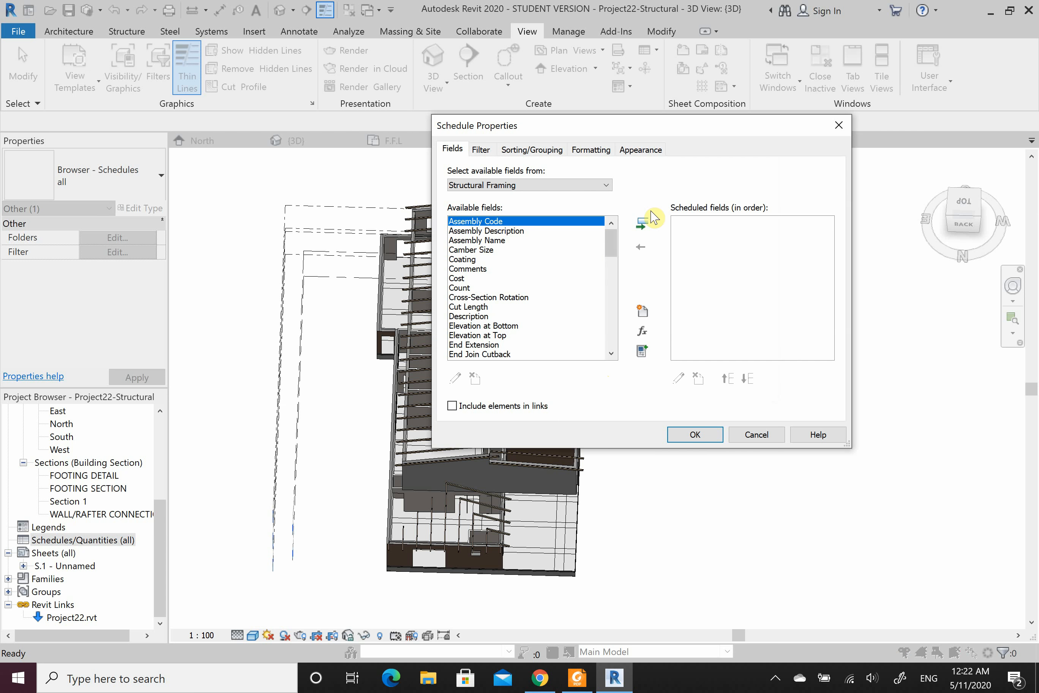
click(777, 440)
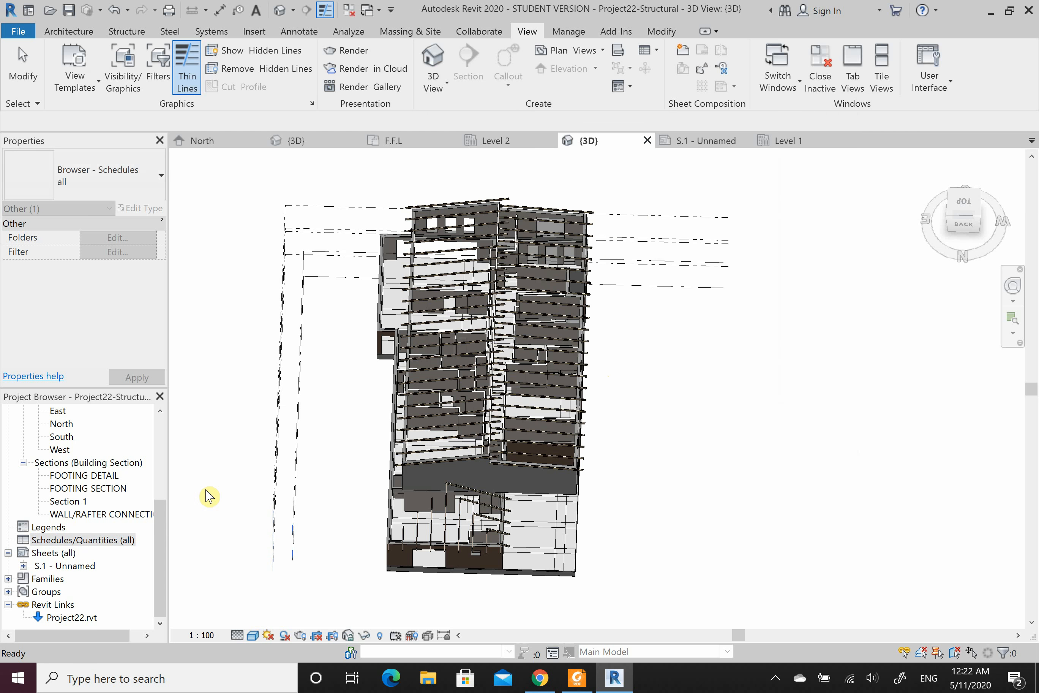
Step: Create a building component schedule for the Structural Framing category named Rafter Schedule, dismissing the save reminder without saving
right_click(57, 540)
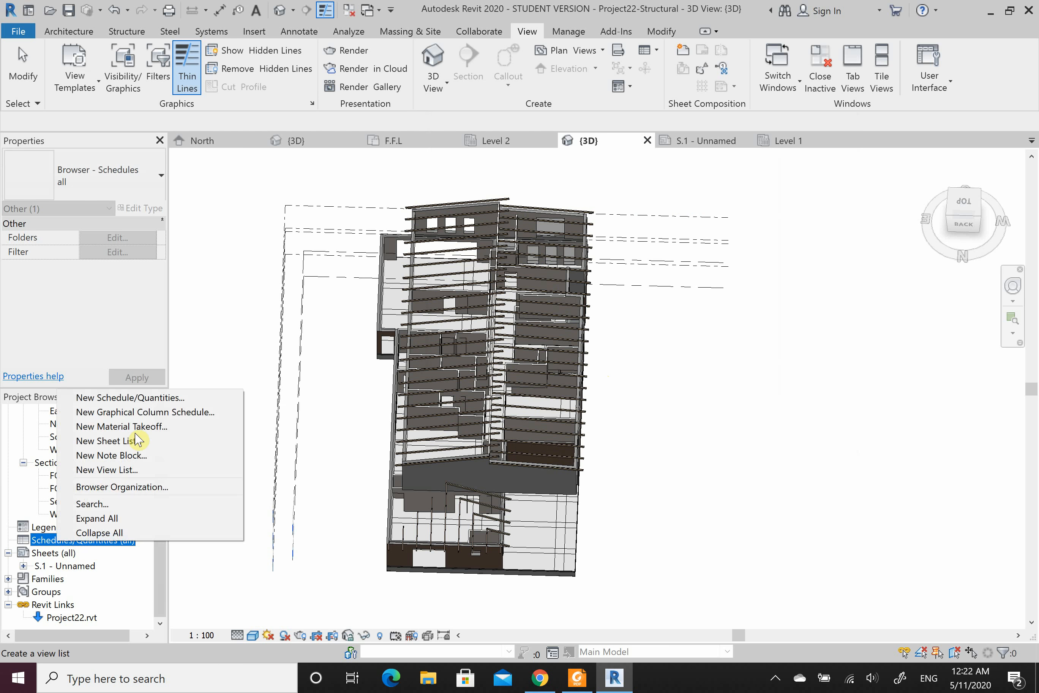
click(139, 397)
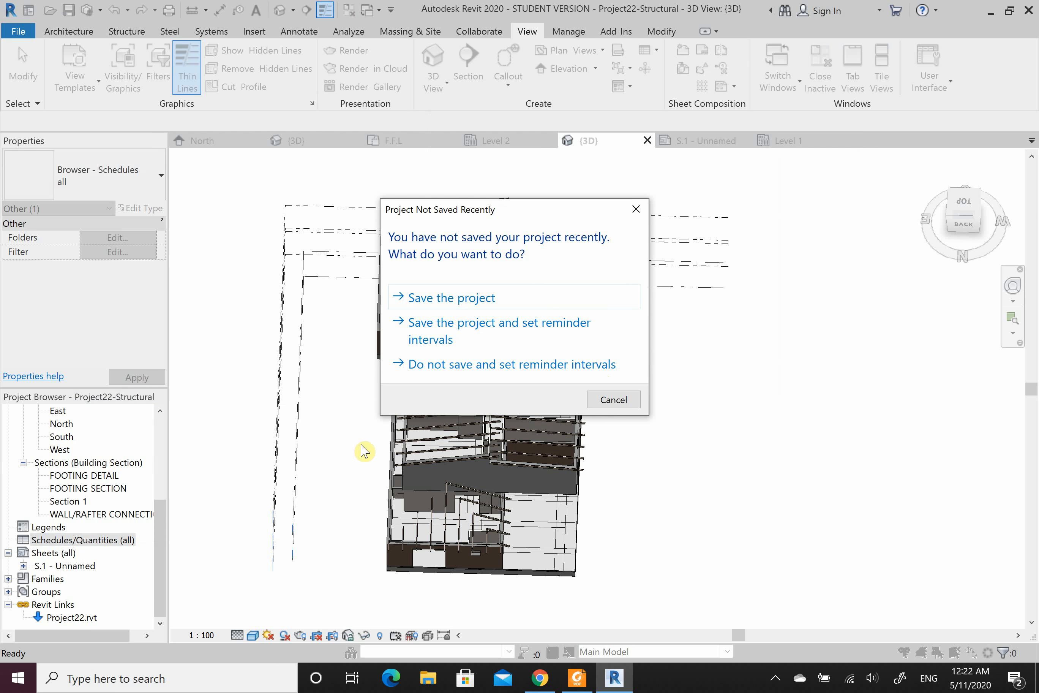
click(636, 208)
scroll(513, 320, down, 20)
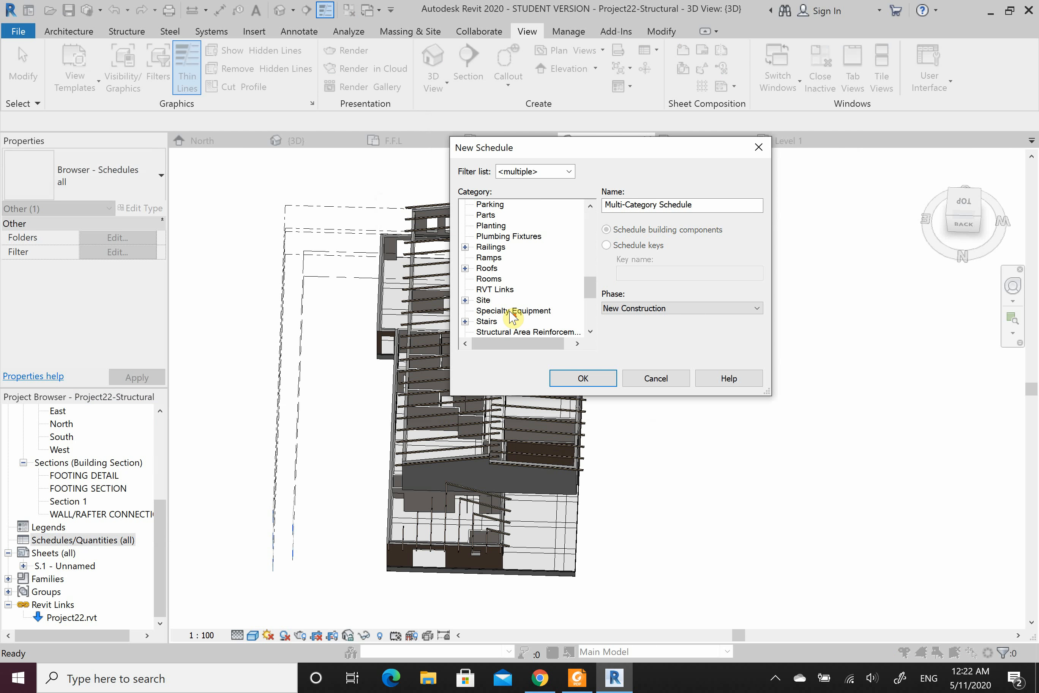
scroll(517, 326, down, 2)
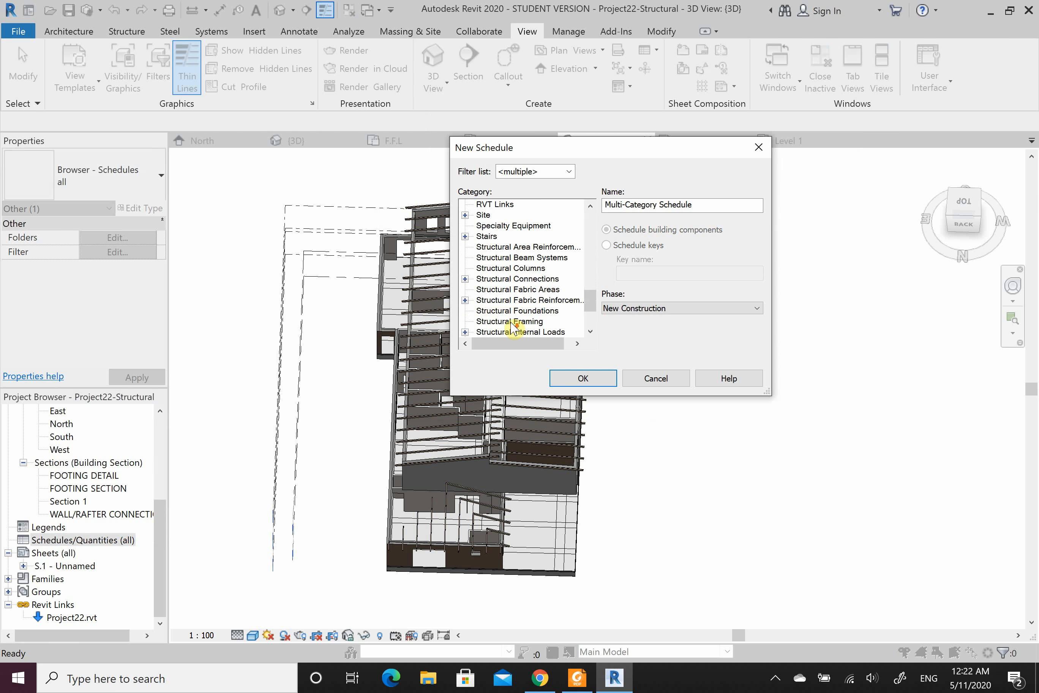
click(512, 321)
click(727, 205)
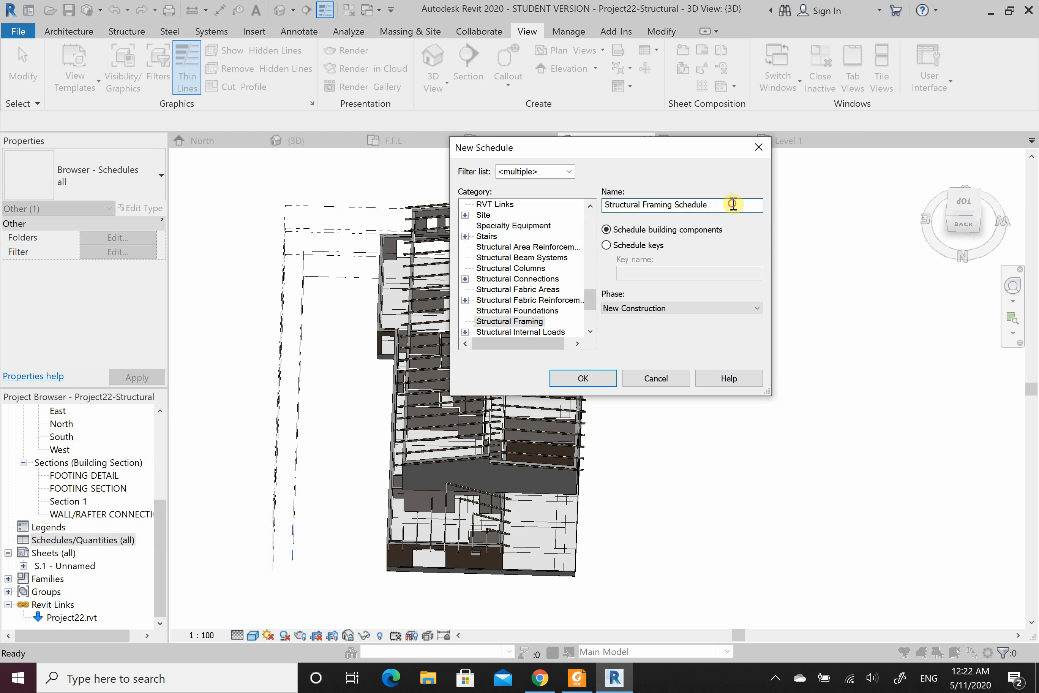
drag(733, 204, 564, 229)
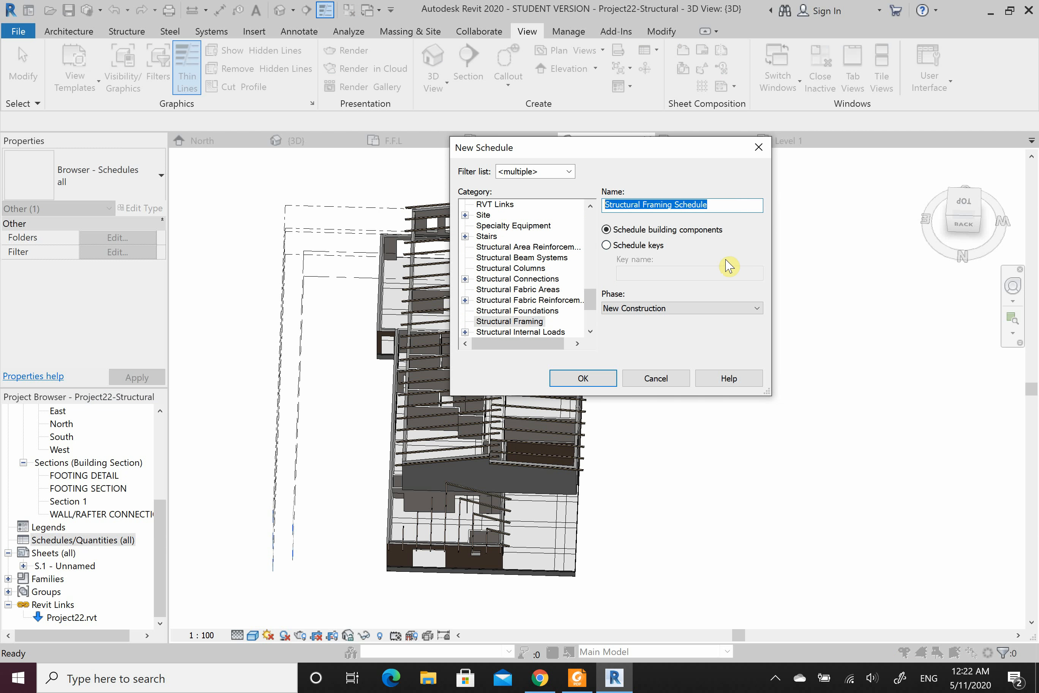
text(Rafter)
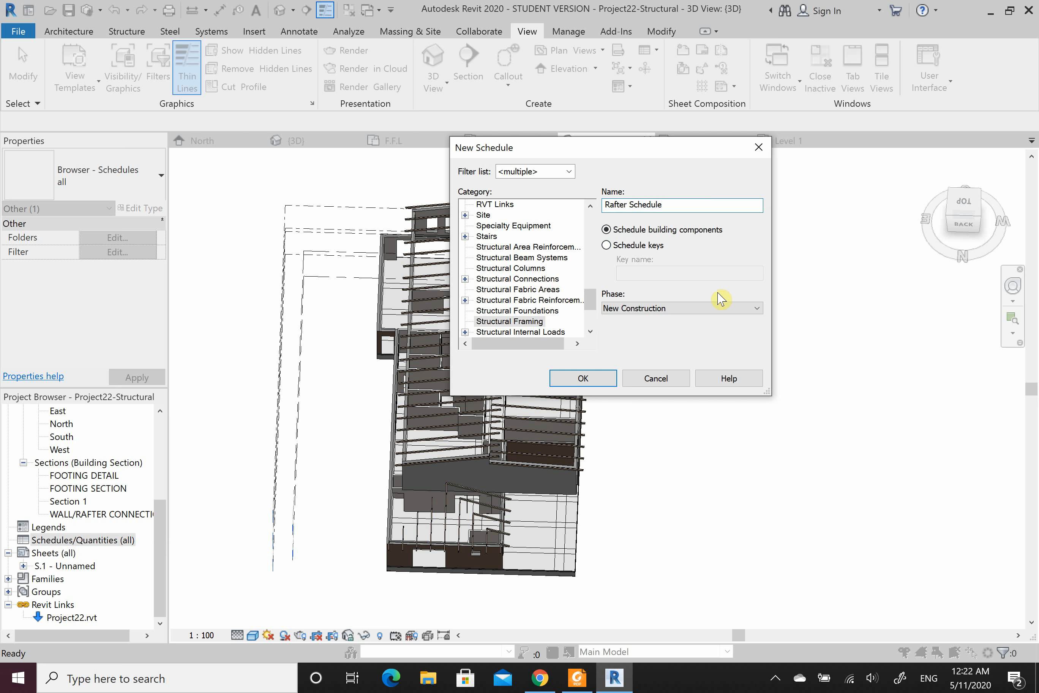
click(596, 379)
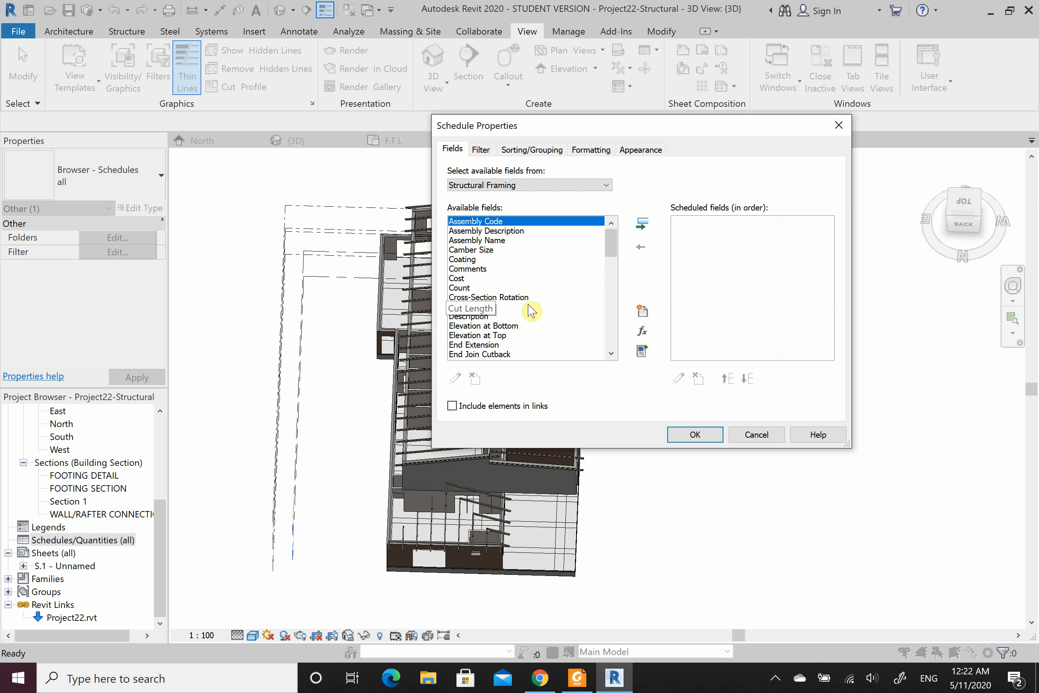
Step: Add the Count and Cut Length fields to the rafter schedule, in that order
click(466, 279)
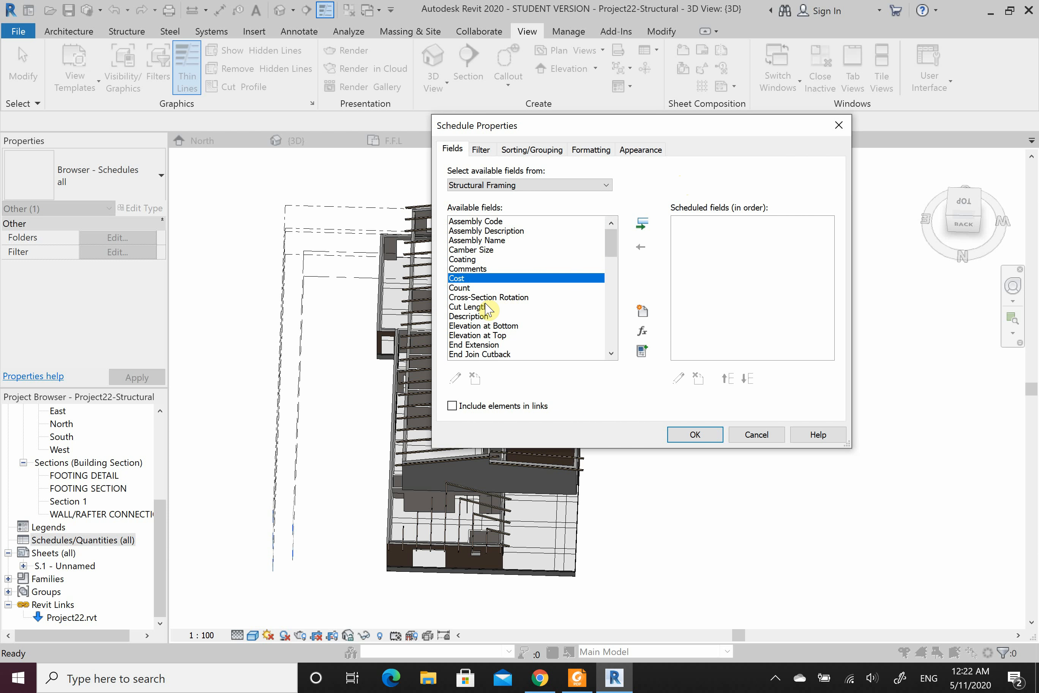
click(474, 289)
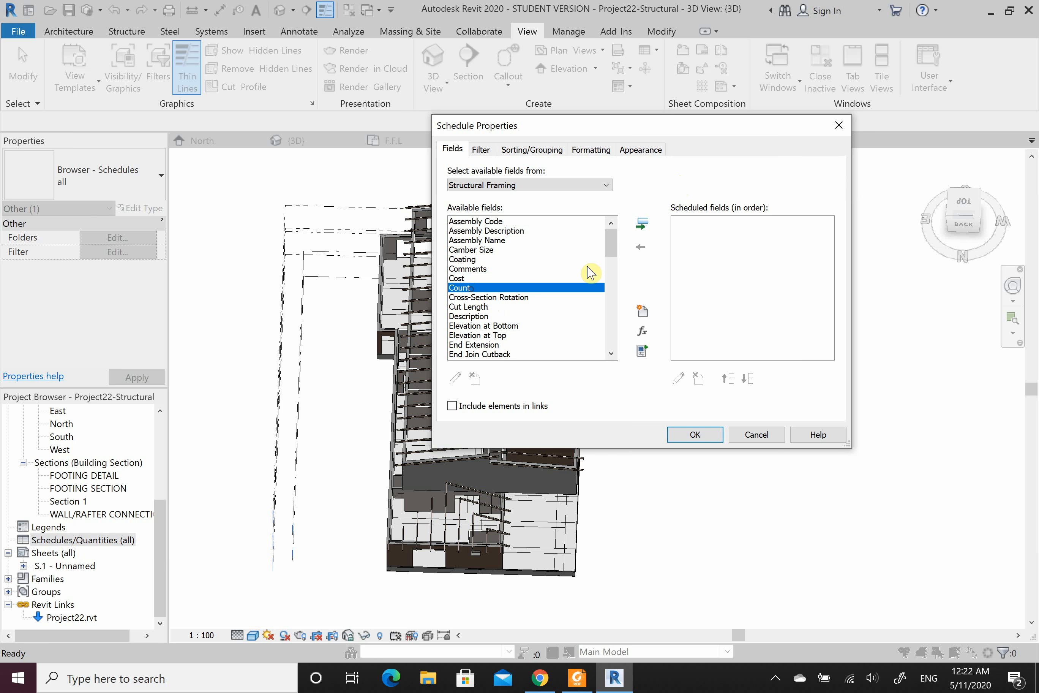
click(647, 226)
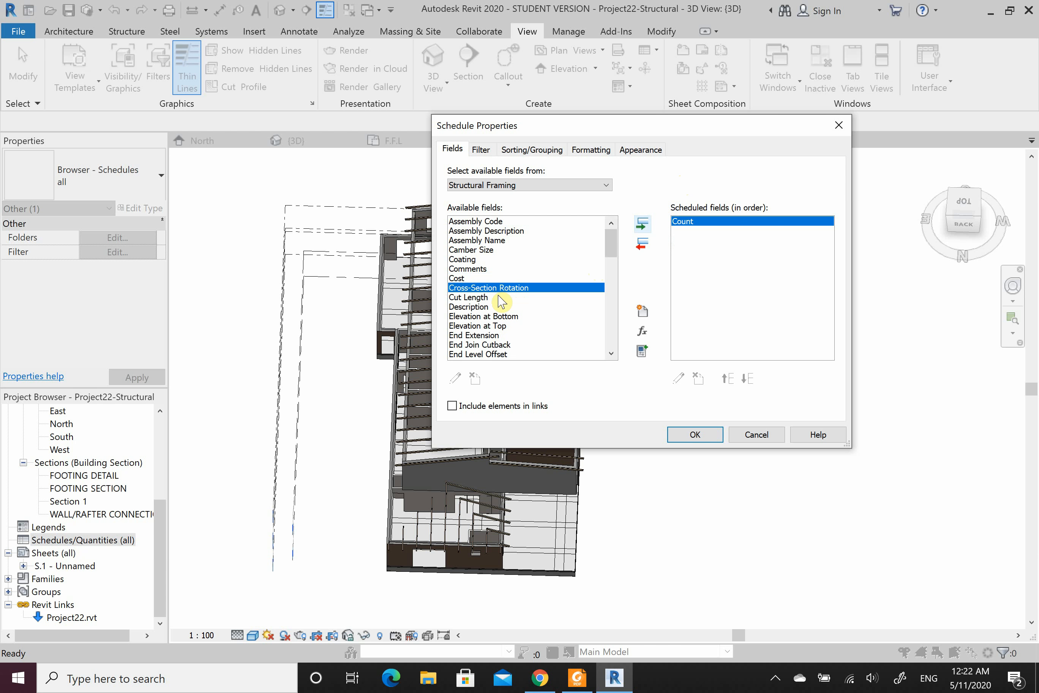
click(479, 298)
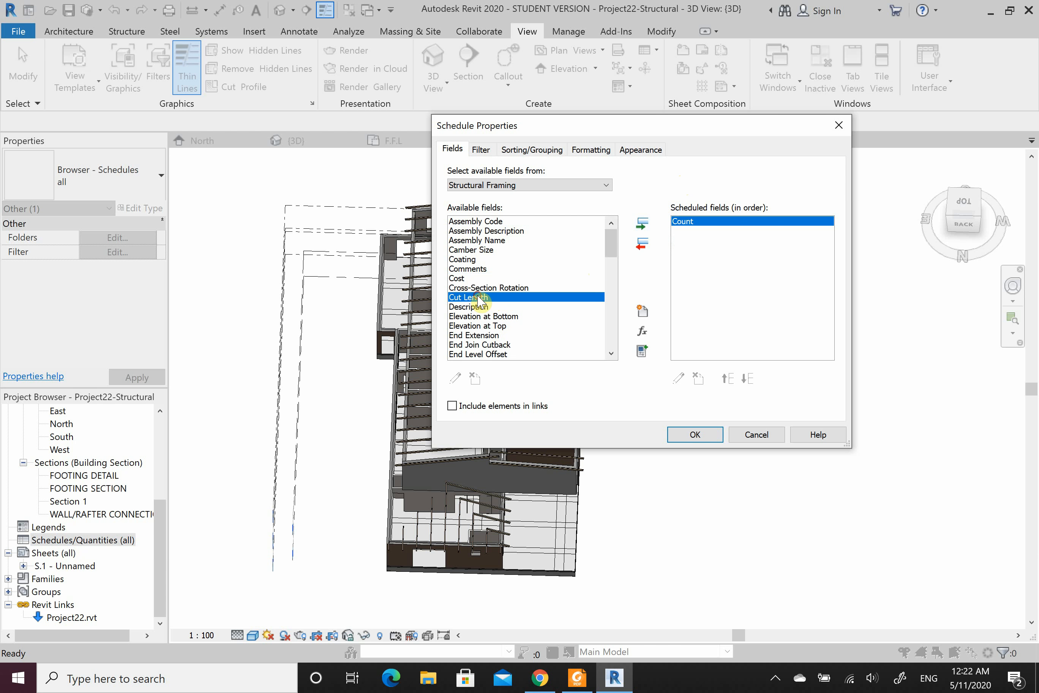
click(643, 229)
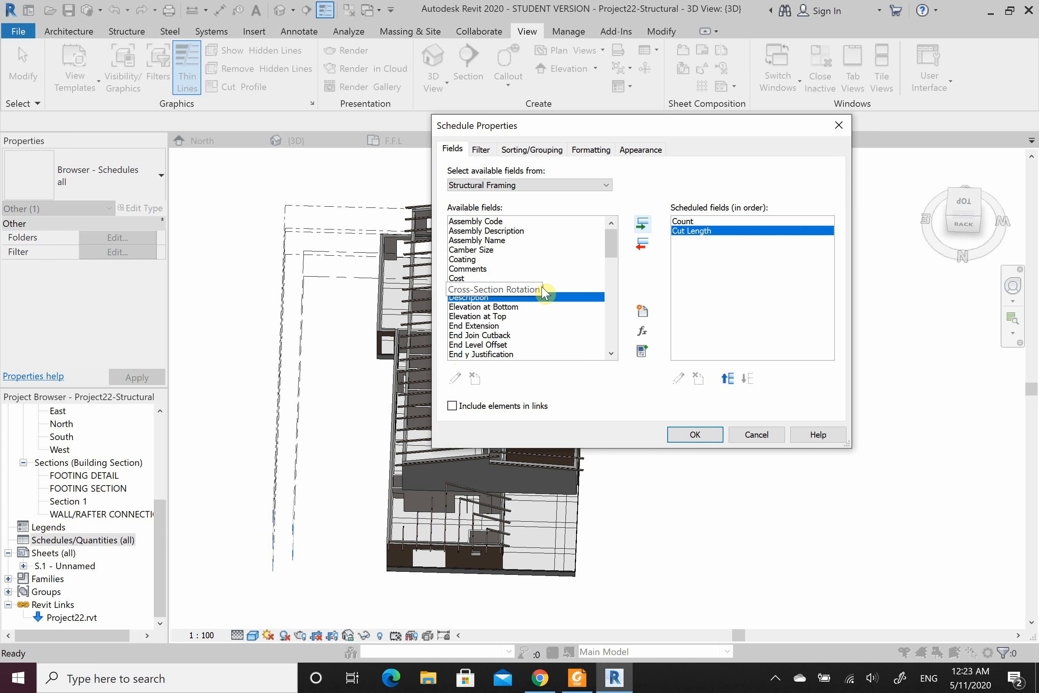
Step: Add the Mark field to the rafter schedule below Cut Length and look through the remaining available fields
scroll(552, 290, down, 5)
scroll(553, 293, down, 4)
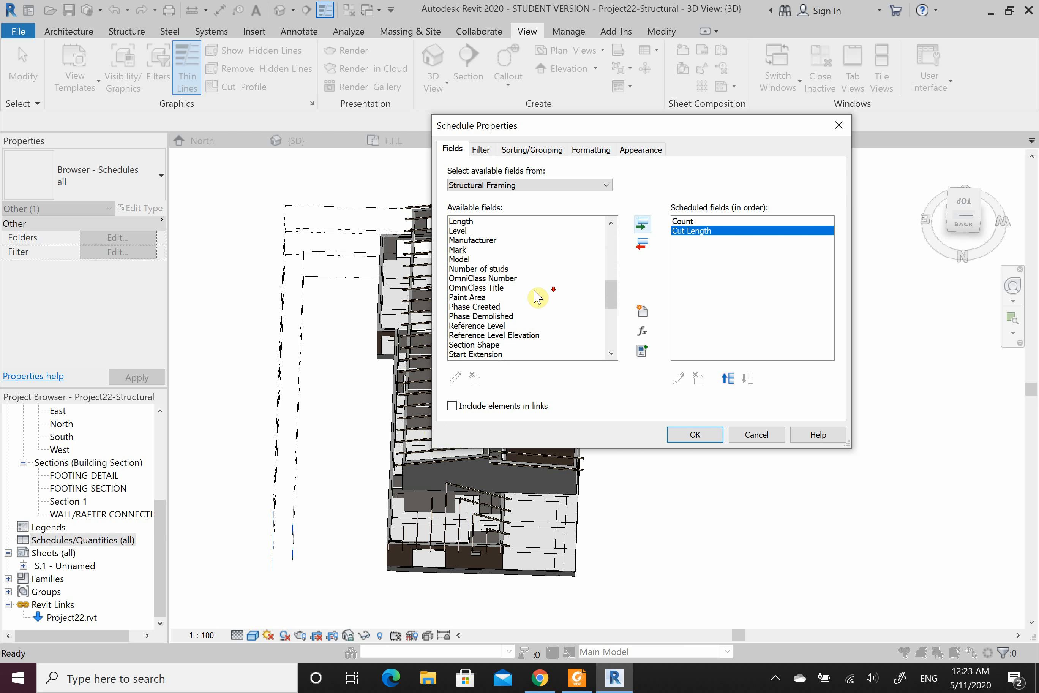
click(469, 252)
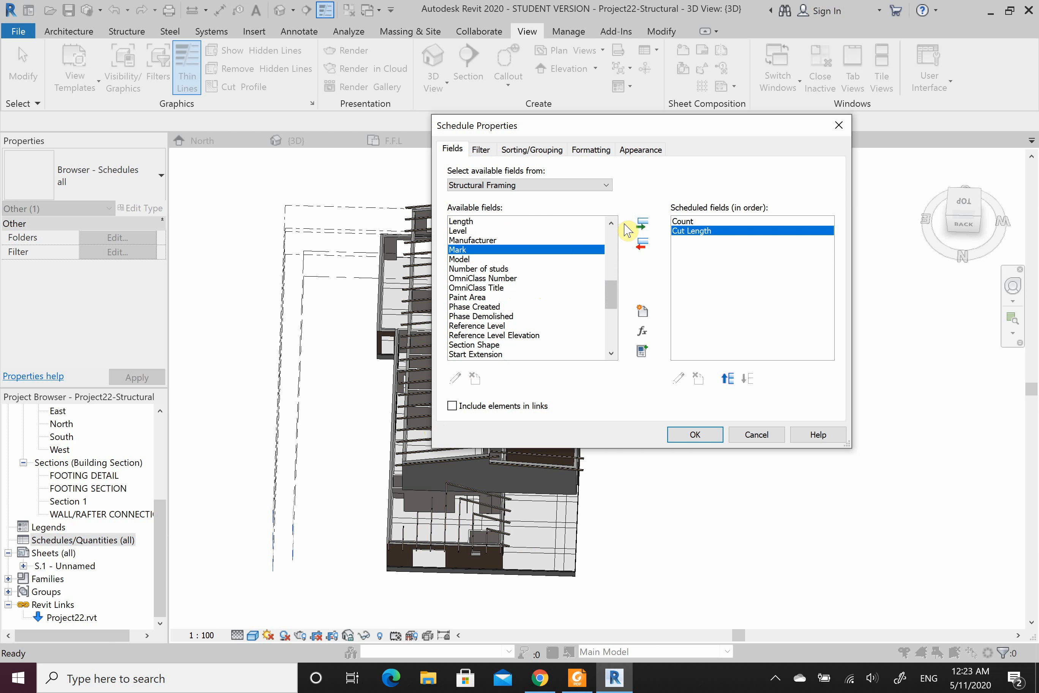
click(642, 225)
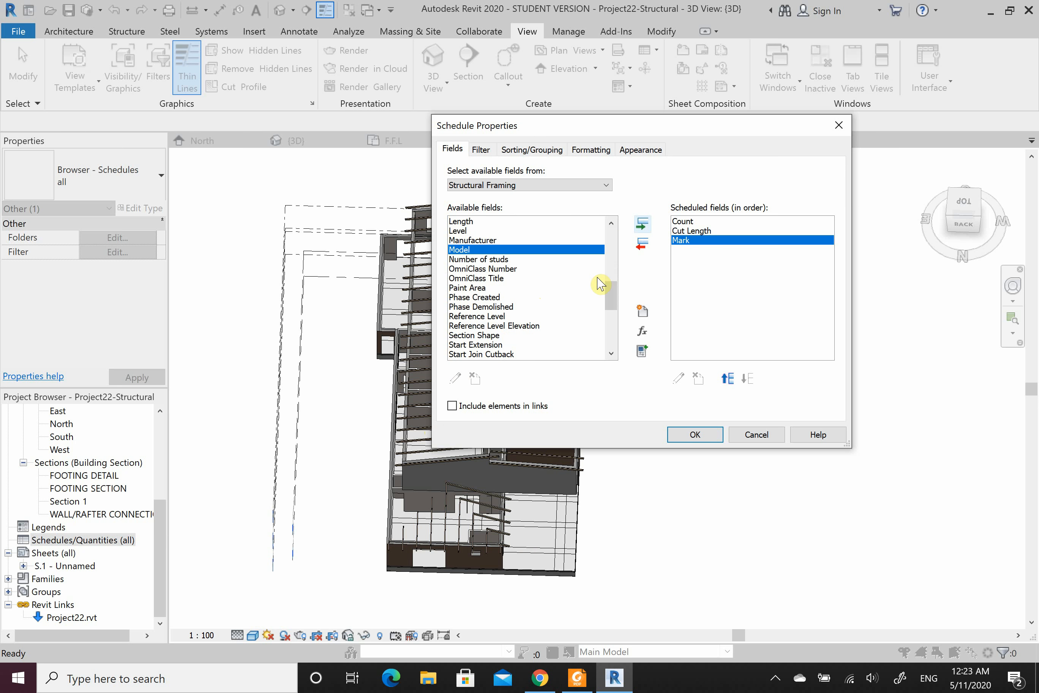
scroll(581, 293, down, 6)
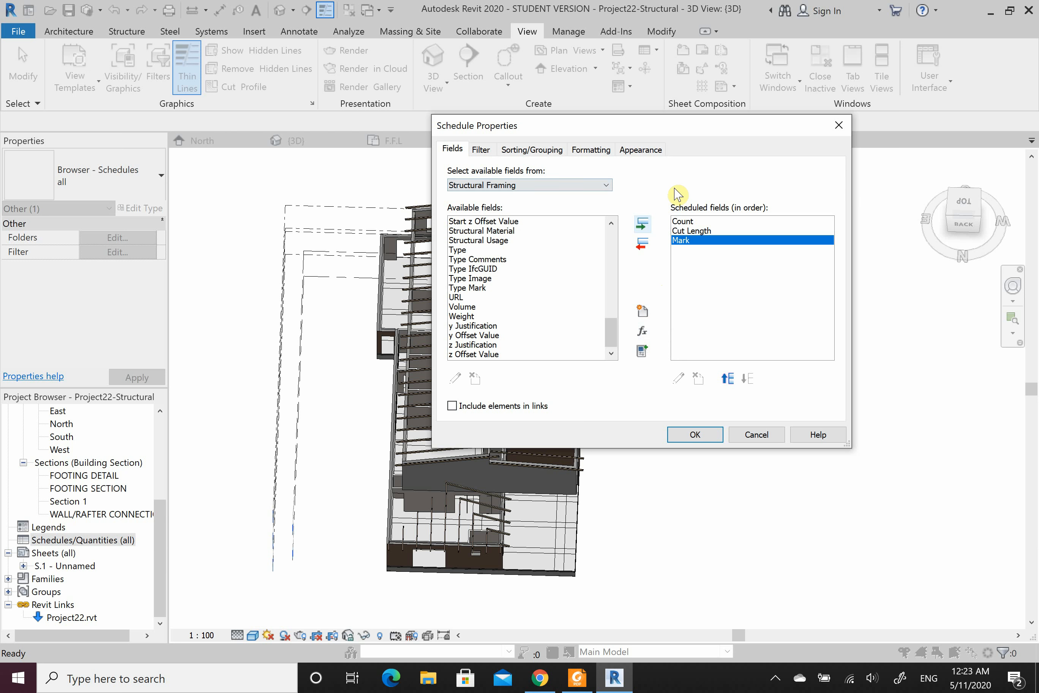
Step: Sort the rafter schedule by Cut Length in ascending order and enable grand totals with title, count, and totals
click(481, 149)
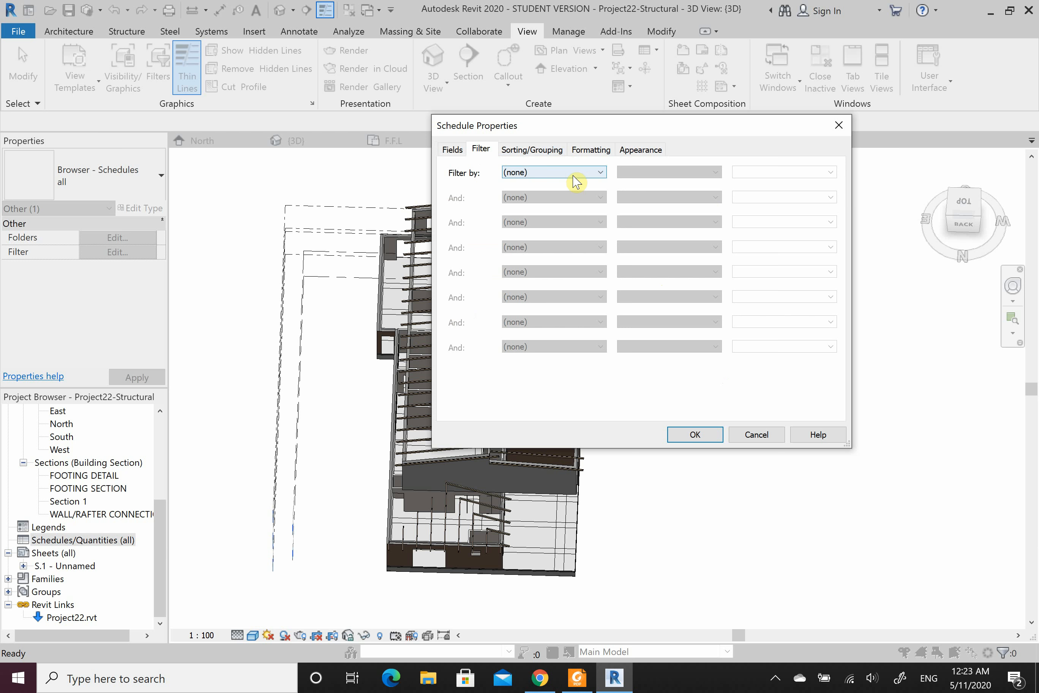
click(539, 150)
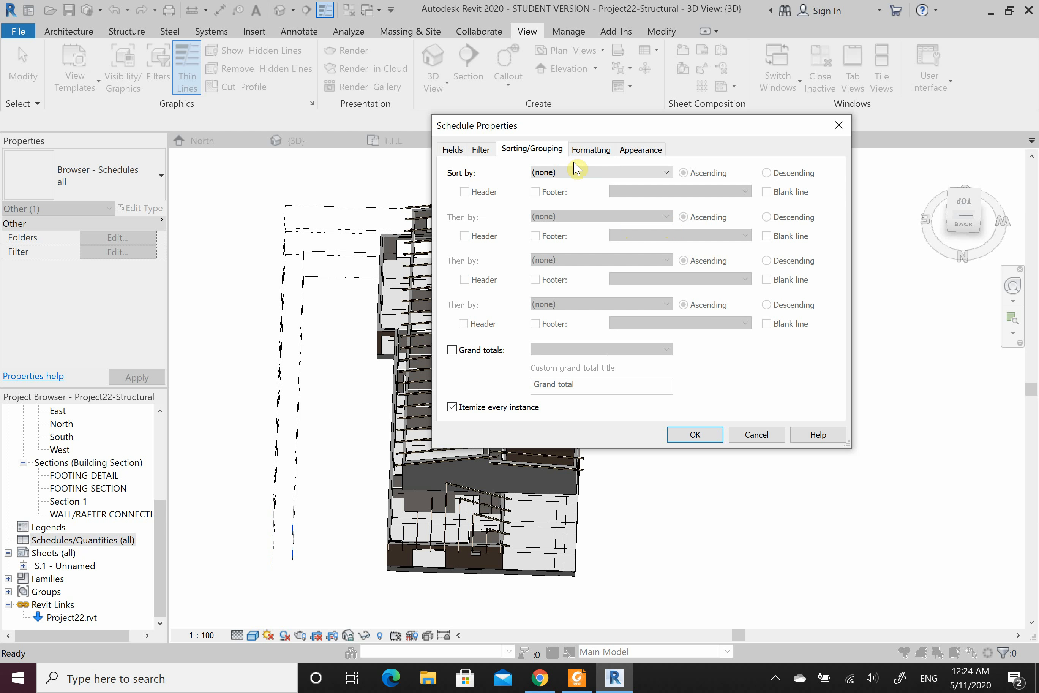
click(627, 175)
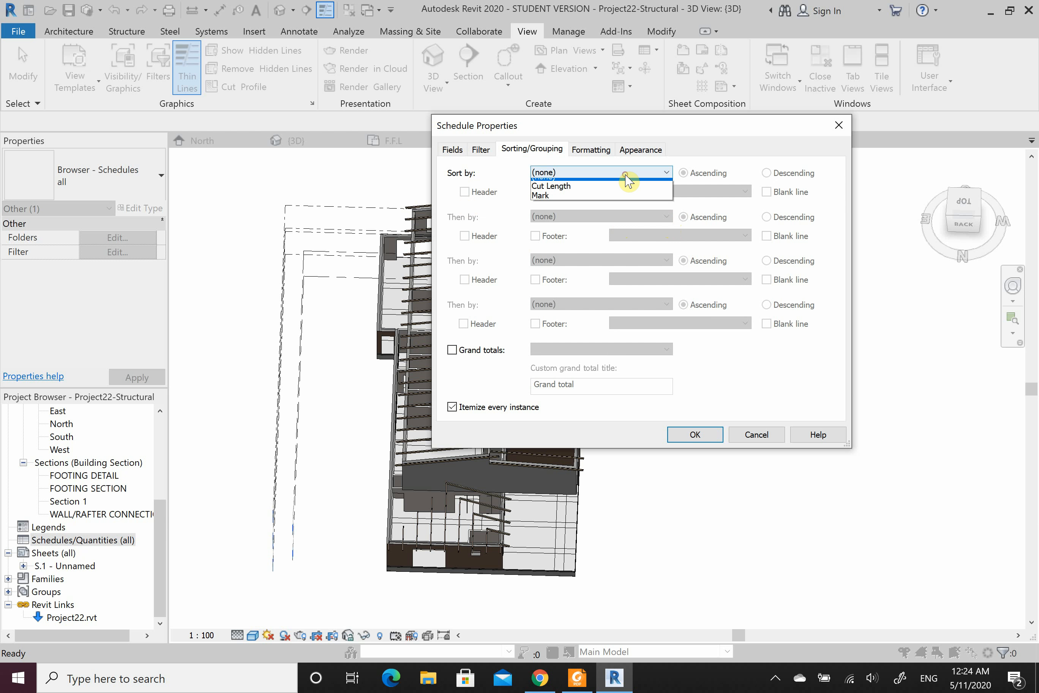
click(590, 197)
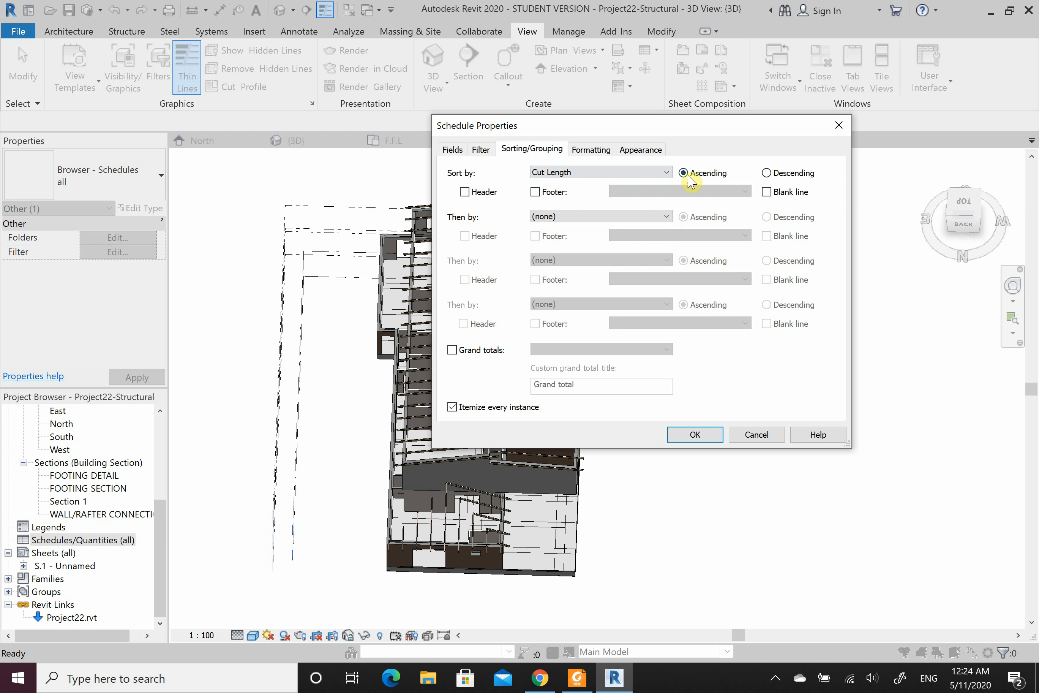
click(453, 349)
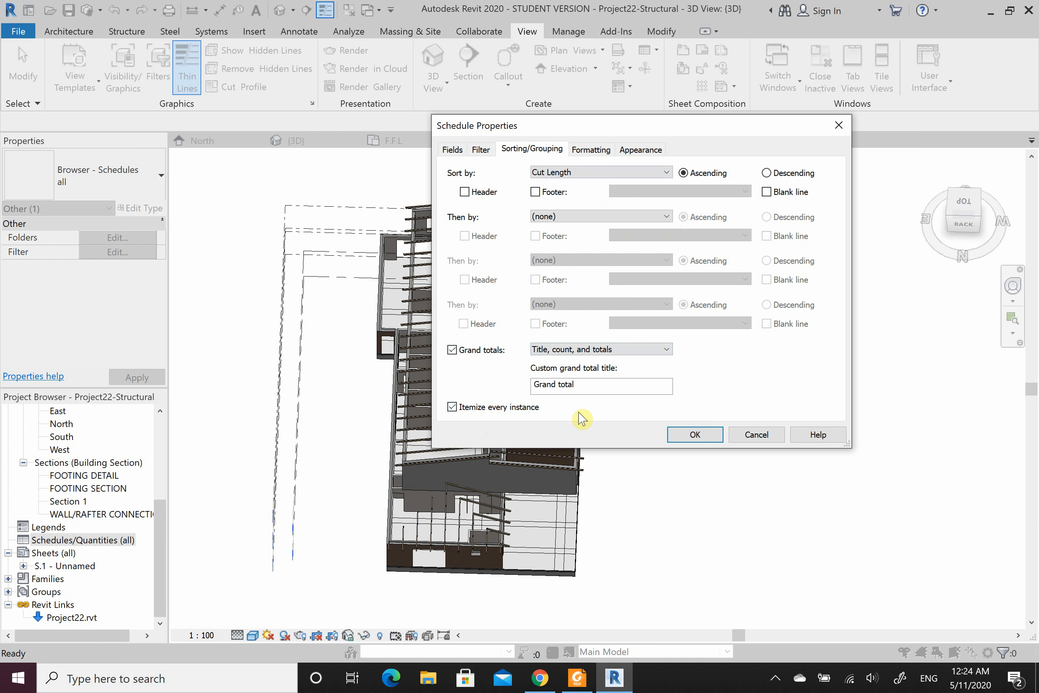
Step: Generate the rafter schedule with the default formatting and appearance settings, and look through its rows
click(591, 150)
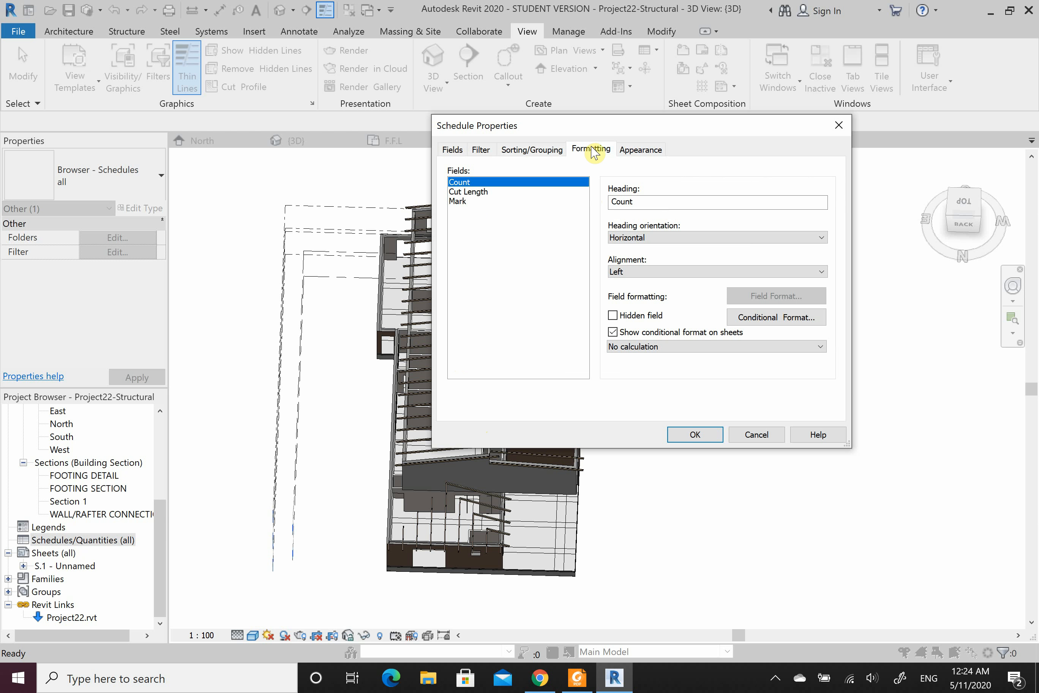
click(639, 152)
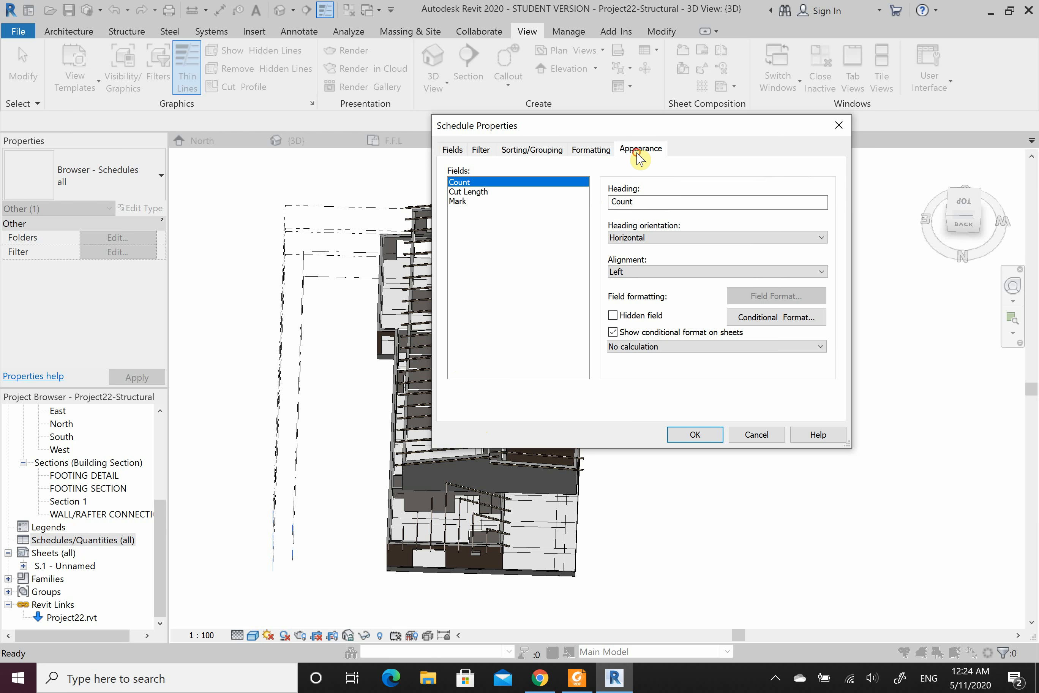
click(592, 151)
click(641, 150)
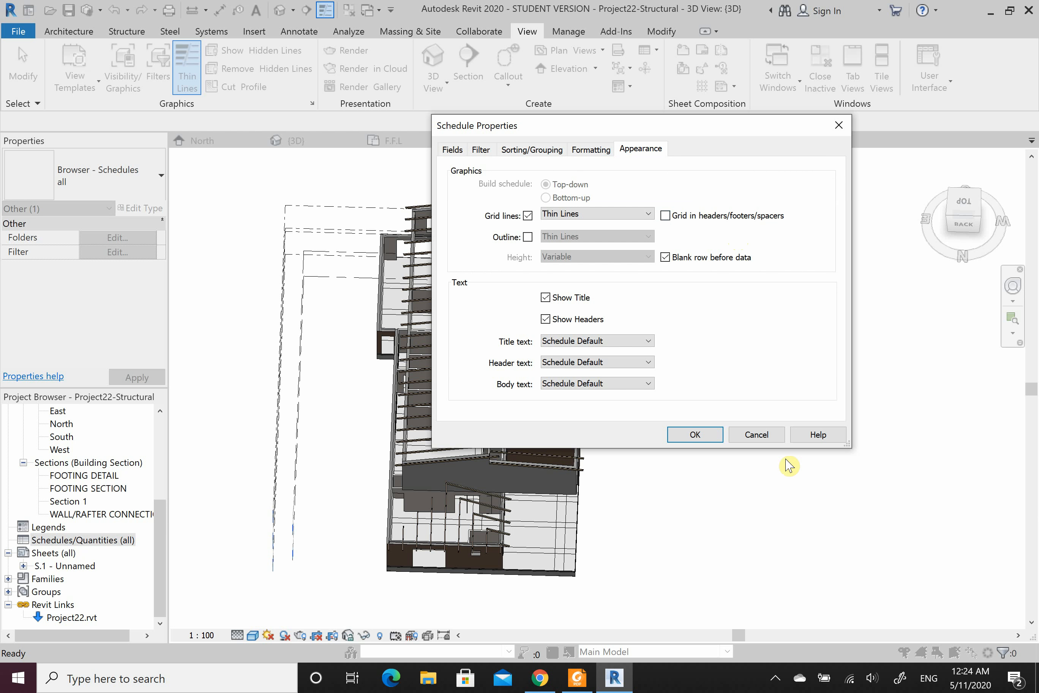
click(689, 440)
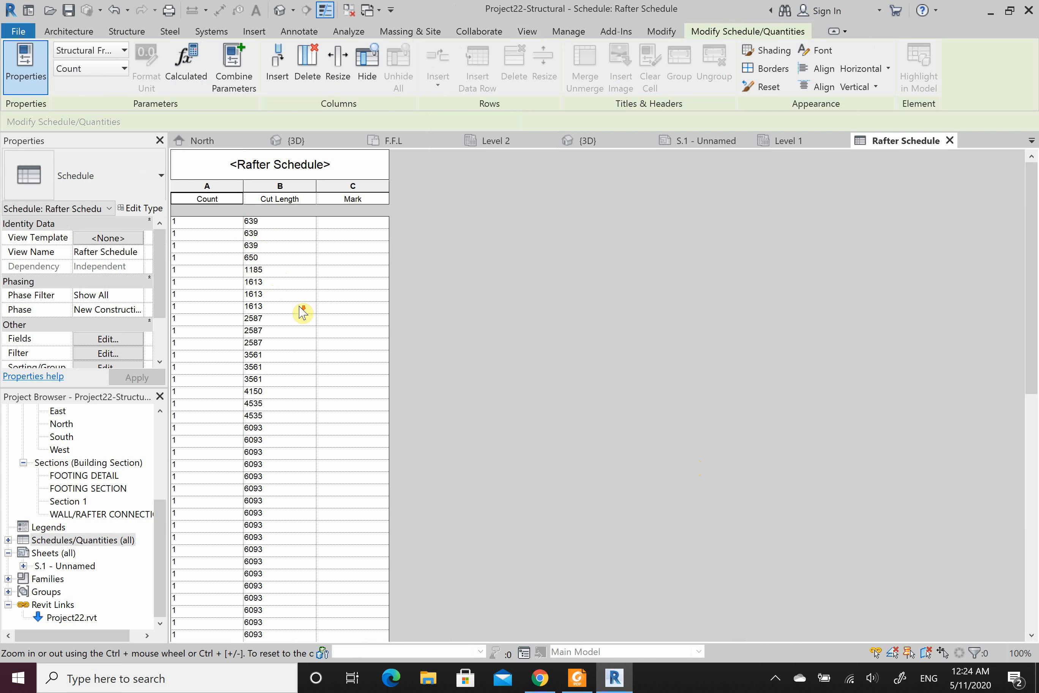
scroll(301, 313, down, 10)
scroll(300, 318, down, 5)
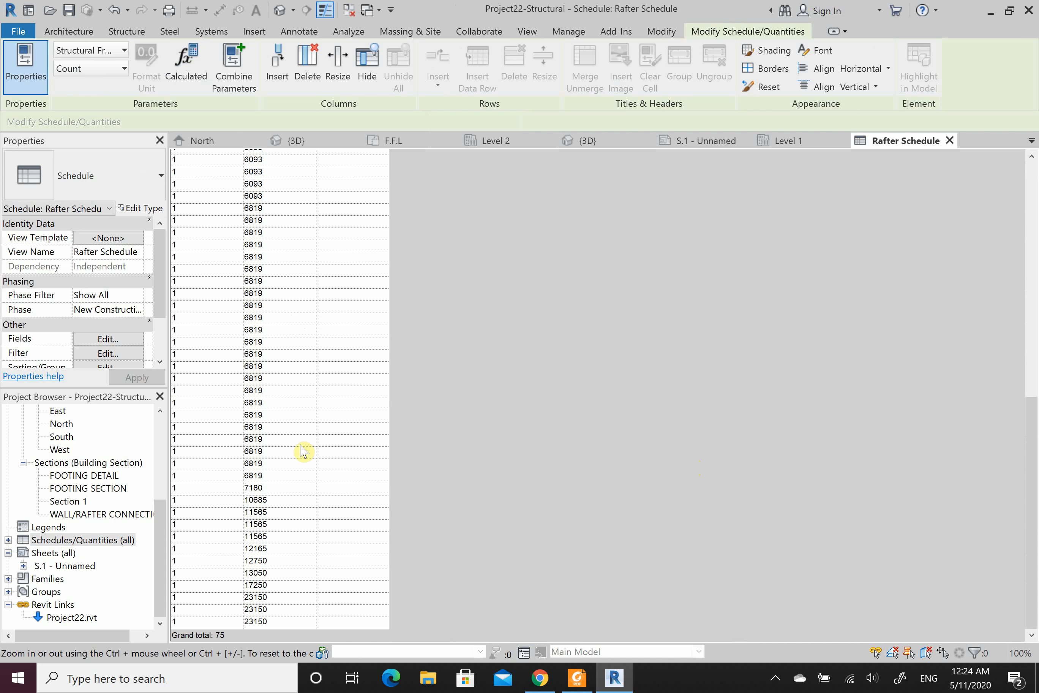
scroll(291, 496, up, 15)
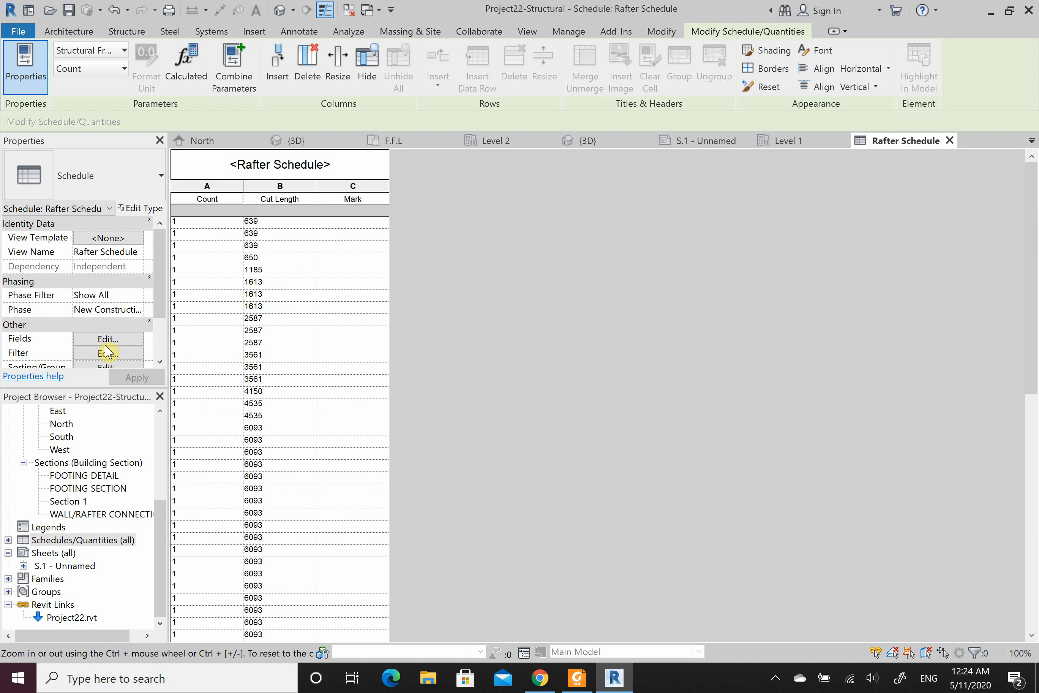
Step: Turn off itemizing every instance in the schedule's sorting and grouping settings so equal cut lengths are grouped
scroll(76, 289, down, 2)
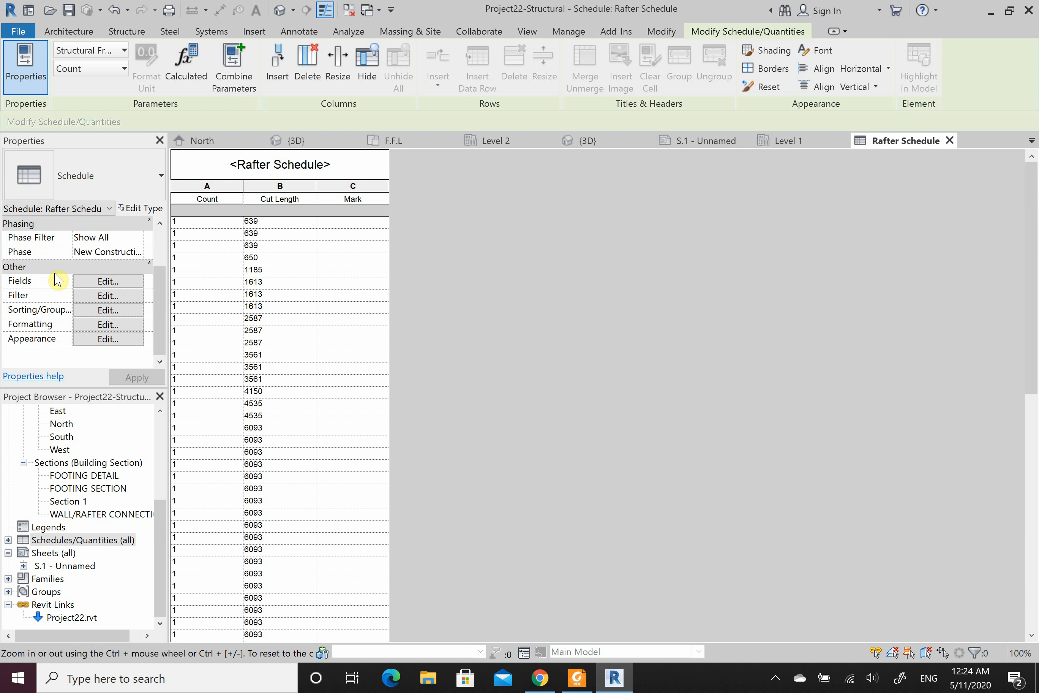
click(108, 310)
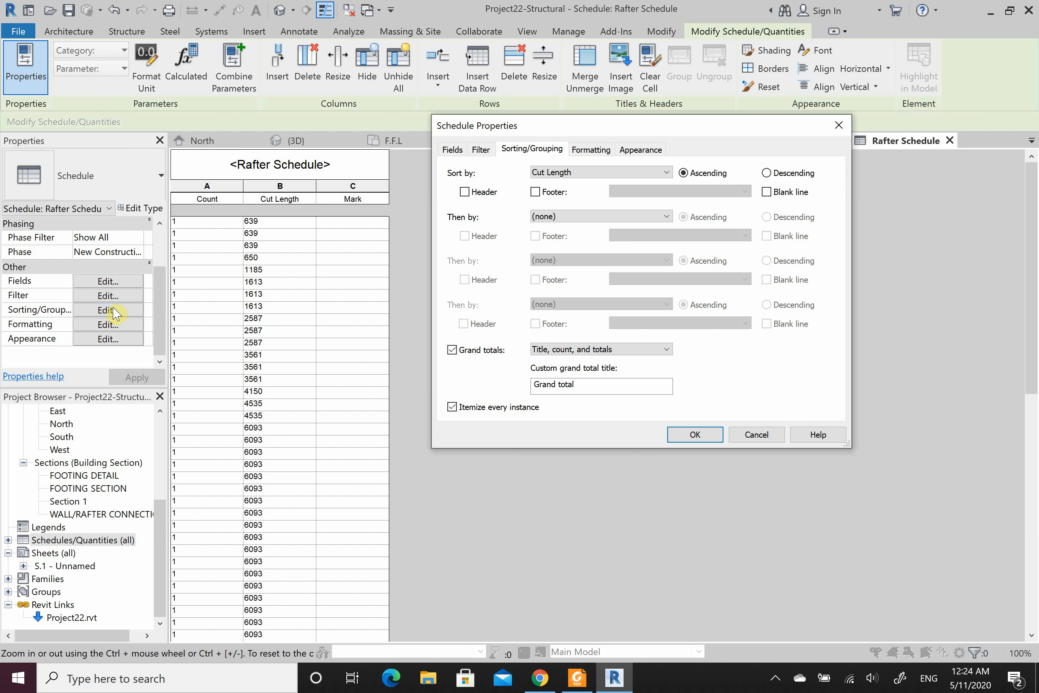
click(452, 407)
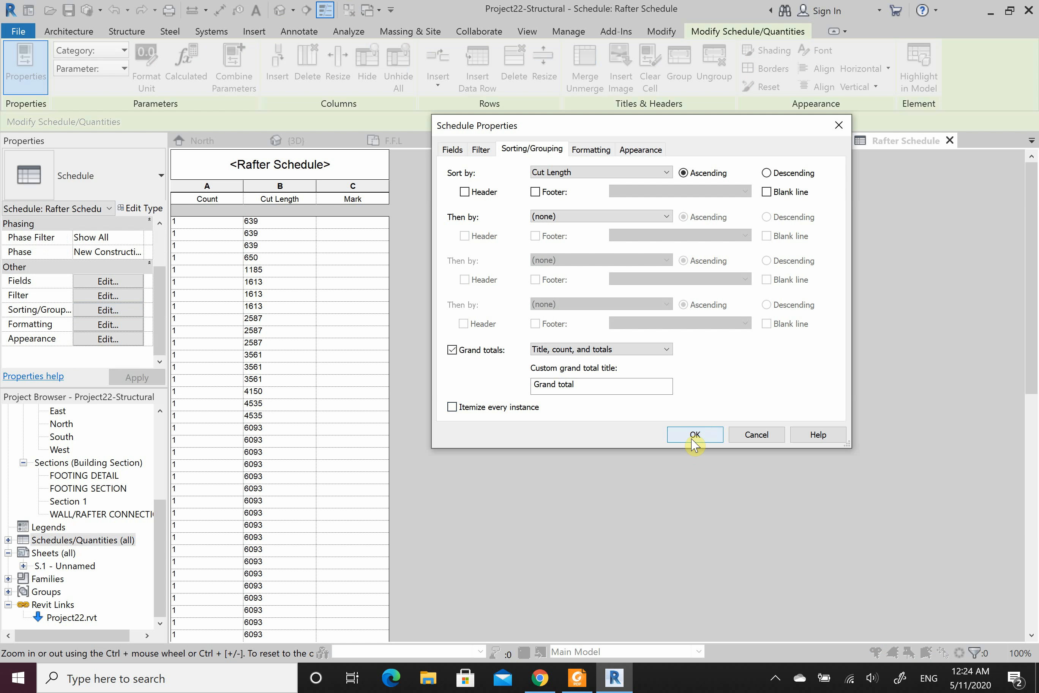
click(694, 436)
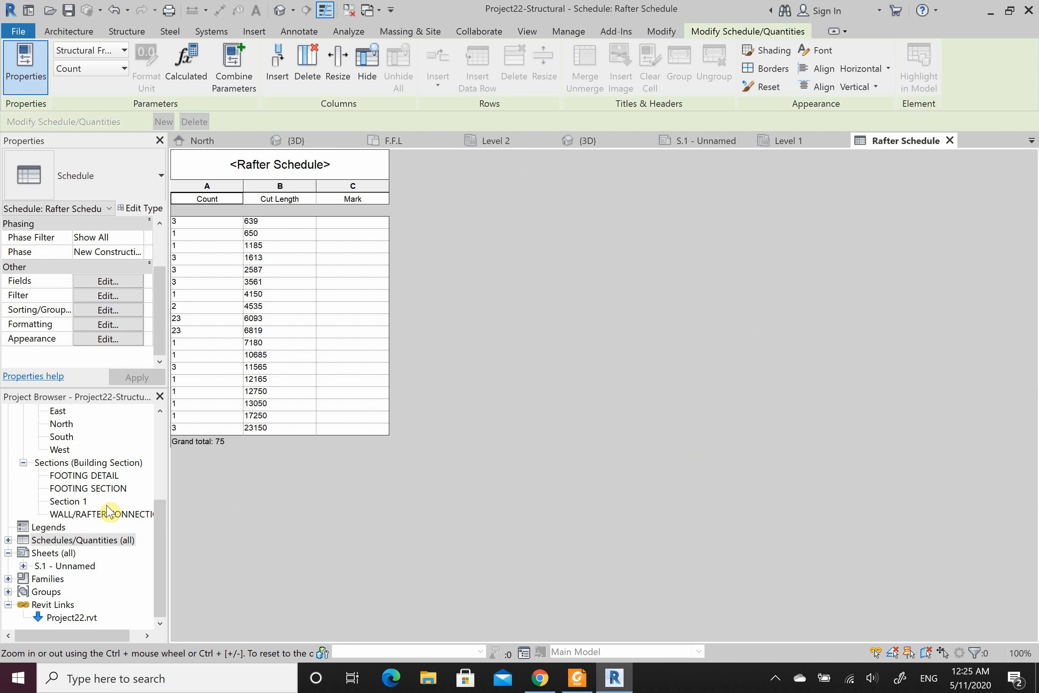
Step: In the 3D view, select all instances of the Timber 140x45MGP10 rafters and set their Mark to 140X45MGP10
scroll(107, 511, up, 4)
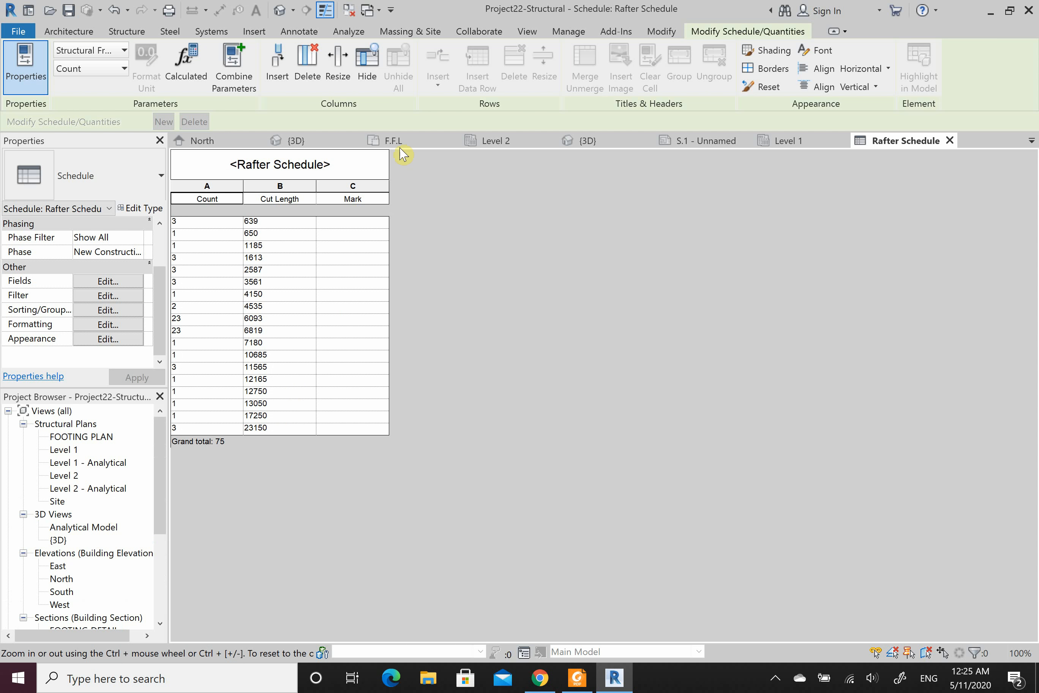
click(588, 142)
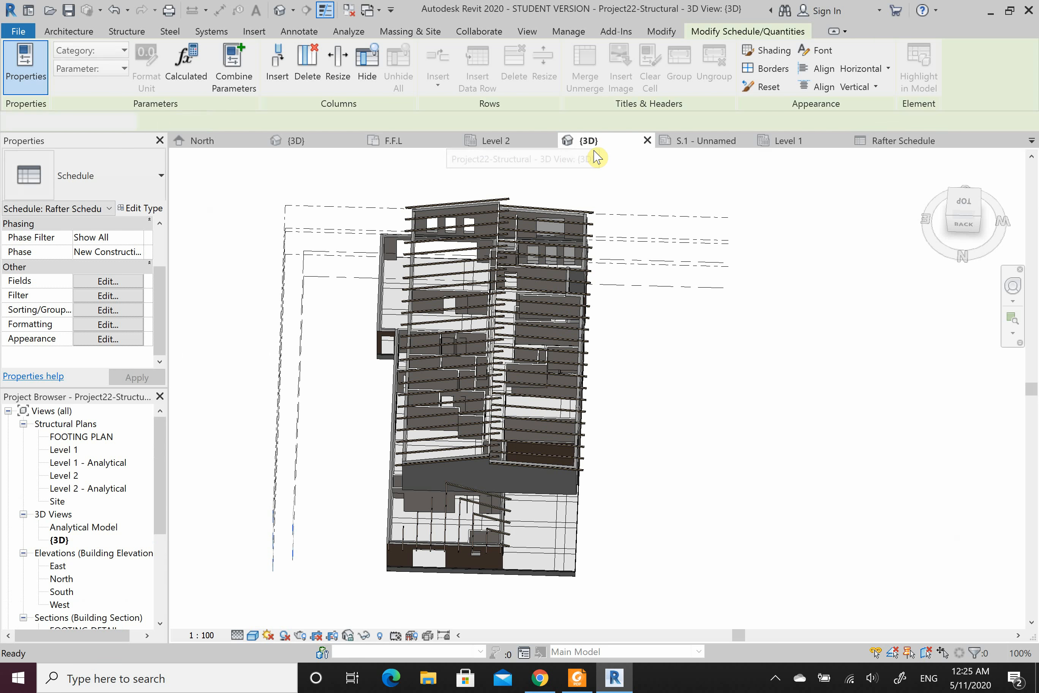
scroll(534, 430, up, 1)
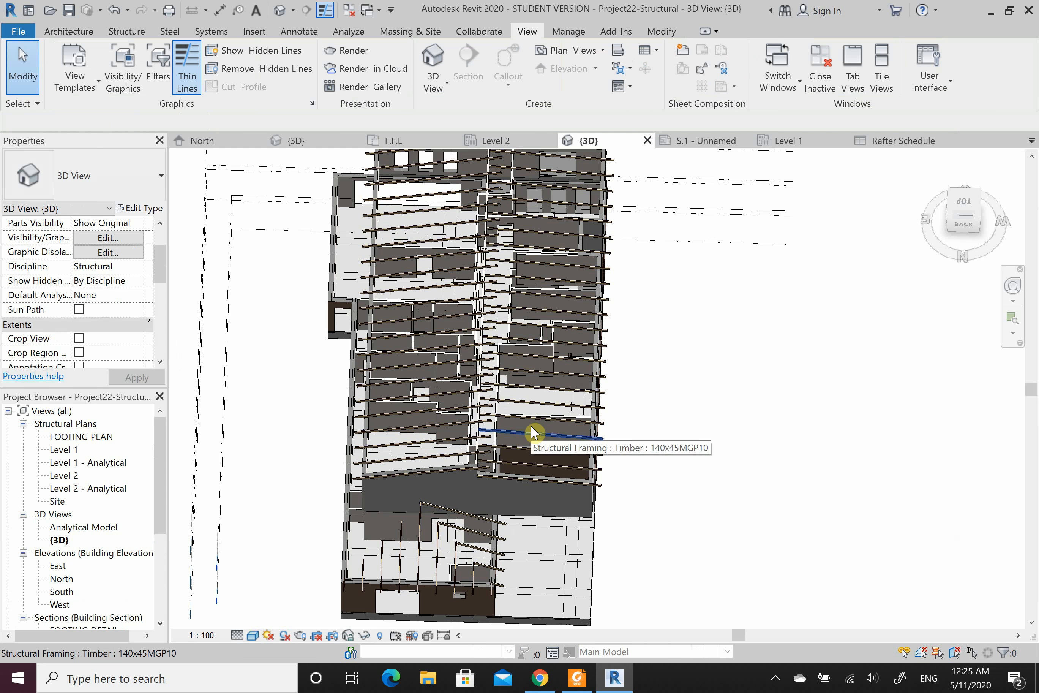
click(592, 414)
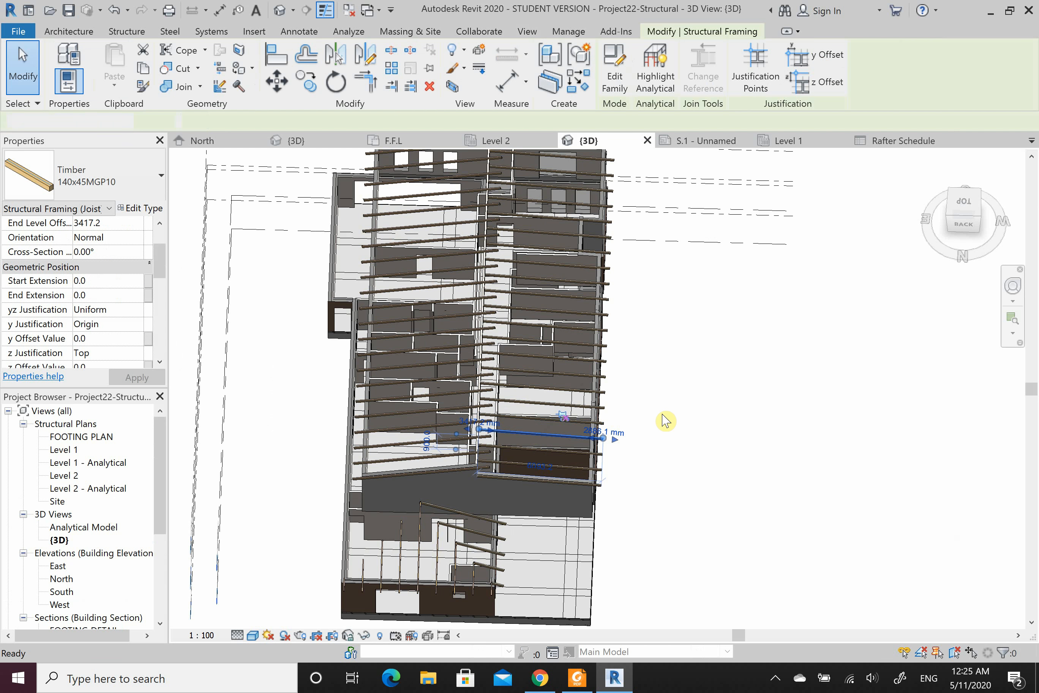
key(s)
key(a)
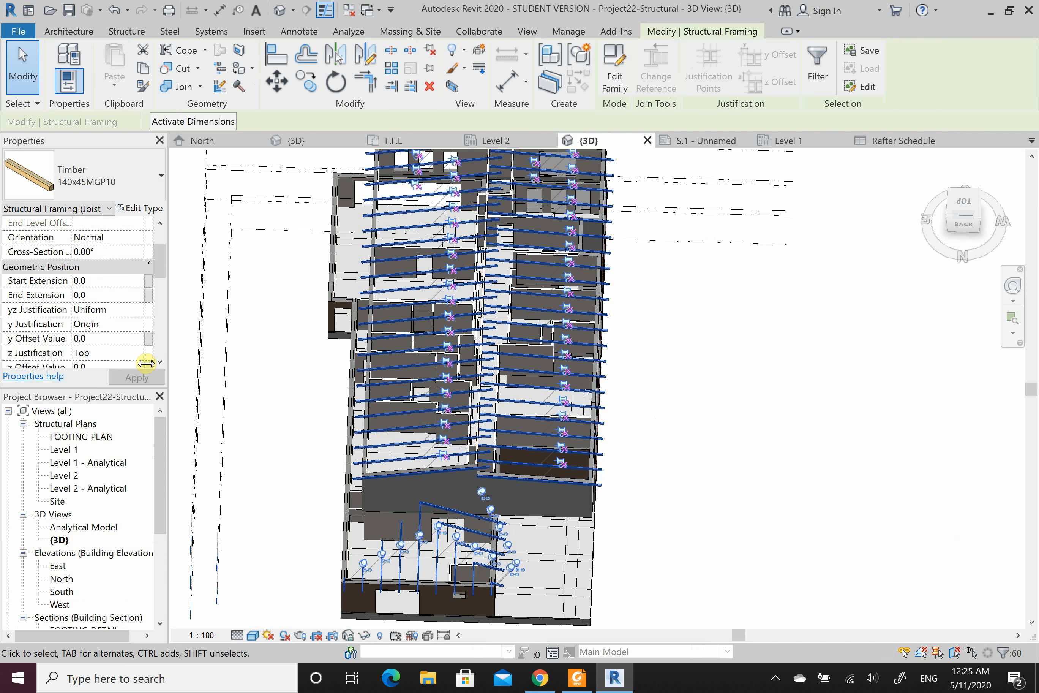
scroll(106, 268, down, 5)
scroll(107, 293, down, 5)
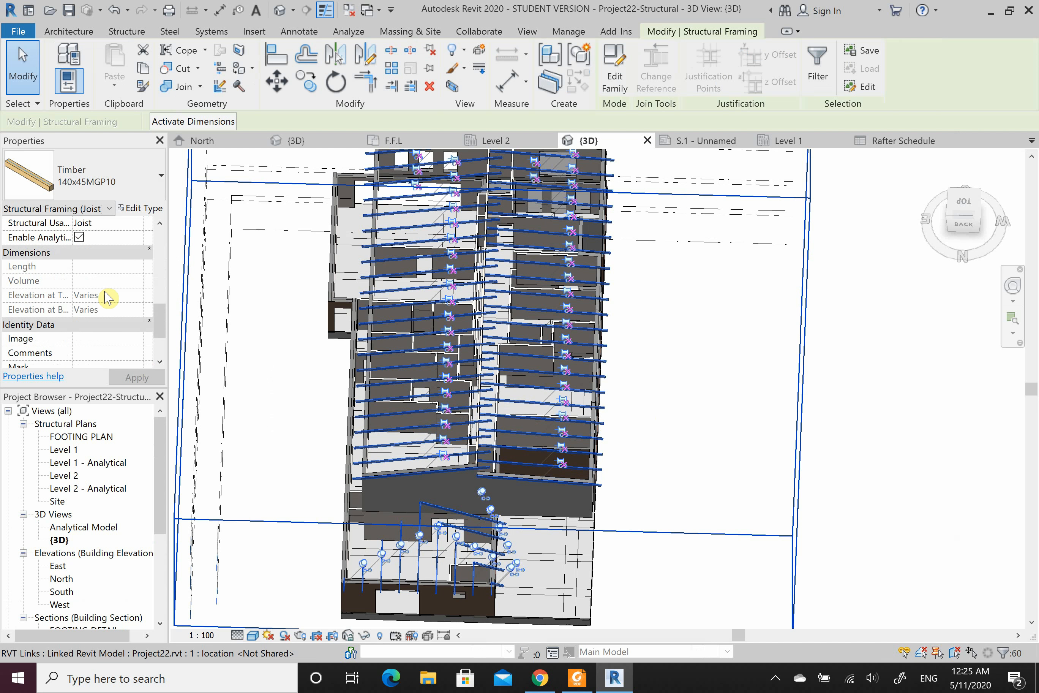
click(108, 296)
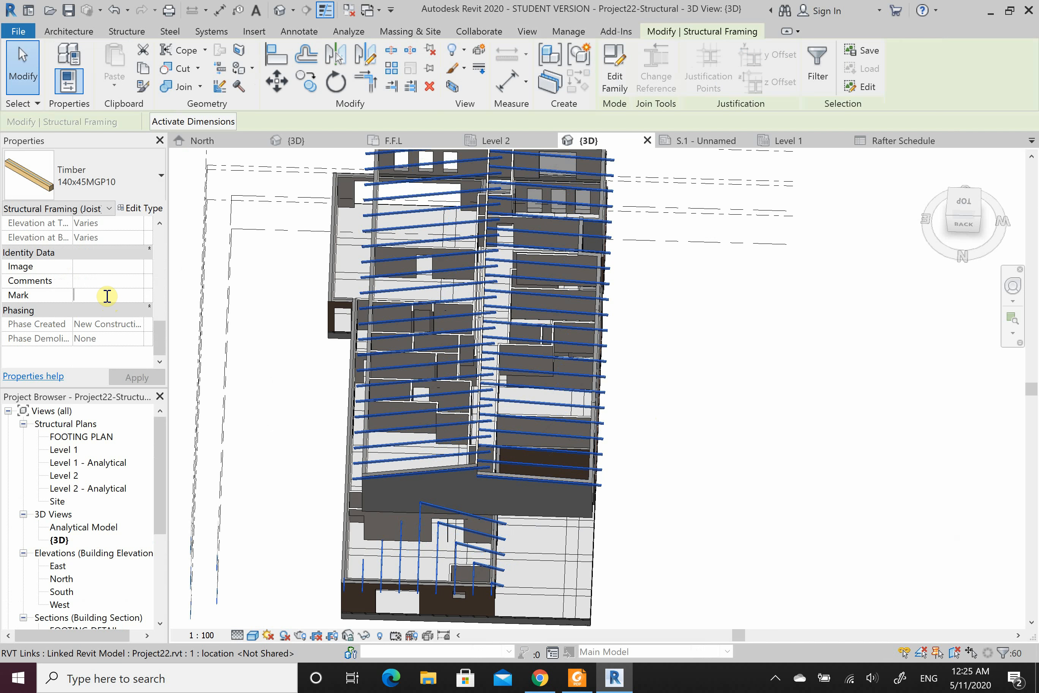
text(40X45)
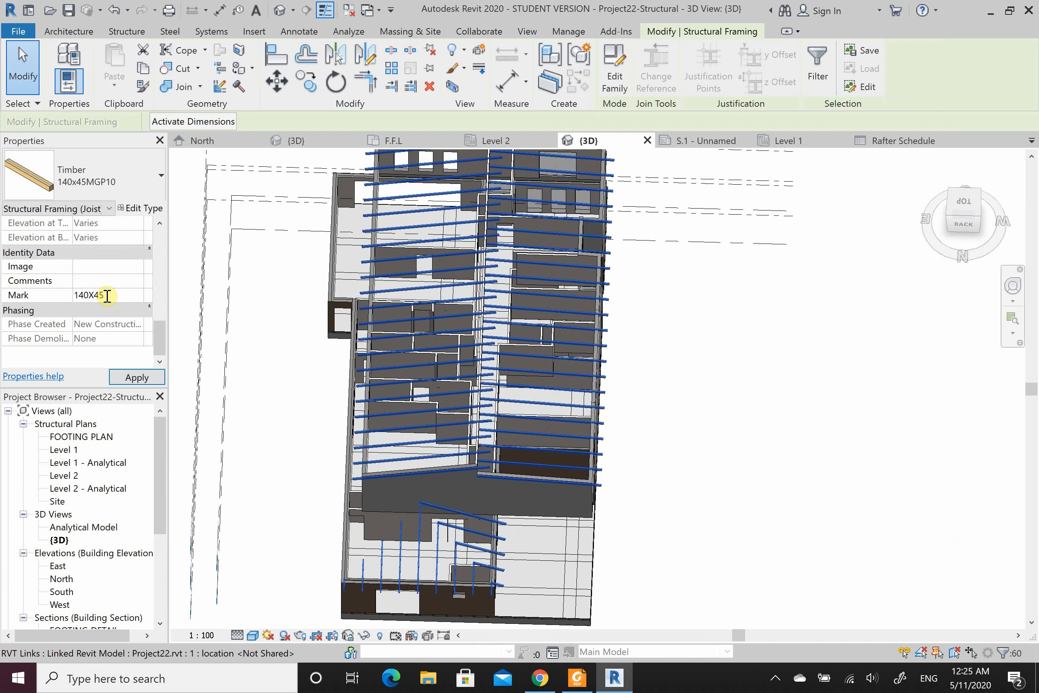
text(MGP10X45)
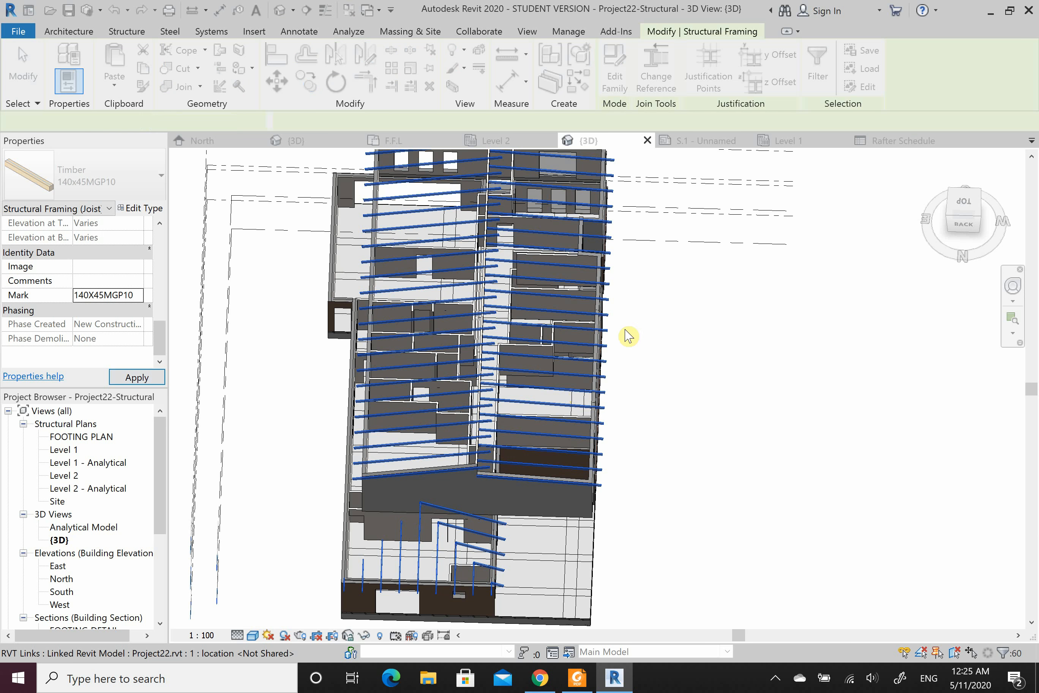
Step: Filter the Rafter Schedule to elements whose Mark equals 140X45MGP10
click(878, 143)
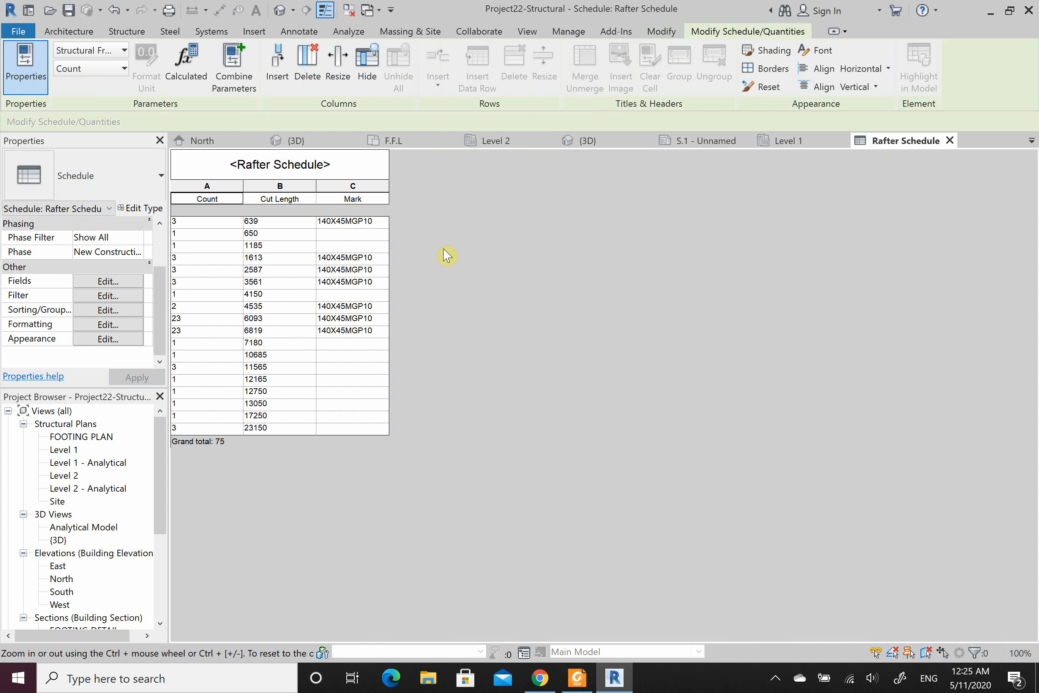
click(101, 298)
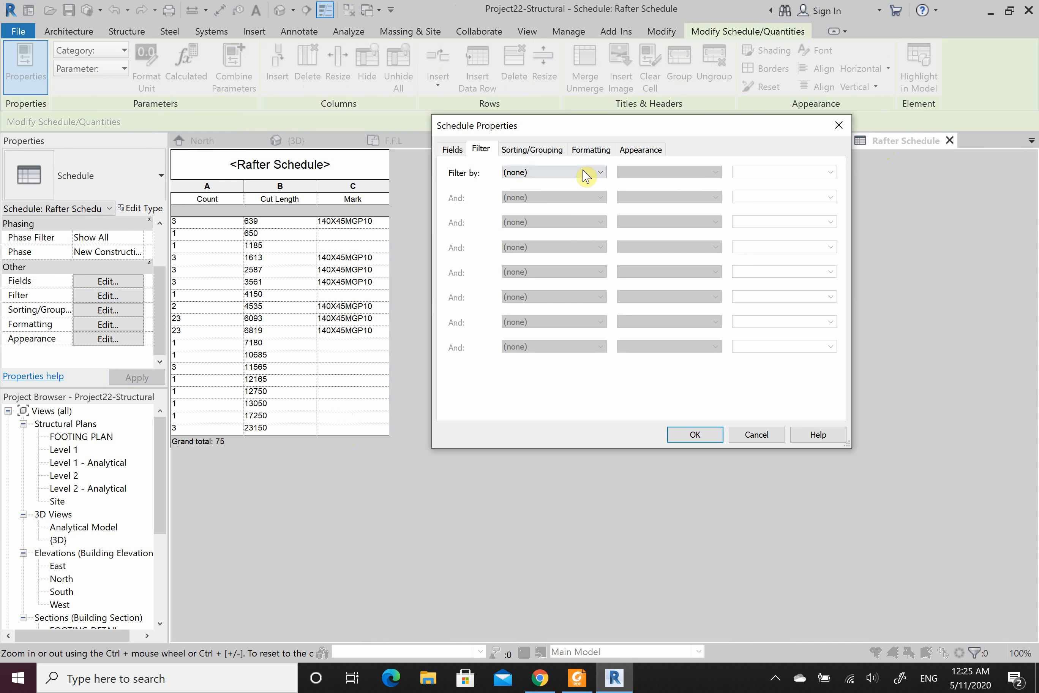
click(586, 174)
click(587, 203)
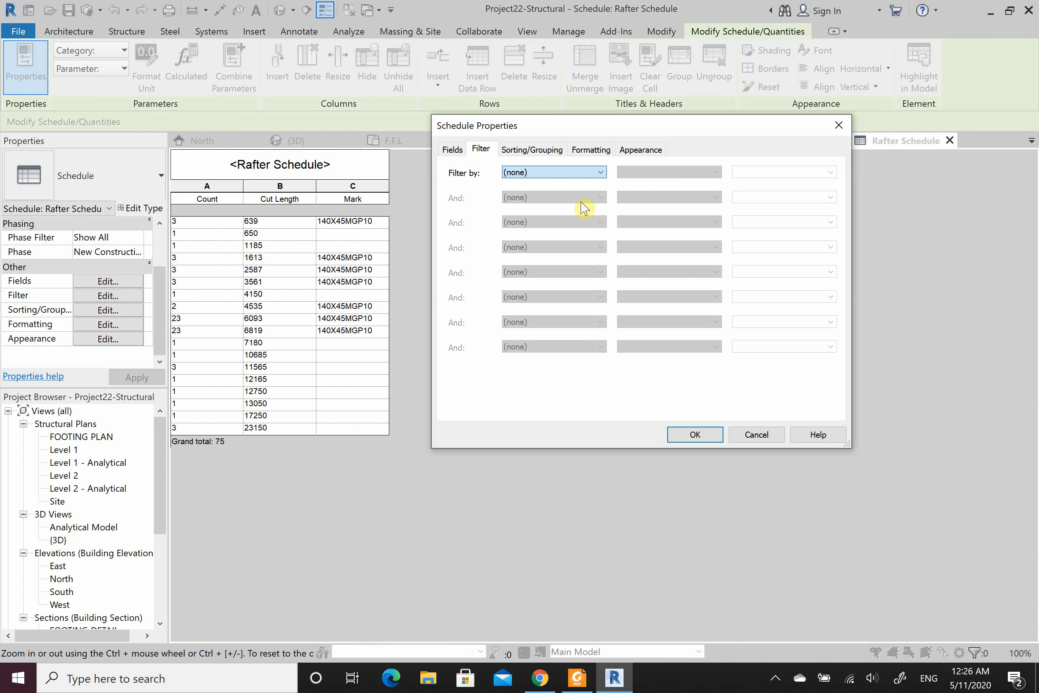
click(830, 174)
click(819, 184)
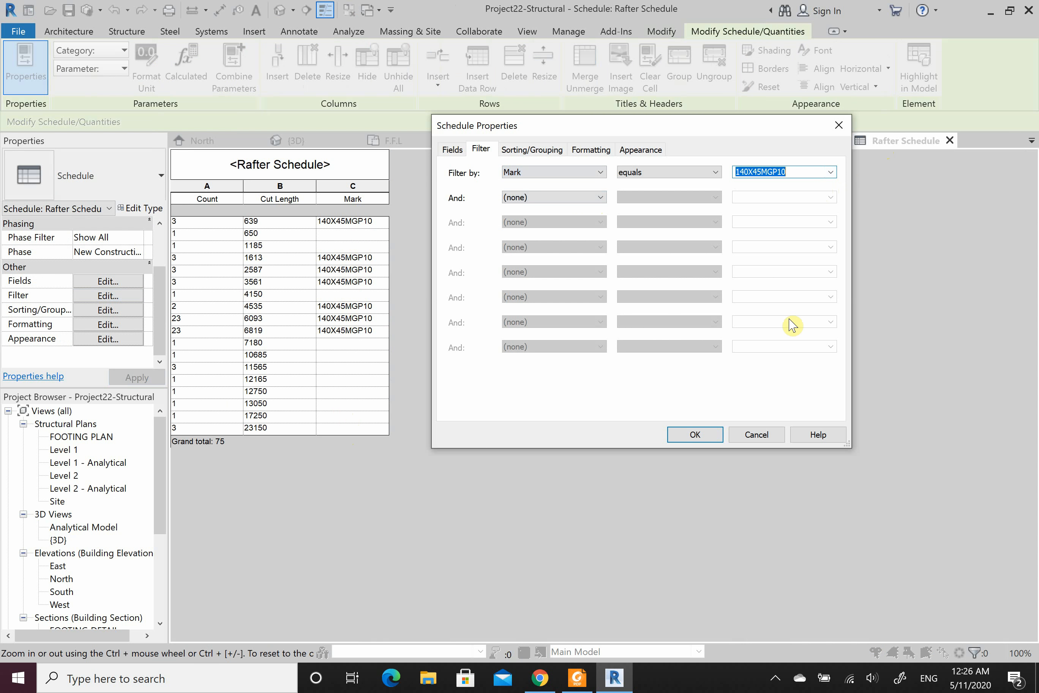
click(712, 440)
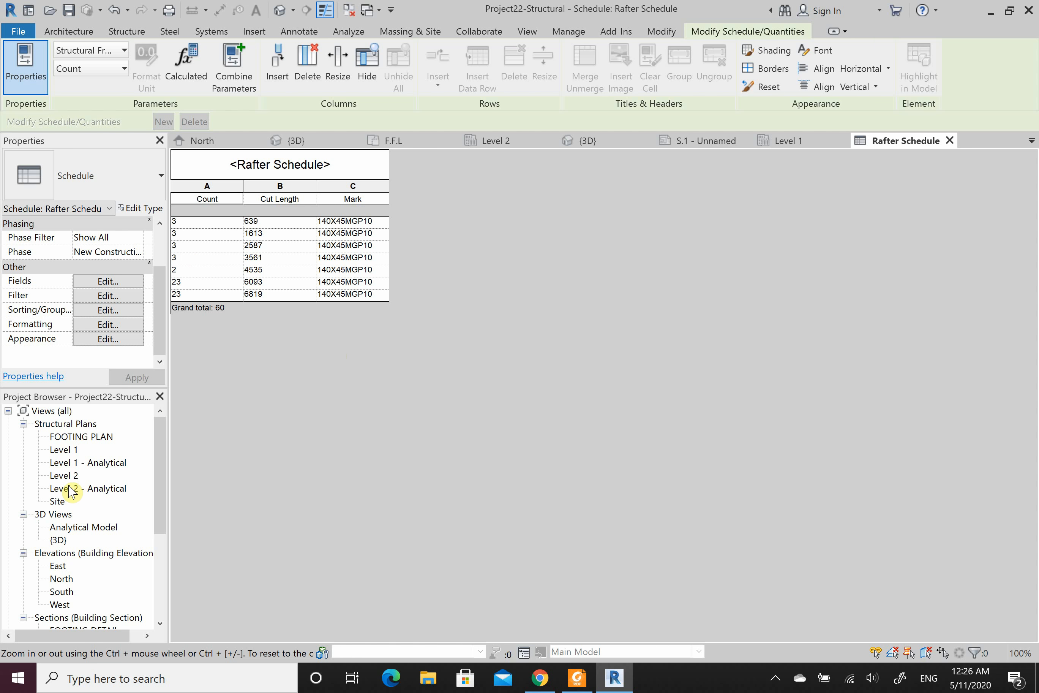
Step: Open sheet S.1 and place the WALL/RAFTER CONNECTION section on it below the footing detail
scroll(70, 492, down, 4)
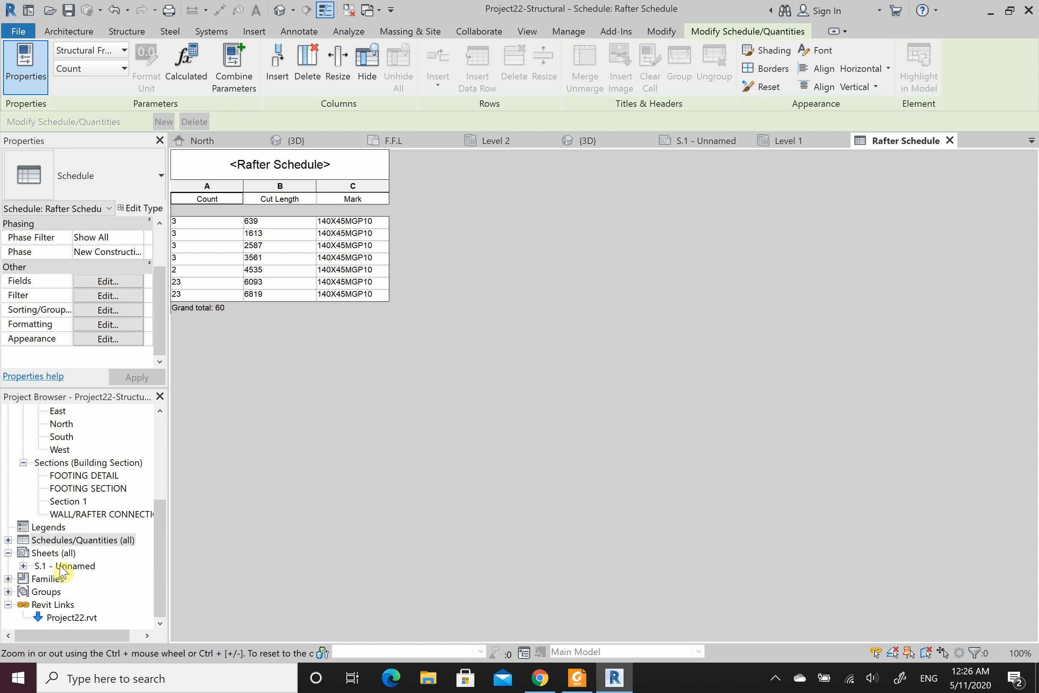
double_click(61, 566)
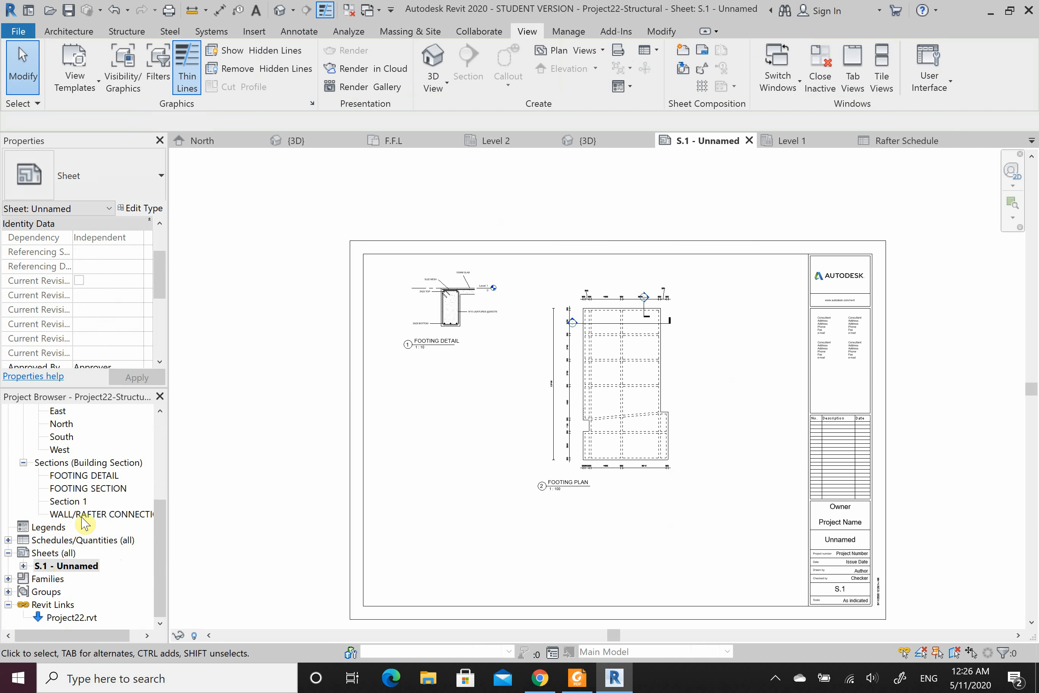
drag(82, 517, 286, 501)
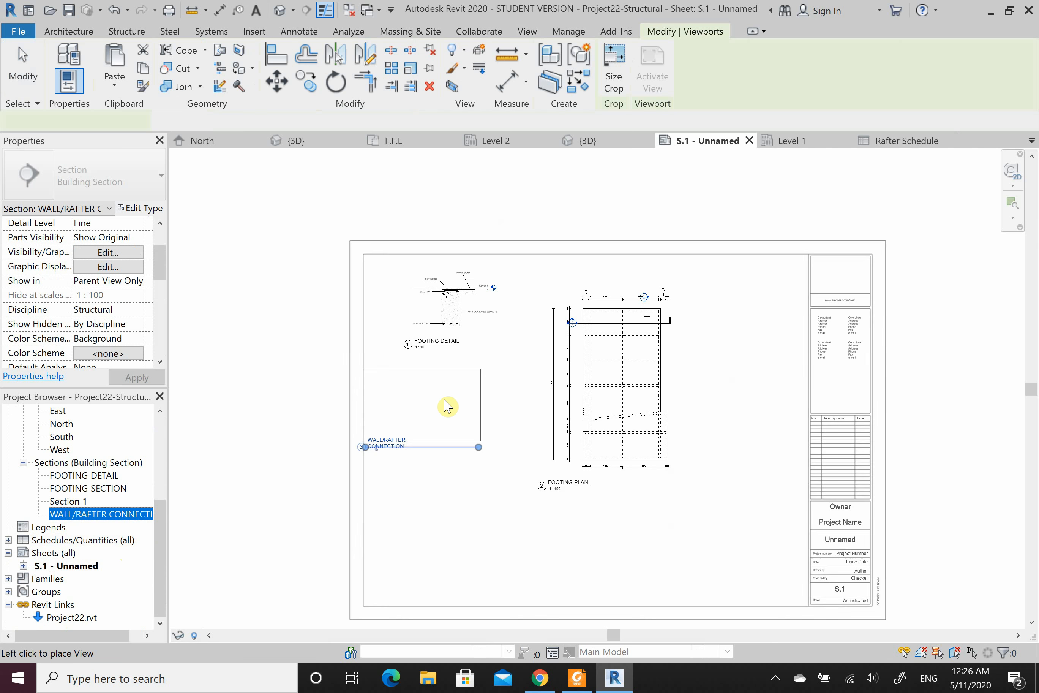
click(454, 410)
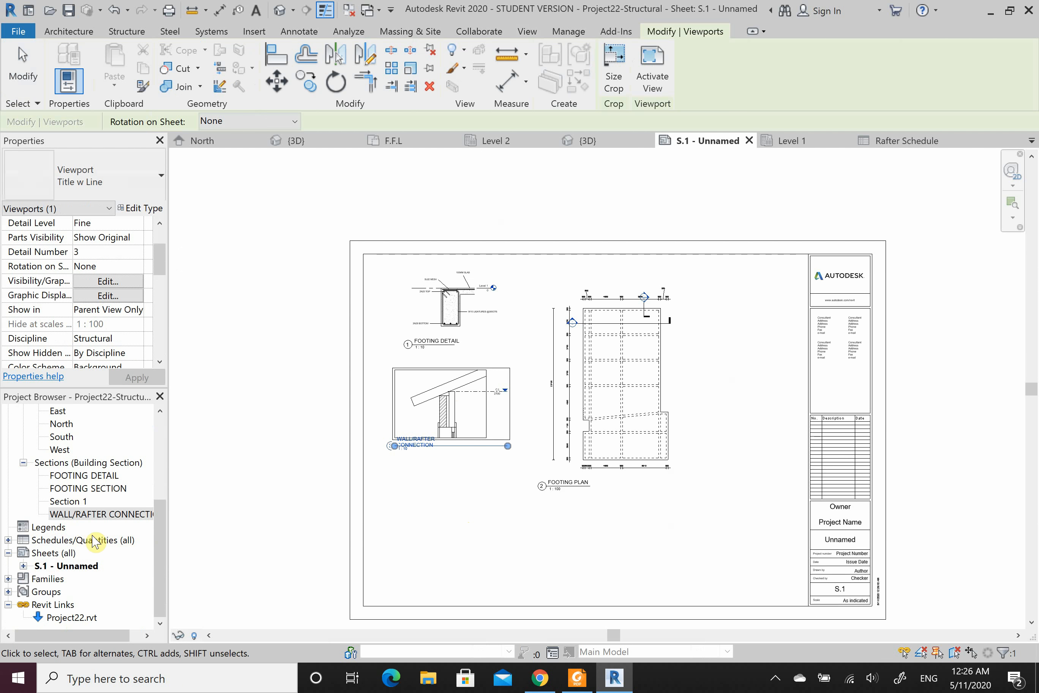
Step: Place the Rafter Schedule on sheet S.1 between the footing plan and the title block
click(9, 541)
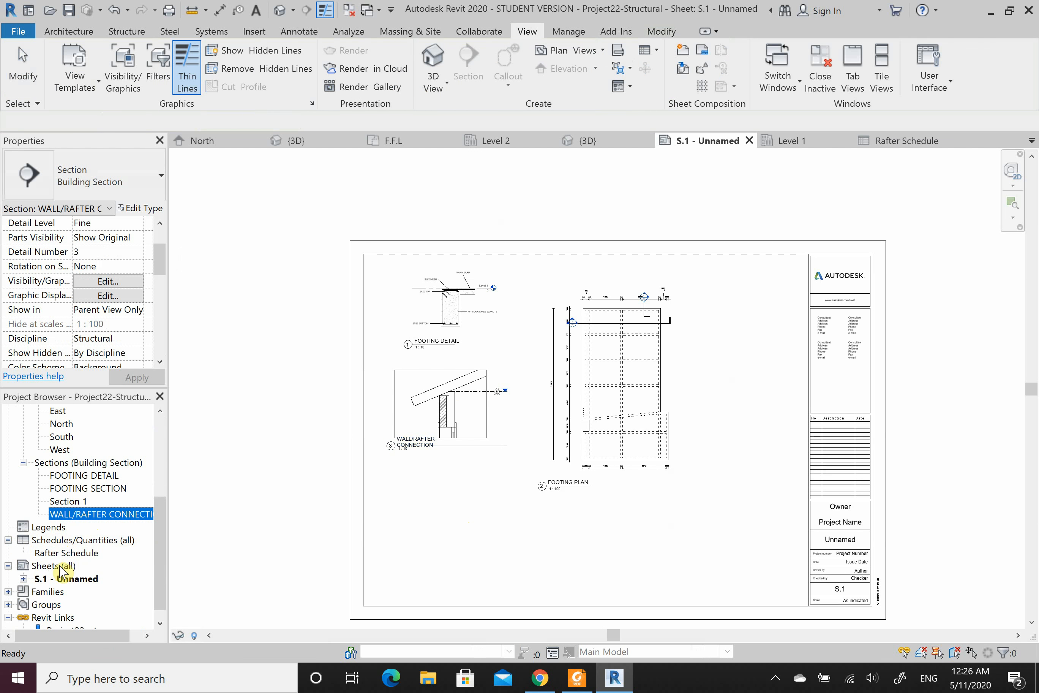
click(53, 554)
drag(464, 549, 530, 527)
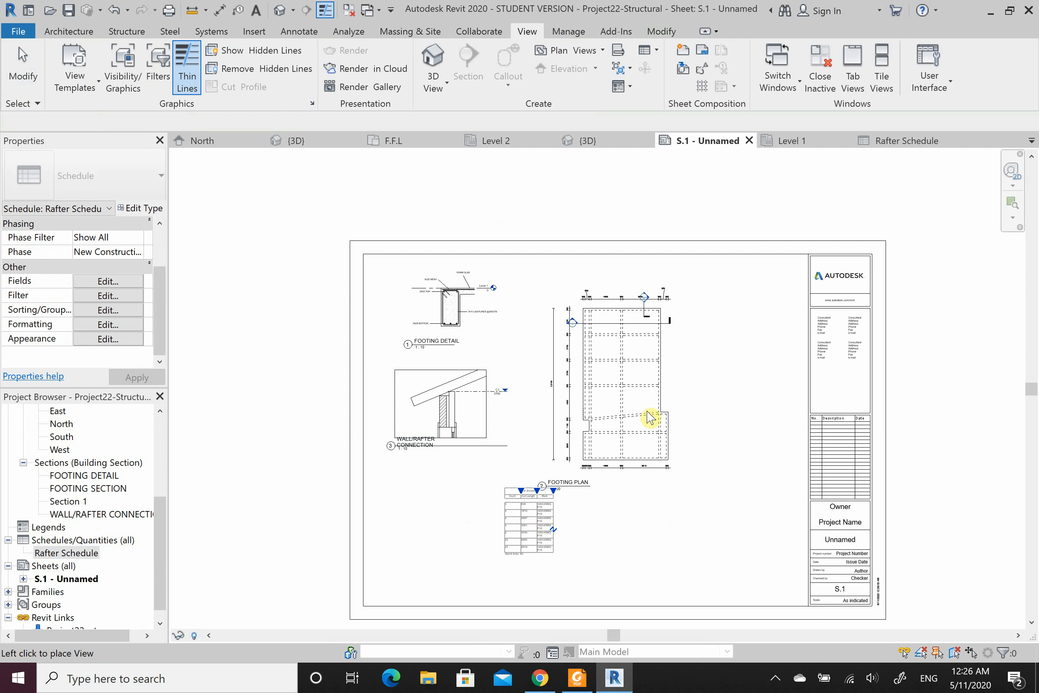
click(750, 302)
Step: Widen the placed schedule's Mark column so each mark fits on one line, and shift the schedule away from the title block
scroll(790, 298, up, 5)
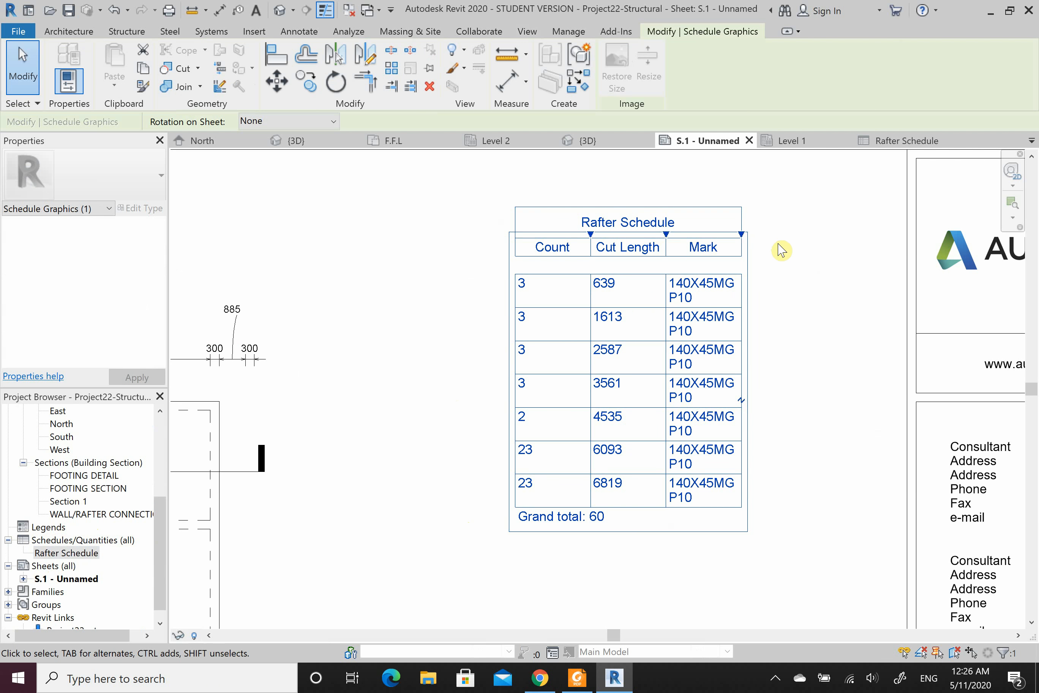
drag(741, 235, 787, 240)
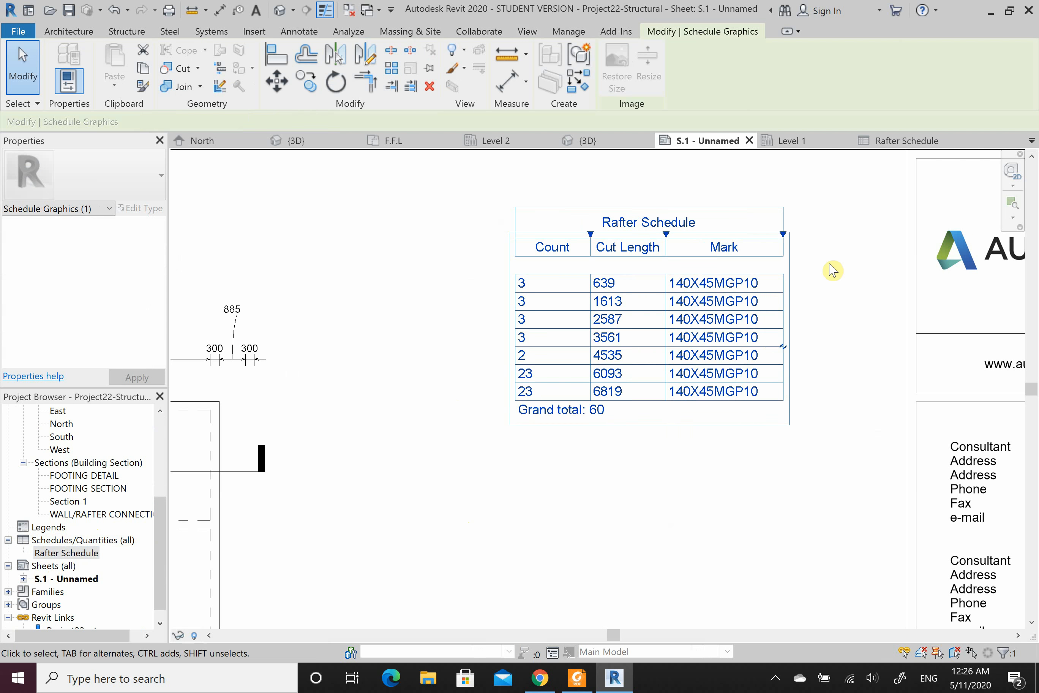
click(337, 324)
scroll(336, 325, down, 3)
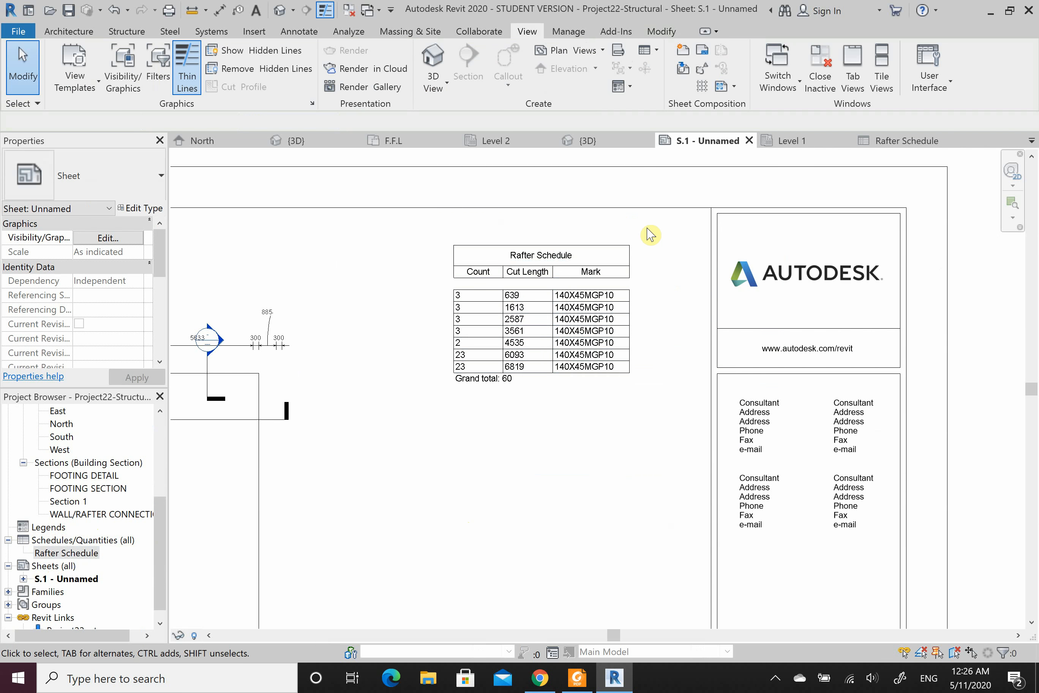
drag(573, 279, 492, 280)
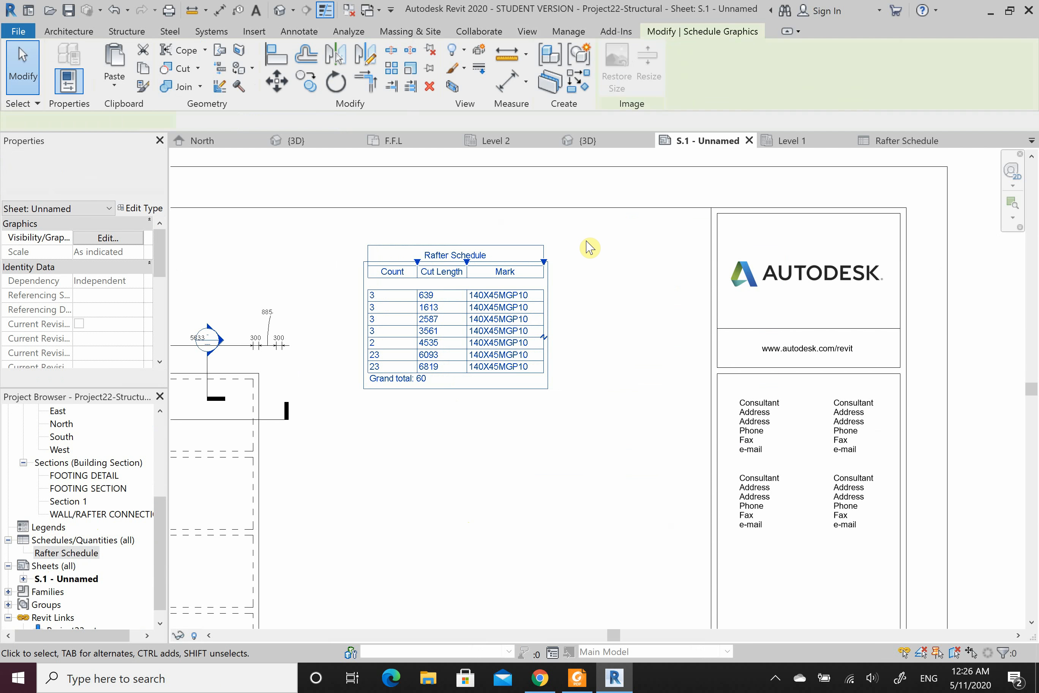
click(590, 248)
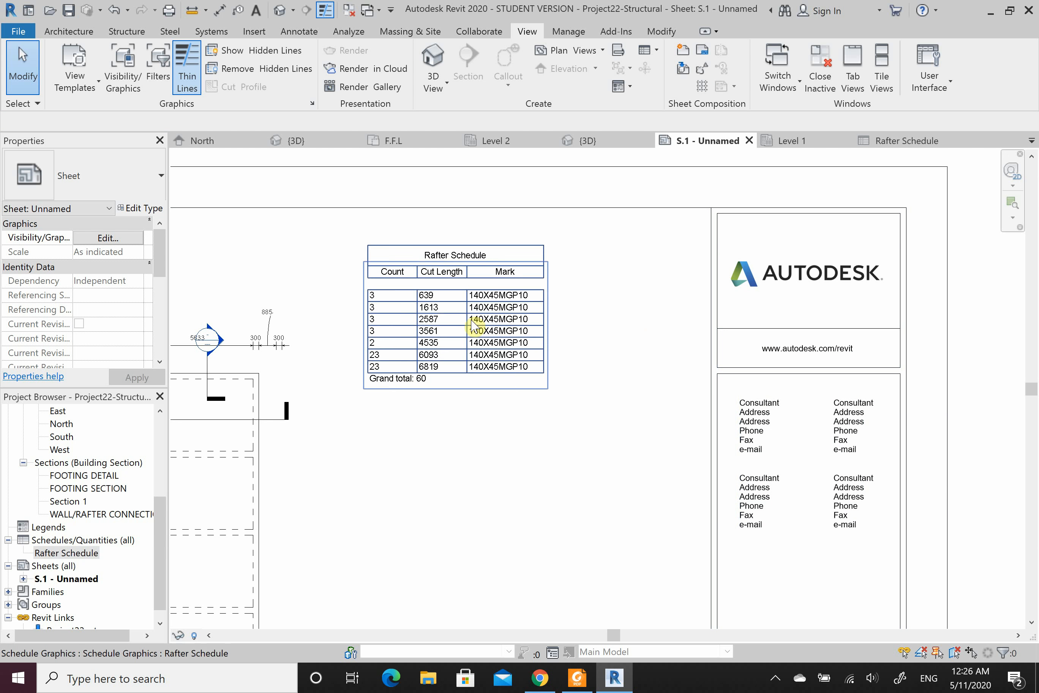
Step: Split the Rafter Schedule on the sheet into two side-by-side segments
click(532, 359)
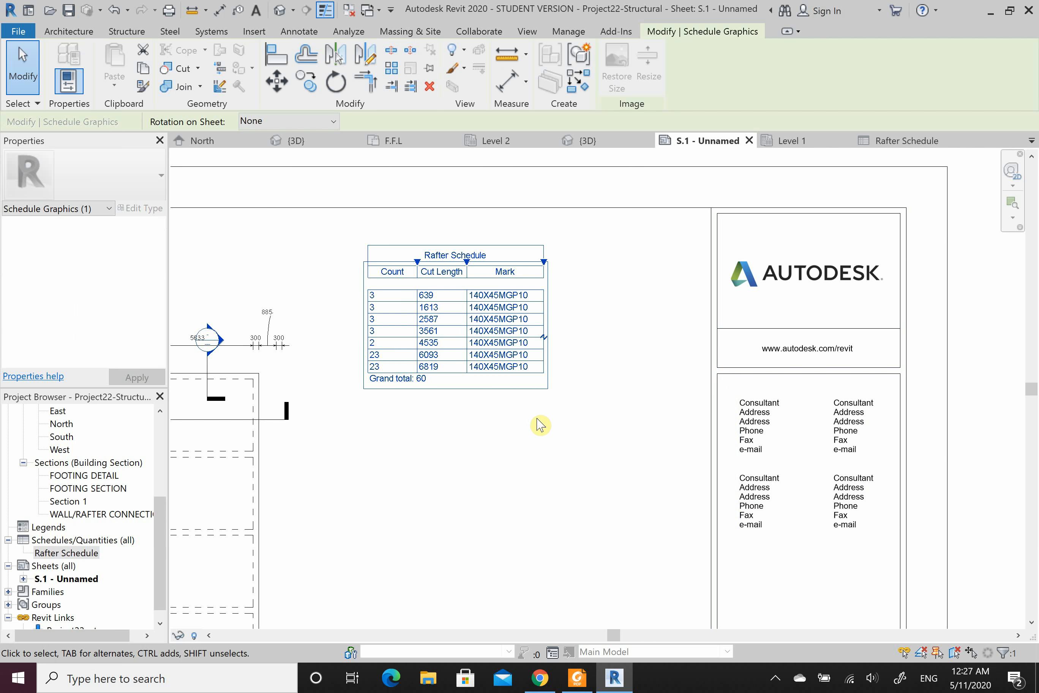
scroll(542, 342, up, 2)
scroll(476, 225, down, 2)
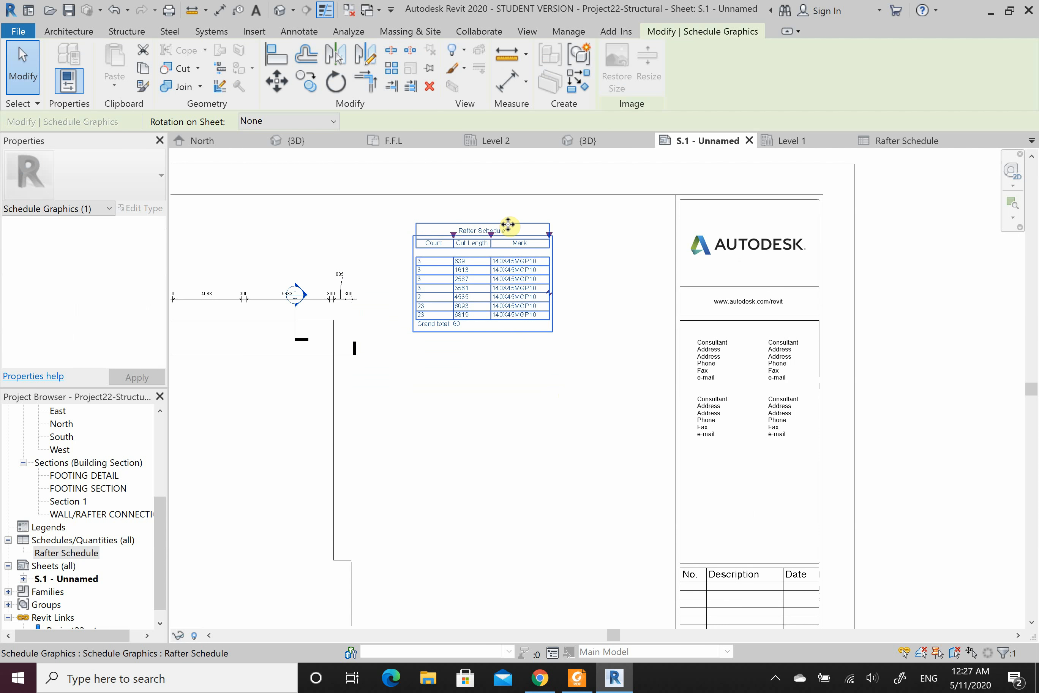
scroll(494, 234, up, 3)
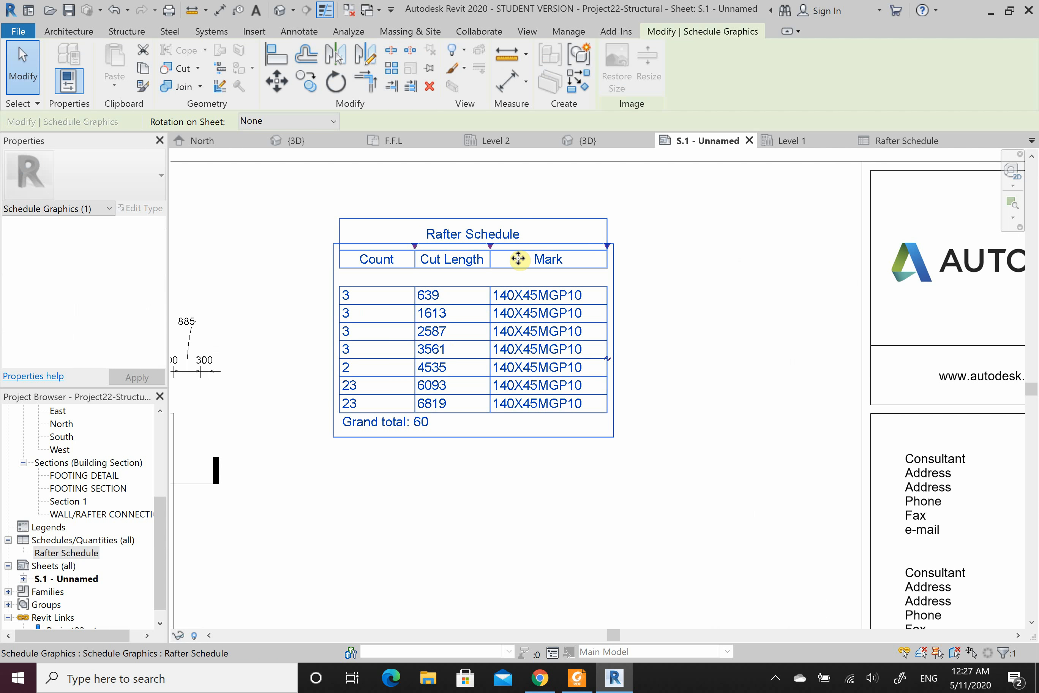
click(607, 360)
scroll(581, 395, down, 2)
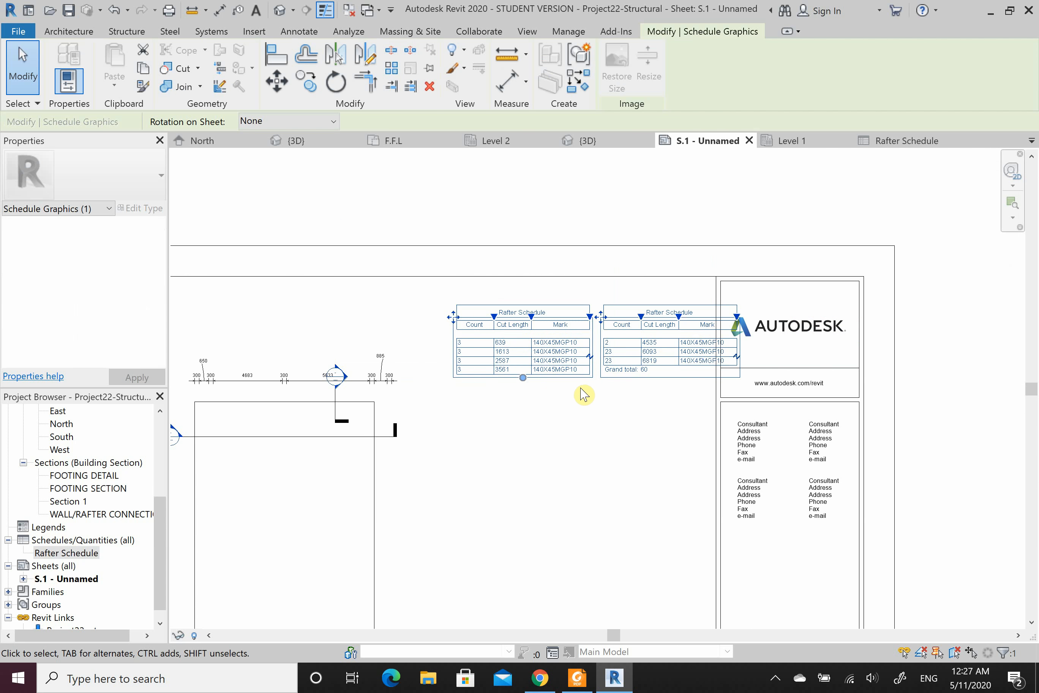
Step: Rejoin the two Rafter Schedule segments into a single table and deselect it
scroll(608, 327, up, 2)
drag(599, 321, 371, 310)
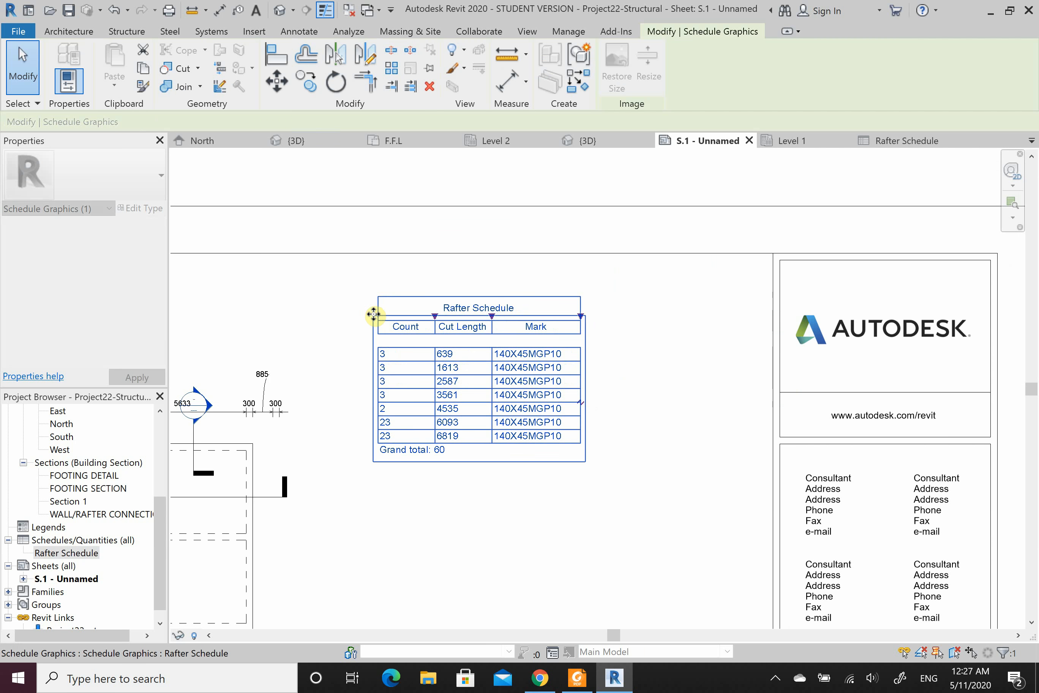
click(701, 322)
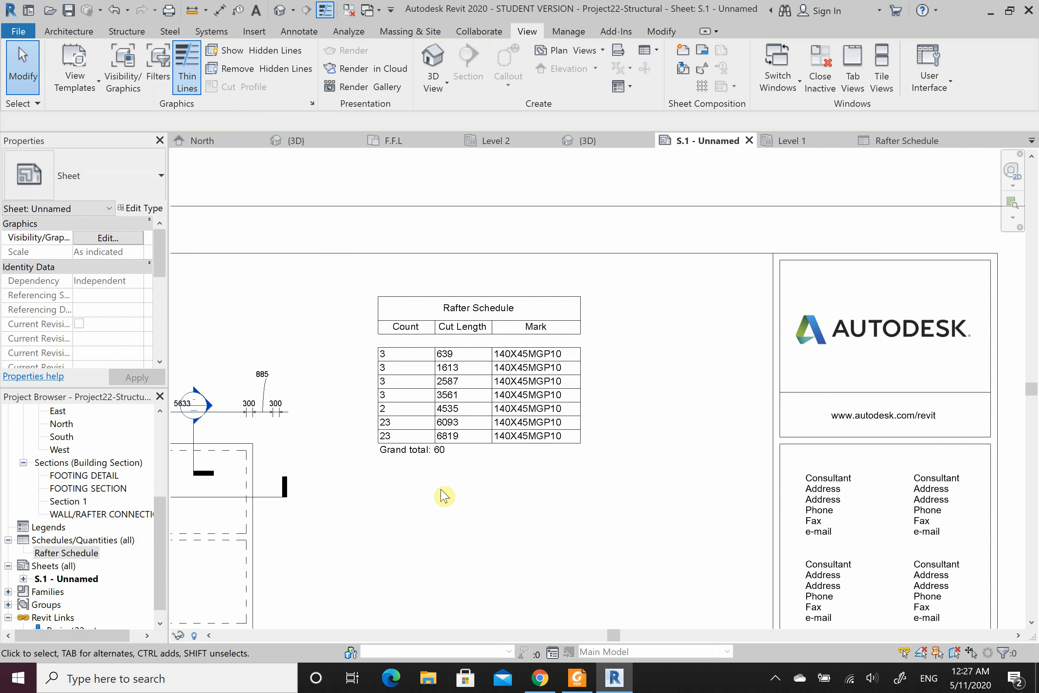
Step: Review the Rafter Schedule and the overall layout of sheet S.1, and switch to the 3D view of Project1
scroll(444, 494, up, 2)
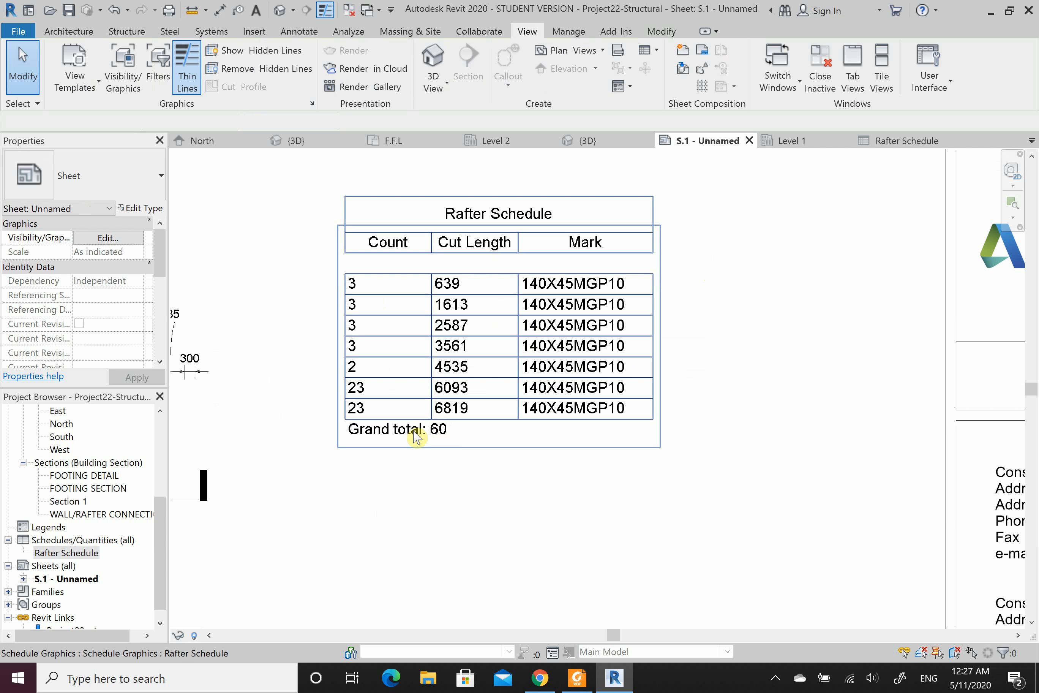
scroll(749, 350, down, 6)
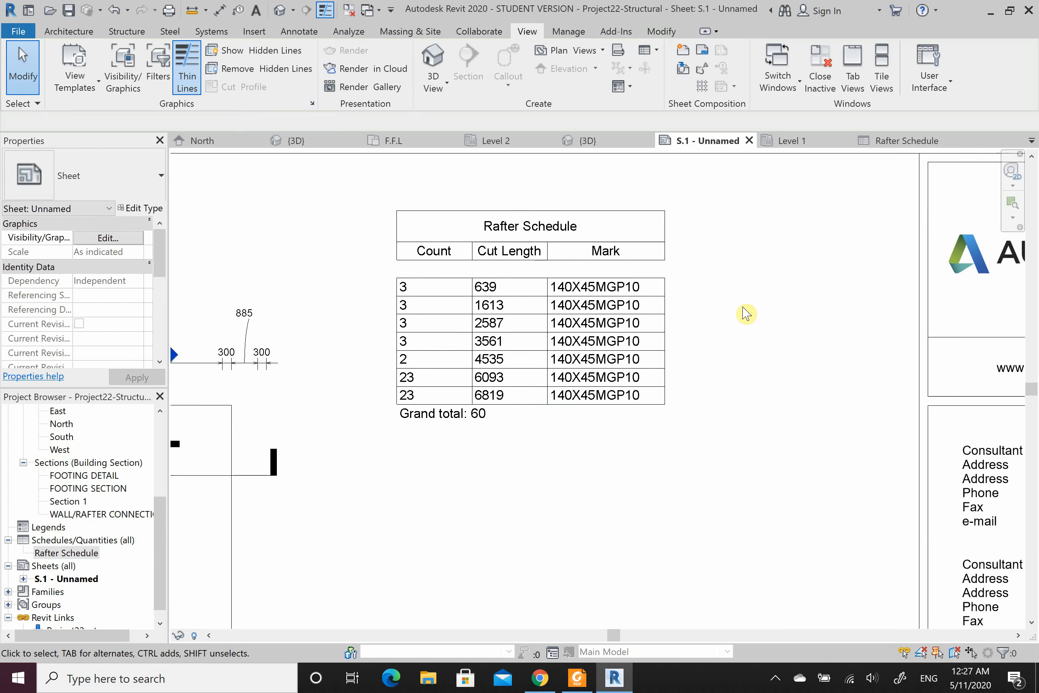
scroll(708, 280, up, 1)
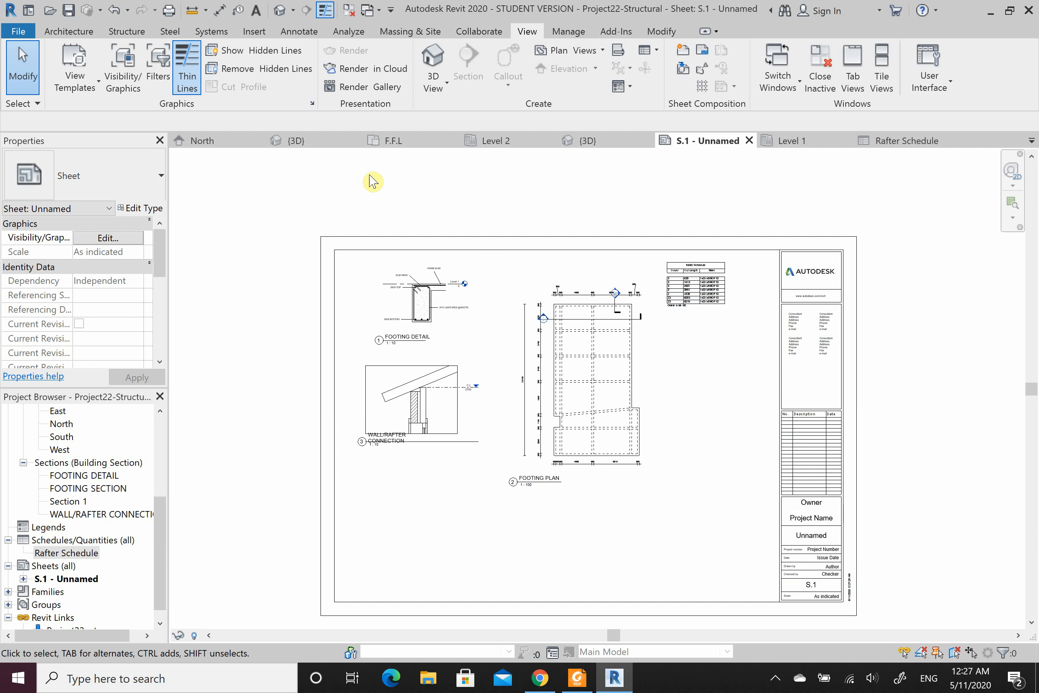
click(319, 147)
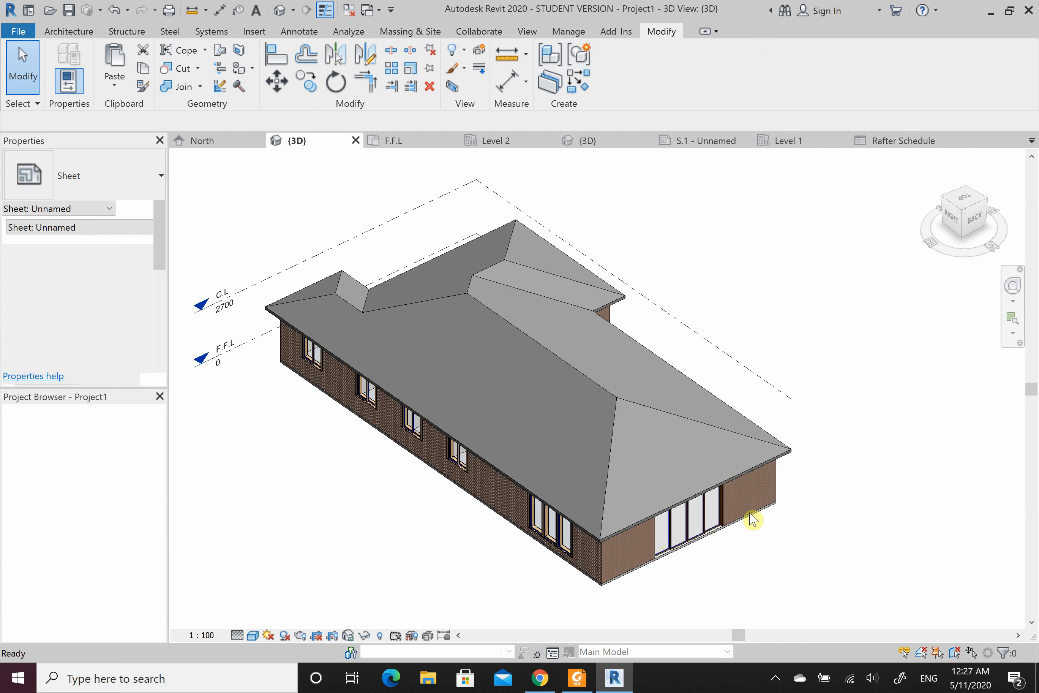
click(775, 678)
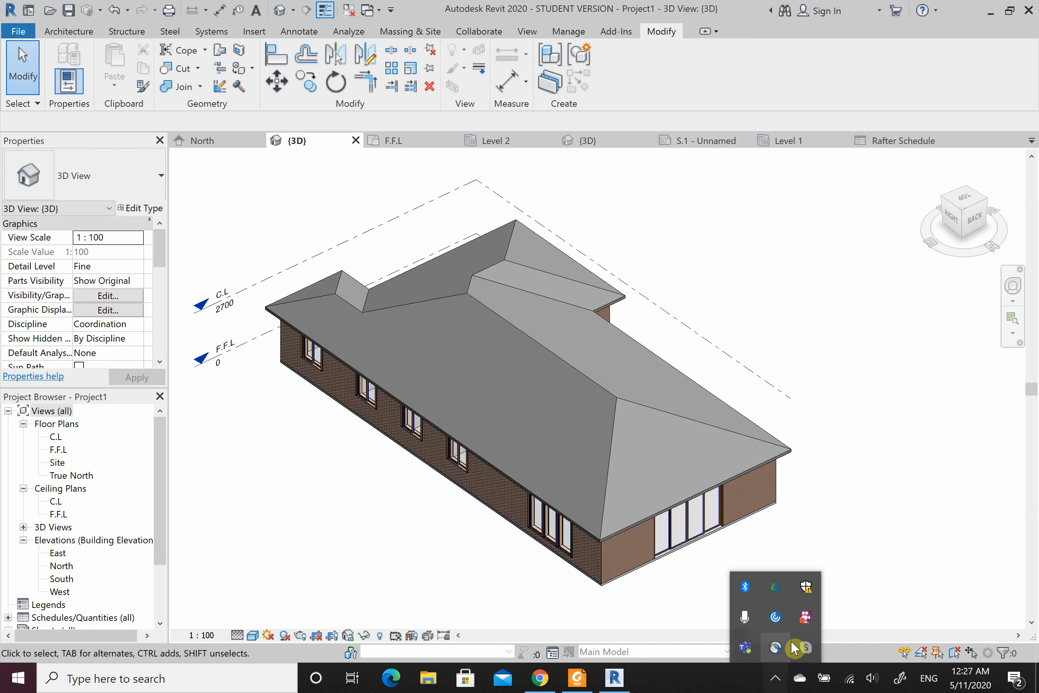
right_click(800, 610)
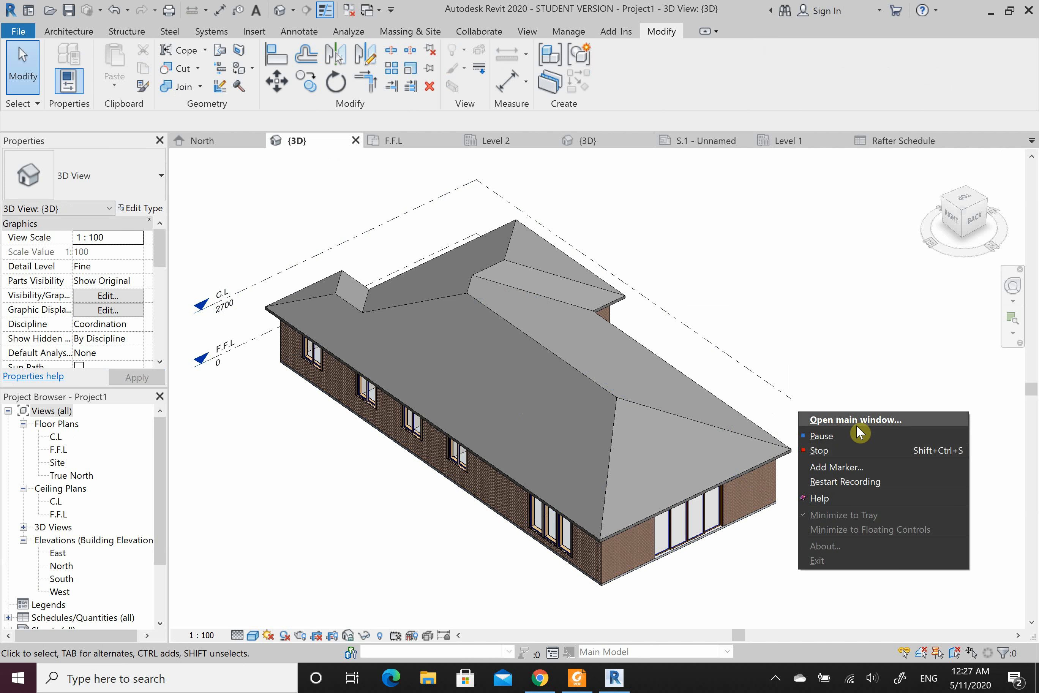